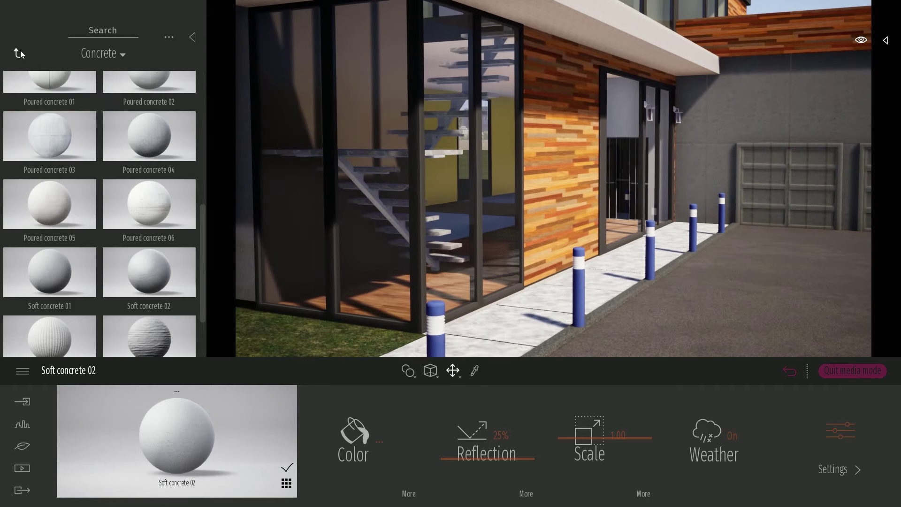
Step: Apply the Brushed aluminium 01 metal material to the facade glazing frames and the garage doors
{"action": "left_click", "coordinate": [19, 53]}
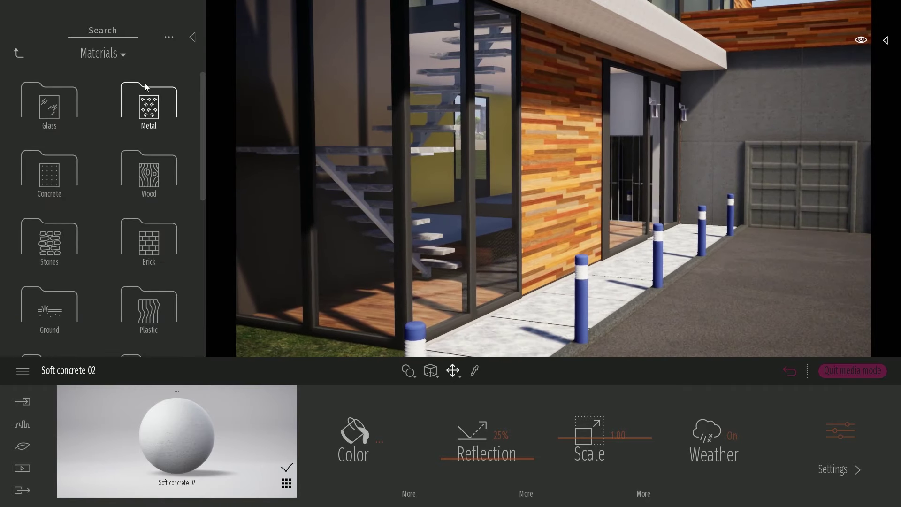
{"action": "left_click", "coordinate": [158, 104]}
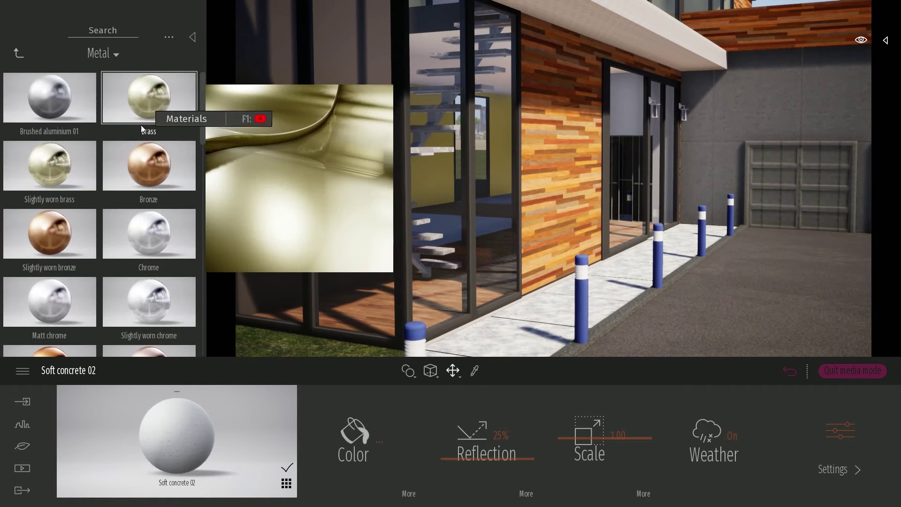
{"action": "mouse_move", "coordinate": [51, 100]}
{"action": "left_mouse_down"}
{"action": "mouse_move", "coordinate": [364, 201]}
{"action": "mouse_move", "coordinate": [399, 193]}
{"action": "left_mouse_up"}
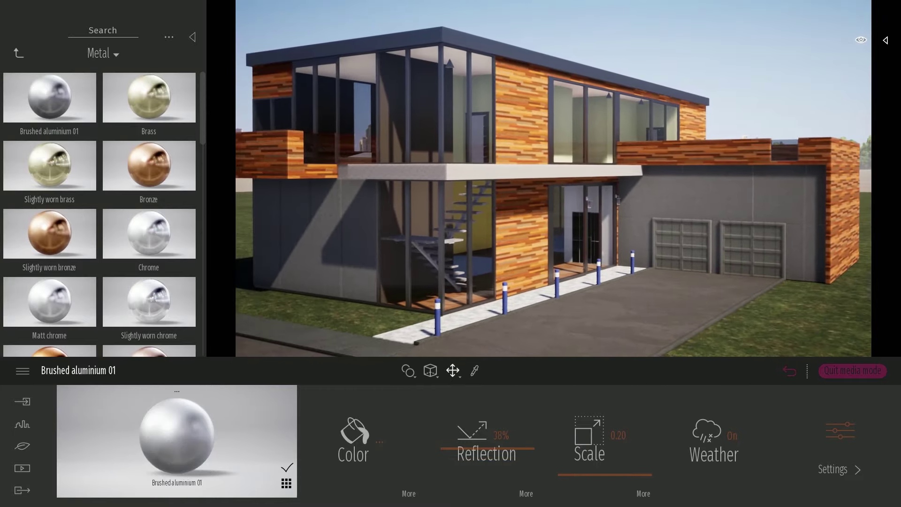
{"action": "mouse_move", "coordinate": [177, 434]}
{"action": "left_mouse_down"}
{"action": "mouse_move", "coordinate": [472, 356]}
{"action": "mouse_move", "coordinate": [668, 241]}
{"action": "left_mouse_up"}
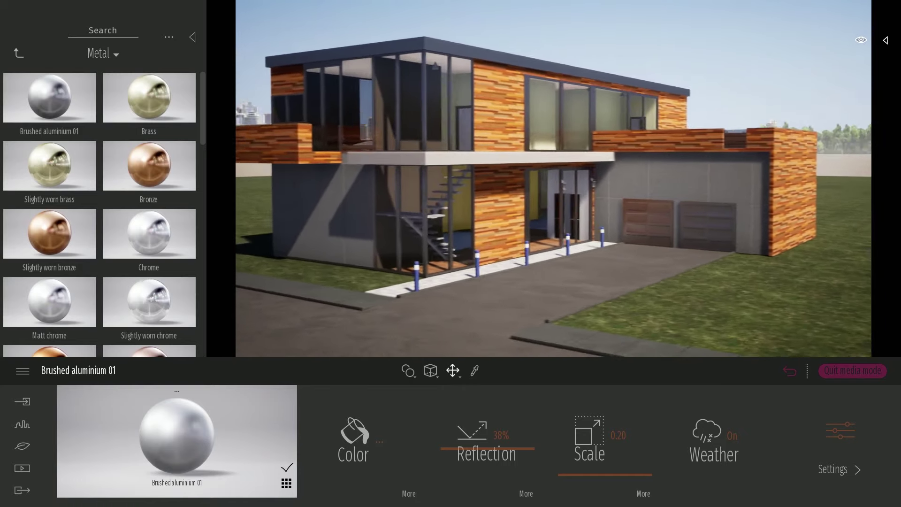
Step: Return the material library to its top level and hide it to see the whole house front
{"action": "left_click", "coordinate": [17, 49]}
{"action": "left_click", "coordinate": [17, 49]}
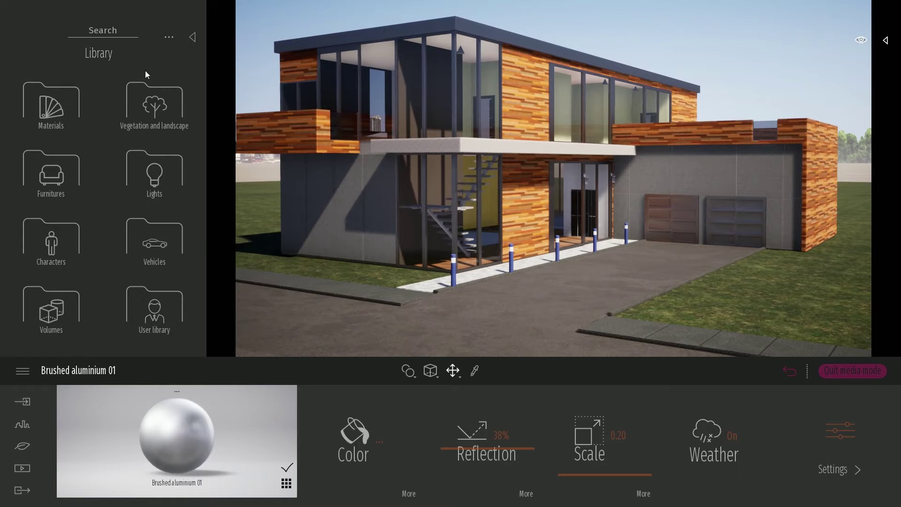
{"action": "left_click", "coordinate": [193, 37]}
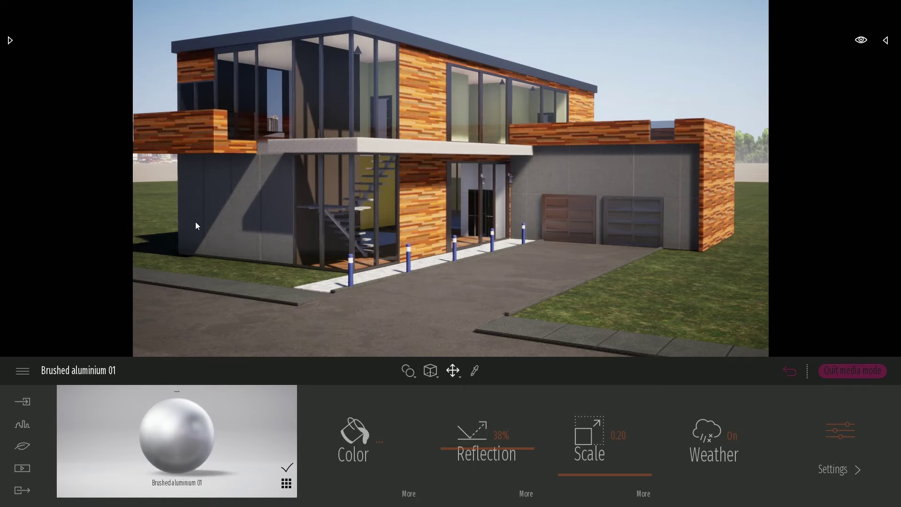
{"action": "middle_click_drag", "start_coordinate": [434, 211], "coordinate": [423, 206], "text": "shift"}
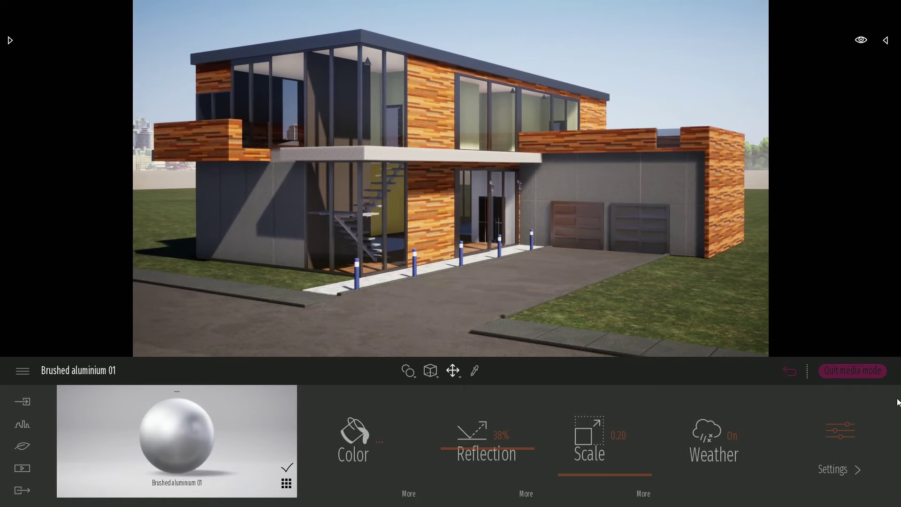
{"action": "middle_click_drag", "start_coordinate": [665, 252], "coordinate": [649, 226], "text": "shift"}
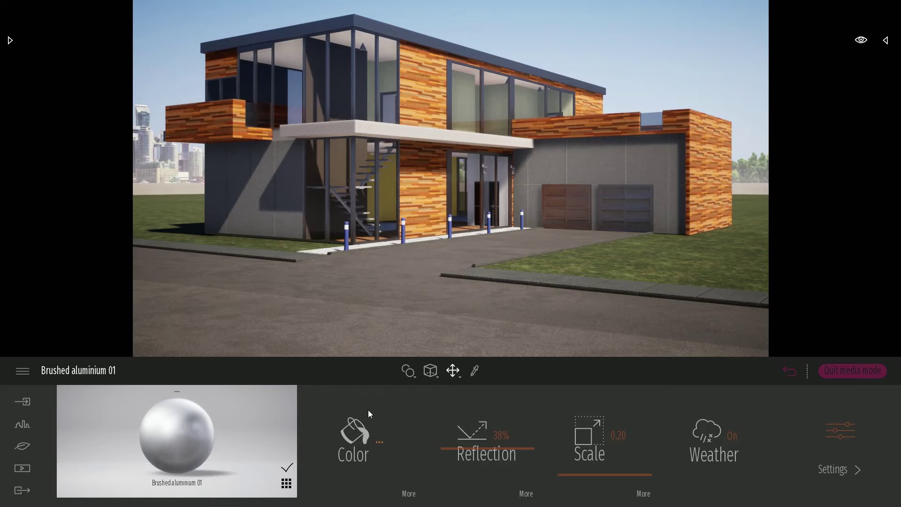
Step: Darken the color of Brushed aluminium 01 to 898989 and set its reflection to 41%
{"action": "left_click", "coordinate": [379, 442]}
{"action": "left_click_drag", "start_coordinate": [539, 162], "coordinate": [228, 278]}
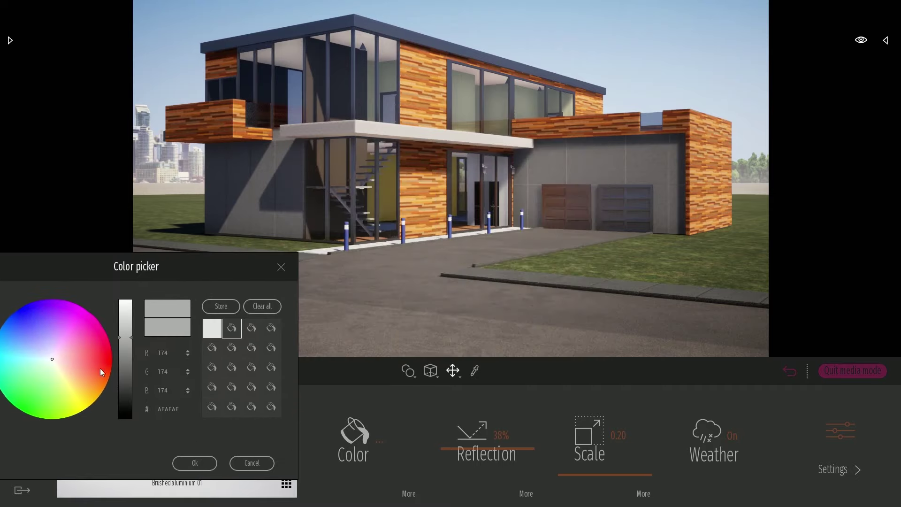
{"action": "left_click", "coordinate": [127, 354]}
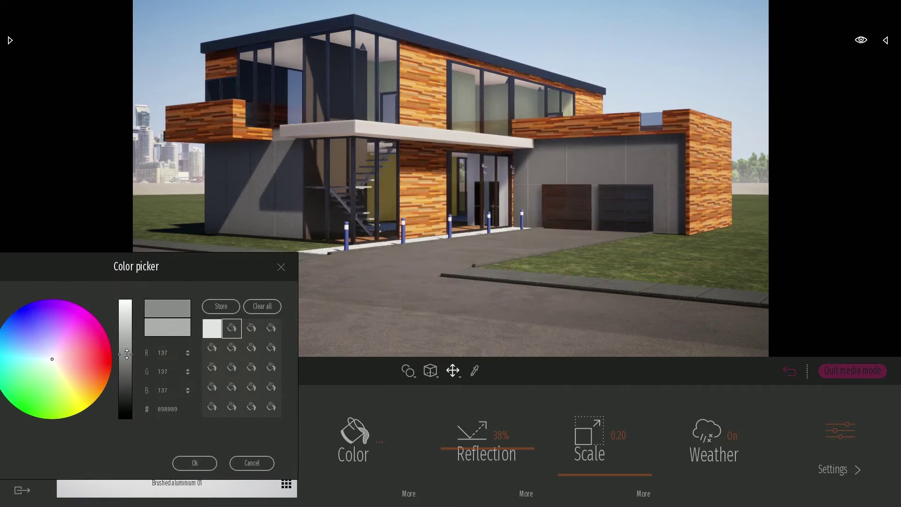
{"action": "left_click", "coordinate": [195, 463]}
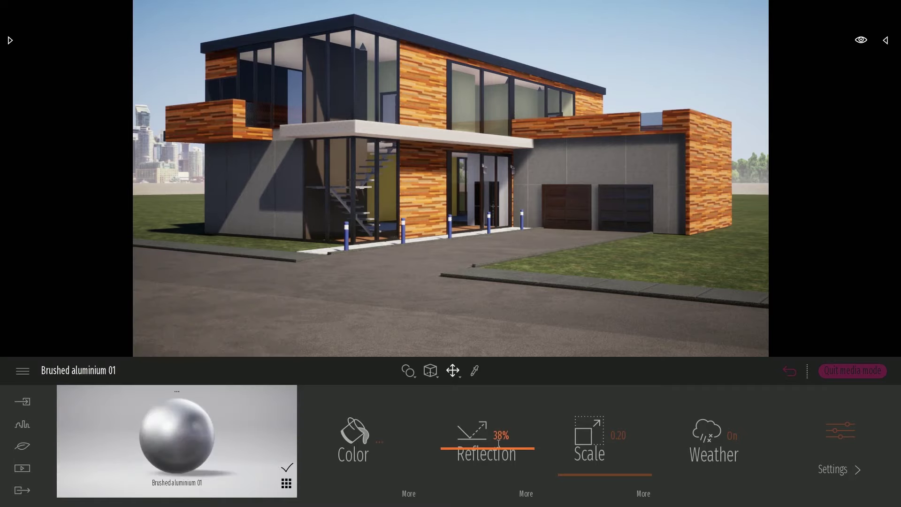
{"action": "left_click_drag", "start_coordinate": [498, 444], "coordinate": [470, 445]}
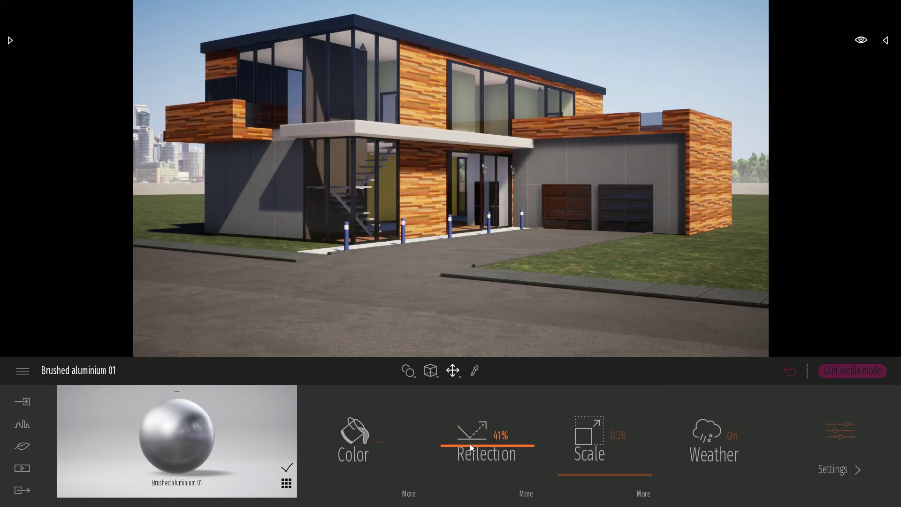
{"action": "mouse_move", "coordinate": [604, 217]}
{"action": "right_mouse_down"}
{"action": "mouse_move", "coordinate": [629, 205]}
{"action": "mouse_move", "coordinate": [591, 205]}
{"action": "mouse_move", "coordinate": [605, 214]}
{"action": "right_mouse_up"}
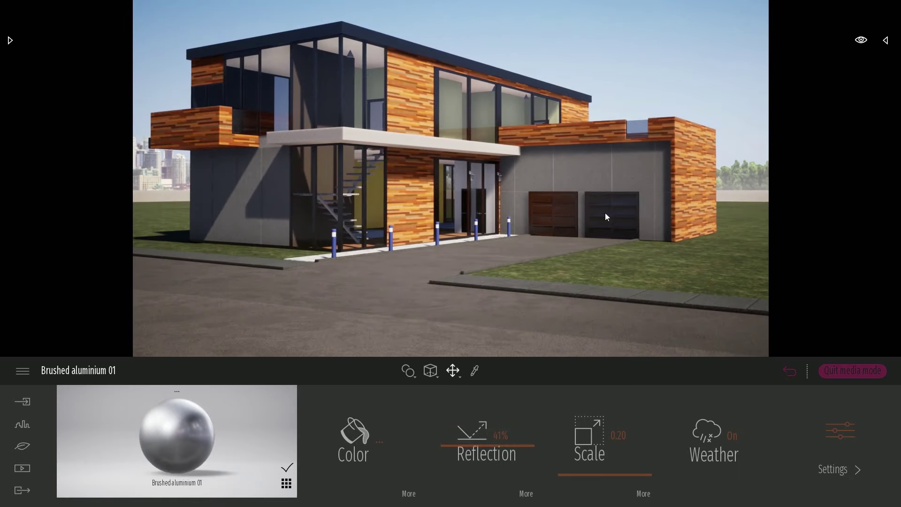
Step: Hide the Addin folder in the scenegraph, show it again, and collapse the scenegraph
{"action": "left_click", "coordinate": [887, 41]}
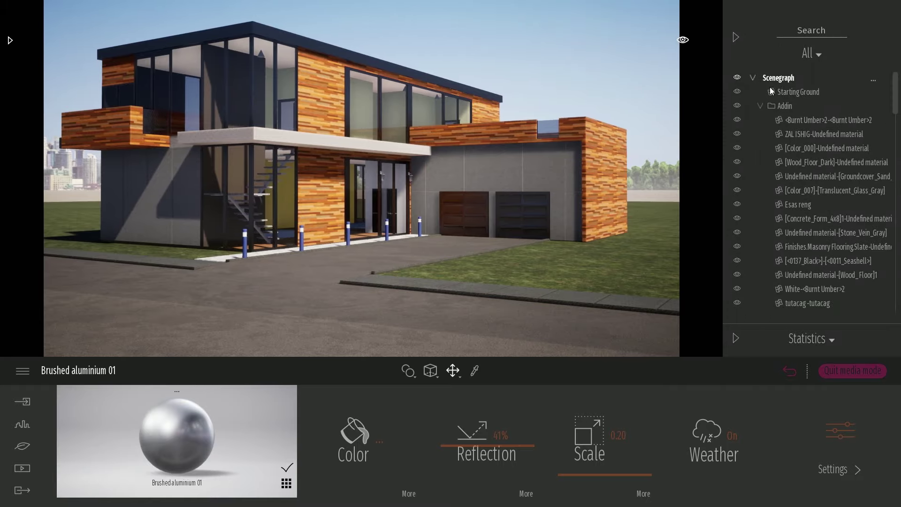
{"action": "mouse_move", "coordinate": [899, 98]}
{"action": "left_mouse_down"}
{"action": "mouse_move", "coordinate": [897, 211]}
{"action": "mouse_move", "coordinate": [897, 85]}
{"action": "left_mouse_up"}
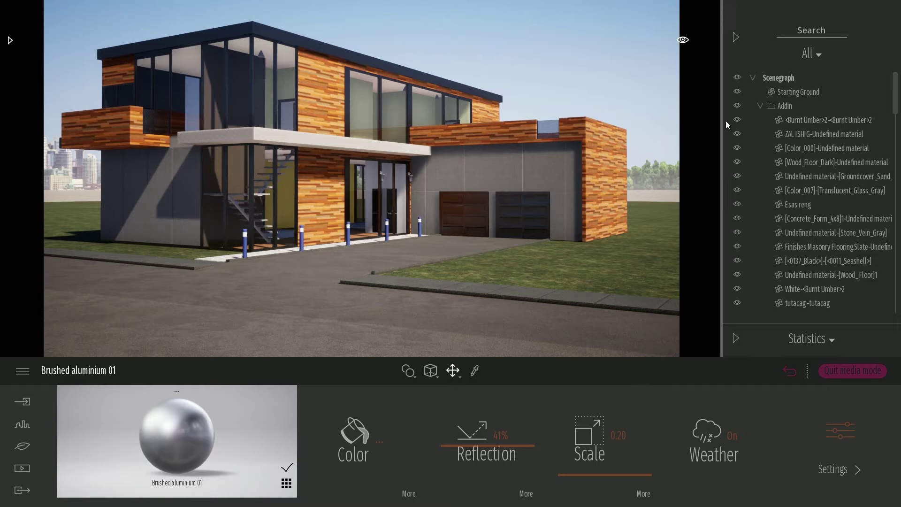
{"action": "left_click", "coordinate": [738, 106]}
{"action": "left_click", "coordinate": [737, 106]}
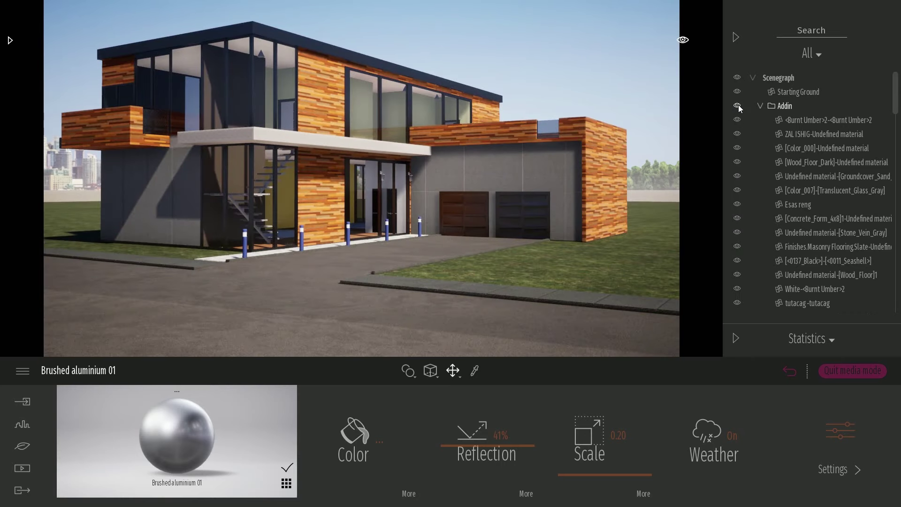
{"action": "left_click", "coordinate": [736, 37]}
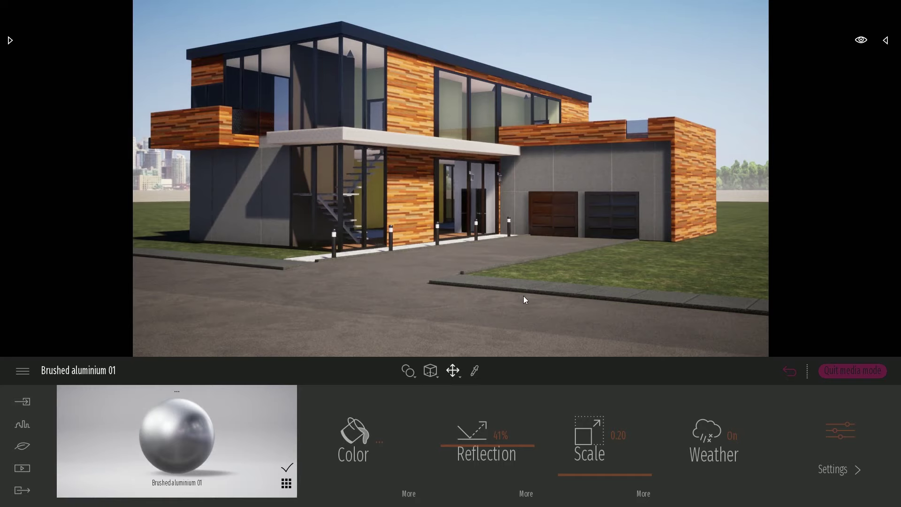
Step: Return to the media images and select Image 01
{"action": "right_click_drag", "start_coordinate": [538, 215], "coordinate": [552, 243]}
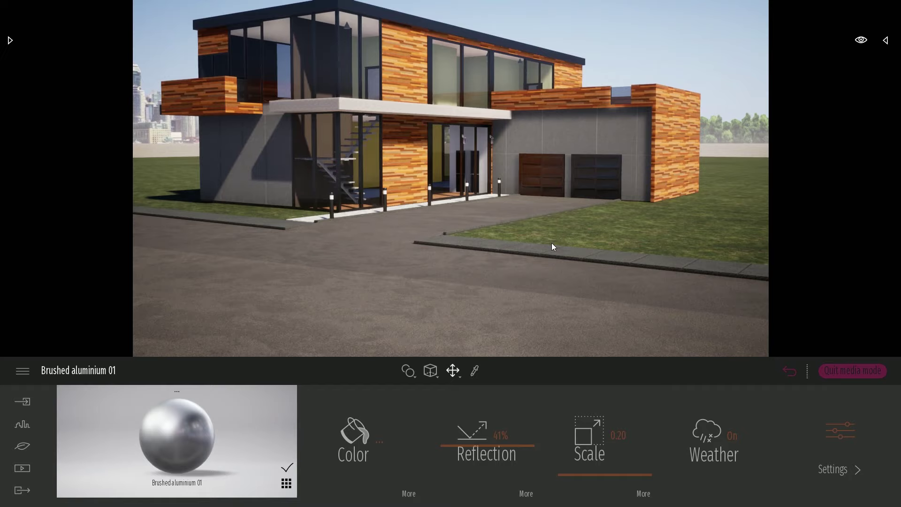
{"action": "scroll", "coordinate": [552, 245], "scroll_direction": "down", "scroll_amount": 3}
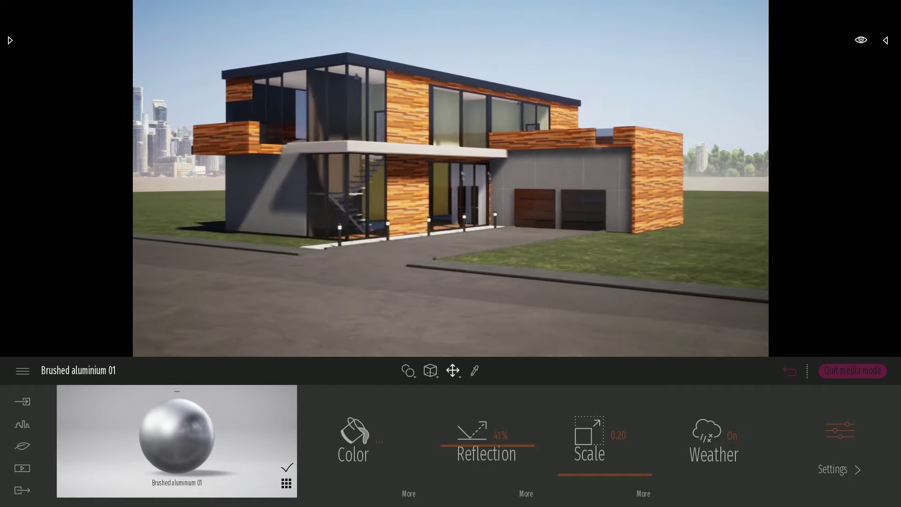
{"action": "middle_click_drag", "start_coordinate": [552, 245], "coordinate": [570, 231]}
{"action": "left_click", "coordinate": [789, 371]}
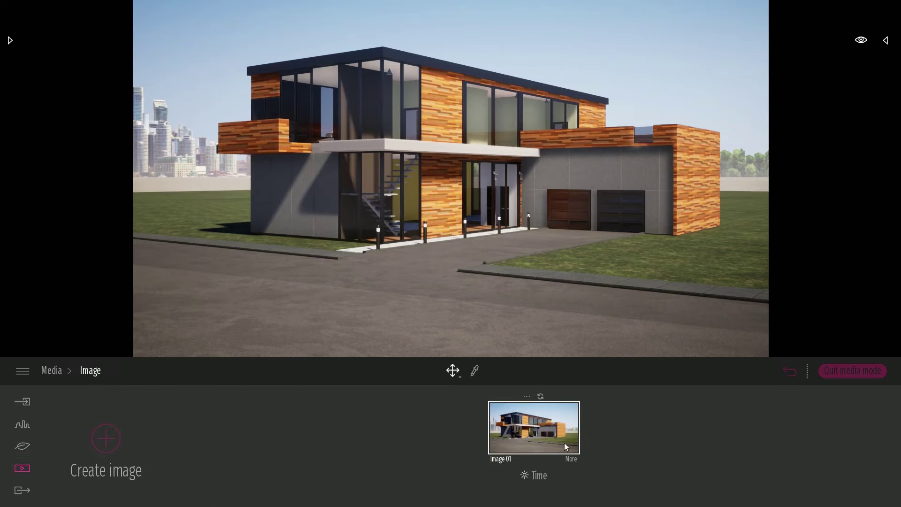
{"action": "left_click", "coordinate": [527, 433]}
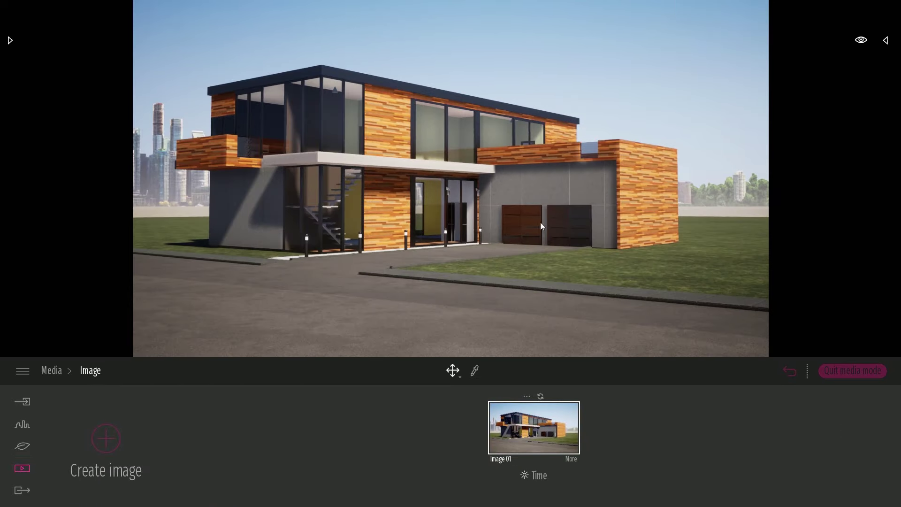
Step: Examine the paved surface surrounding the site and locate Starting Ground in the scenegraph
{"action": "right_click_drag", "start_coordinate": [703, 221], "coordinate": [628, 247]}
{"action": "key", "text": "e"}
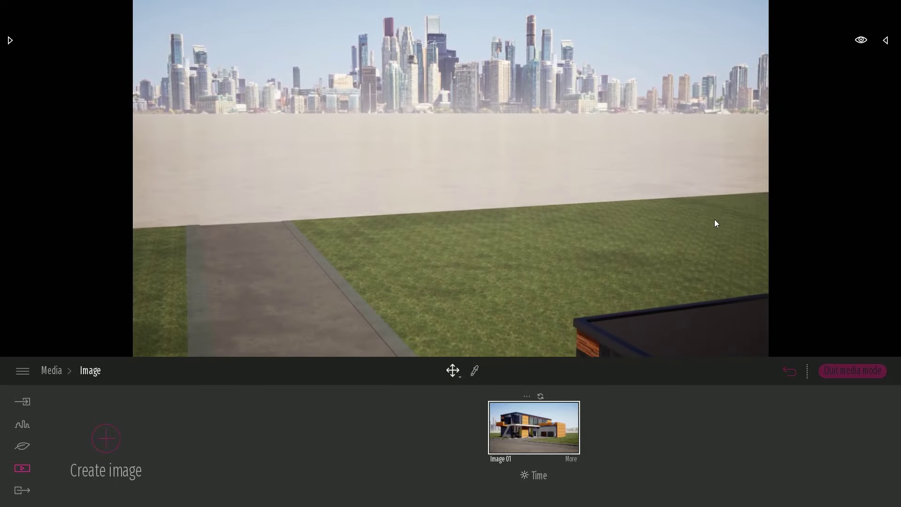
{"action": "right_click_drag", "start_coordinate": [715, 218], "coordinate": [860, 218]}
{"action": "key", "text": "a"}
{"action": "right_click_drag", "start_coordinate": [371, 218], "coordinate": [516, 260]}
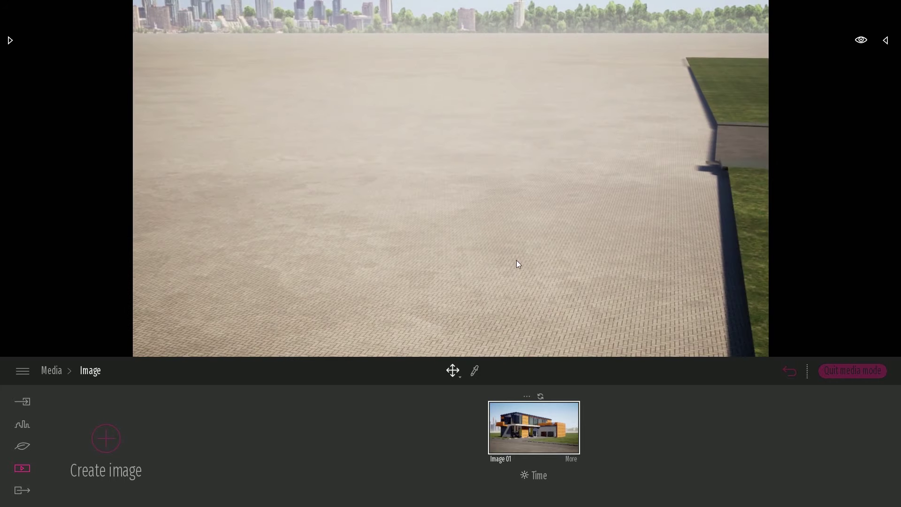
{"action": "left_click", "coordinate": [886, 40]}
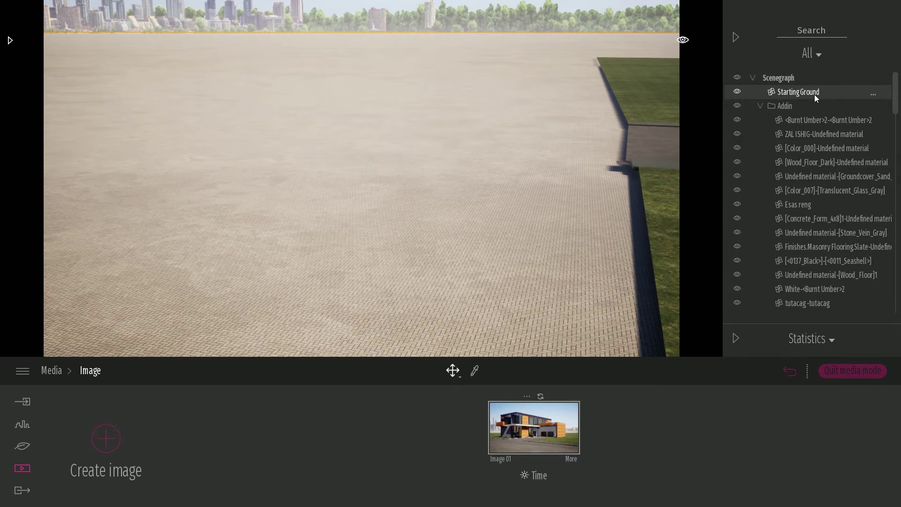
{"action": "double_click", "coordinate": [815, 95]}
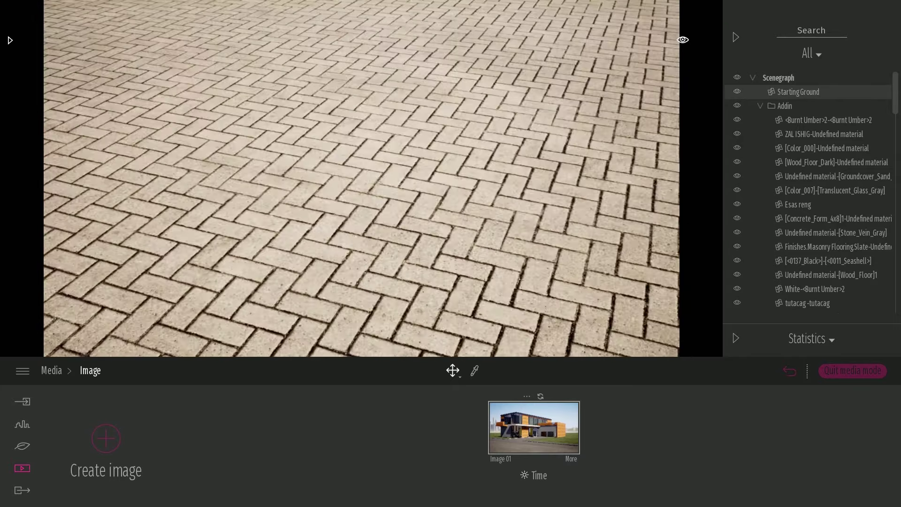
{"action": "right_click_drag", "start_coordinate": [531, 150], "coordinate": [531, 131]}
{"action": "key", "text": "s"}
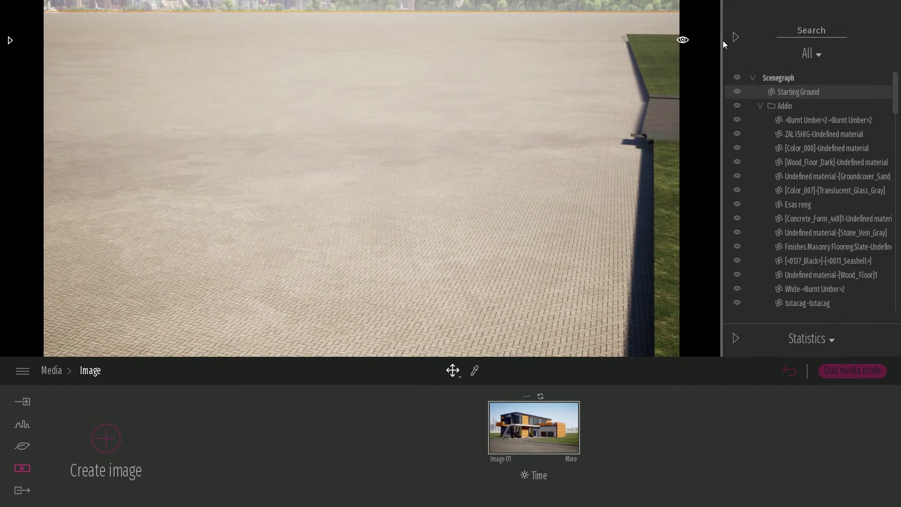
{"action": "left_click", "coordinate": [735, 37]}
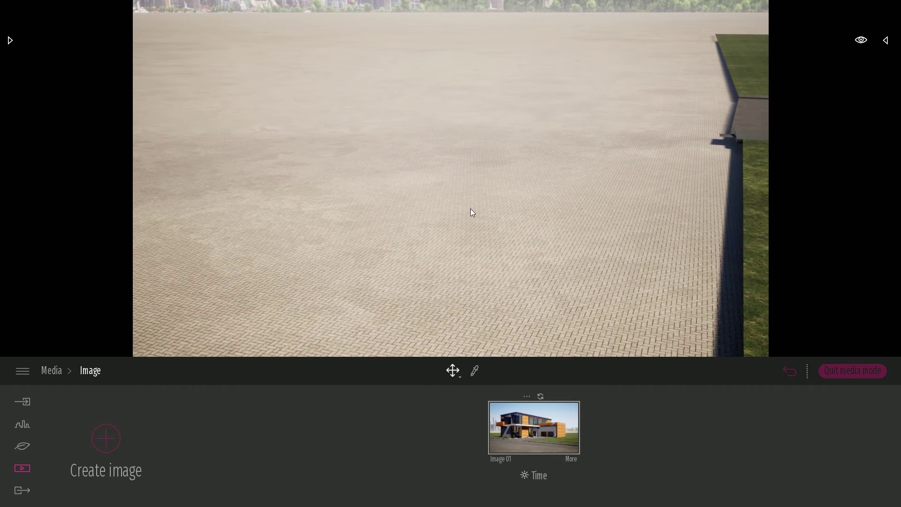
Step: Sample the Grass 5 material from the lawn and apply it to the surrounding paved ground
{"action": "right_click_drag", "start_coordinate": [470, 208], "coordinate": [441, 187]}
{"action": "key", "text": "d"}
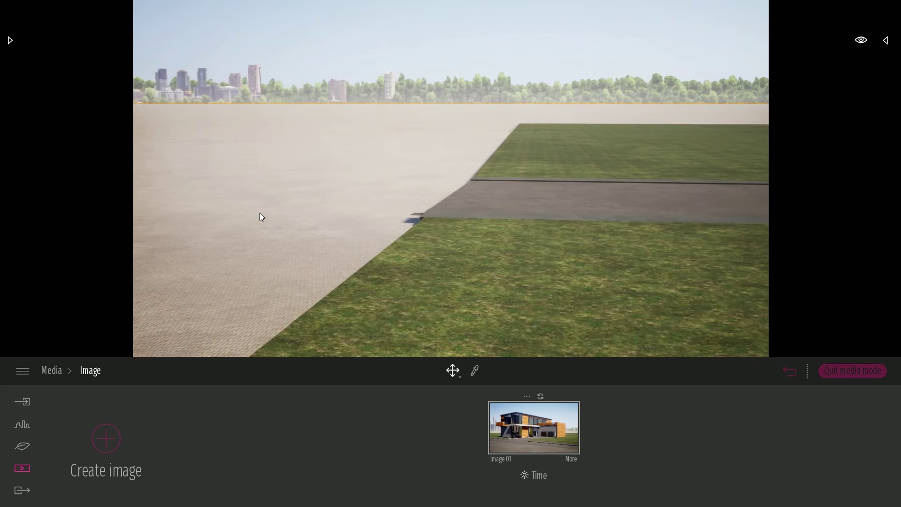
{"action": "middle_click_drag", "start_coordinate": [475, 281], "coordinate": [452, 287], "text": "shift"}
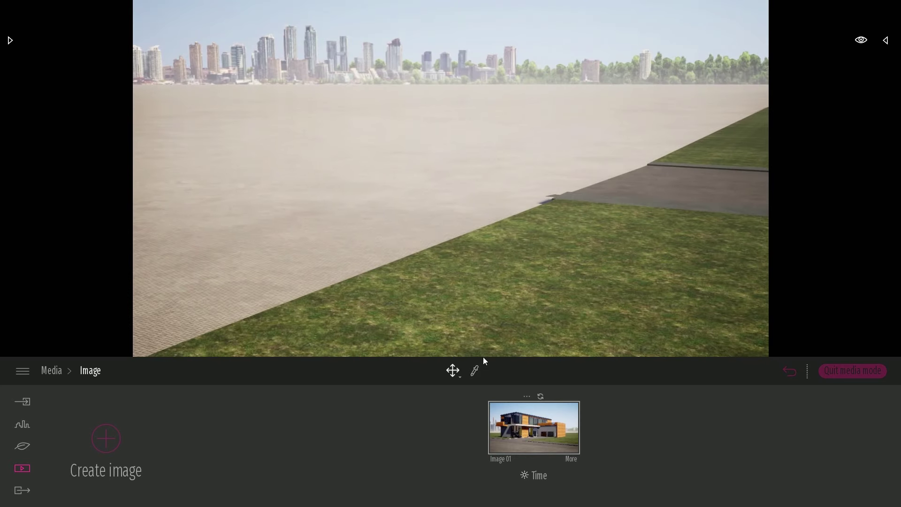
{"action": "left_click", "coordinate": [475, 370]}
{"action": "left_click", "coordinate": [514, 283]}
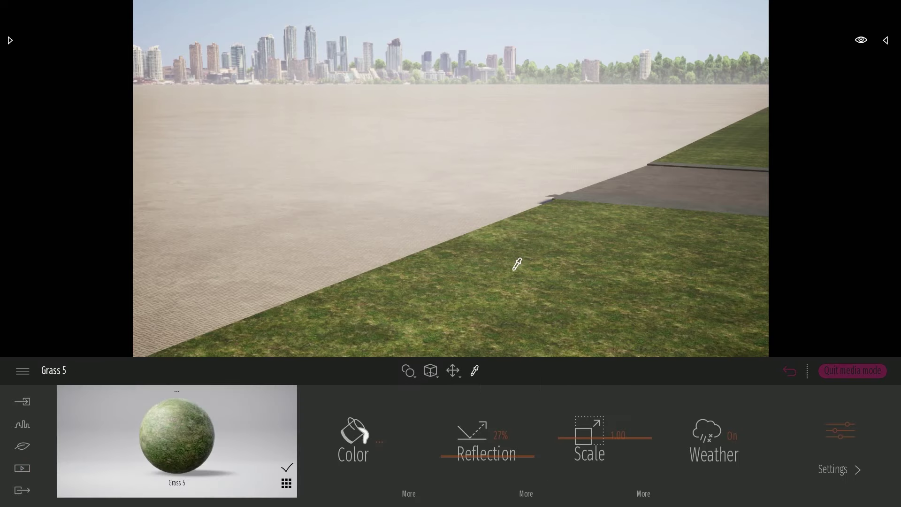
{"action": "key", "text": "Escape"}
{"action": "left_click_drag", "start_coordinate": [189, 431], "coordinate": [202, 279]}
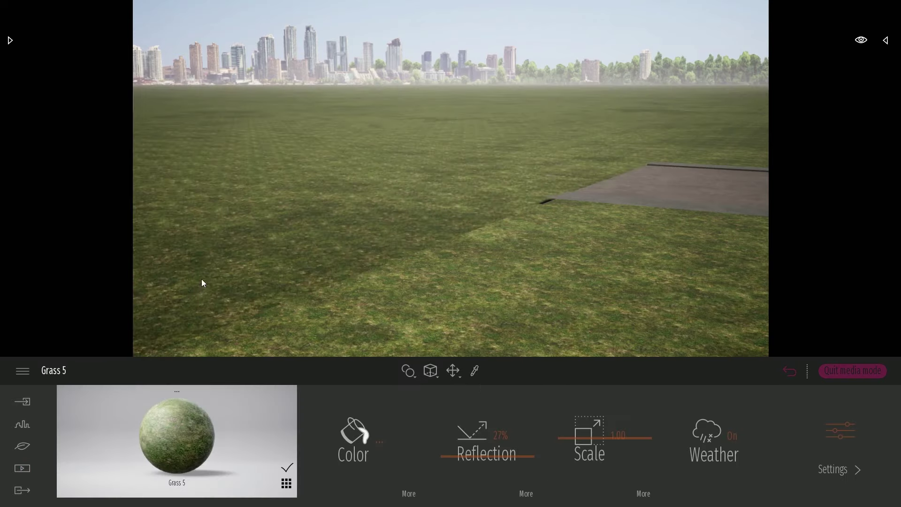
Step: Examine the grass ground from several sides of the site, ending on the front of the house
{"action": "right_click_drag", "start_coordinate": [437, 257], "coordinate": [402, 146]}
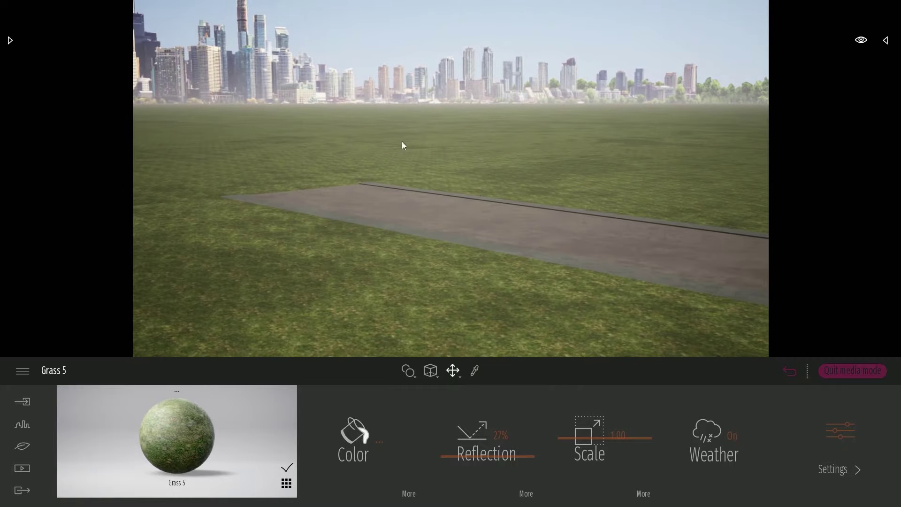
{"action": "right_click_drag", "start_coordinate": [374, 171], "coordinate": [376, 195]}
{"action": "key", "text": "w"}
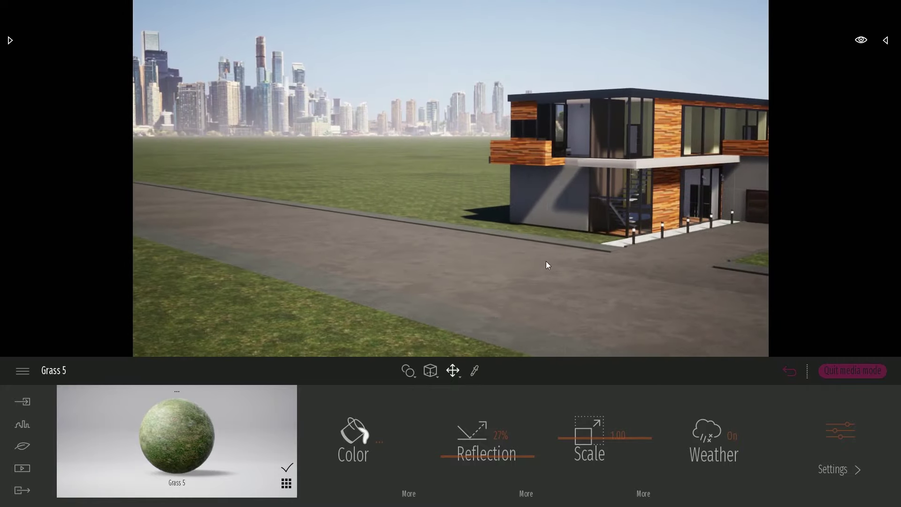
{"action": "key", "text": "w"}
{"action": "key", "text": "d"}
{"action": "key", "text": "a"}
{"action": "key", "text": "e"}
{"action": "right_click_drag", "start_coordinate": [406, 194], "coordinate": [394, 168]}
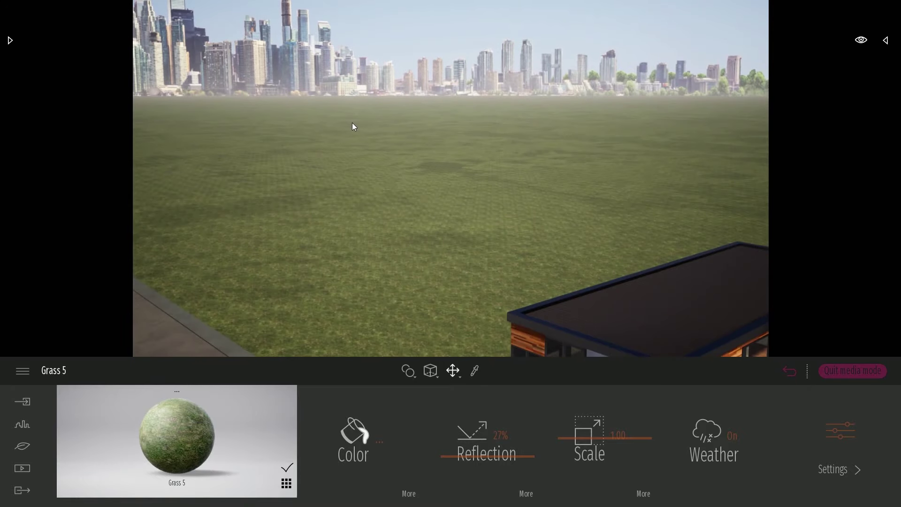
{"action": "key", "text": "q"}
{"action": "key", "text": "s"}
{"action": "right_click_drag", "start_coordinate": [665, 247], "coordinate": [670, 228]}
{"action": "key", "text": "d"}
{"action": "key", "text": "s"}
{"action": "key", "text": "q"}
{"action": "key", "text": "w"}
{"action": "key", "text": "d"}
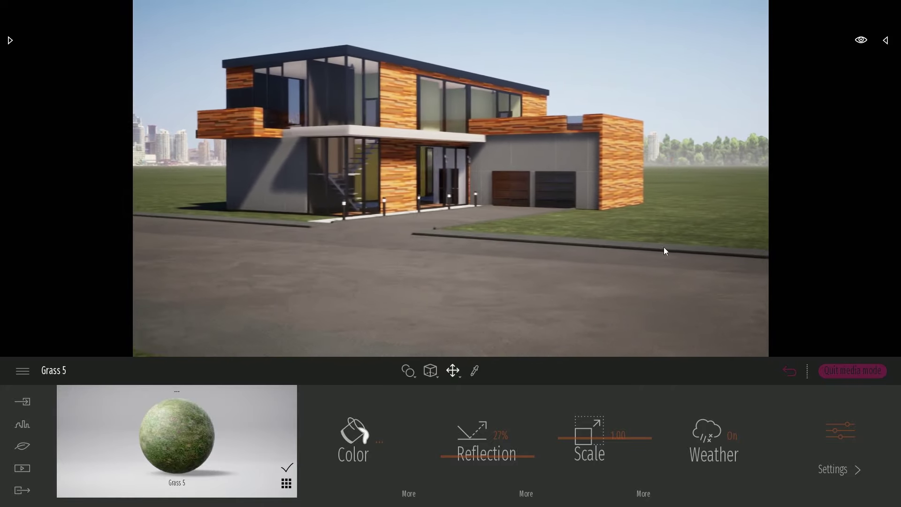
Step: Open the Trees category of the Vegetation and landscape library with the lawn beside the garage in view
{"action": "right_click_drag", "start_coordinate": [418, 174], "coordinate": [540, 236]}
{"action": "key", "text": "w"}
{"action": "key", "text": "e"}
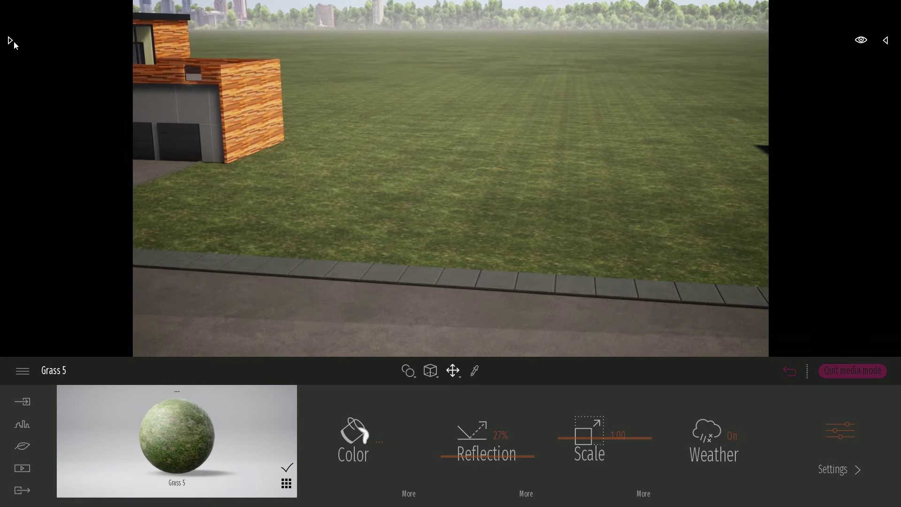
{"action": "left_click", "coordinate": [13, 44]}
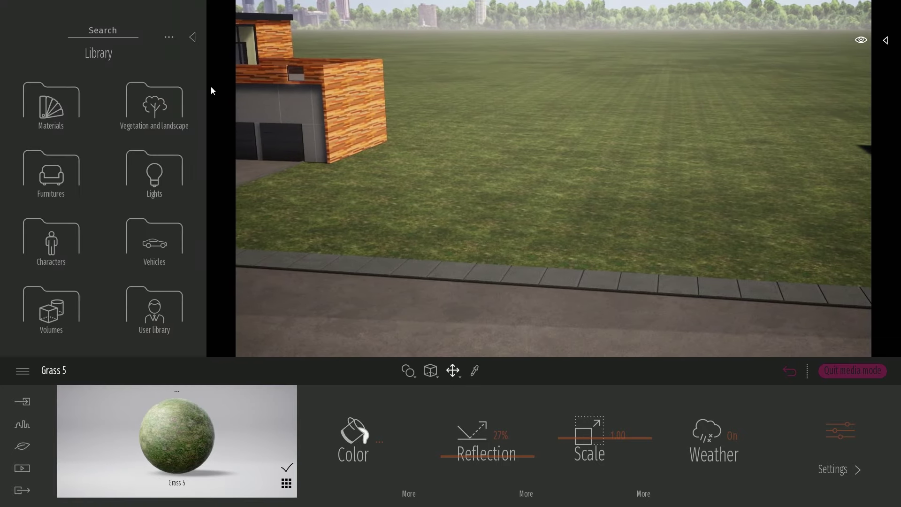
{"action": "left_click", "coordinate": [164, 106]}
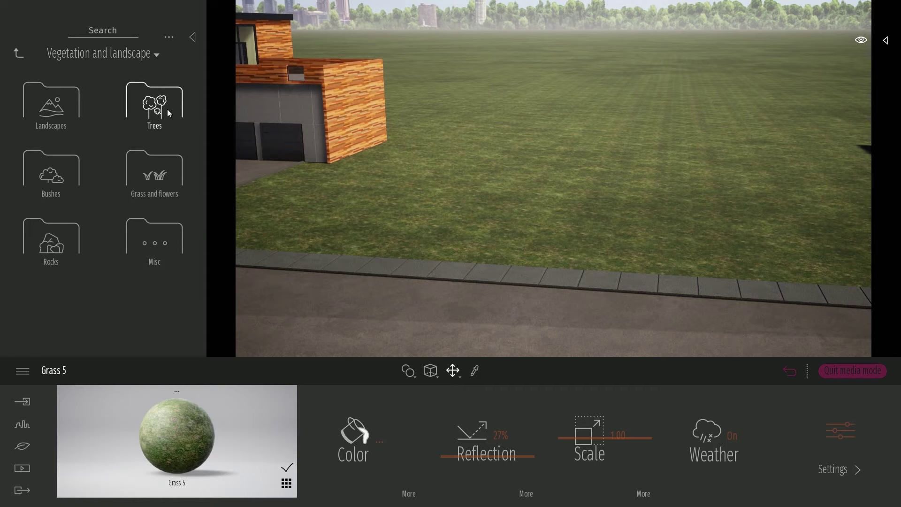
{"action": "left_click", "coordinate": [167, 109]}
{"action": "mouse_move", "coordinate": [634, 162]}
{"action": "right_mouse_down"}
{"action": "mouse_move", "coordinate": [639, 188]}
{"action": "mouse_move", "coordinate": [652, 197]}
{"action": "mouse_move", "coordinate": [650, 165]}
{"action": "right_mouse_up"}
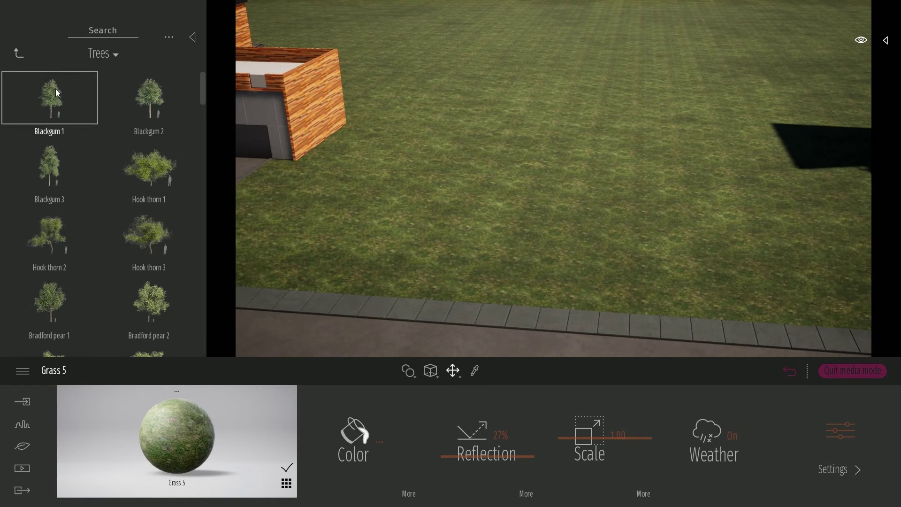
Step: Place five Blackgum 1 trees one by one in a row across the lawn beside the garage
{"action": "left_click_drag", "start_coordinate": [84, 104], "coordinate": [497, 151]}
{"action": "left_click_drag", "start_coordinate": [105, 117], "coordinate": [582, 156]}
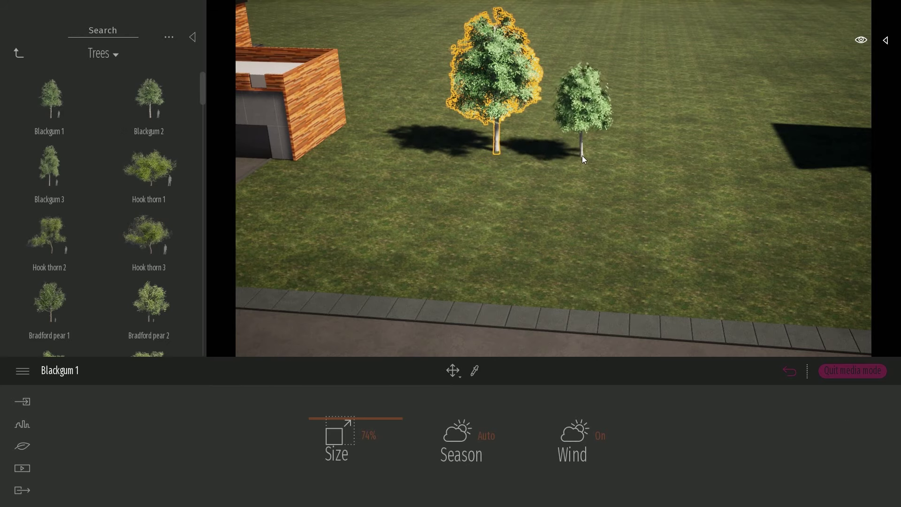
{"action": "left_click_drag", "start_coordinate": [82, 106], "coordinate": [671, 160]}
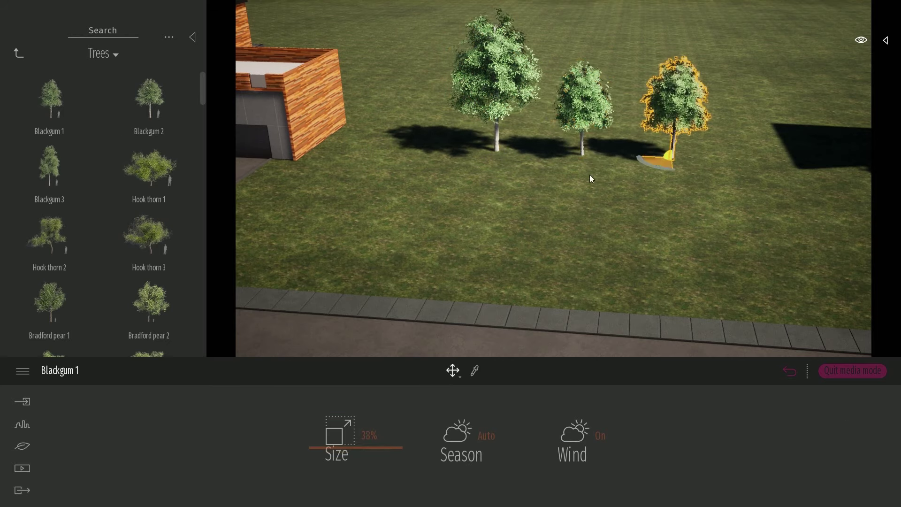
{"action": "left_click_drag", "start_coordinate": [63, 114], "coordinate": [760, 167]}
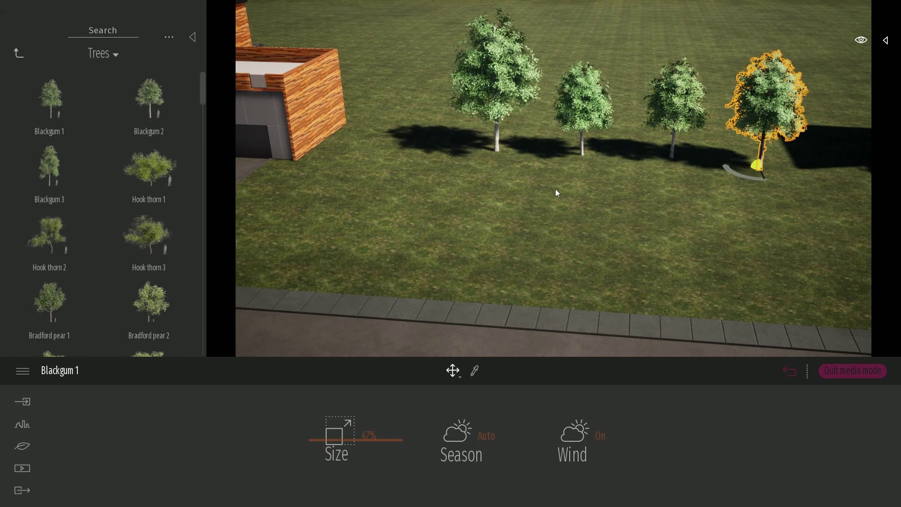
{"action": "left_click_drag", "start_coordinate": [50, 99], "coordinate": [843, 170]}
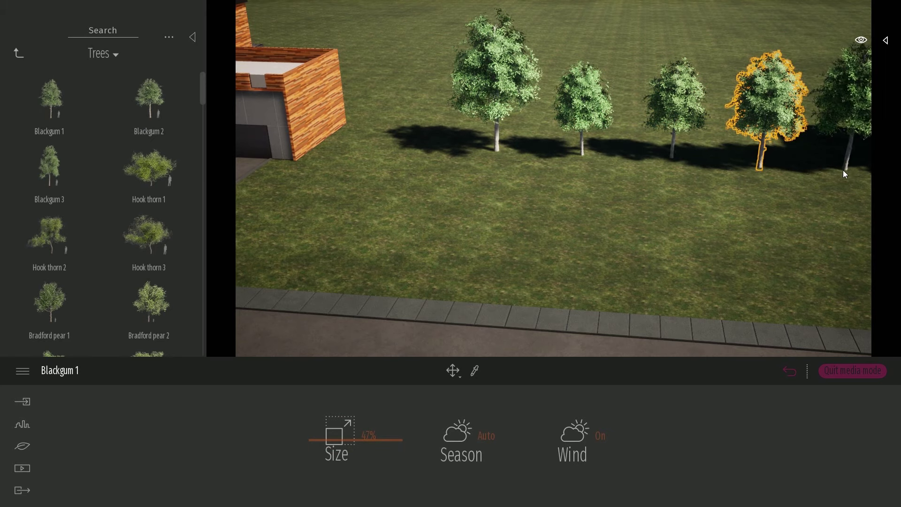
{"action": "left_click", "coordinate": [643, 170]}
{"action": "key", "text": "d"}
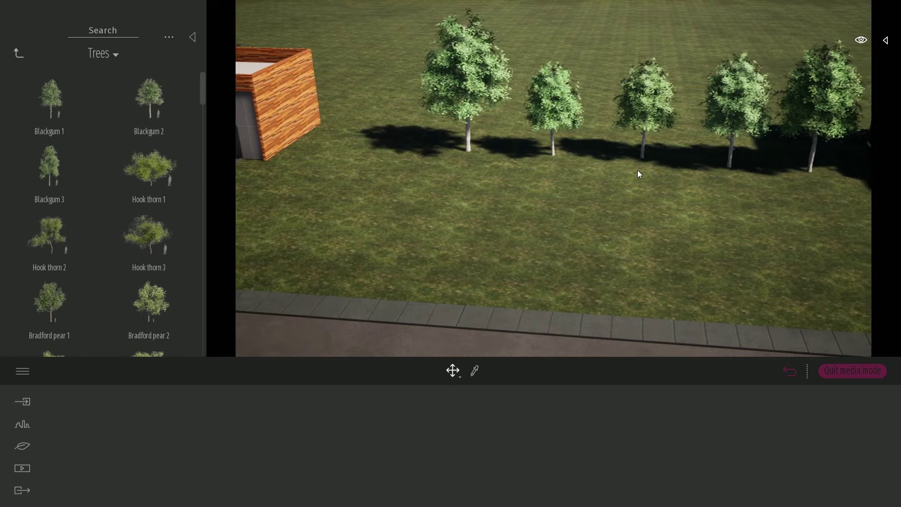
{"action": "right_click_drag", "start_coordinate": [638, 170], "coordinate": [650, 170]}
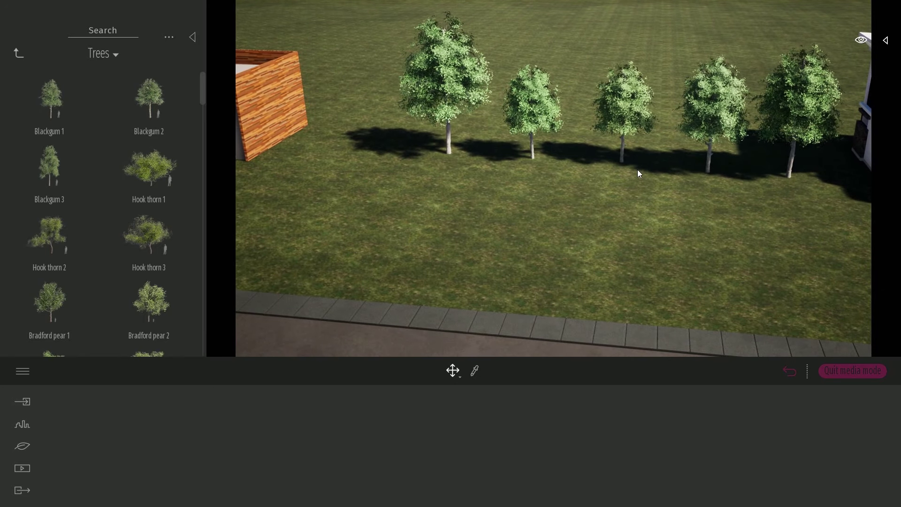
Step: Select the five Blackgum 1 trees in the row together and delete them
{"action": "left_click", "coordinate": [788, 89]}
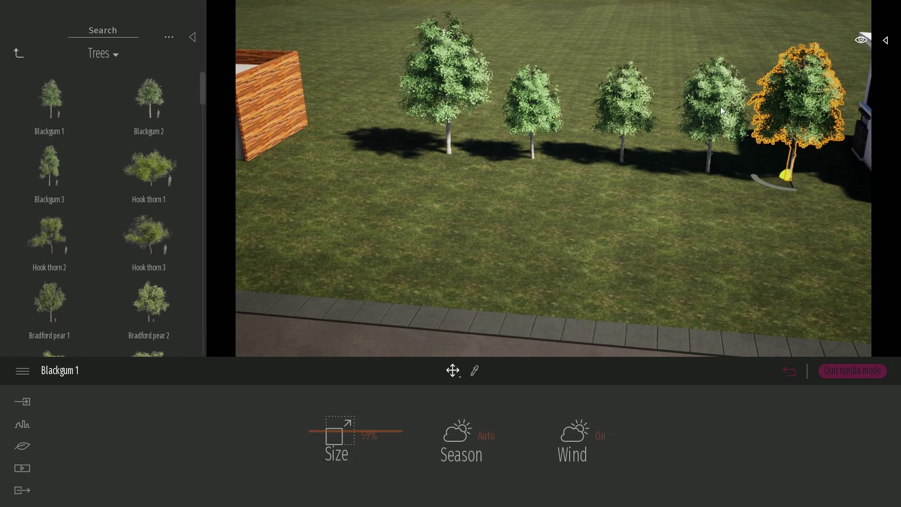
{"action": "left_click", "coordinate": [720, 106], "text": "ctrl"}
{"action": "left_click", "coordinate": [631, 99], "text": "ctrl"}
{"action": "left_click", "coordinate": [540, 98], "text": "ctrl"}
{"action": "left_click", "coordinate": [435, 67], "text": "ctrl"}
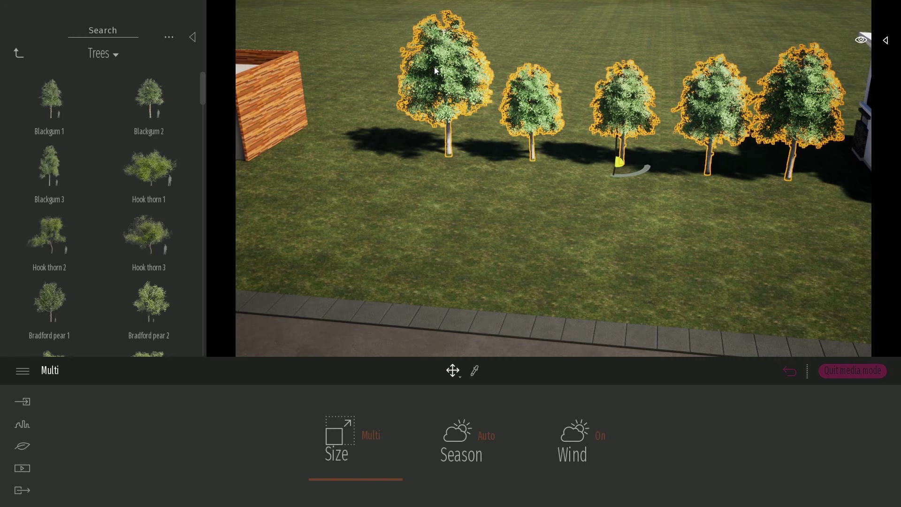
{"action": "key", "text": "Delete"}
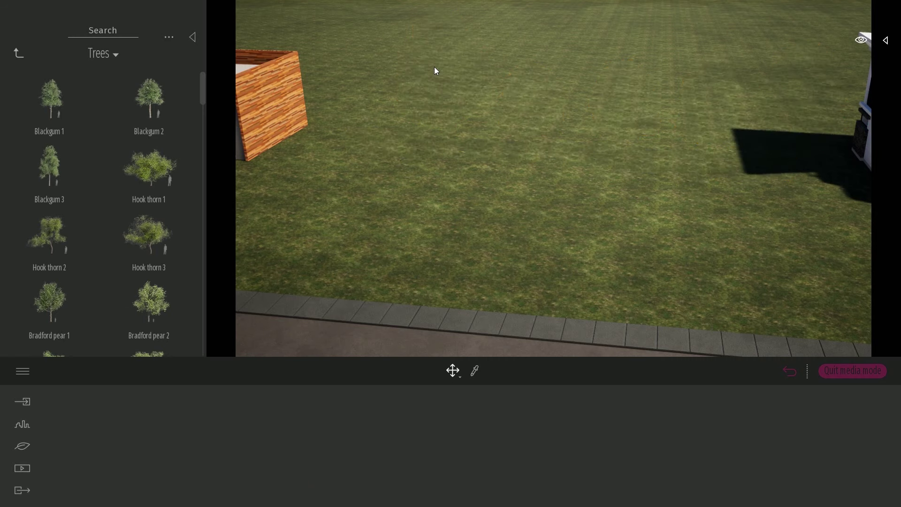
Step: Scatter a mix of Blackgum 2, Hook thorn 1 and Bradford pear 2 trees over the lawn beside the garage
{"action": "right_click_drag", "start_coordinate": [438, 69], "coordinate": [393, 43]}
{"action": "key", "text": "w"}
{"action": "key", "text": "e"}
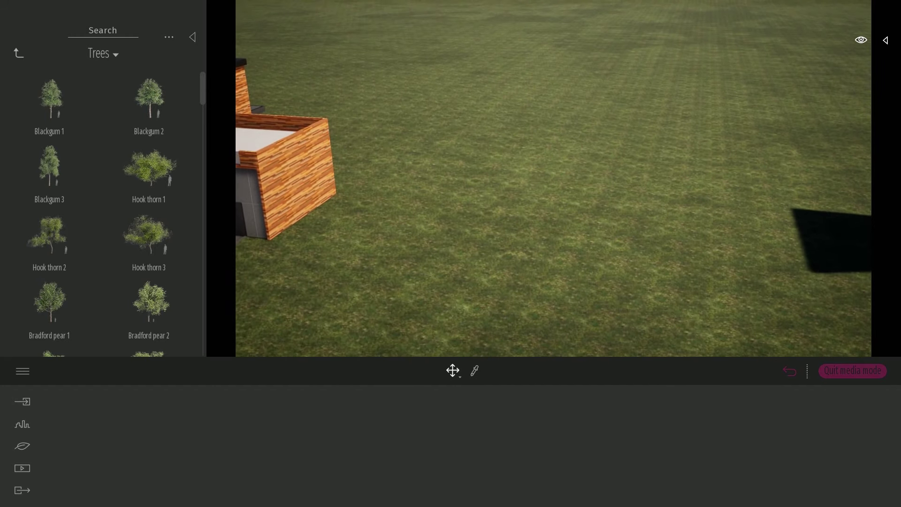
{"action": "right_click_drag", "start_coordinate": [564, 151], "coordinate": [549, 167]}
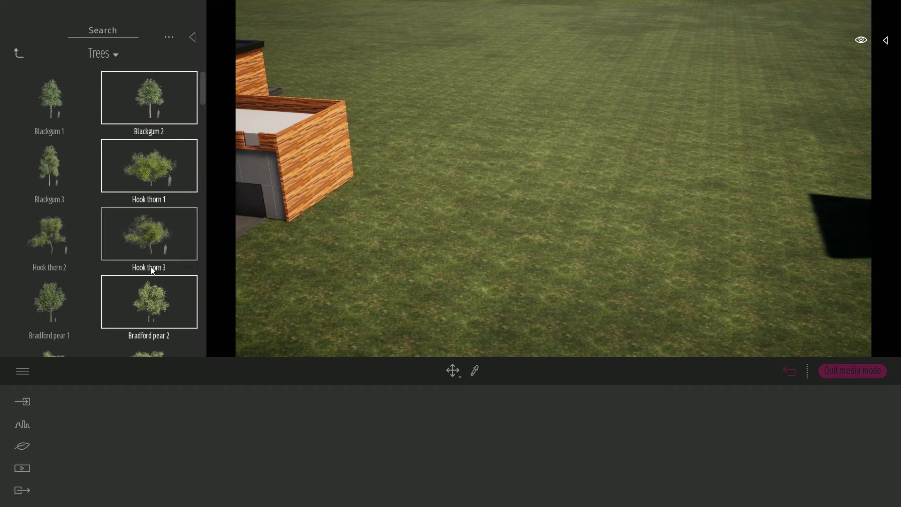
{"action": "left_click_drag", "start_coordinate": [153, 270], "coordinate": [489, 155]}
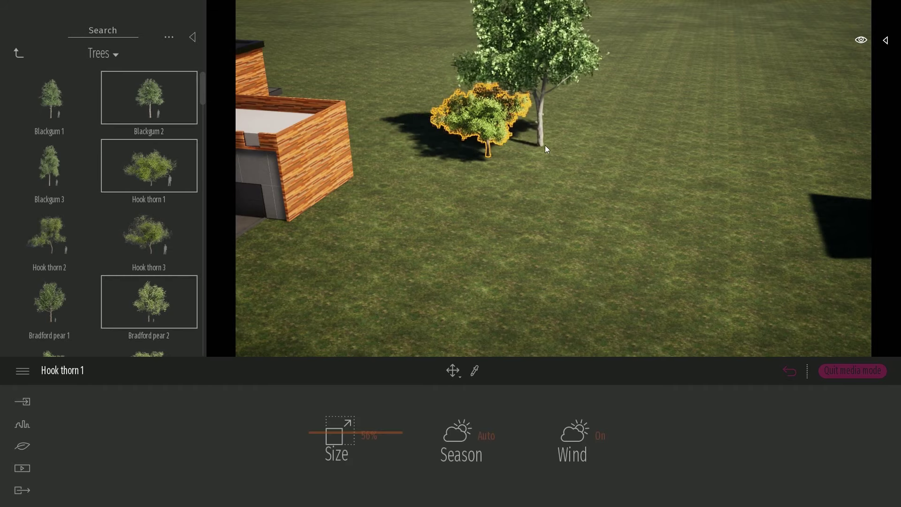
{"action": "left_click", "coordinate": [565, 116]}
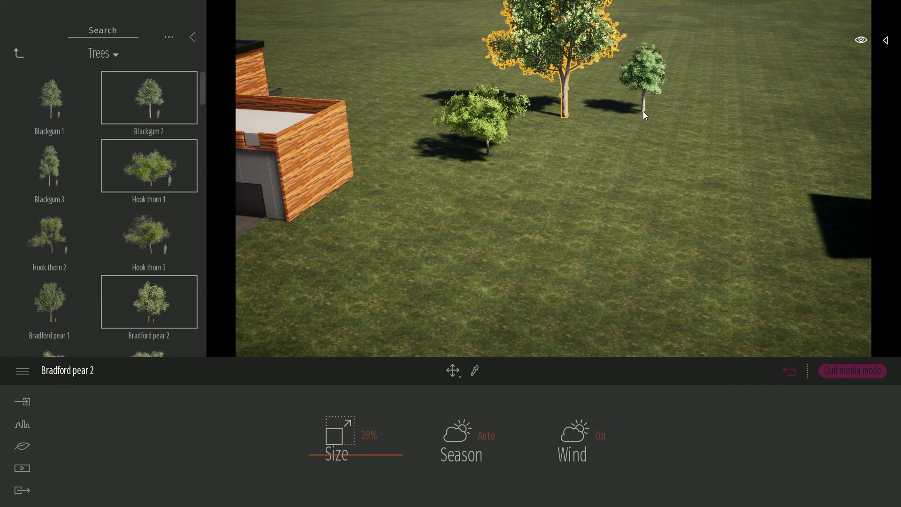
{"action": "left_click", "coordinate": [643, 111]}
{"action": "left_click", "coordinate": [705, 114]}
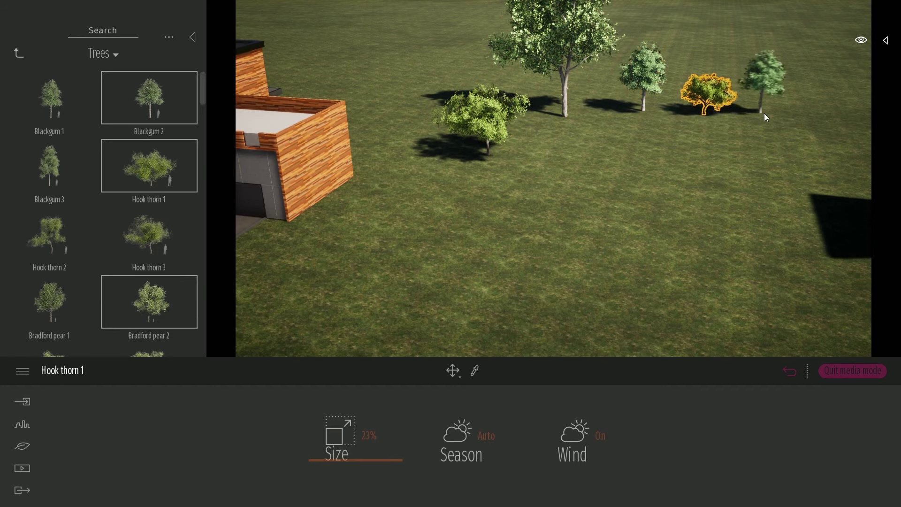
{"action": "left_click", "coordinate": [770, 115]}
{"action": "left_click", "coordinate": [811, 149]}
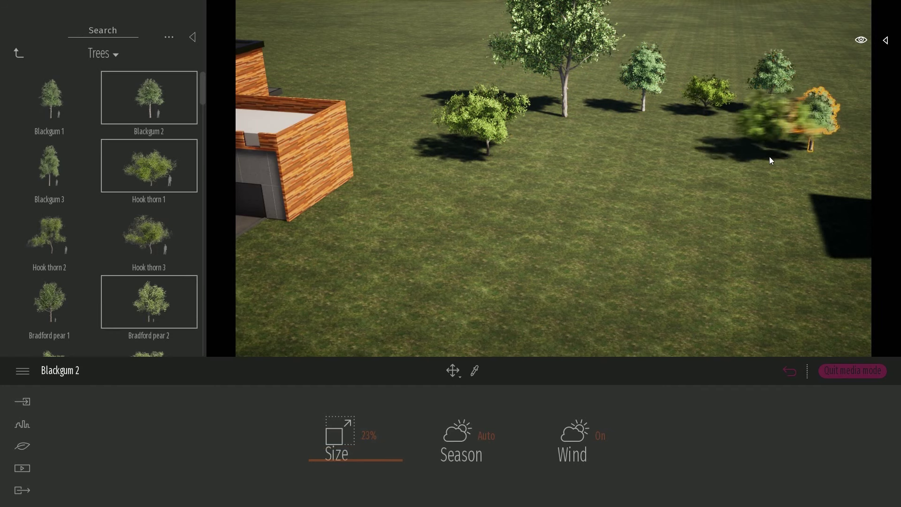
{"action": "left_click", "coordinate": [748, 145]}
{"action": "left_click", "coordinate": [647, 138]}
{"action": "left_click", "coordinate": [577, 147]}
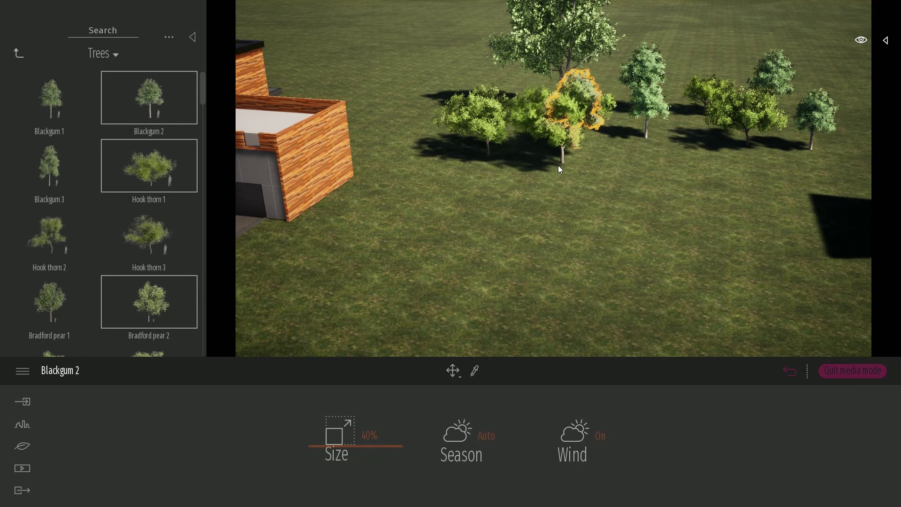
{"action": "left_click", "coordinate": [534, 179]}
{"action": "left_click", "coordinate": [629, 202]}
{"action": "left_click", "coordinate": [686, 147]}
{"action": "left_click", "coordinate": [780, 207]}
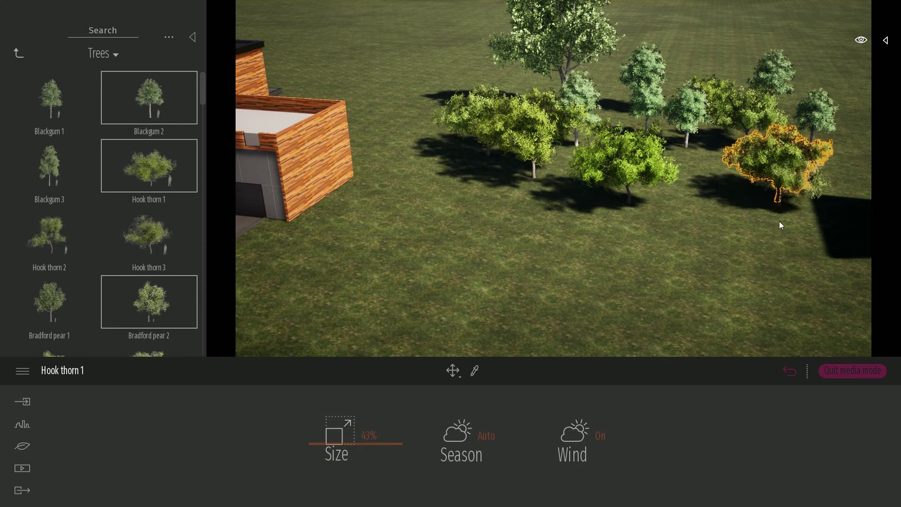
{"action": "left_click", "coordinate": [765, 268]}
{"action": "left_click", "coordinate": [655, 284]}
{"action": "left_click", "coordinate": [511, 205]}
{"action": "left_click", "coordinate": [435, 265]}
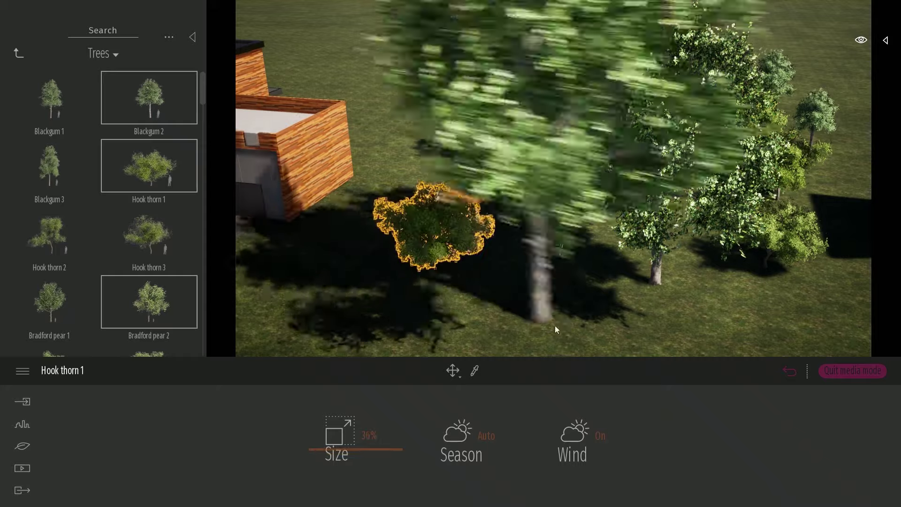
{"action": "left_click", "coordinate": [563, 334]}
Step: Extend the mixed planting of Blackgum 2, Hook thorn 1 and Bradford pear 2 across the lawn behind the two houses
{"action": "key", "text": "s"}
{"action": "right_click_drag", "start_coordinate": [597, 218], "coordinate": [596, 217]}
{"action": "right_click_drag", "start_coordinate": [599, 95], "coordinate": [599, 94]}
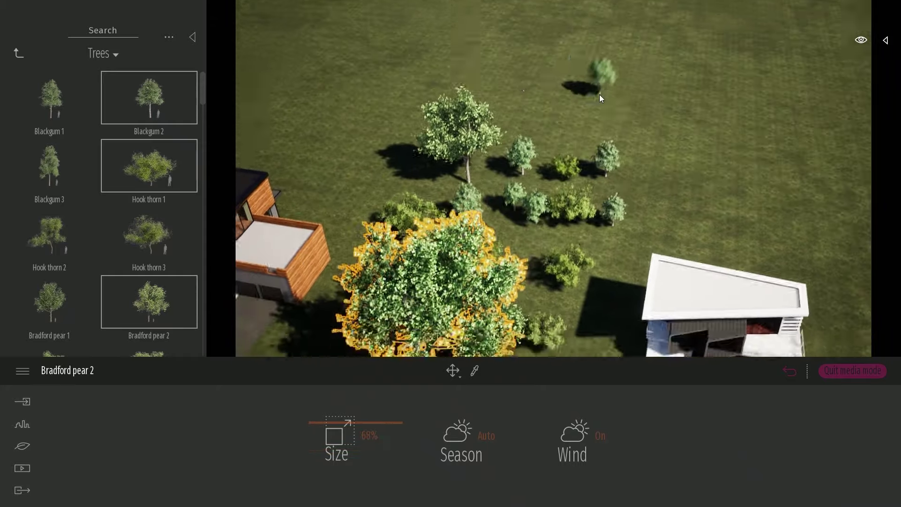
{"action": "left_click", "coordinate": [432, 85]}
{"action": "left_click", "coordinate": [527, 76]}
{"action": "left_click", "coordinate": [425, 142]}
{"action": "left_click", "coordinate": [424, 111]}
{"action": "left_click", "coordinate": [496, 94]}
{"action": "left_click", "coordinate": [509, 157]}
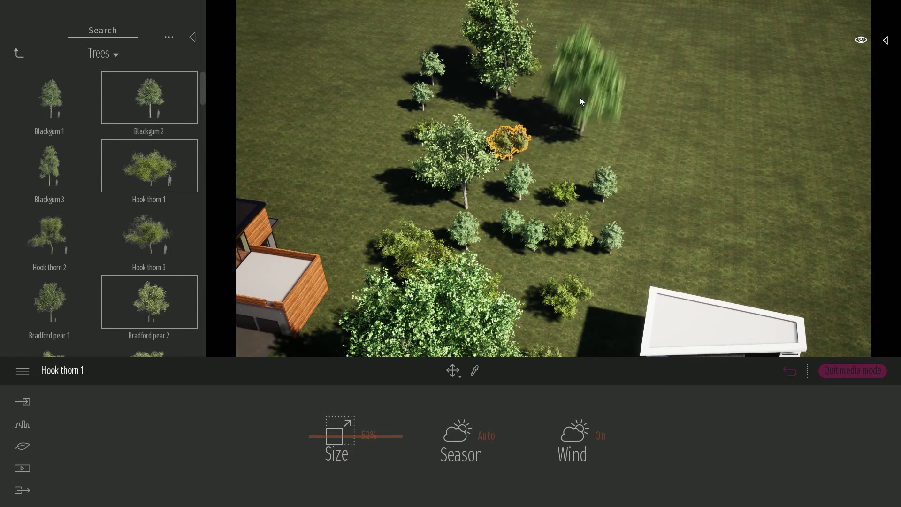
{"action": "left_click", "coordinate": [582, 115]}
{"action": "left_click", "coordinate": [577, 110]}
{"action": "left_click", "coordinate": [514, 135]}
{"action": "left_click", "coordinate": [582, 136]}
{"action": "left_click", "coordinate": [549, 179]}
{"action": "left_click", "coordinate": [648, 164]}
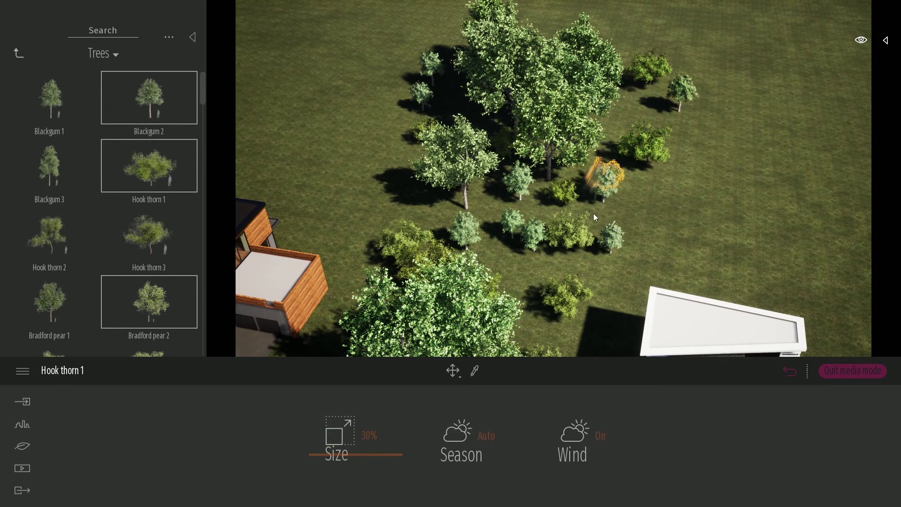
{"action": "left_click", "coordinate": [632, 252]}
{"action": "left_click", "coordinate": [689, 196]}
{"action": "left_click", "coordinate": [636, 110]}
{"action": "left_click", "coordinate": [654, 212]}
{"action": "left_click", "coordinate": [705, 146]}
{"action": "left_click", "coordinate": [730, 140]}
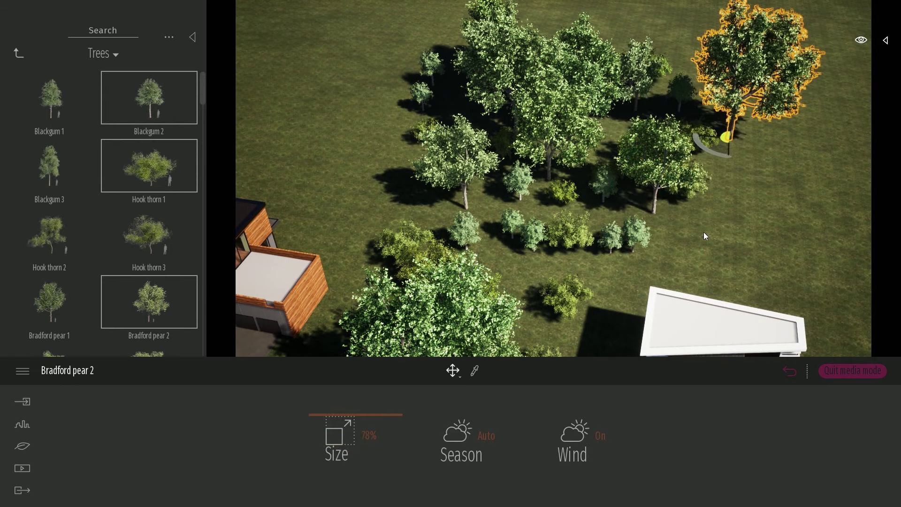
{"action": "key", "text": "Escape"}
{"action": "right_click_drag", "start_coordinate": [703, 232], "coordinate": [656, 243]}
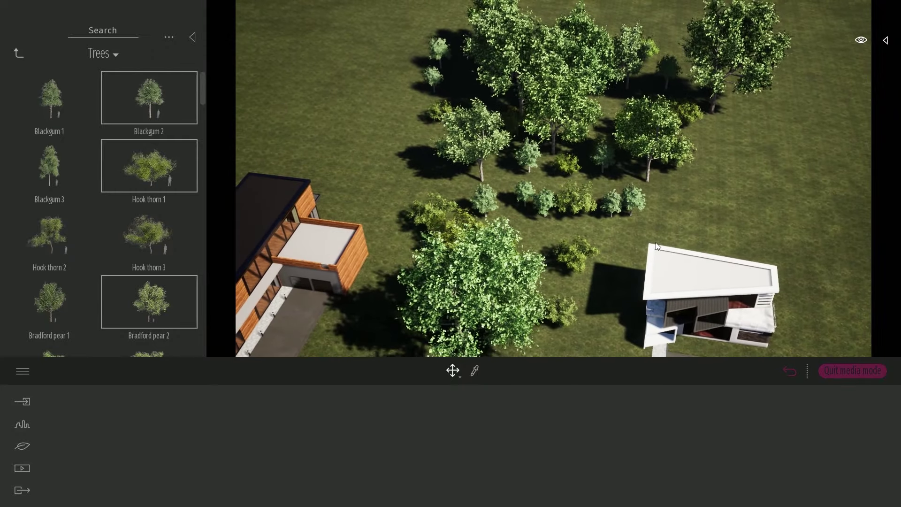
Step: Select all the newly placed trees in the scenegraph, from the last Bradford pear 2 to the first Hook thorn 1, and delete them
{"action": "left_click", "coordinate": [886, 43]}
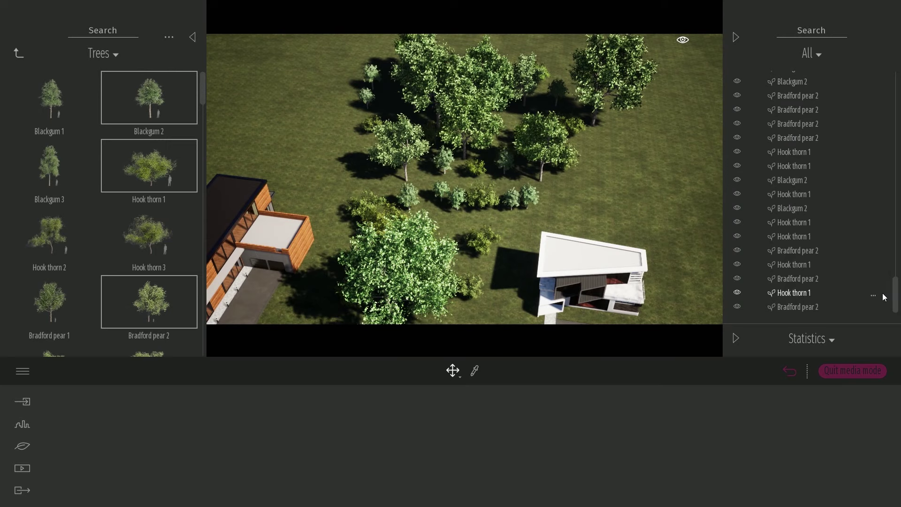
{"action": "left_click", "coordinate": [798, 307]}
{"action": "scroll", "coordinate": [813, 255], "scroll_direction": "up", "scroll_amount": 3}
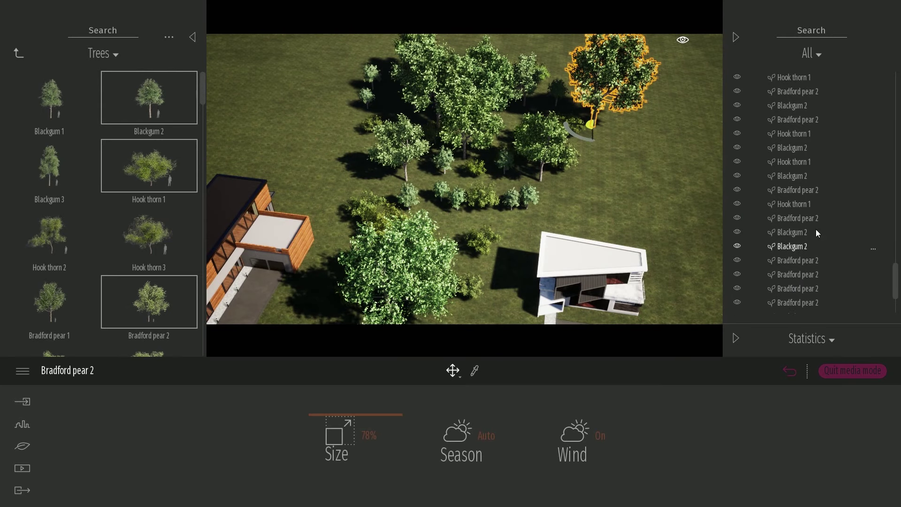
{"action": "scroll", "coordinate": [798, 161], "scroll_direction": "up", "scroll_amount": 3}
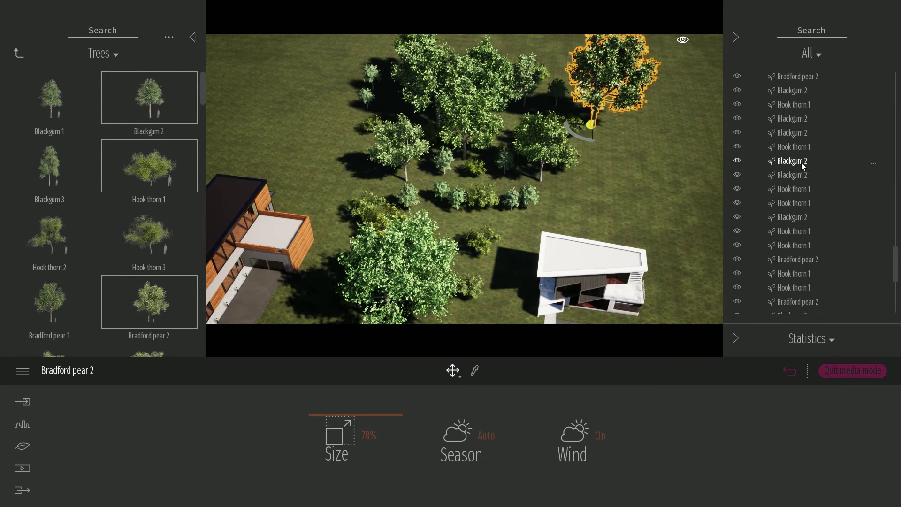
{"action": "scroll", "coordinate": [804, 166], "scroll_direction": "up", "scroll_amount": 2}
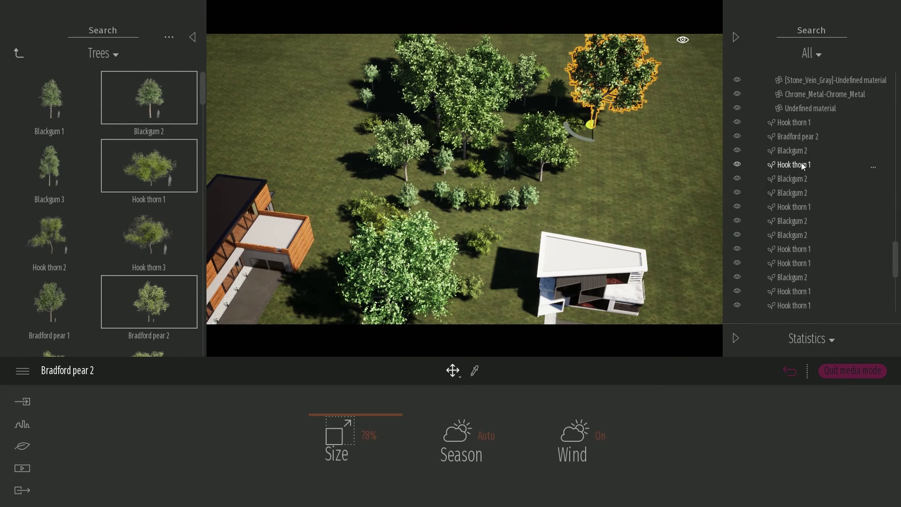
{"action": "left_click", "coordinate": [814, 122], "text": "shift"}
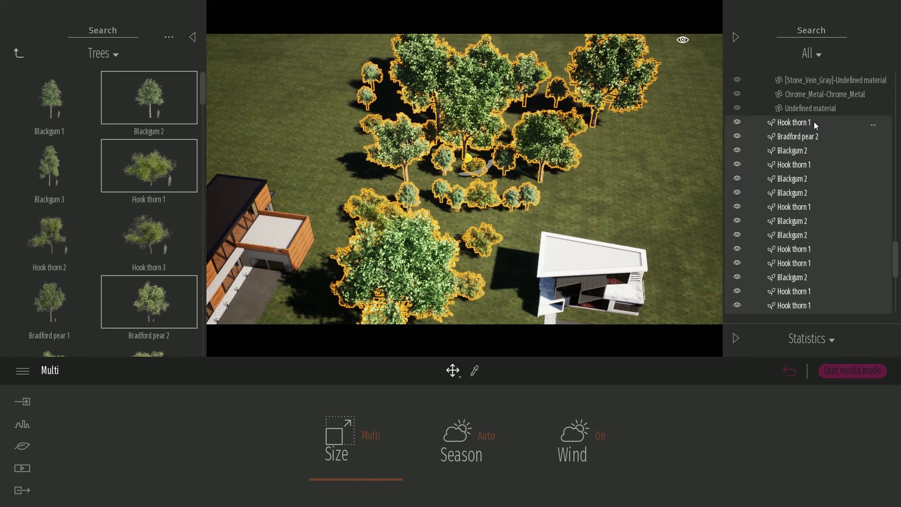
{"action": "left_click", "coordinate": [737, 123]}
{"action": "left_click", "coordinate": [737, 123]}
{"action": "key", "text": "Delete"}
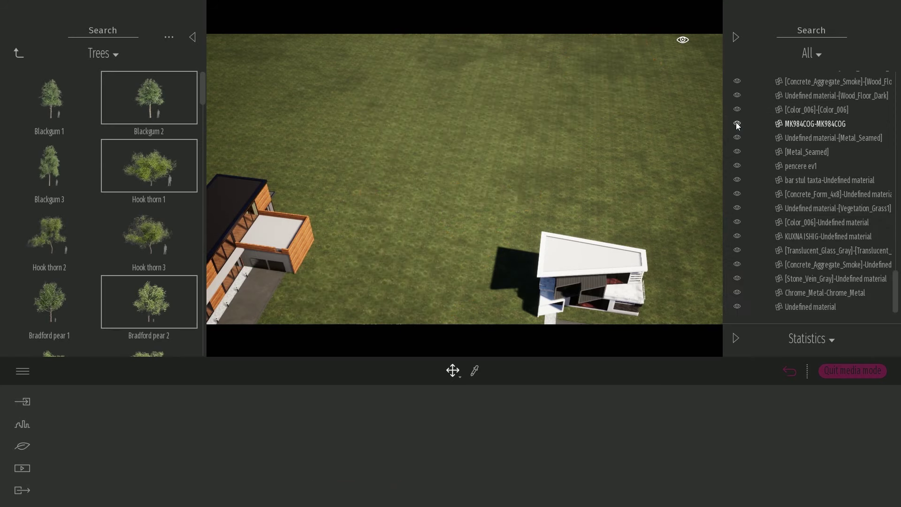
{"action": "left_click", "coordinate": [736, 37]}
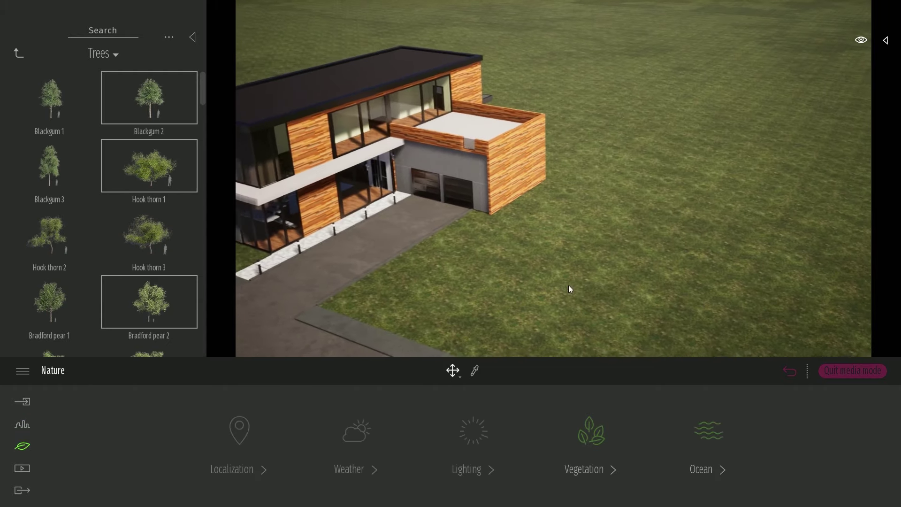
Step: Open the vegetation painting tools and add Long grass 01 from the grass and flowers library to the palette
{"action": "left_click", "coordinate": [604, 433]}
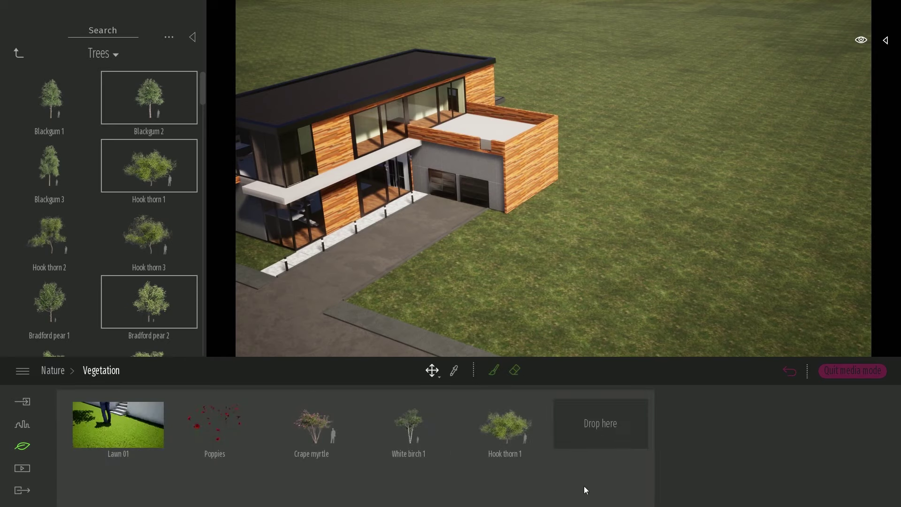
{"action": "left_click", "coordinate": [18, 52]}
{"action": "left_click", "coordinate": [147, 173]}
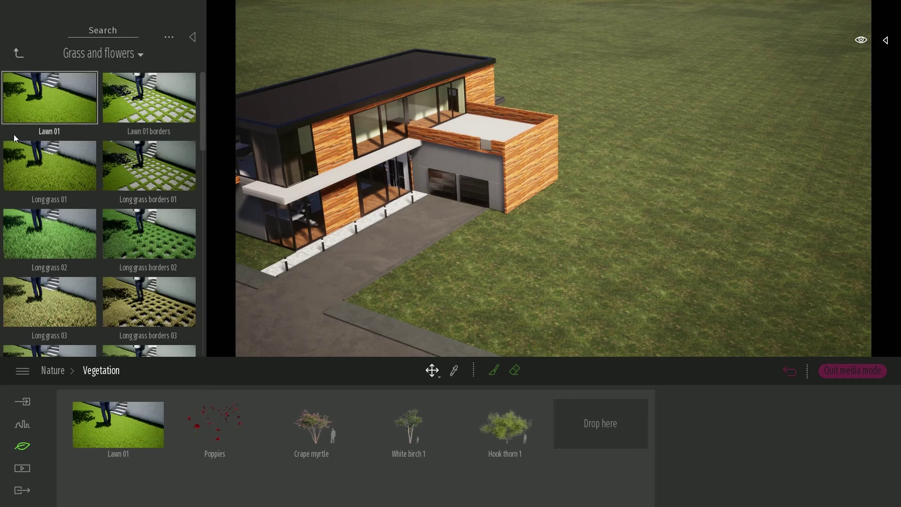
{"action": "left_click_drag", "start_coordinate": [48, 175], "coordinate": [157, 461]}
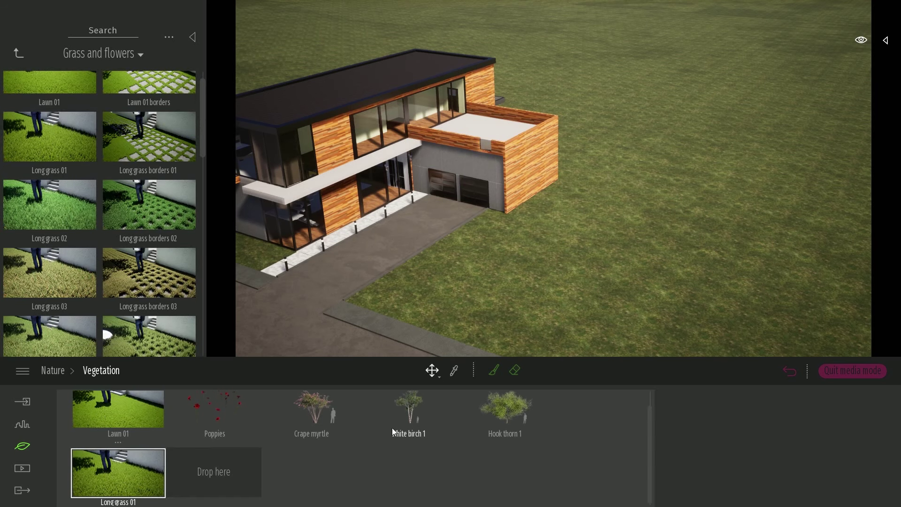
Step: Paint a mix of Crape myrtle, White birch 1 and Hook thorn 1 trees on the grass behind the wood-clad house
{"action": "left_click", "coordinate": [408, 412]}
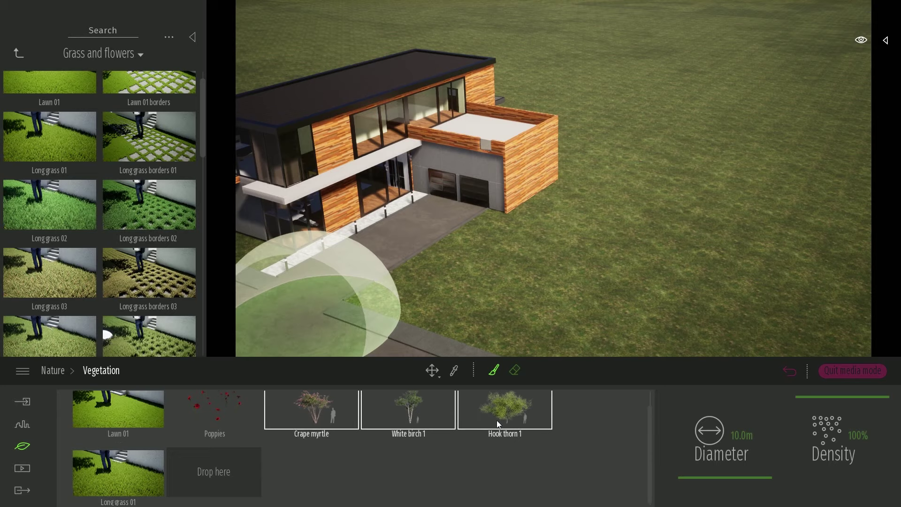
{"action": "right_click_drag", "start_coordinate": [556, 212], "coordinate": [555, 210]}
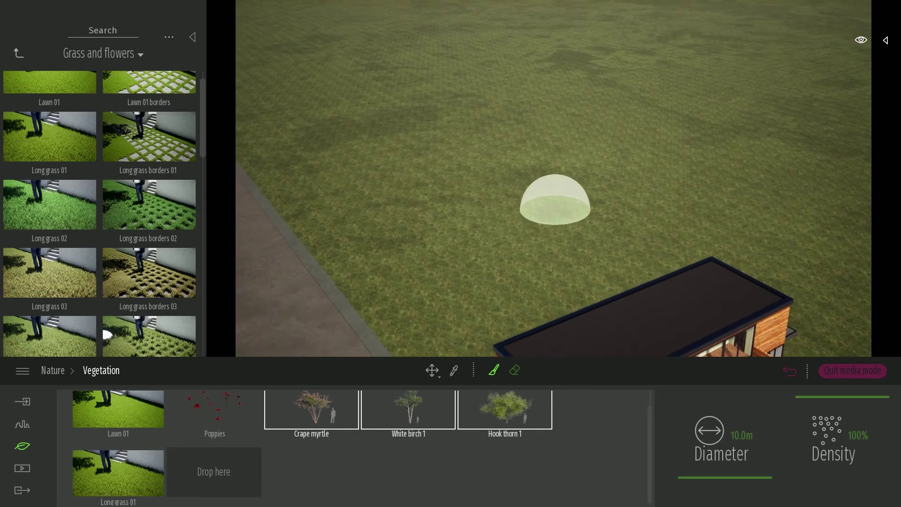
{"action": "mouse_move", "coordinate": [499, 187]}
{"action": "left_mouse_down"}
{"action": "mouse_move", "coordinate": [419, 195]}
{"action": "mouse_move", "coordinate": [437, 211]}
{"action": "mouse_move", "coordinate": [626, 149]}
{"action": "mouse_move", "coordinate": [540, 203]}
{"action": "mouse_move", "coordinate": [338, 93]}
{"action": "mouse_move", "coordinate": [479, 164]}
{"action": "mouse_move", "coordinate": [445, 85]}
{"action": "mouse_move", "coordinate": [467, 141]}
{"action": "mouse_move", "coordinate": [688, 211]}
{"action": "mouse_move", "coordinate": [563, 111]}
{"action": "mouse_move", "coordinate": [766, 154]}
{"action": "mouse_move", "coordinate": [783, 181]}
{"action": "left_mouse_up"}
{"action": "right_click_drag", "start_coordinate": [783, 181], "coordinate": [686, 183]}
{"action": "mouse_move", "coordinate": [568, 206]}
{"action": "left_mouse_down"}
{"action": "mouse_move", "coordinate": [750, 215]}
{"action": "mouse_move", "coordinate": [616, 124]}
{"action": "left_mouse_up"}
{"action": "right_click_drag", "start_coordinate": [616, 124], "coordinate": [646, 146]}
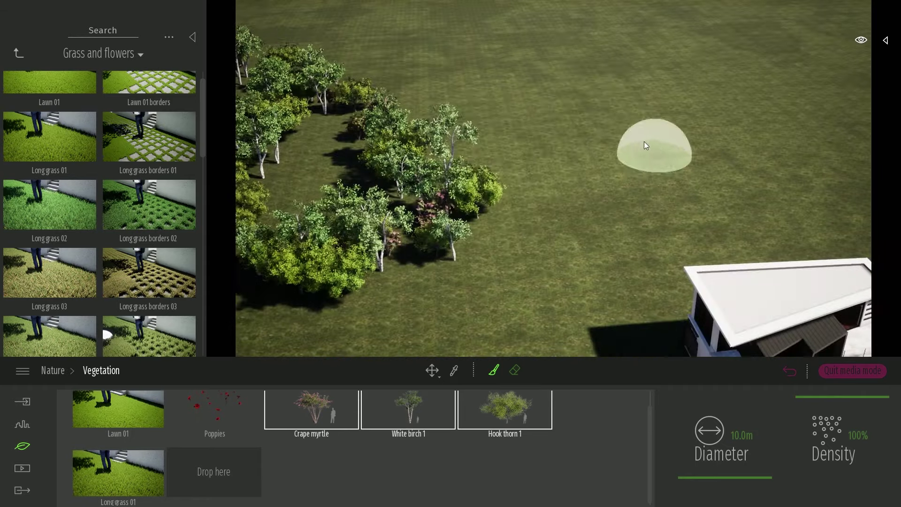
Step: Extend the Crape myrtle, White birch 1 and Hook thorn 1 planting across the field behind the white house
{"action": "left_click_drag", "start_coordinate": [645, 146], "coordinate": [602, 238]}
{"action": "right_click_drag", "start_coordinate": [602, 238], "coordinate": [525, 177]}
{"action": "mouse_move", "coordinate": [525, 177]}
{"action": "left_mouse_down"}
{"action": "mouse_move", "coordinate": [702, 136]}
{"action": "mouse_move", "coordinate": [668, 134]}
{"action": "left_mouse_up"}
{"action": "right_click_drag", "start_coordinate": [669, 133], "coordinate": [695, 141]}
{"action": "left_click_drag", "start_coordinate": [544, 183], "coordinate": [514, 310], "text": "shift"}
{"action": "left_click_drag", "start_coordinate": [554, 151], "coordinate": [688, 122]}
{"action": "left_click_drag", "start_coordinate": [688, 122], "coordinate": [545, 101]}
{"action": "left_click_drag", "start_coordinate": [641, 161], "coordinate": [432, 24]}
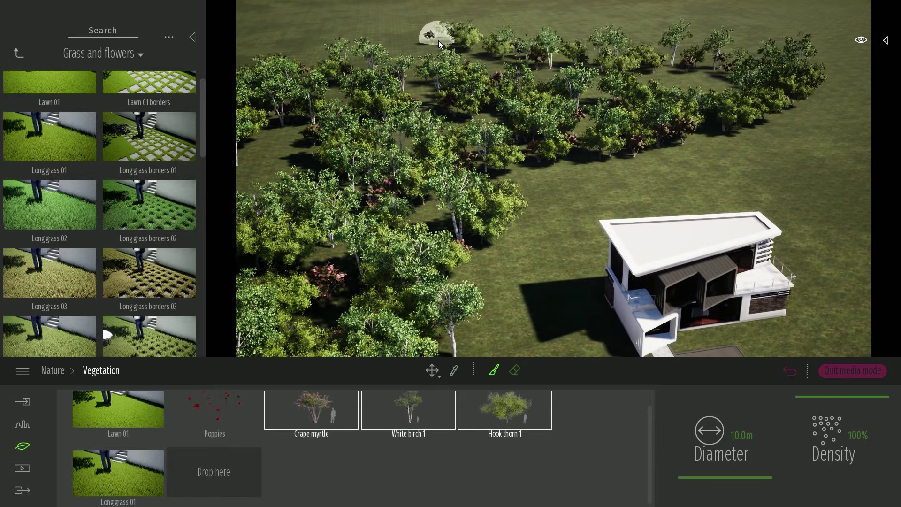
Step: Set the vegetation brush diameter to 100 m and paint the same tree mix over the open ground farther out
{"action": "left_click", "coordinate": [747, 437]}
{"action": "type", "text": "100"}
{"action": "key", "text": "Return"}
{"action": "mouse_move", "coordinate": [484, 154]}
{"action": "right_mouse_down"}
{"action": "mouse_move", "coordinate": [654, 179]}
{"action": "mouse_move", "coordinate": [647, 166]}
{"action": "right_mouse_up"}
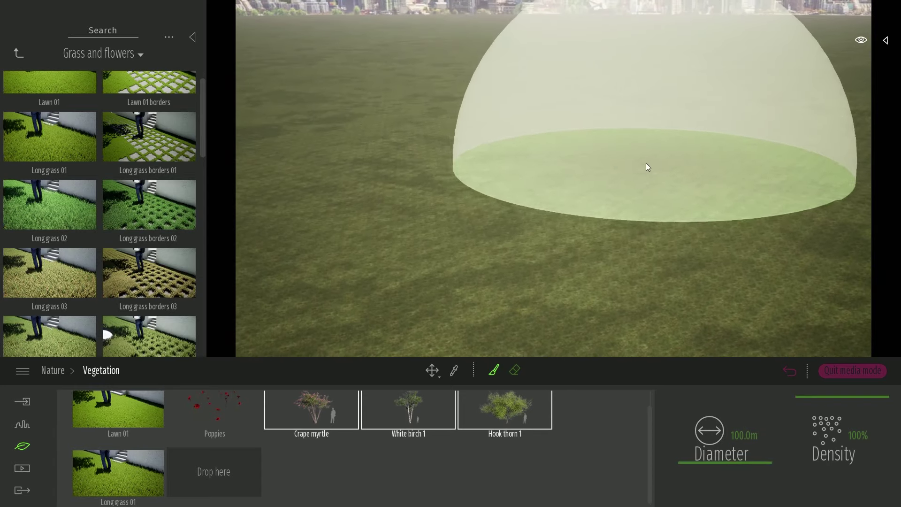
{"action": "left_click_drag", "start_coordinate": [648, 167], "coordinate": [496, 140]}
{"action": "right_click_drag", "start_coordinate": [496, 140], "coordinate": [487, 173]}
{"action": "left_click_drag", "start_coordinate": [487, 173], "coordinate": [571, 145]}
{"action": "key", "text": "Escape"}
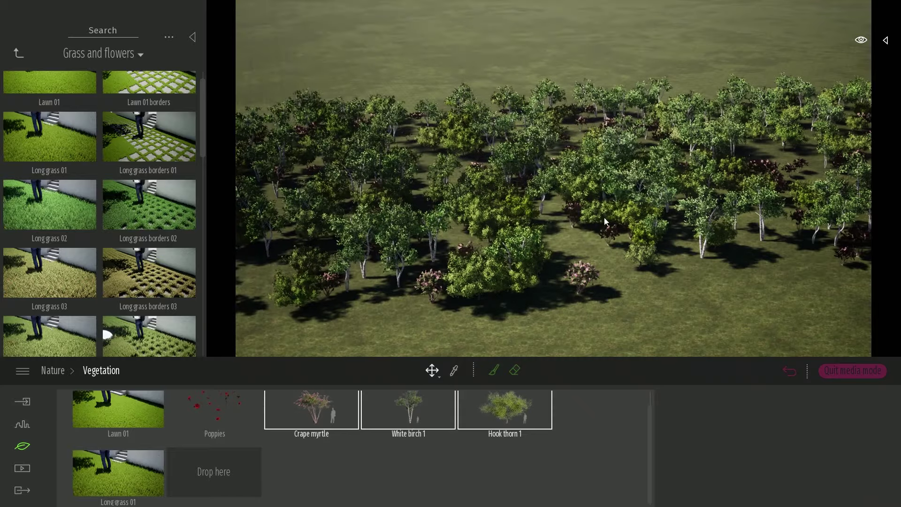
Step: Return the brush diameter to 10 m and paint the tree mix along the road edge and the open ground beside it
{"action": "mouse_move", "coordinate": [607, 218]}
{"action": "right_mouse_down"}
{"action": "mouse_move", "coordinate": [676, 240]}
{"action": "mouse_move", "coordinate": [624, 202]}
{"action": "mouse_move", "coordinate": [579, 190]}
{"action": "mouse_move", "coordinate": [521, 193]}
{"action": "mouse_move", "coordinate": [550, 200]}
{"action": "right_mouse_up"}
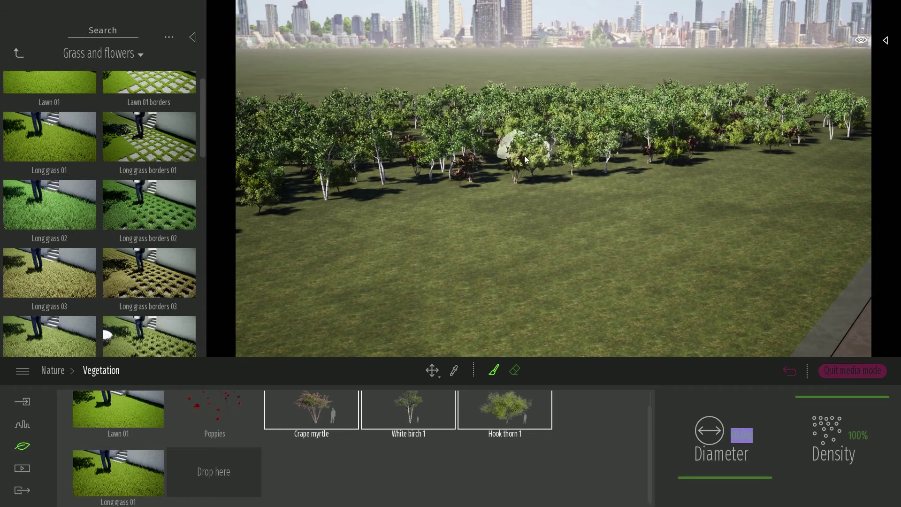
{"action": "mouse_move", "coordinate": [534, 196]}
{"action": "right_mouse_down"}
{"action": "mouse_move", "coordinate": [620, 241]}
{"action": "mouse_move", "coordinate": [449, 224]}
{"action": "mouse_move", "coordinate": [465, 263]}
{"action": "mouse_move", "coordinate": [486, 188]}
{"action": "mouse_move", "coordinate": [472, 189]}
{"action": "right_mouse_up"}
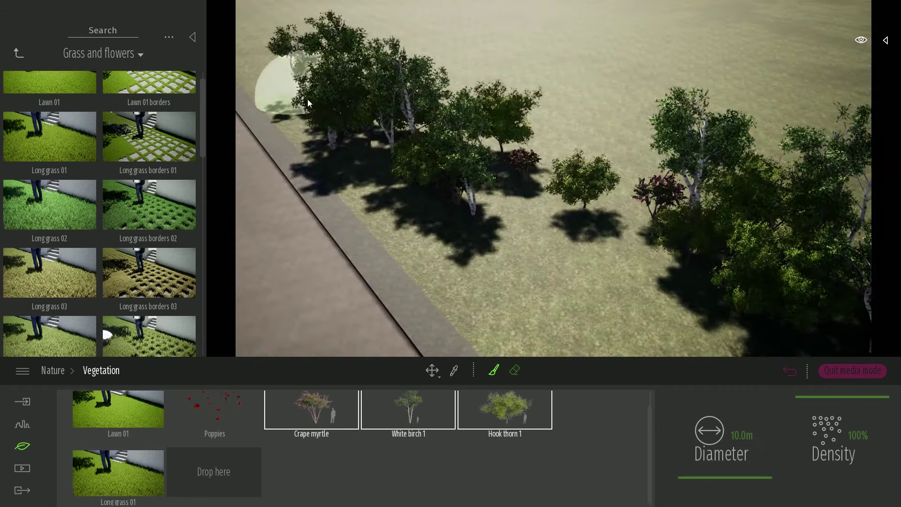
{"action": "scroll", "coordinate": [391, 100], "scroll_direction": "down", "scroll_amount": 3}
{"action": "left_click_drag", "start_coordinate": [691, 228], "coordinate": [662, 249]}
{"action": "right_click_drag", "start_coordinate": [662, 249], "coordinate": [732, 211]}
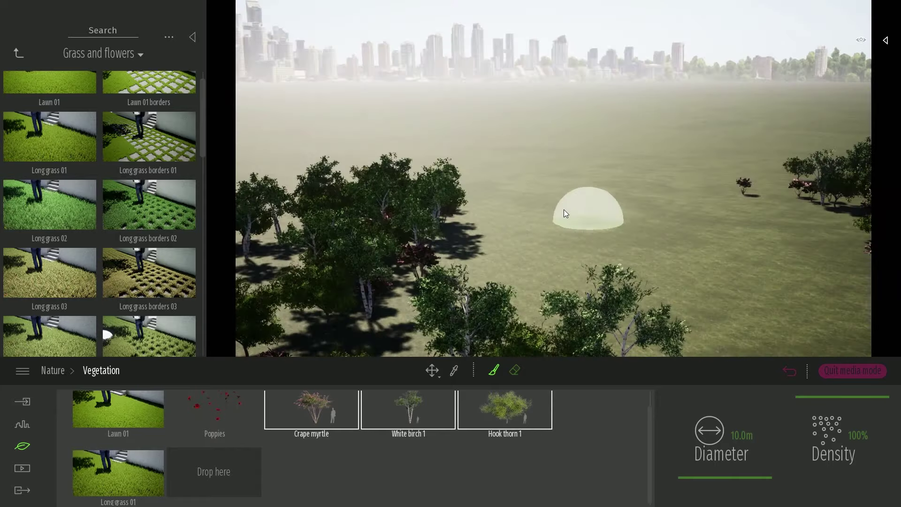
{"action": "left_click_drag", "start_coordinate": [565, 214], "coordinate": [619, 343]}
Step: Paint more of the mixed trees on the other side of the road and around the white house
{"action": "mouse_move", "coordinate": [678, 212]}
{"action": "right_mouse_down"}
{"action": "mouse_move", "coordinate": [618, 218]}
{"action": "mouse_move", "coordinate": [602, 139]}
{"action": "right_mouse_up"}
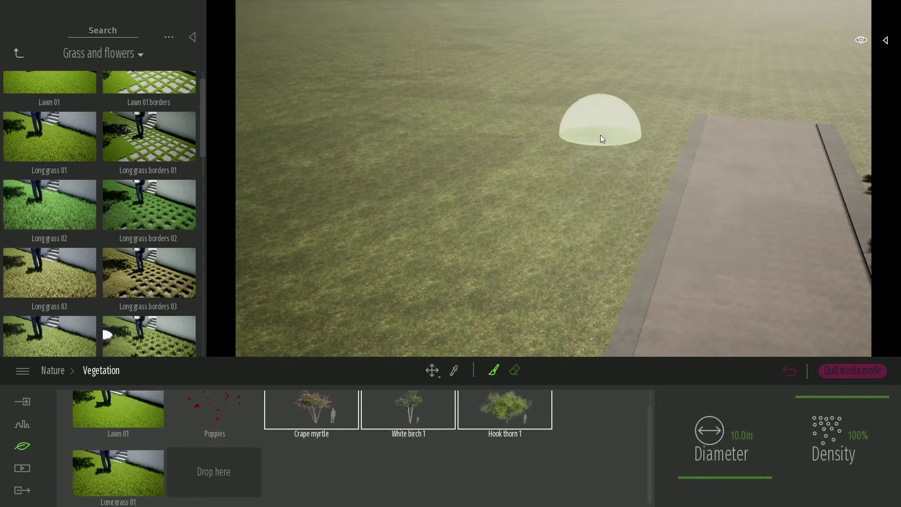
{"action": "left_click_drag", "start_coordinate": [601, 139], "coordinate": [311, 221]}
{"action": "mouse_move", "coordinate": [312, 221]}
{"action": "right_mouse_down"}
{"action": "mouse_move", "coordinate": [418, 211]}
{"action": "mouse_move", "coordinate": [551, 147]}
{"action": "right_mouse_up"}
{"action": "left_click_drag", "start_coordinate": [551, 147], "coordinate": [397, 92]}
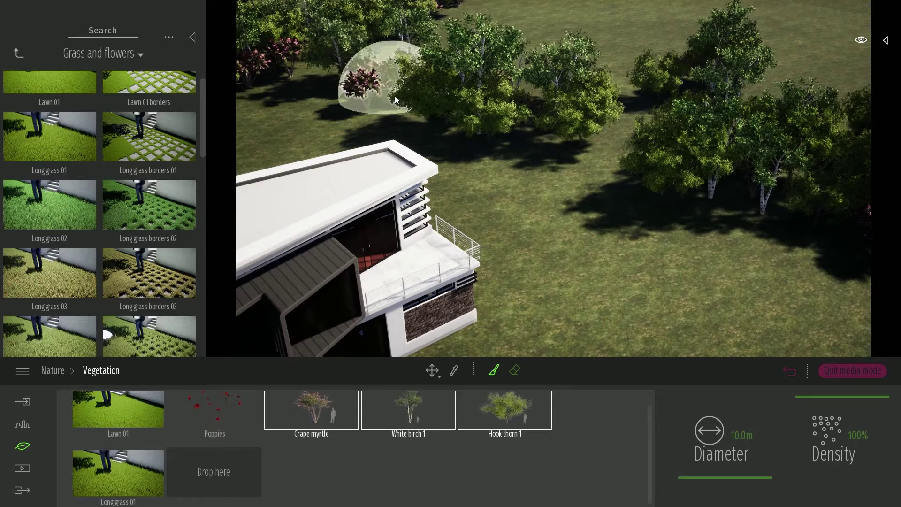
{"action": "right_click_drag", "start_coordinate": [396, 91], "coordinate": [516, 94]}
{"action": "left_click_drag", "start_coordinate": [516, 94], "coordinate": [654, 138]}
Step: Fill the grass across the road from the wood-clad house with the mixed trees and finish tree painting
{"action": "right_click_drag", "start_coordinate": [654, 138], "coordinate": [708, 125]}
{"action": "scroll", "coordinate": [554, 178], "scroll_direction": "down", "scroll_amount": 4}
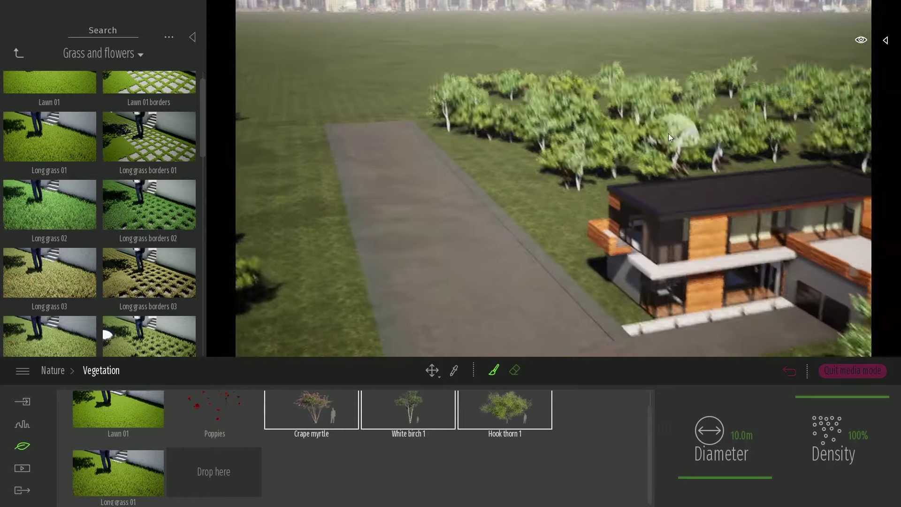
{"action": "left_click_drag", "start_coordinate": [263, 157], "coordinate": [292, 263]}
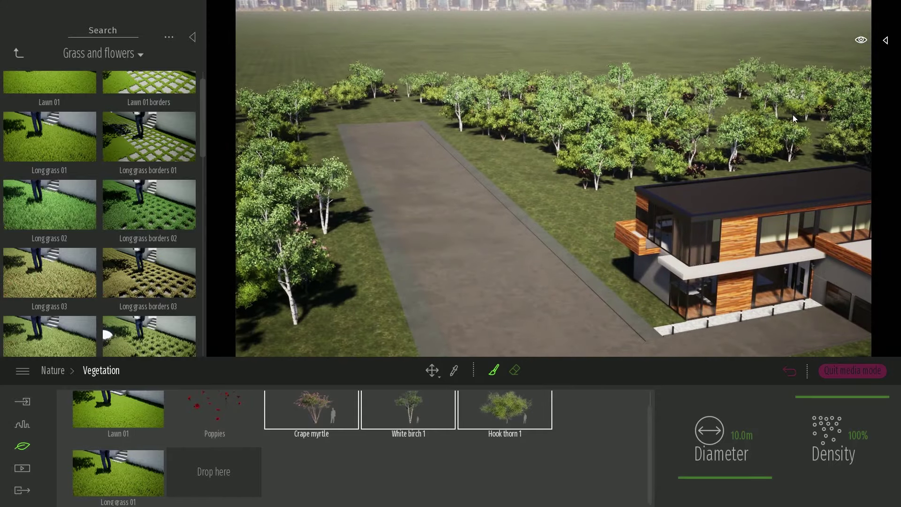
{"action": "mouse_move", "coordinate": [793, 119]}
{"action": "right_mouse_down"}
{"action": "mouse_move", "coordinate": [555, 205]}
{"action": "mouse_move", "coordinate": [561, 211]}
{"action": "mouse_move", "coordinate": [568, 133]}
{"action": "right_mouse_up"}
{"action": "key", "text": "Escape"}
Step: Paint a patch of Long grass 01 with a 5 m brush on the front lawn beside the garage
{"action": "key", "text": "w"}
{"action": "key", "text": "s"}
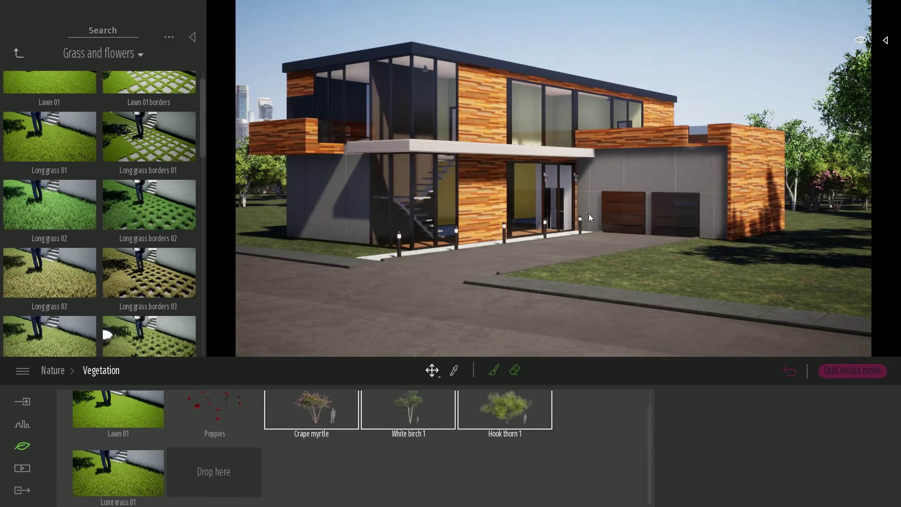
{"action": "right_click_drag", "start_coordinate": [607, 195], "coordinate": [506, 190]}
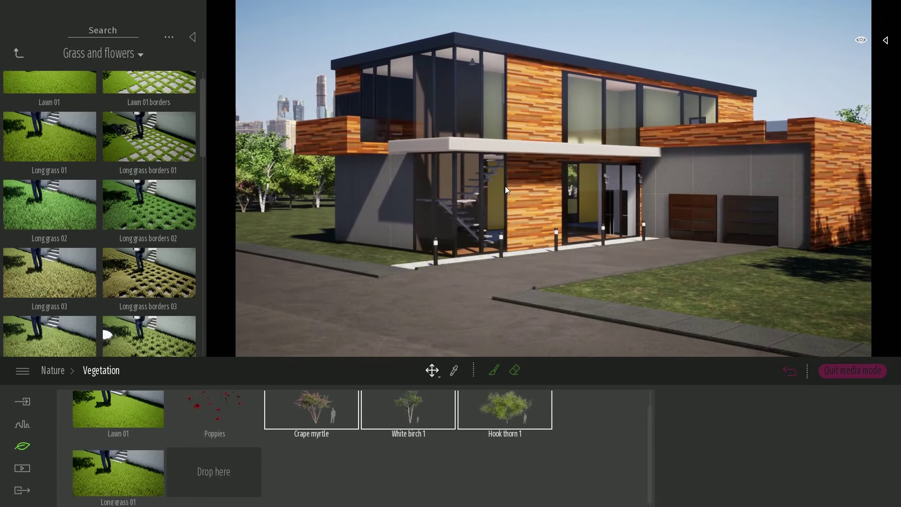
{"action": "right_click_drag", "start_coordinate": [601, 194], "coordinate": [798, 195]}
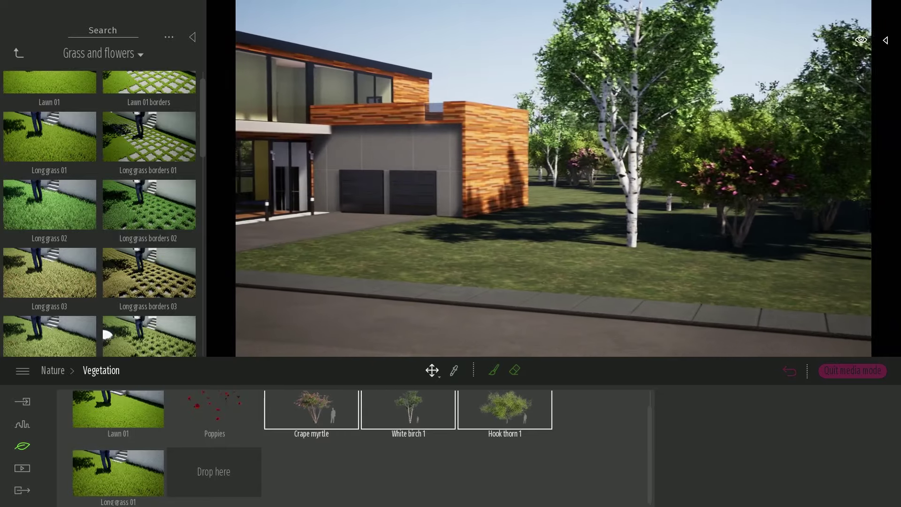
{"action": "left_click", "coordinate": [132, 483]}
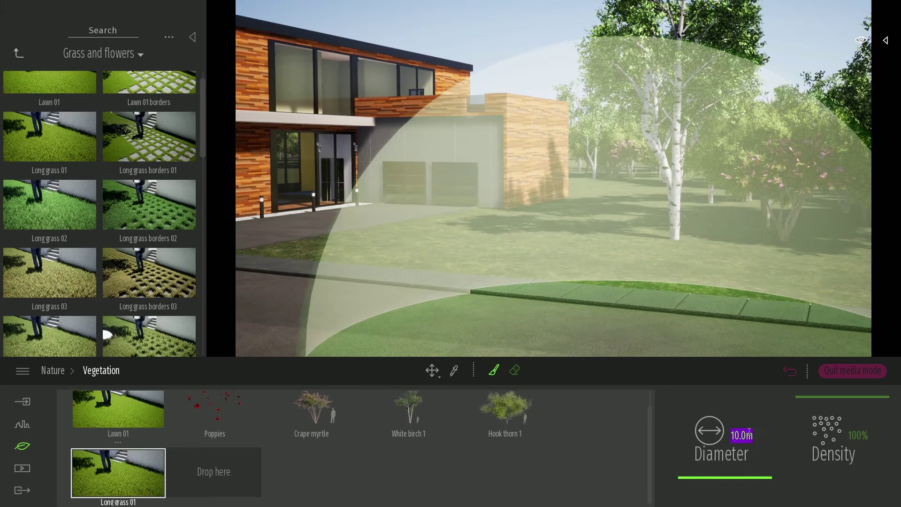
{"action": "type", "text": "5"}
{"action": "key", "text": "Return"}
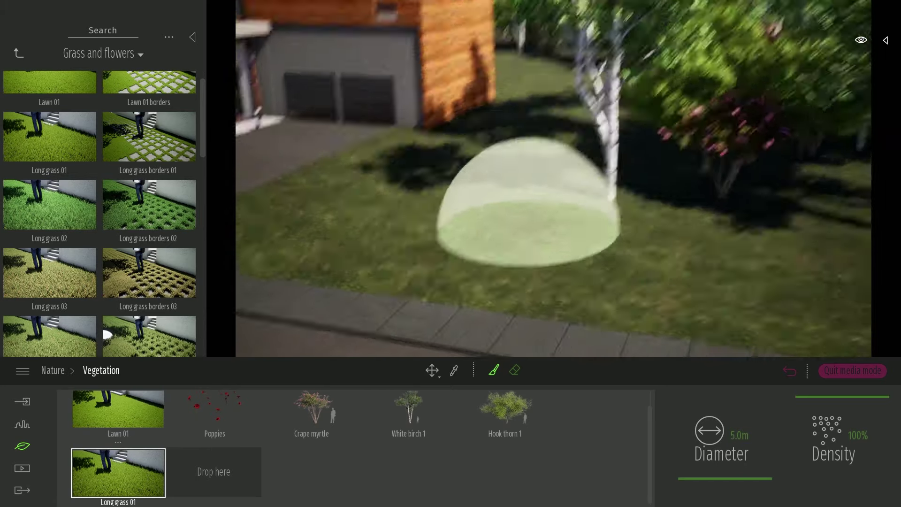
{"action": "mouse_move", "coordinate": [529, 226]}
{"action": "left_mouse_down"}
{"action": "mouse_move", "coordinate": [571, 201]}
{"action": "mouse_move", "coordinate": [549, 272]}
{"action": "mouse_move", "coordinate": [599, 171]}
{"action": "mouse_move", "coordinate": [527, 194]}
{"action": "left_mouse_up"}
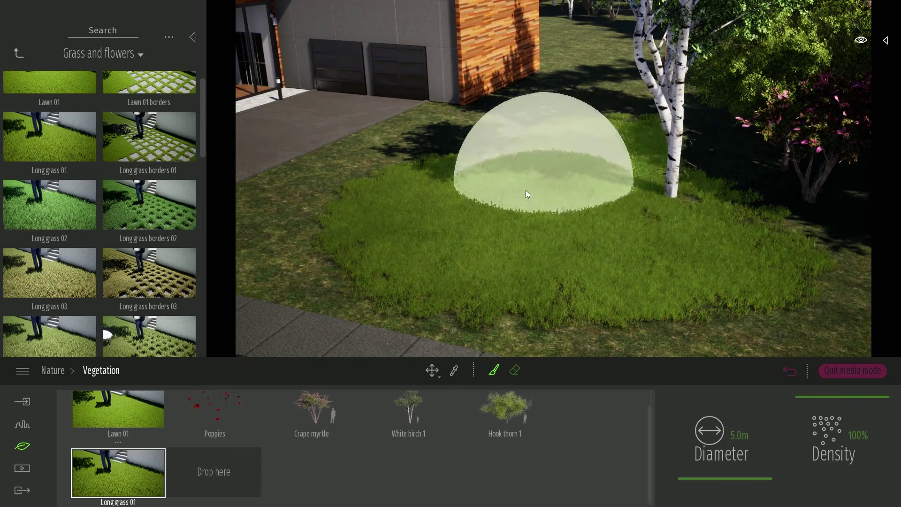
{"action": "key", "text": "Escape"}
Step: Select the lawn surface and isolate its Undefined material-[Vegetation_Grass1] object in the scenegraph
{"action": "key", "text": "s"}
{"action": "mouse_move", "coordinate": [594, 176]}
{"action": "right_mouse_down"}
{"action": "mouse_move", "coordinate": [537, 177]}
{"action": "mouse_move", "coordinate": [559, 169]}
{"action": "mouse_move", "coordinate": [525, 161]}
{"action": "mouse_move", "coordinate": [624, 175]}
{"action": "right_mouse_up"}
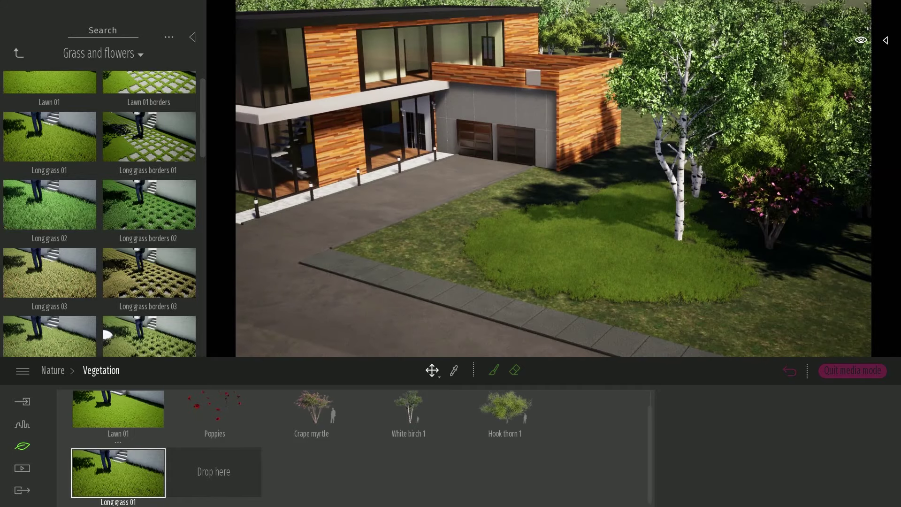
{"action": "right_click_drag", "start_coordinate": [593, 225], "coordinate": [607, 245]}
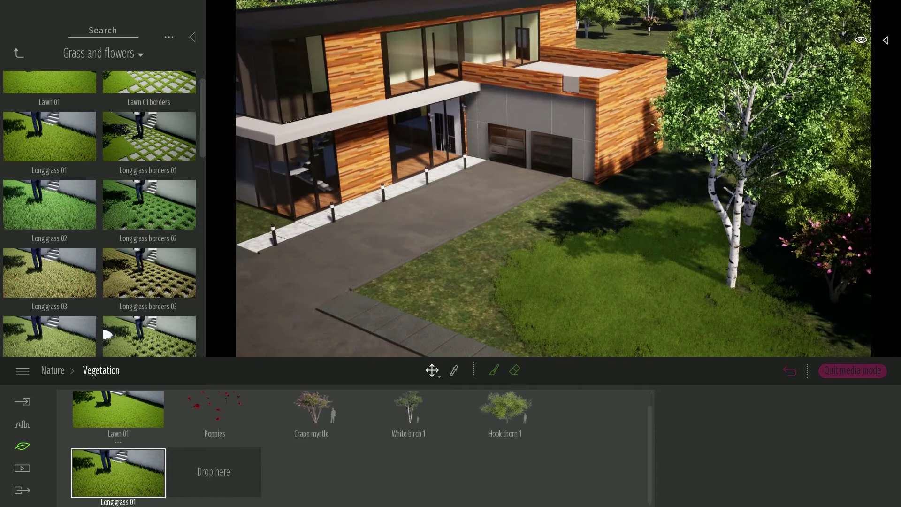
{"action": "left_click", "coordinate": [573, 207]}
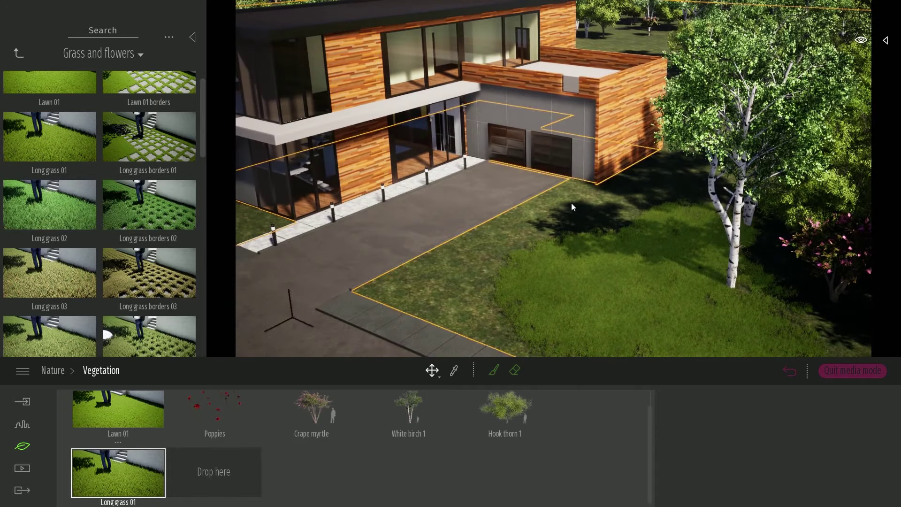
{"action": "left_click", "coordinate": [887, 41]}
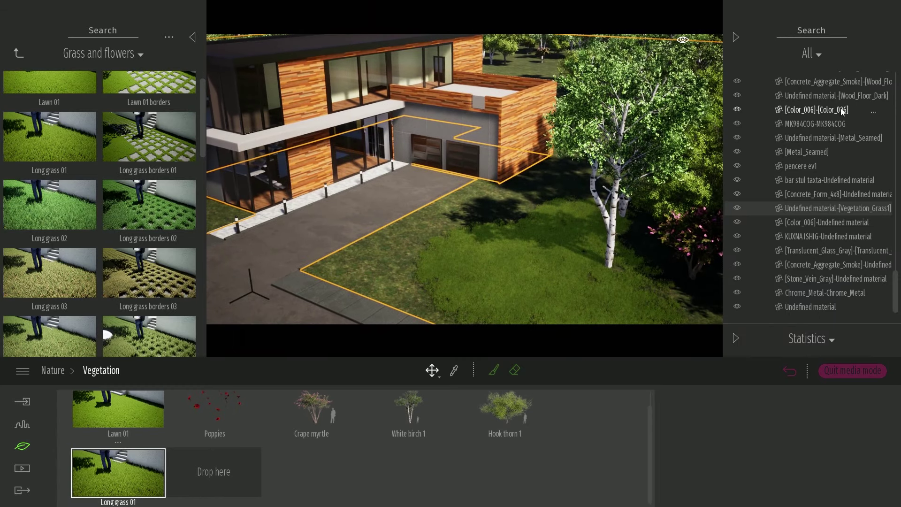
{"action": "right_click", "coordinate": [796, 208]}
{"action": "left_click", "coordinate": [498, 232]}
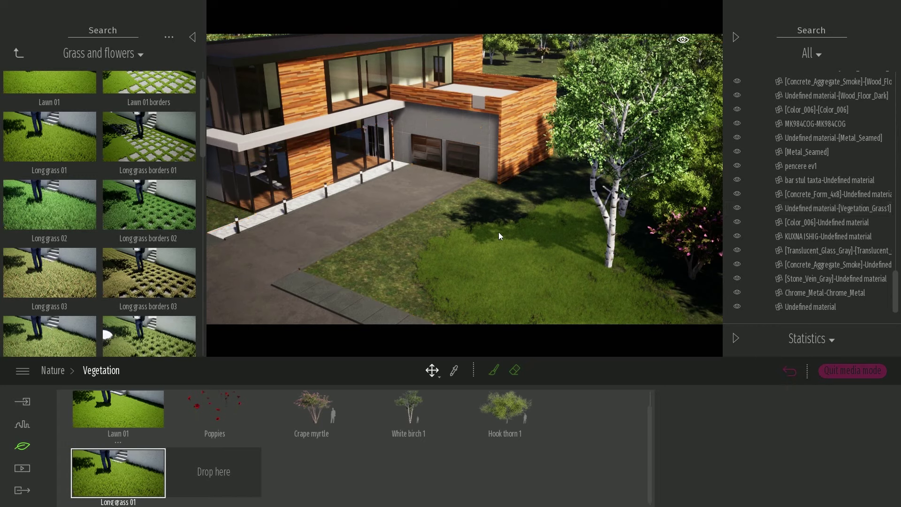
{"action": "left_click", "coordinate": [496, 227]}
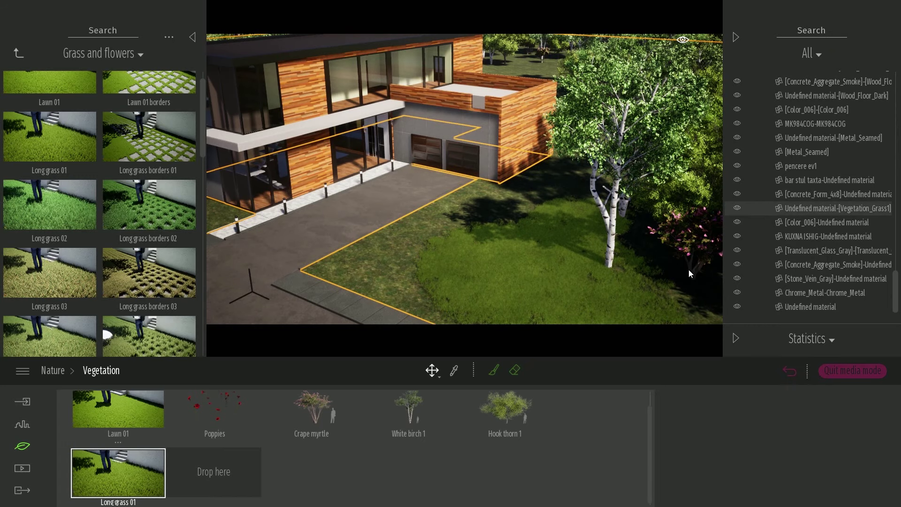
{"action": "right_click", "coordinate": [817, 210]}
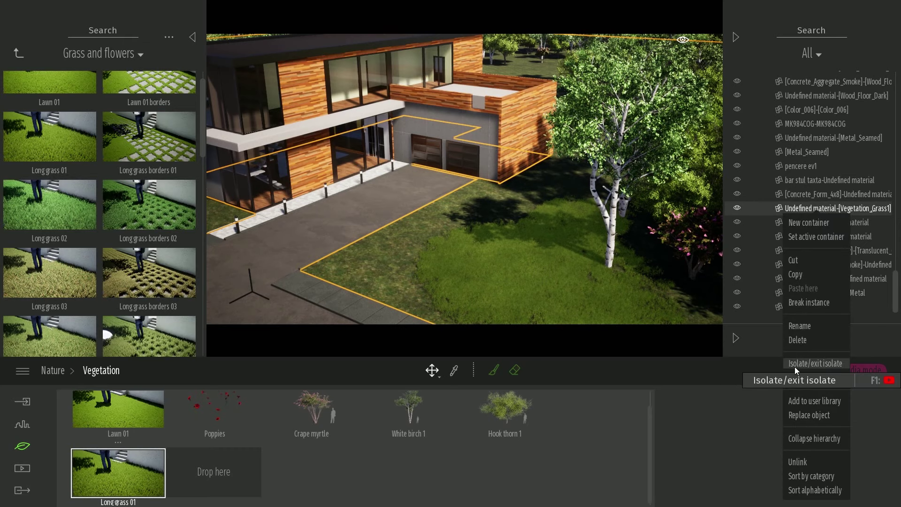
{"action": "left_click", "coordinate": [828, 365]}
{"action": "left_click", "coordinate": [494, 179]}
Step: Paint Long grass 01 over the isolated lawn beside the garage, out to the driveway corner and edges
{"action": "right_click_drag", "start_coordinate": [495, 179], "coordinate": [301, 137]}
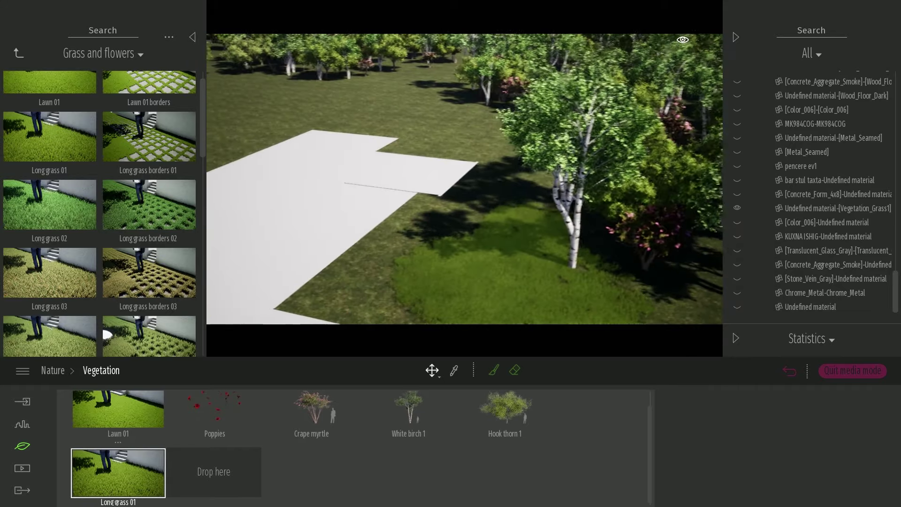
{"action": "left_click", "coordinate": [494, 370]}
{"action": "left_click_drag", "start_coordinate": [446, 242], "coordinate": [315, 281]}
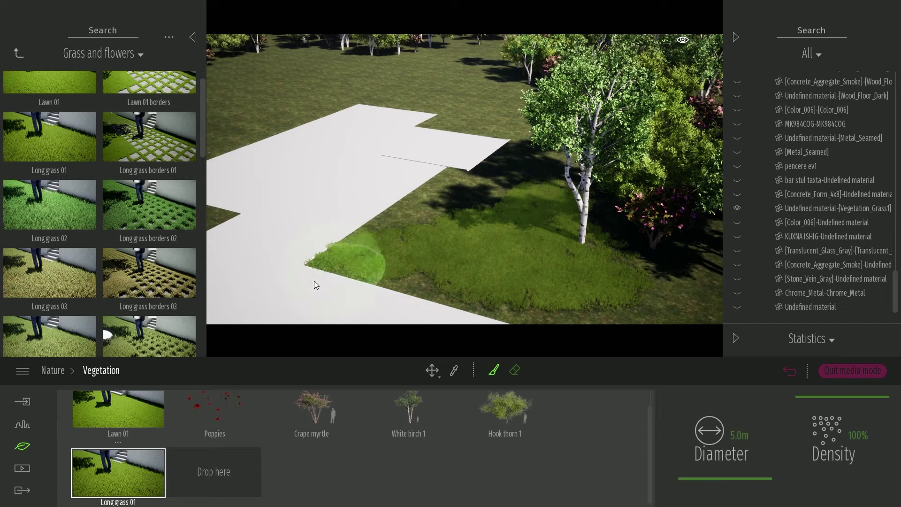
{"action": "mouse_move", "coordinate": [418, 221]}
{"action": "left_mouse_down"}
{"action": "mouse_move", "coordinate": [415, 276]}
{"action": "mouse_move", "coordinate": [377, 280]}
{"action": "mouse_move", "coordinate": [523, 250]}
{"action": "left_mouse_up"}
{"action": "right_click_drag", "start_coordinate": [522, 249], "coordinate": [457, 206]}
{"action": "mouse_move", "coordinate": [457, 205]}
{"action": "left_mouse_down"}
{"action": "mouse_move", "coordinate": [646, 259]}
{"action": "mouse_move", "coordinate": [496, 73]}
{"action": "mouse_move", "coordinate": [413, 131]}
{"action": "mouse_move", "coordinate": [483, 109]}
{"action": "left_mouse_up"}
Step: Paint Long grass 01 over the lawn strip across the driveway, the grass beyond it and the remaining lawn edges
{"action": "mouse_move", "coordinate": [484, 109]}
{"action": "right_mouse_down"}
{"action": "mouse_move", "coordinate": [366, 141]}
{"action": "mouse_move", "coordinate": [371, 122]}
{"action": "right_mouse_up"}
{"action": "mouse_move", "coordinate": [425, 176]}
{"action": "left_mouse_down"}
{"action": "mouse_move", "coordinate": [461, 200]}
{"action": "mouse_move", "coordinate": [345, 141]}
{"action": "left_mouse_up"}
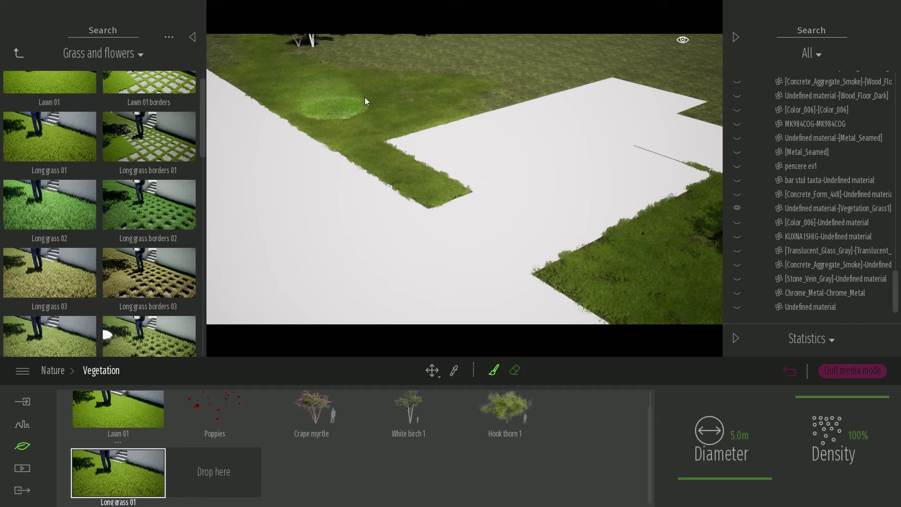
{"action": "right_click_drag", "start_coordinate": [358, 85], "coordinate": [351, 90]}
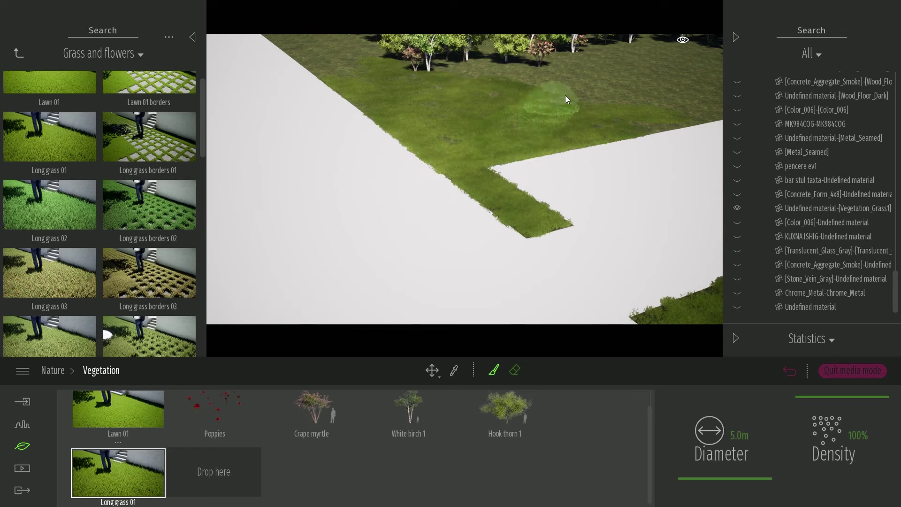
{"action": "right_click_drag", "start_coordinate": [565, 99], "coordinate": [523, 153]}
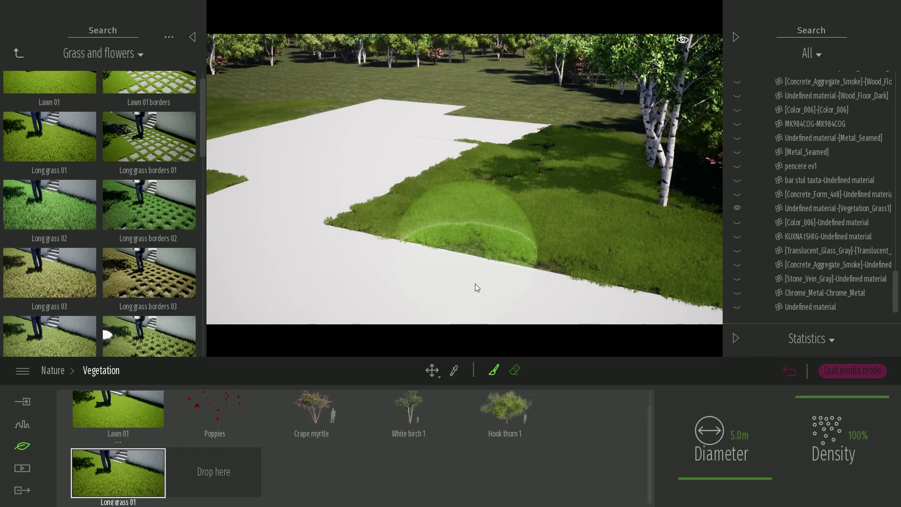
{"action": "right_click_drag", "start_coordinate": [657, 299], "coordinate": [734, 305]}
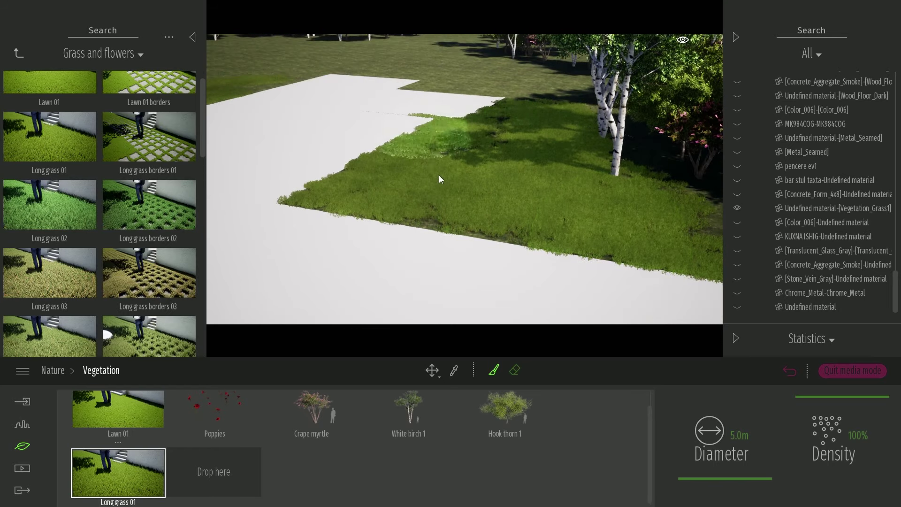
{"action": "right_click_drag", "start_coordinate": [457, 176], "coordinate": [471, 181]}
Step: Stop painting and exit isolation of the Undefined material-[Vegetation_Grass1] object so the whole scene is shown
{"action": "key", "text": "Escape"}
{"action": "right_click", "coordinate": [802, 208]}
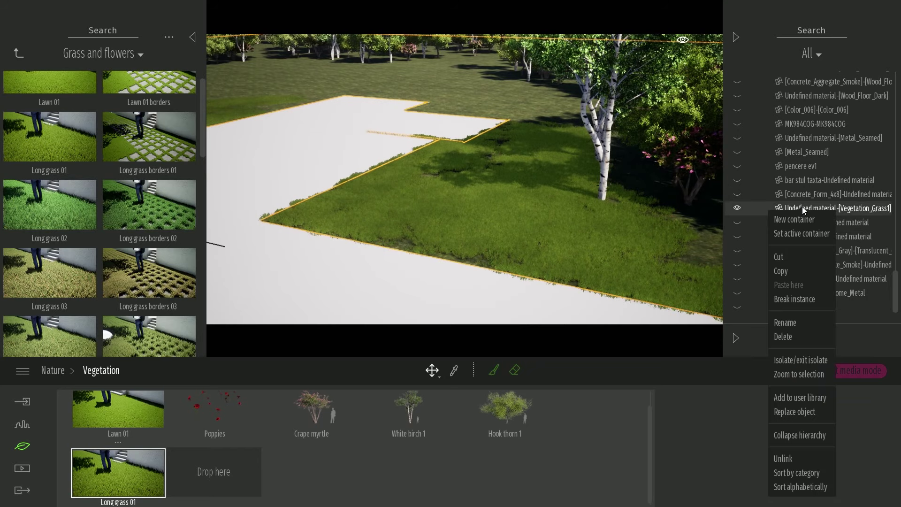
{"action": "left_click", "coordinate": [800, 359]}
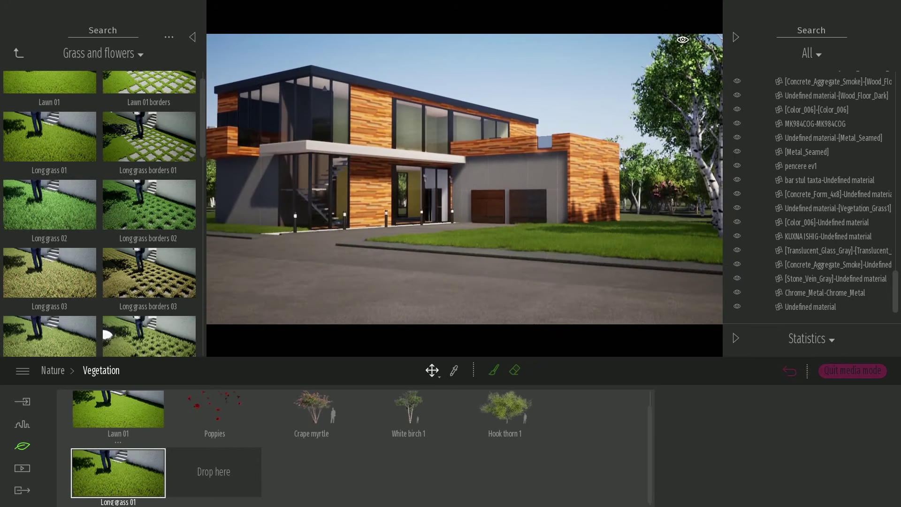
Step: Extend Long grass 01 around the birch and crape myrtle beside the garage, then return to the Image 01 view
{"action": "mouse_move", "coordinate": [357, 211]}
{"action": "right_mouse_down"}
{"action": "mouse_move", "coordinate": [403, 235]}
{"action": "mouse_move", "coordinate": [409, 253]}
{"action": "right_mouse_up"}
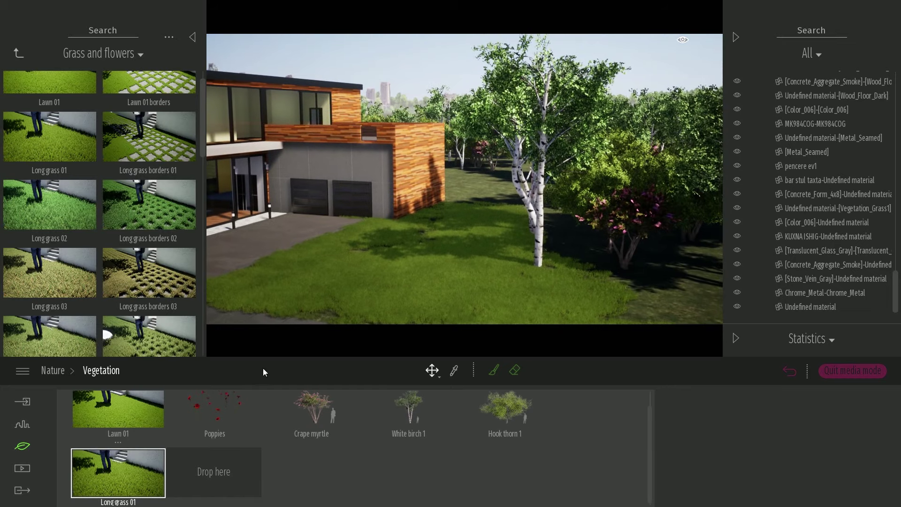
{"action": "left_click", "coordinate": [126, 469]}
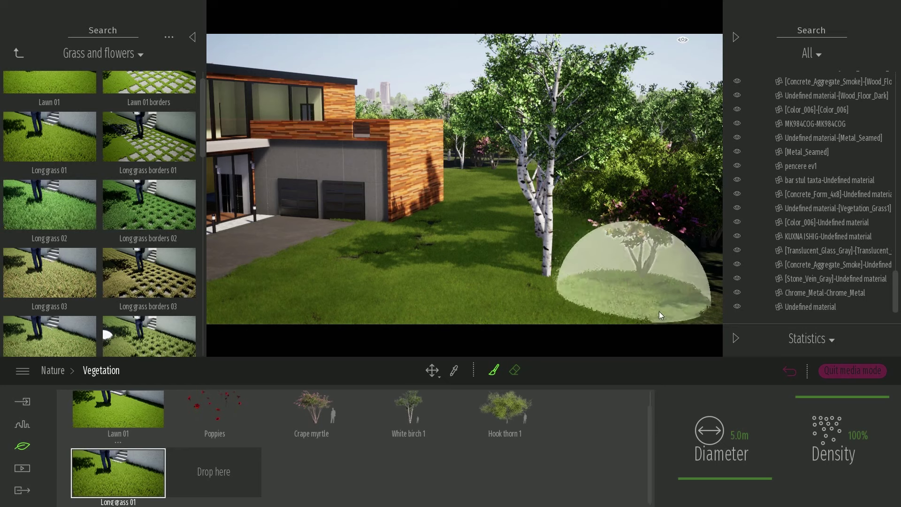
{"action": "left_click", "coordinate": [791, 373]}
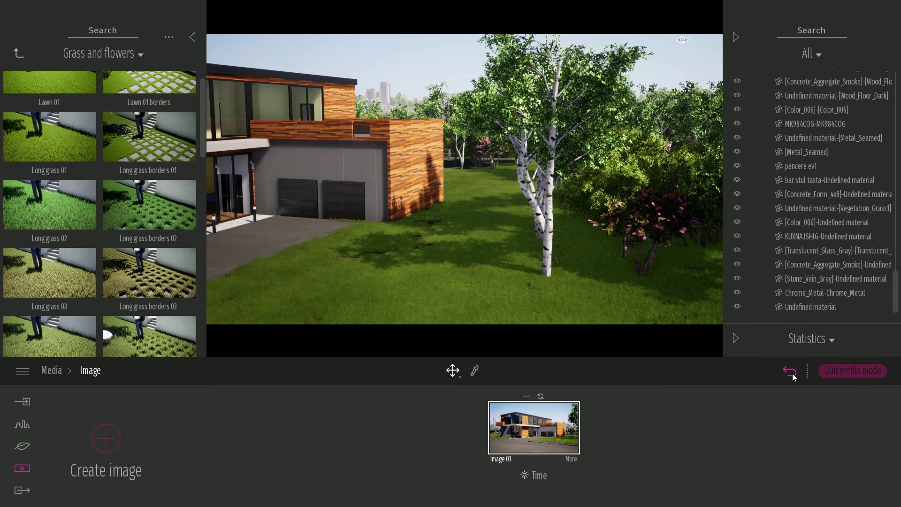
{"action": "left_click", "coordinate": [553, 436]}
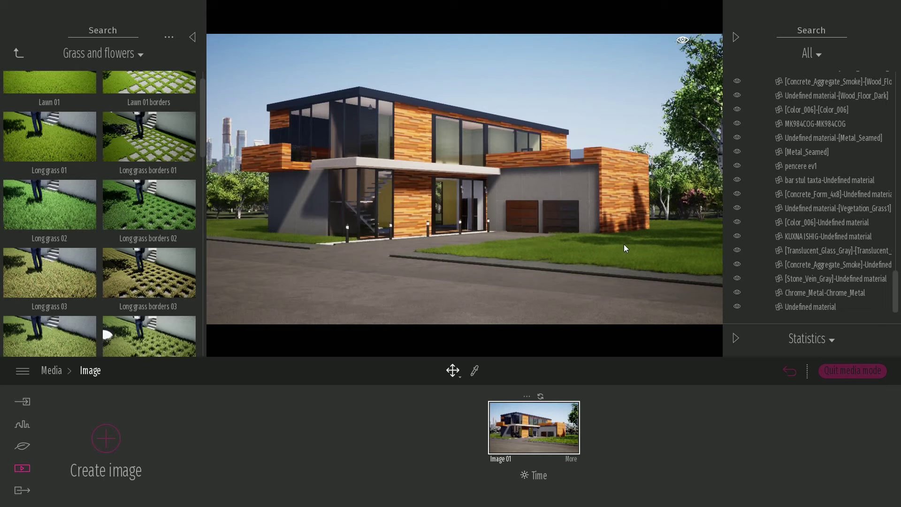
Step: Create a second image from a close-up view of the bare patch in the long grass
{"action": "right_click_drag", "start_coordinate": [509, 215], "coordinate": [432, 223]}
{"action": "left_click_drag", "start_coordinate": [200, 91], "coordinate": [216, 169]}
{"action": "right_click_drag", "start_coordinate": [567, 198], "coordinate": [647, 281]}
{"action": "key", "text": "w"}
{"action": "key", "text": "w"}
{"action": "key", "text": "s"}
{"action": "left_click", "coordinate": [106, 439]}
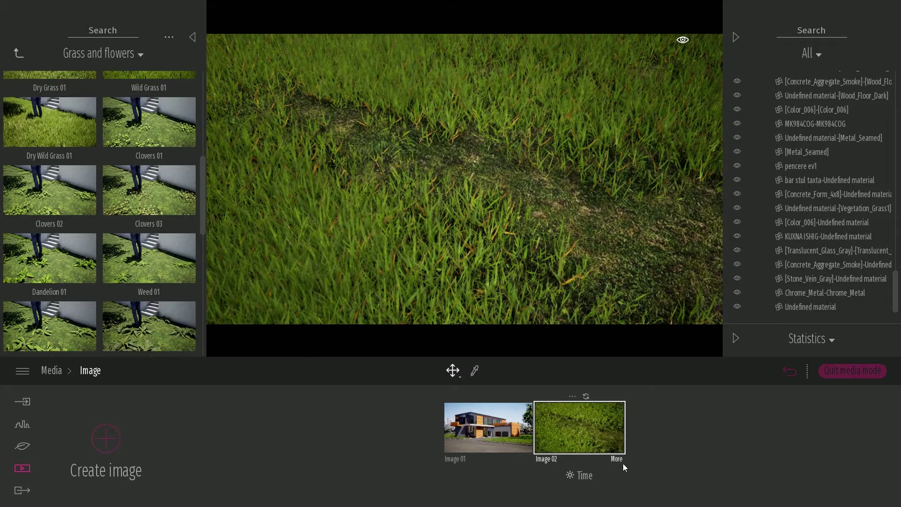
Step: Try a scale of 2 on the bare patch's Grass 5 material and settle on 0.5
{"action": "left_click", "coordinate": [526, 192]}
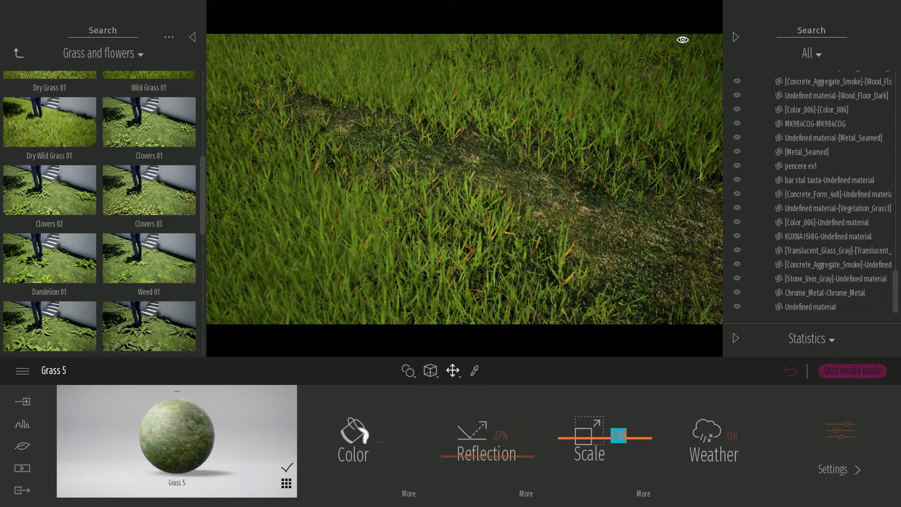
{"action": "type", "text": "2"}
{"action": "key", "text": "Return"}
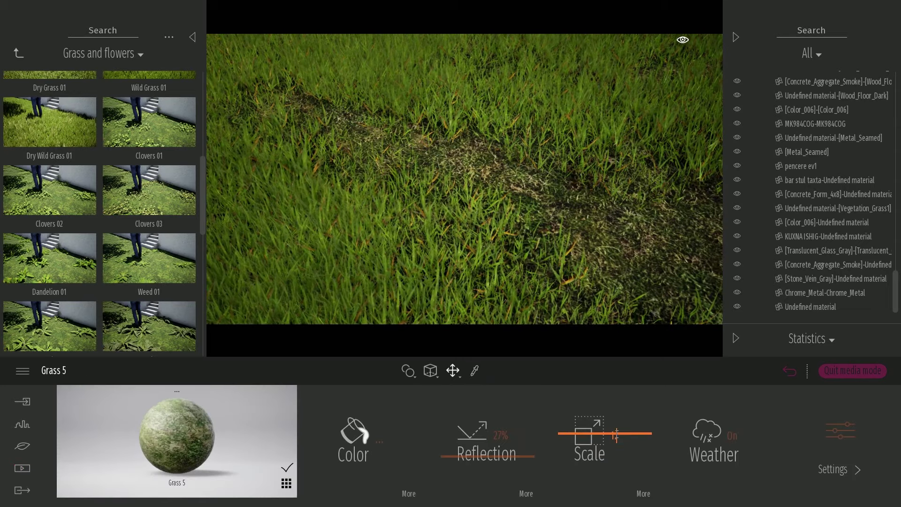
{"action": "type", "text": "0.5"}
{"action": "key", "text": "Return"}
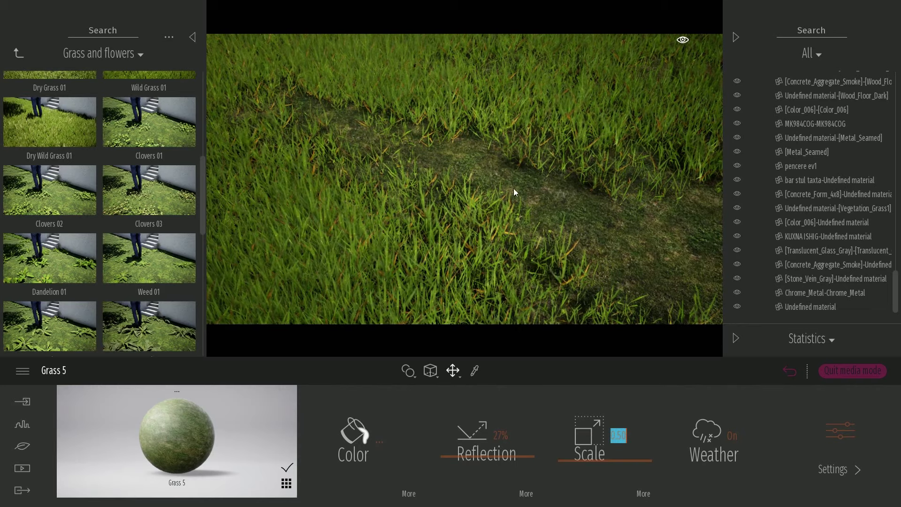
{"action": "left_click", "coordinate": [517, 184]}
{"action": "right_click_drag", "start_coordinate": [522, 195], "coordinate": [525, 183]}
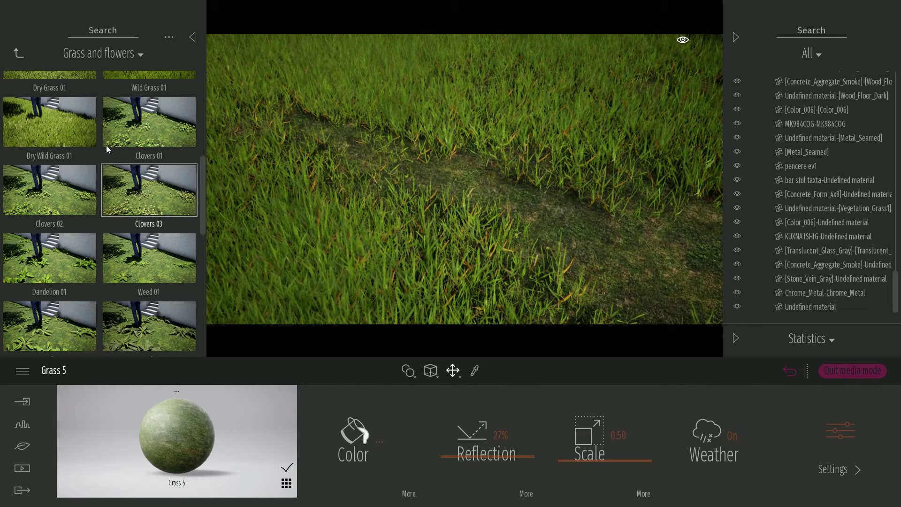
Step: Place four Clovers 01 plants along the bare patch and its grassy edge
{"action": "left_click", "coordinate": [107, 142]}
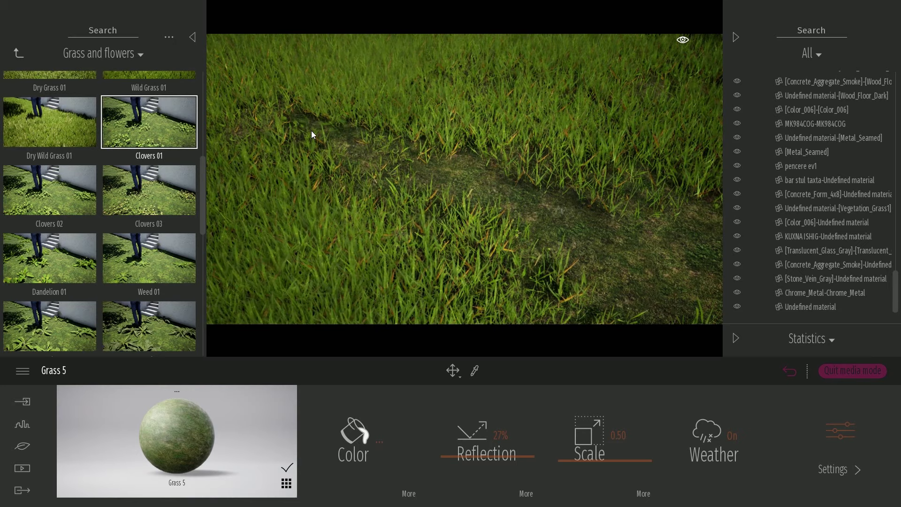
{"action": "left_click", "coordinate": [371, 193]}
{"action": "left_click", "coordinate": [547, 207]}
{"action": "left_click", "coordinate": [615, 277]}
{"action": "left_click", "coordinate": [650, 165]}
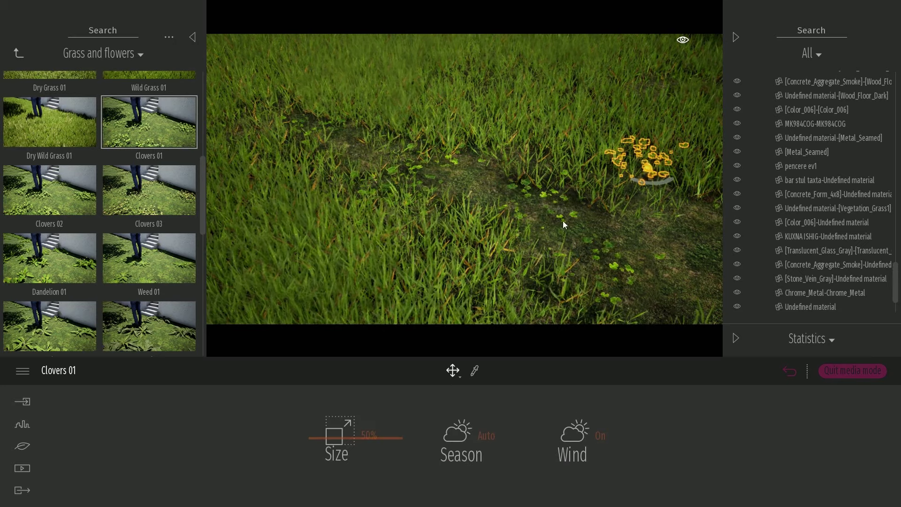
{"action": "key", "text": "d"}
Step: Place four Dandelion 01 plants around the bare patch, at its far end and along the near side
{"action": "left_click", "coordinate": [80, 260]}
{"action": "left_click", "coordinate": [327, 157]}
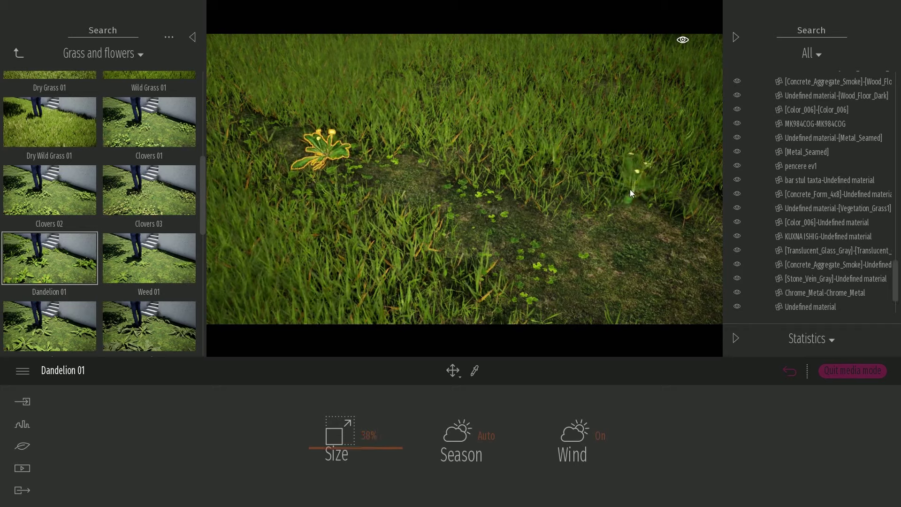
{"action": "left_click", "coordinate": [630, 193]}
{"action": "left_click", "coordinate": [686, 239]}
{"action": "left_click", "coordinate": [620, 290]}
Step: Place Weed 01 plants among the clovers and dandelions on the bare patch
{"action": "left_click", "coordinate": [149, 258]}
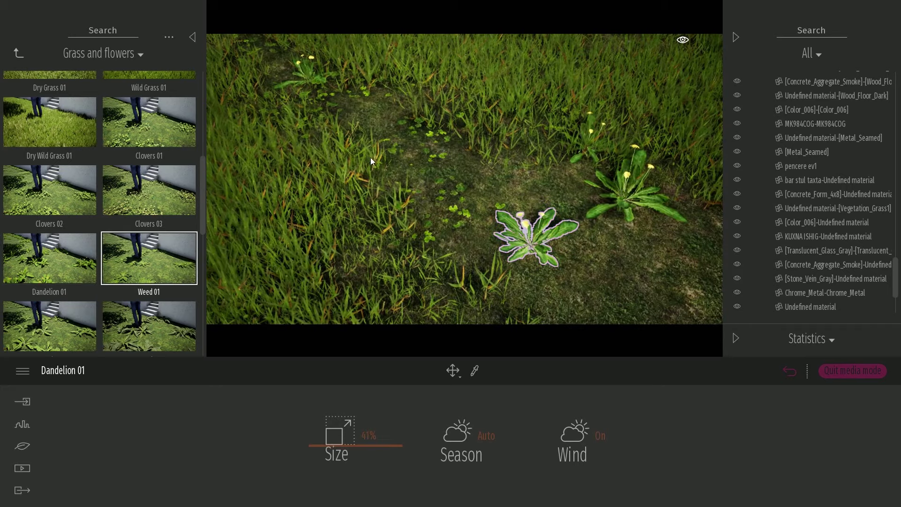
{"action": "left_click", "coordinate": [362, 107]}
{"action": "left_click", "coordinate": [535, 185]}
Step: Place TallGrass 01 clumps in the long grass bordering the bare patch and end placement
{"action": "scroll", "coordinate": [142, 210], "scroll_direction": "down", "scroll_amount": 2}
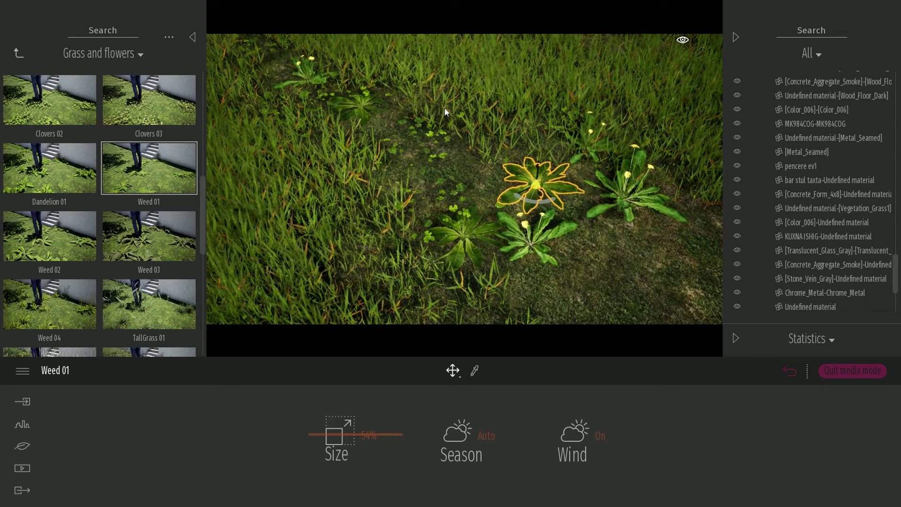
{"action": "left_click", "coordinate": [131, 318]}
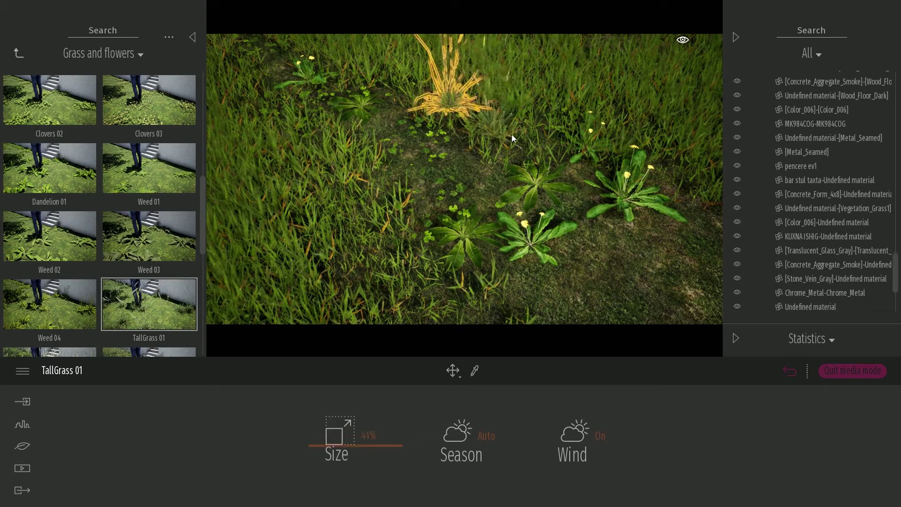
{"action": "left_click", "coordinate": [258, 66]}
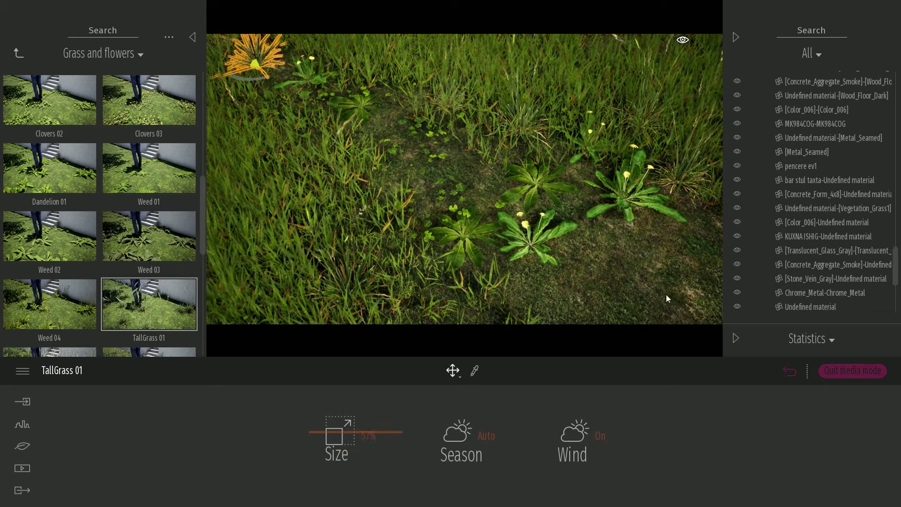
{"action": "key", "text": "w"}
{"action": "key", "text": "d"}
{"action": "key", "text": "Escape"}
Step: Set the shadow distance in Image 02's lighting settings to 40 m
{"action": "left_click", "coordinate": [570, 433]}
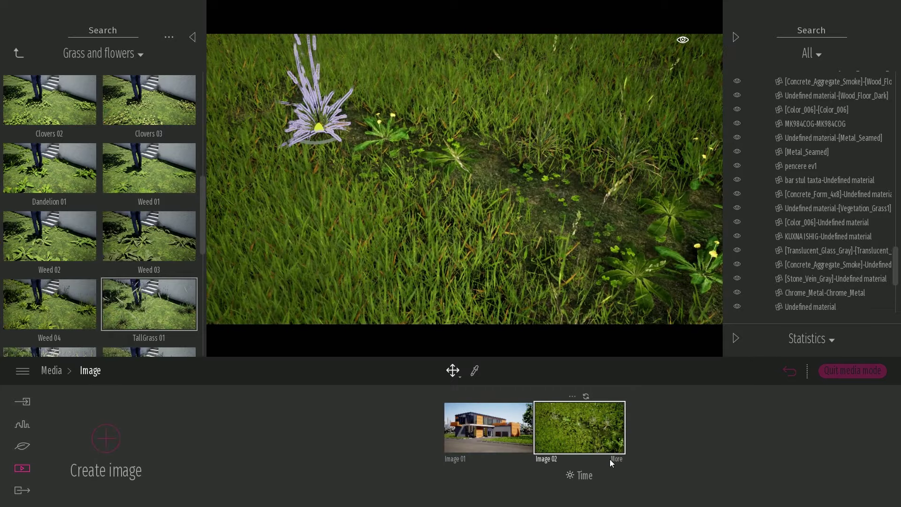
{"action": "left_click", "coordinate": [614, 460]}
{"action": "left_click", "coordinate": [503, 434]}
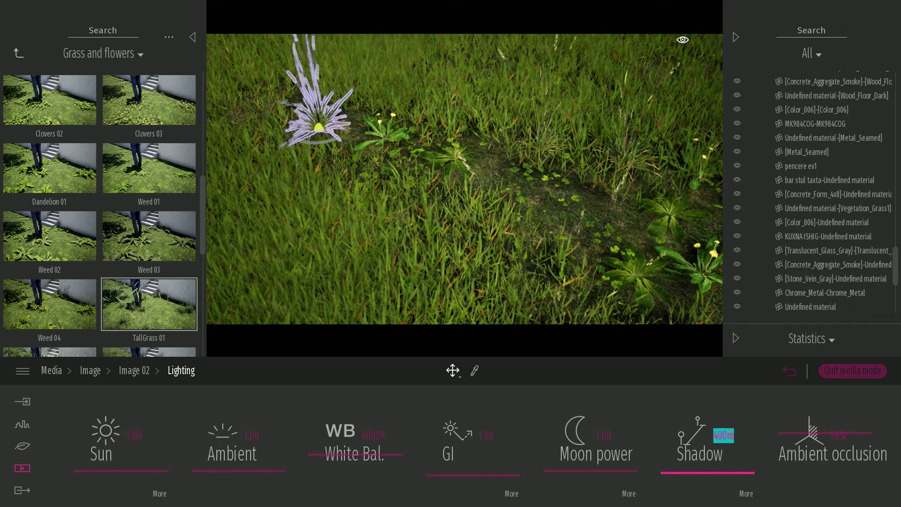
{"action": "type", "text": "40"}
{"action": "key", "text": "Return"}
Step: Examine the shadows on the grass, weeds and dandelions from several close-up viewpoints
{"action": "right_click_drag", "start_coordinate": [615, 235], "coordinate": [598, 176]}
{"action": "key", "text": "w"}
{"action": "key", "text": "s"}
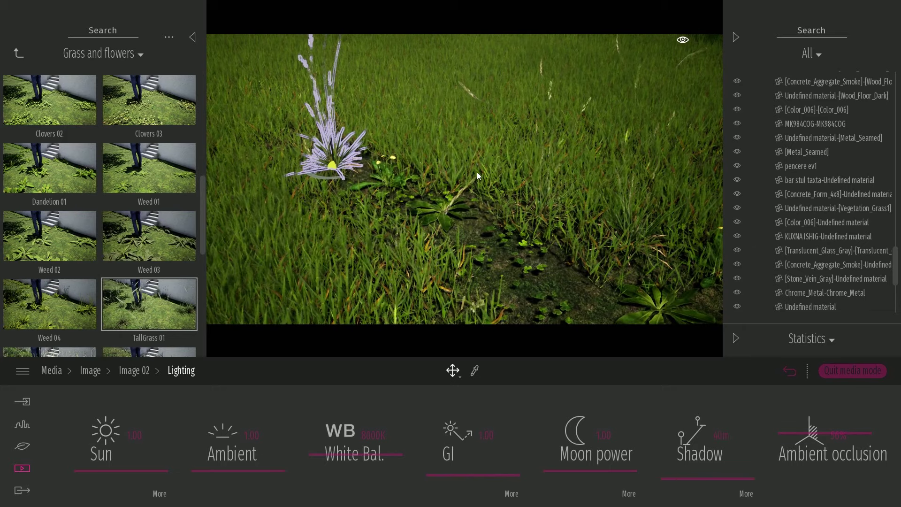
{"action": "key", "text": "s"}
{"action": "right_click_drag", "start_coordinate": [493, 175], "coordinate": [468, 290]}
{"action": "key", "text": "d"}
{"action": "key", "text": "a"}
{"action": "key", "text": "w"}
{"action": "key", "text": "w"}
{"action": "key", "text": "s"}
{"action": "key", "text": "s"}
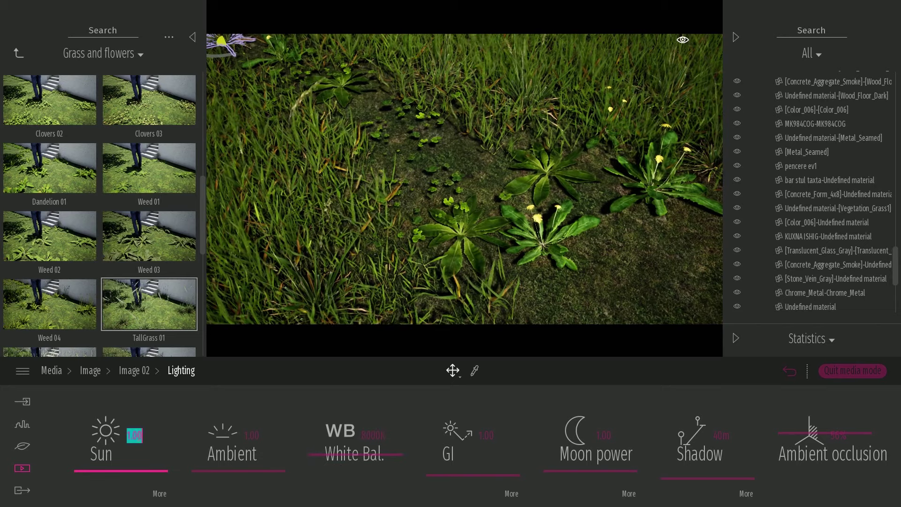
Step: Set Image 02's sun intensity to 2 and return to the image list
{"action": "type", "text": "2"}
{"action": "key", "text": "Return"}
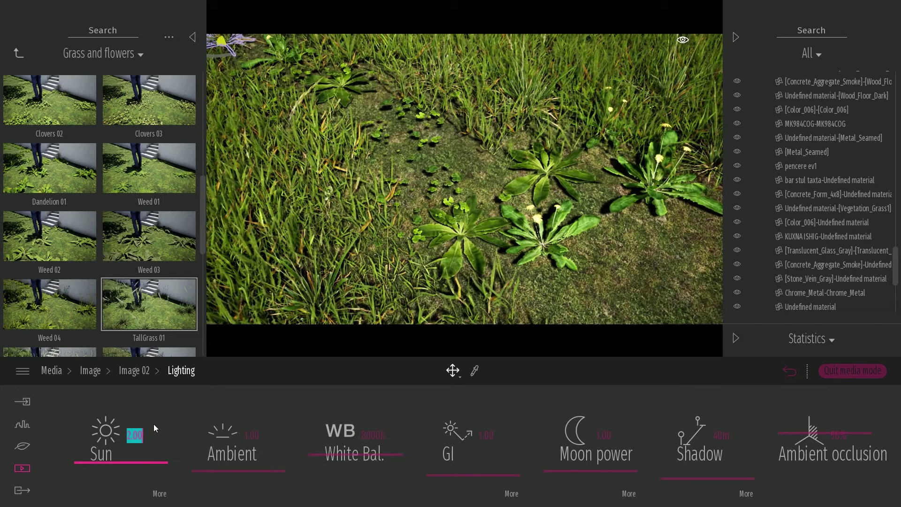
{"action": "left_click", "coordinate": [133, 372]}
{"action": "right_click_drag", "start_coordinate": [516, 211], "coordinate": [512, 206]}
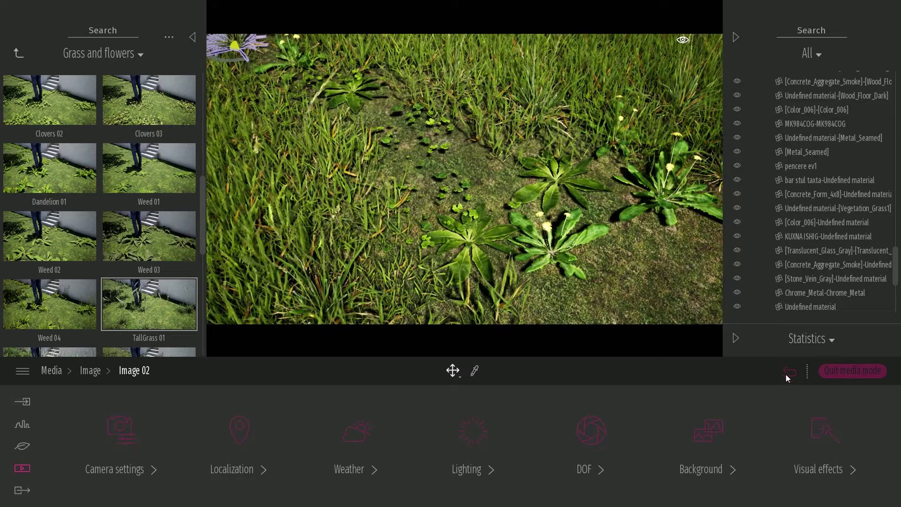
{"action": "left_click", "coordinate": [789, 373]}
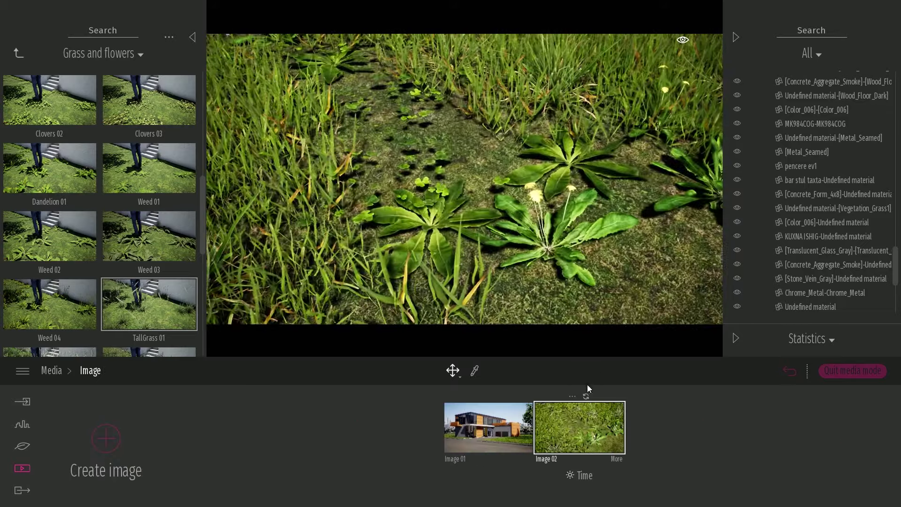
Step: Scatter Dry Grass 01 patches over the bare ground around the weeds and dandelions, then end placement
{"action": "scroll", "coordinate": [115, 222], "scroll_direction": "down", "scroll_amount": 3}
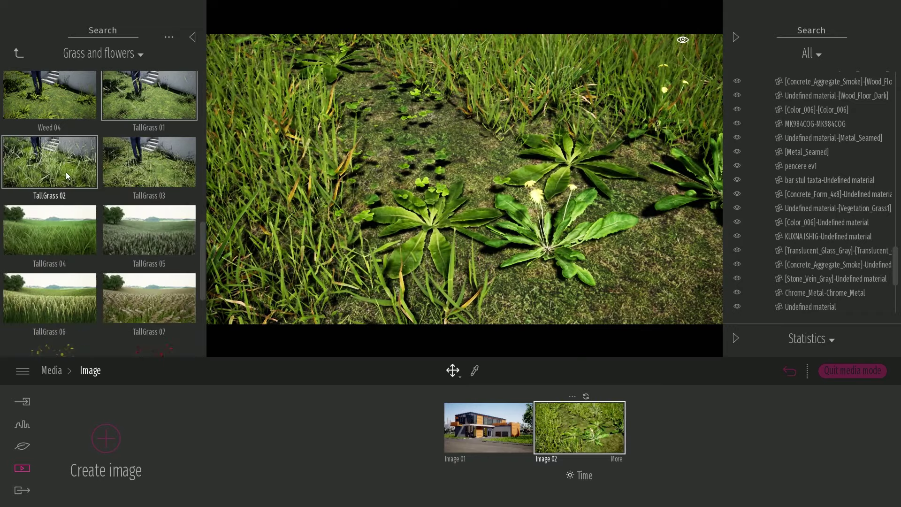
{"action": "scroll", "coordinate": [83, 239], "scroll_direction": "down", "scroll_amount": 10}
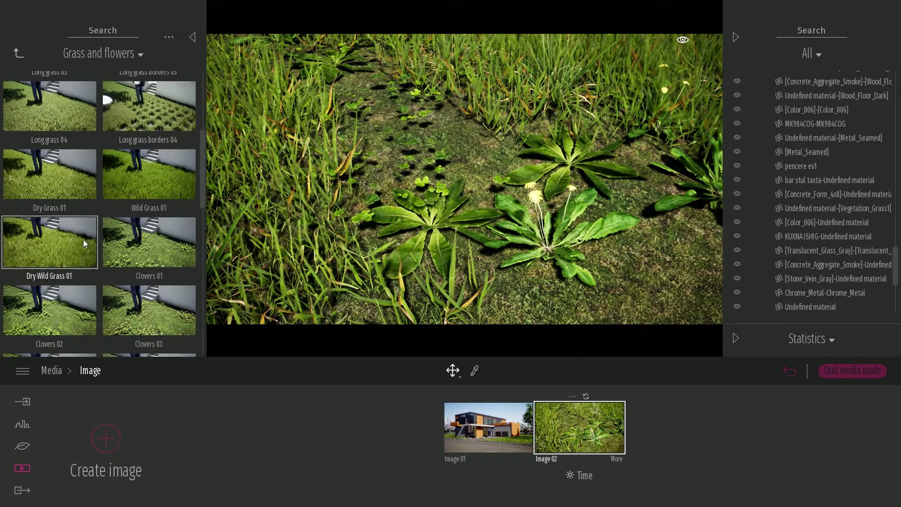
{"action": "left_click_drag", "start_coordinate": [81, 181], "coordinate": [514, 159]}
{"action": "left_click_drag", "start_coordinate": [456, 132], "coordinate": [300, 160]}
{"action": "right_click_drag", "start_coordinate": [301, 159], "coordinate": [479, 256]}
{"action": "left_click", "coordinate": [470, 260]}
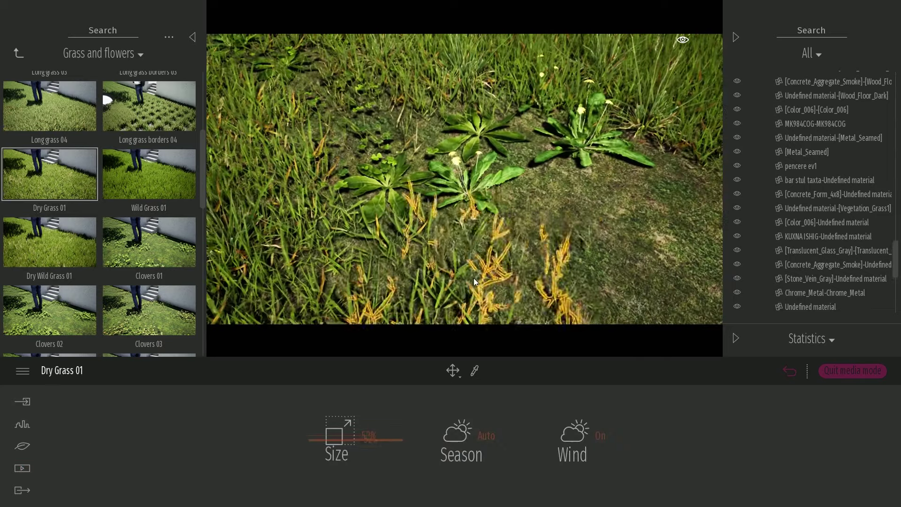
{"action": "left_click", "coordinate": [587, 218]}
{"action": "left_click", "coordinate": [582, 146]}
{"action": "left_click", "coordinate": [473, 75]}
{"action": "left_click", "coordinate": [374, 86]}
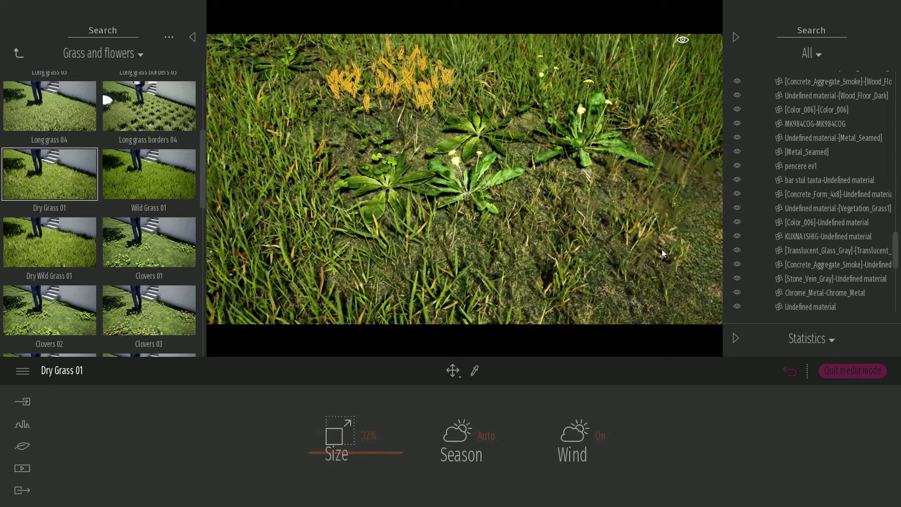
{"action": "left_click", "coordinate": [310, 174]}
{"action": "left_click", "coordinate": [413, 258]}
{"action": "left_click", "coordinate": [349, 291]}
{"action": "key", "text": "Escape"}
{"action": "key", "text": "Escape"}
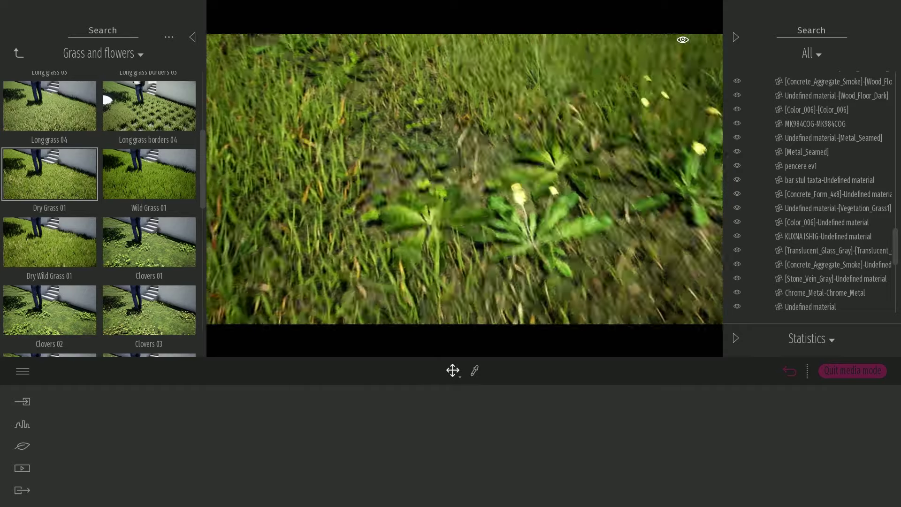
Step: Scatter TallGrass 02 and TallGrass 03 clumps in the grass around the weeds and dandelions, then end placement
{"action": "scroll", "coordinate": [126, 195], "scroll_direction": "down", "scroll_amount": 4}
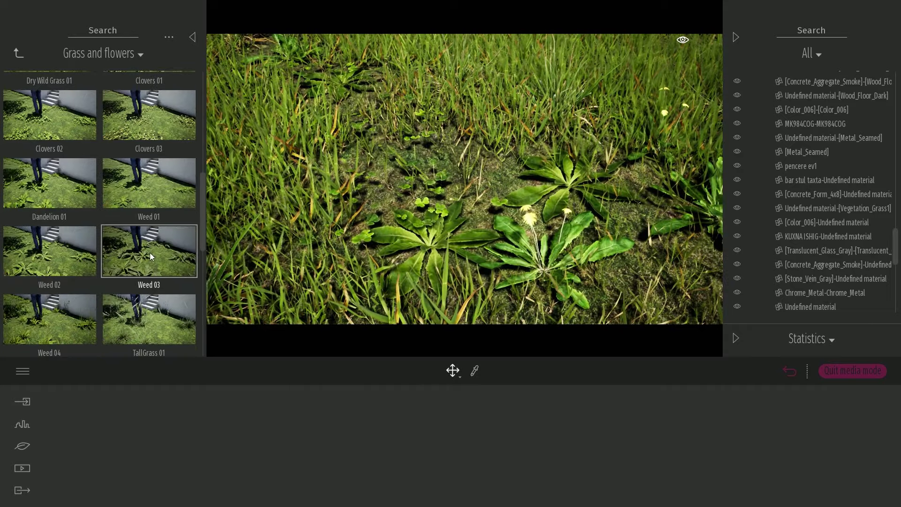
{"action": "scroll", "coordinate": [150, 252], "scroll_direction": "down", "scroll_amount": 3}
{"action": "left_click_drag", "start_coordinate": [58, 261], "coordinate": [304, 150]}
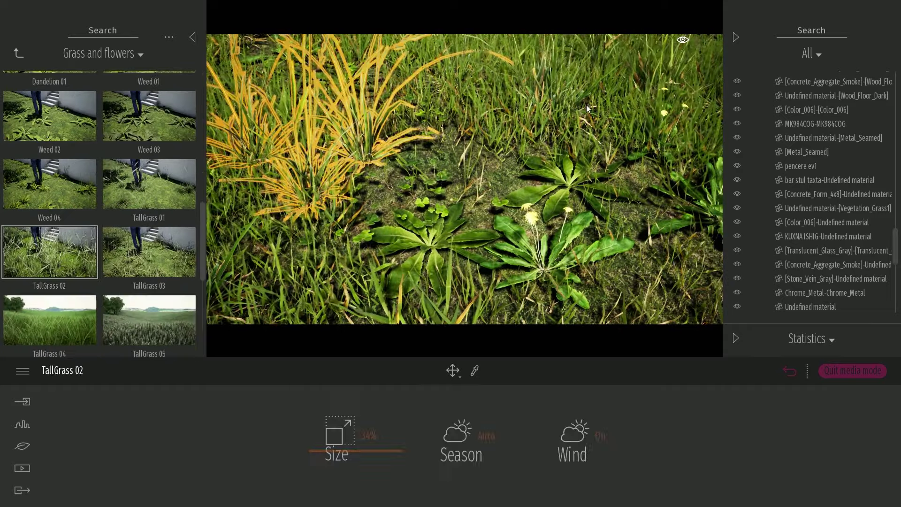
{"action": "left_click_drag", "start_coordinate": [149, 252], "coordinate": [440, 77]}
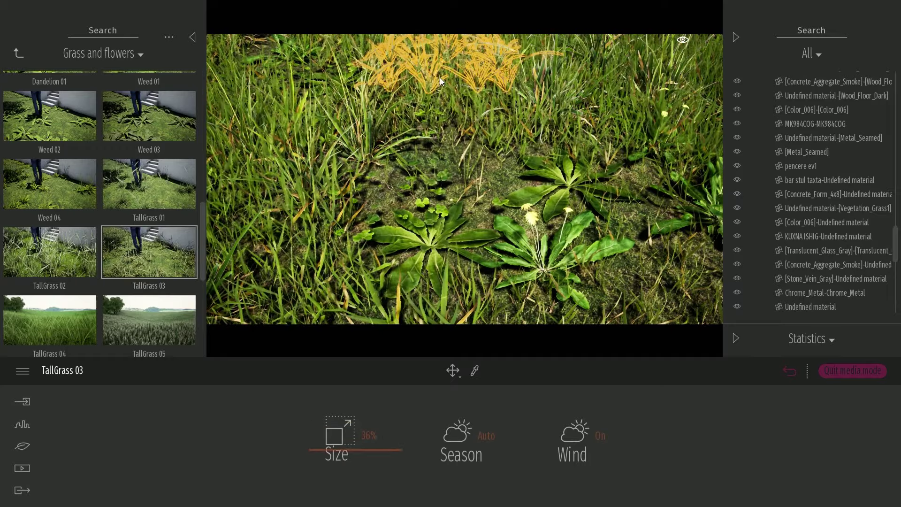
{"action": "right_click_drag", "start_coordinate": [440, 77], "coordinate": [410, 161]}
{"action": "left_click_drag", "start_coordinate": [434, 97], "coordinate": [330, 111]}
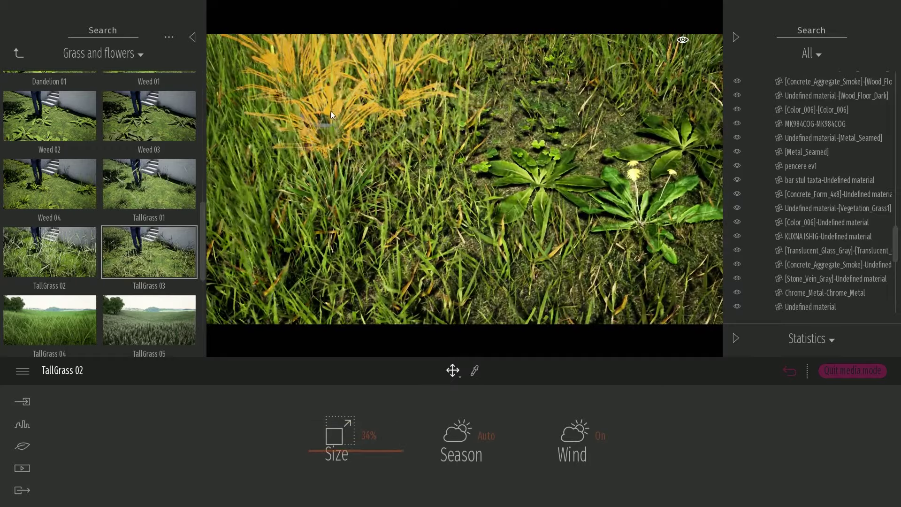
{"action": "key", "text": "Escape"}
{"action": "right_click_drag", "start_coordinate": [333, 112], "coordinate": [451, 71]}
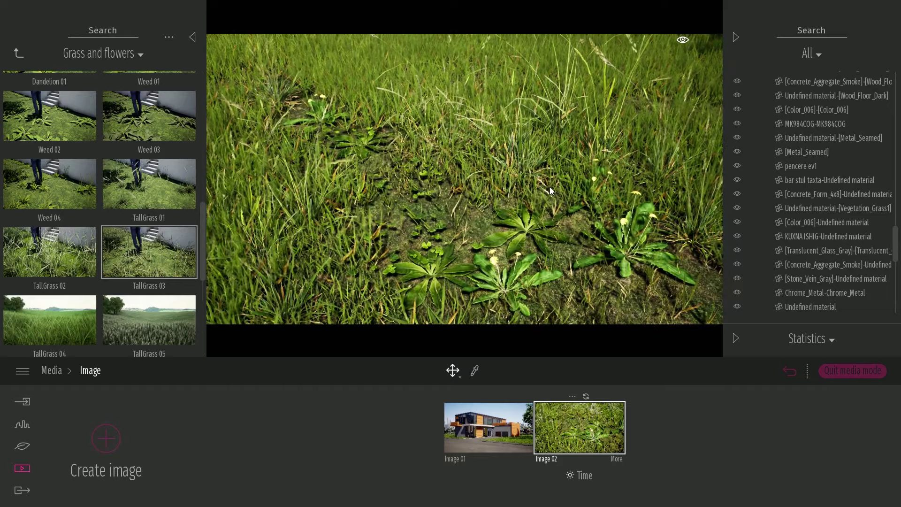
{"action": "right_click_drag", "start_coordinate": [550, 187], "coordinate": [596, 188]}
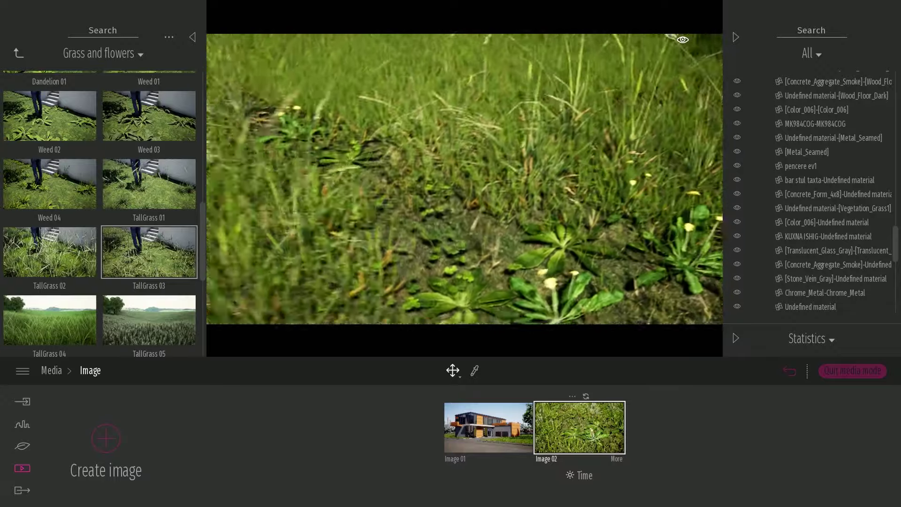
Step: Return to Image 01 and apply the Wood siding 01 material to the house's orange wood-clad facade
{"action": "left_click", "coordinate": [499, 434]}
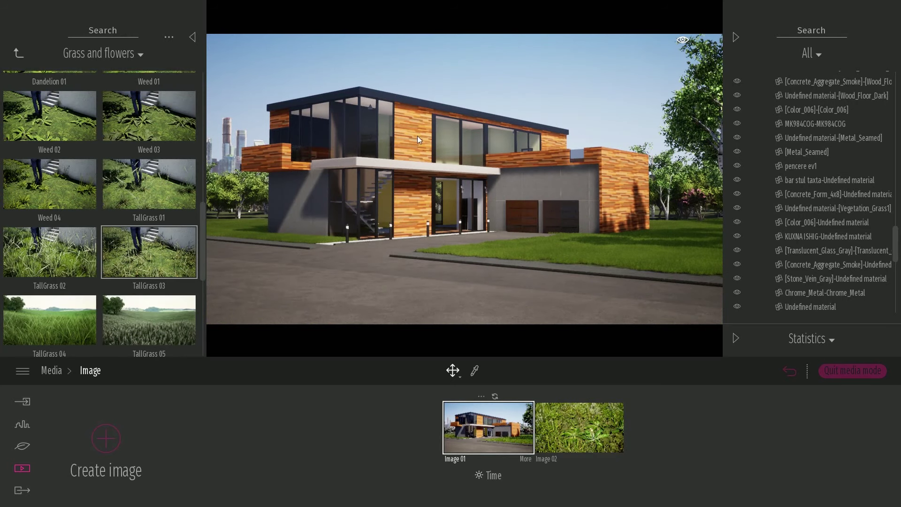
{"action": "mouse_move", "coordinate": [426, 202]}
{"action": "right_mouse_down"}
{"action": "mouse_move", "coordinate": [413, 203]}
{"action": "mouse_move", "coordinate": [421, 191]}
{"action": "right_mouse_up"}
{"action": "key", "text": "w"}
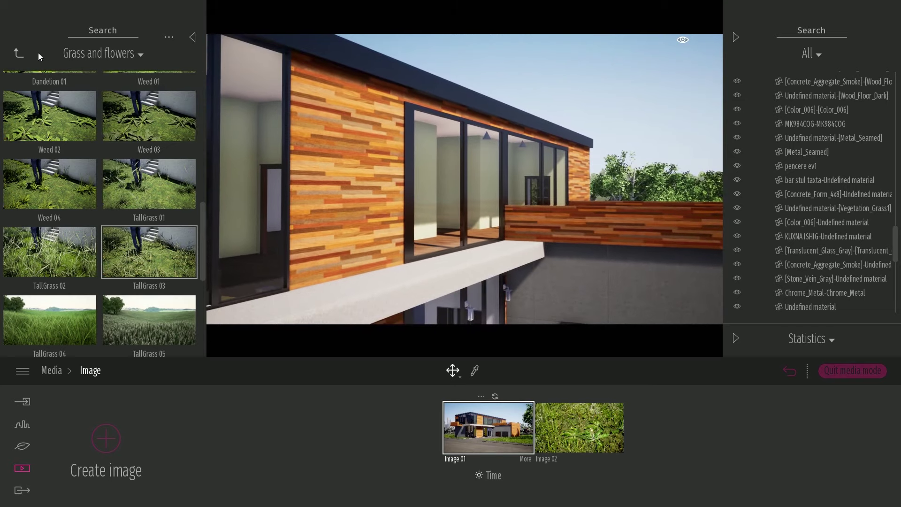
{"action": "left_click", "coordinate": [21, 54]}
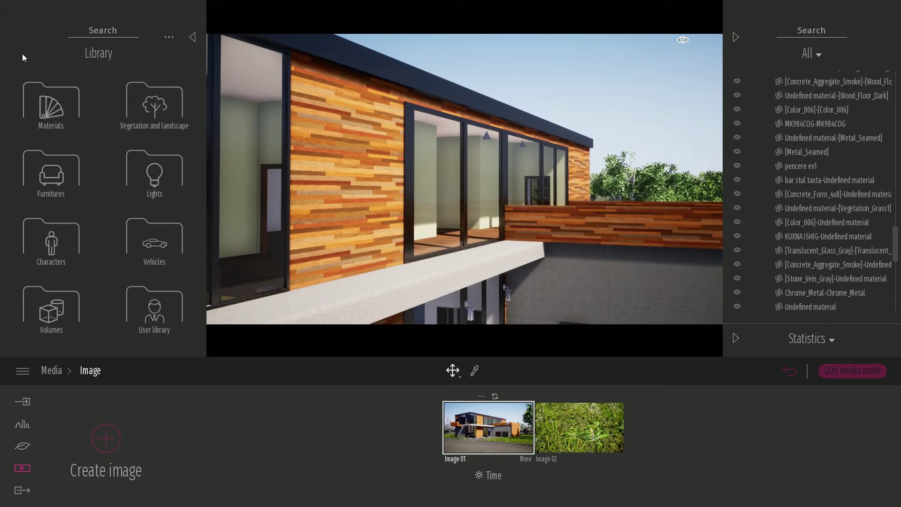
{"action": "left_click", "coordinate": [69, 92]}
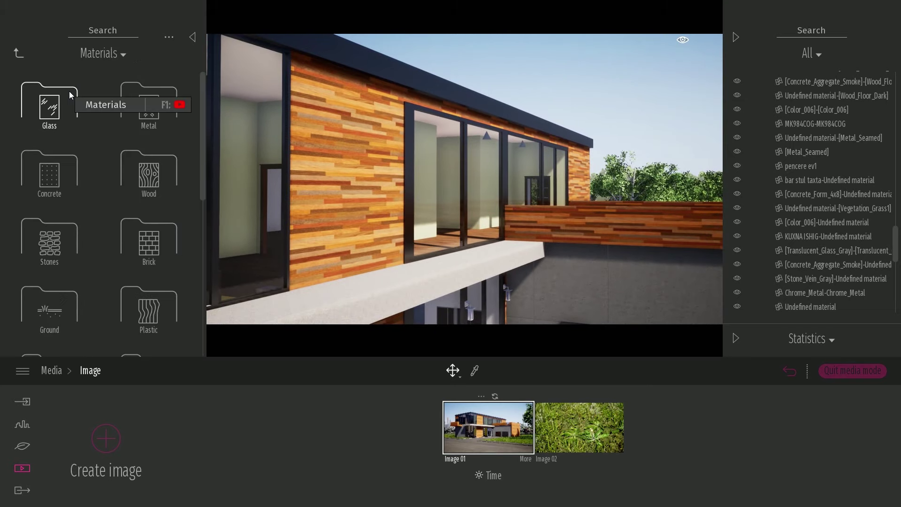
{"action": "left_click", "coordinate": [146, 180]}
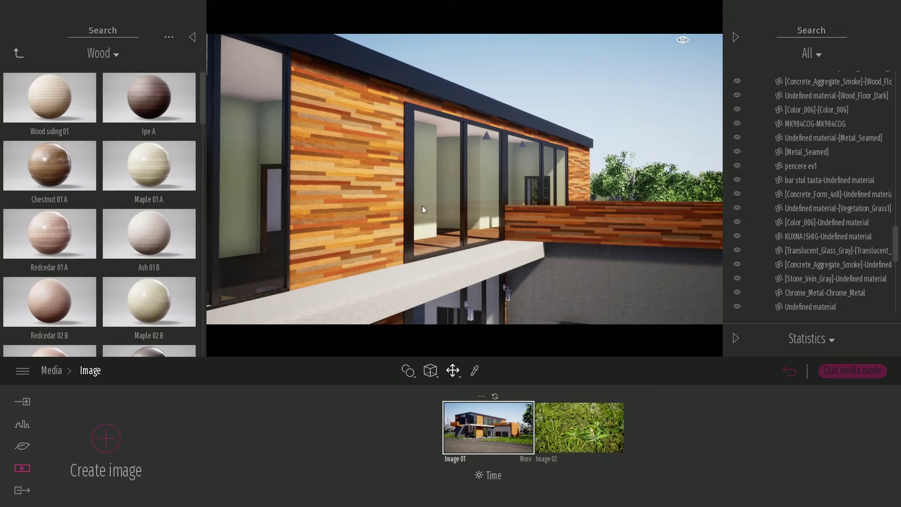
{"action": "left_click_drag", "start_coordinate": [54, 88], "coordinate": [329, 169]}
Step: Set the scale of the facade's Wood siding 01 material to 0.50
{"action": "key", "text": "s"}
{"action": "mouse_move", "coordinate": [500, 198]}
{"action": "right_mouse_down"}
{"action": "mouse_move", "coordinate": [478, 226]}
{"action": "mouse_move", "coordinate": [478, 195]}
{"action": "mouse_move", "coordinate": [501, 198]}
{"action": "right_mouse_up"}
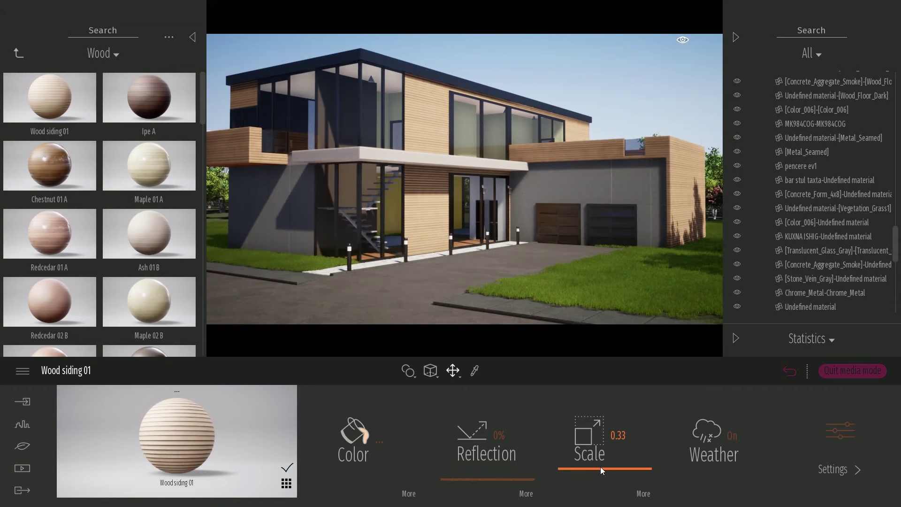
{"action": "left_click_drag", "start_coordinate": [604, 466], "coordinate": [607, 462]}
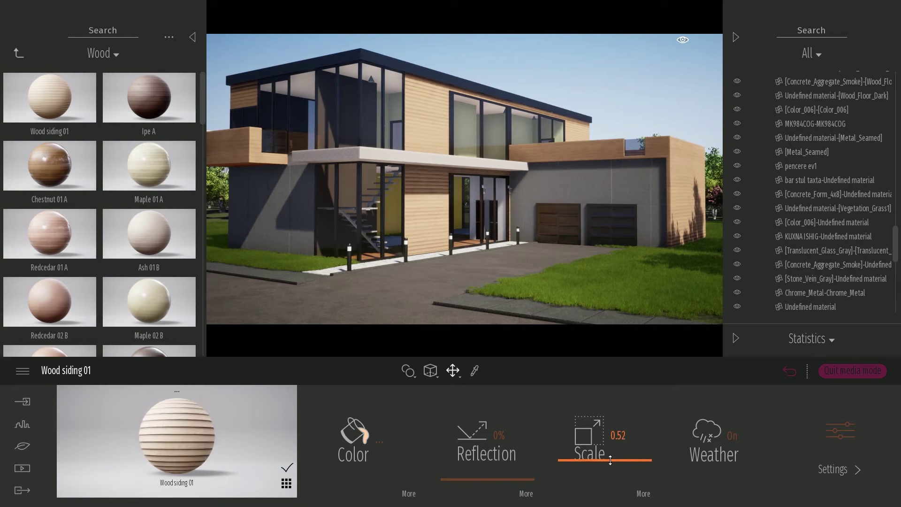
Step: Tint the Wood siding 01 material a darker reddish orange, about E29E78
{"action": "left_click", "coordinate": [369, 457]}
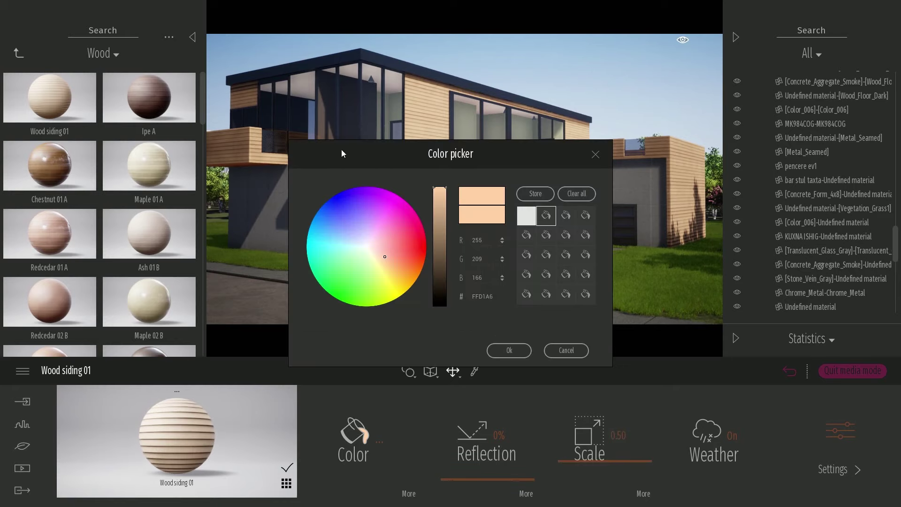
{"action": "left_click_drag", "start_coordinate": [342, 150], "coordinate": [647, 245]}
{"action": "left_click_drag", "start_coordinate": [673, 345], "coordinate": [675, 346]}
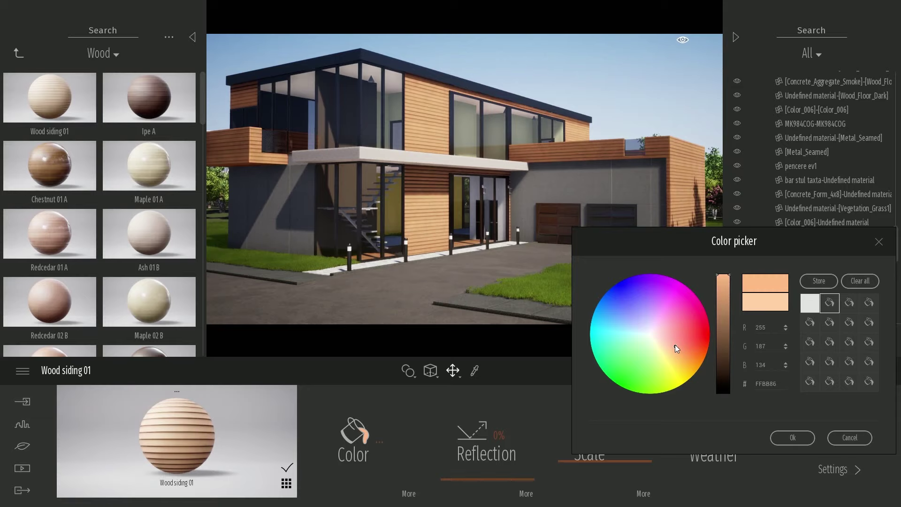
{"action": "left_click", "coordinate": [728, 294]}
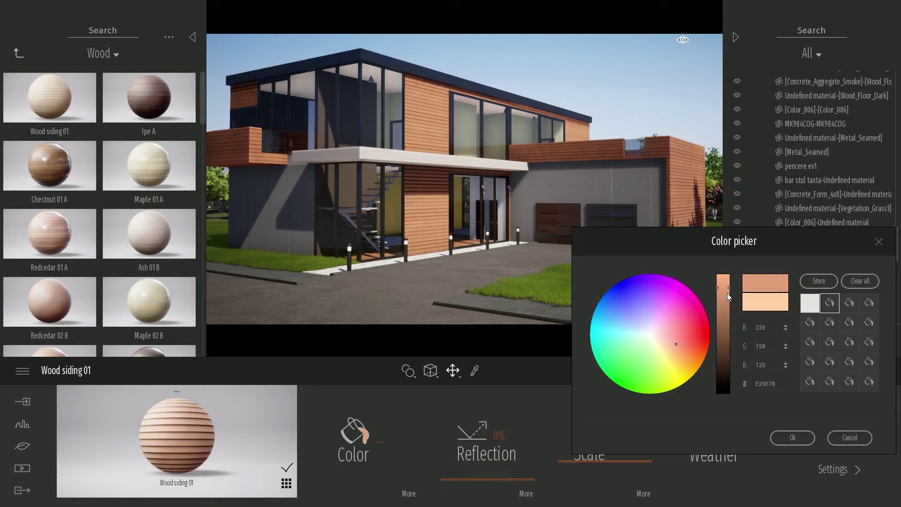
{"action": "left_click", "coordinate": [785, 436]}
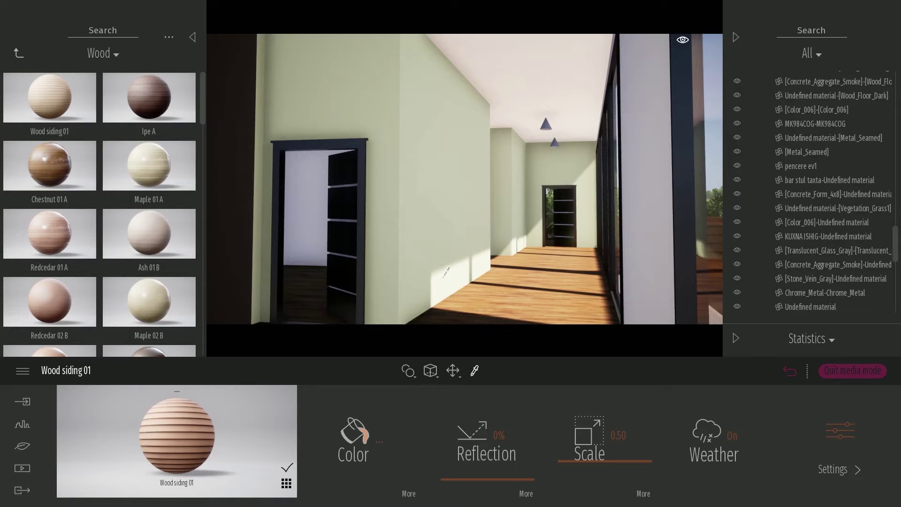
Step: Recolour the pale green upper-floor interior walls white
{"action": "left_click", "coordinate": [367, 447]}
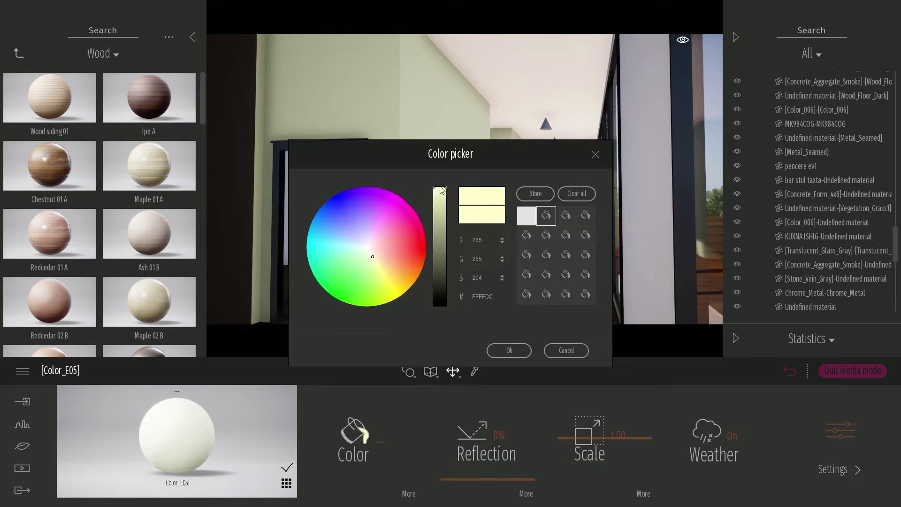
{"action": "left_click", "coordinate": [495, 350]}
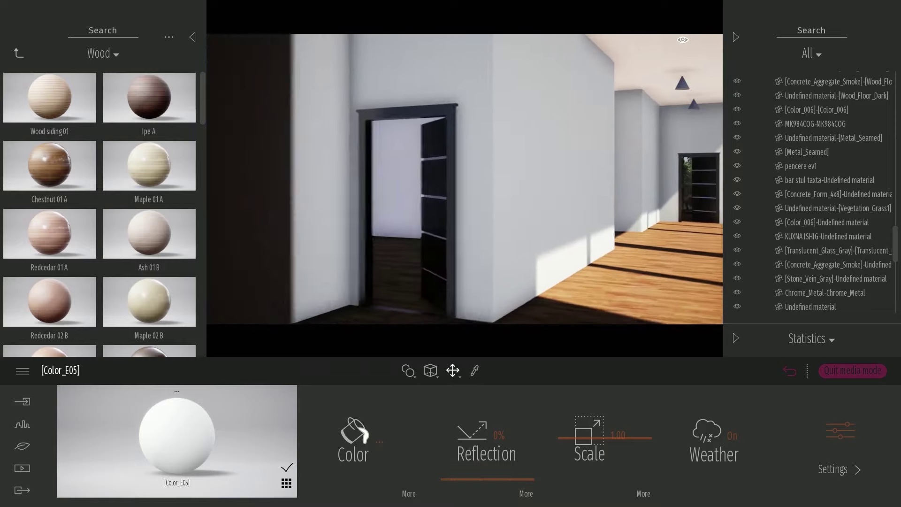
Step: Apply the Stacked stone 01 material to the dark interior wall behind the corner glazing
{"action": "left_click", "coordinate": [18, 53]}
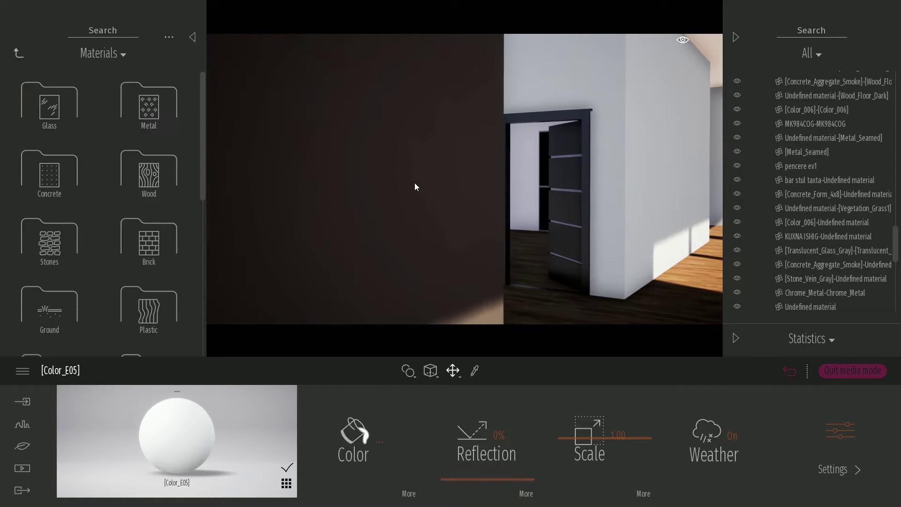
{"action": "left_click", "coordinate": [49, 241]}
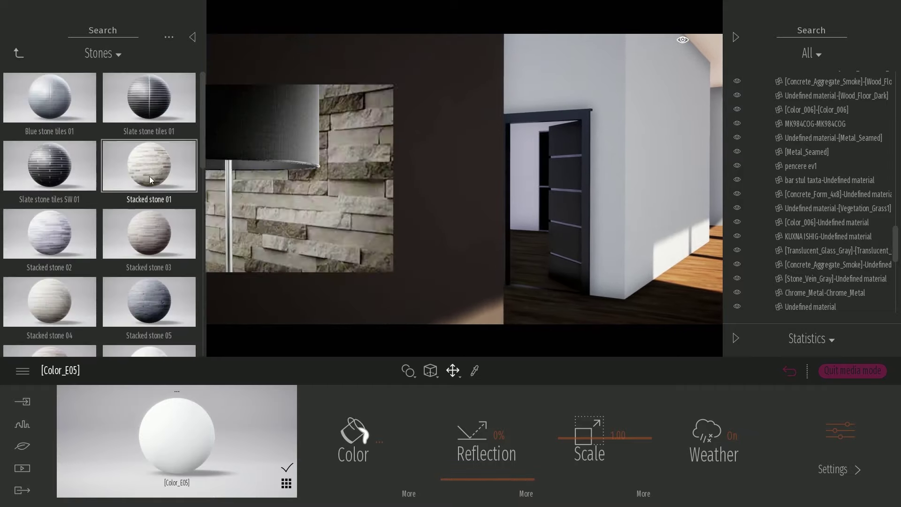
{"action": "left_click_drag", "start_coordinate": [149, 165], "coordinate": [388, 205]}
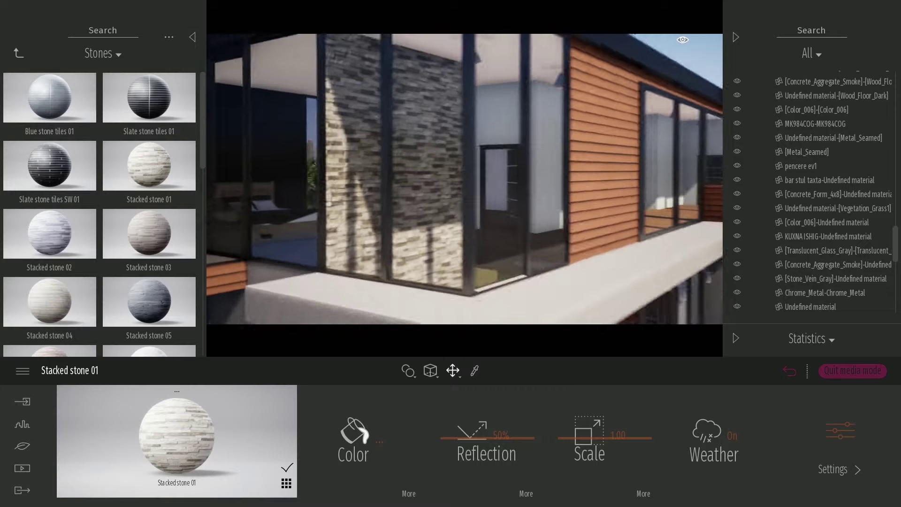
{"action": "key", "text": "w"}
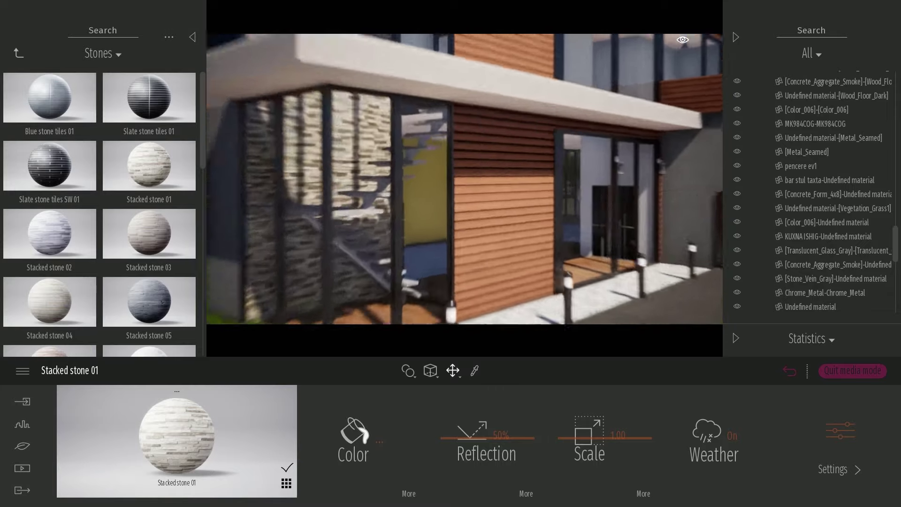
Step: Sample the yellow ground-floor wall material, recolour it near-white FBFFF7, and return to Image 01's saved view
{"action": "left_click", "coordinate": [474, 371]}
{"action": "left_click", "coordinate": [411, 173]}
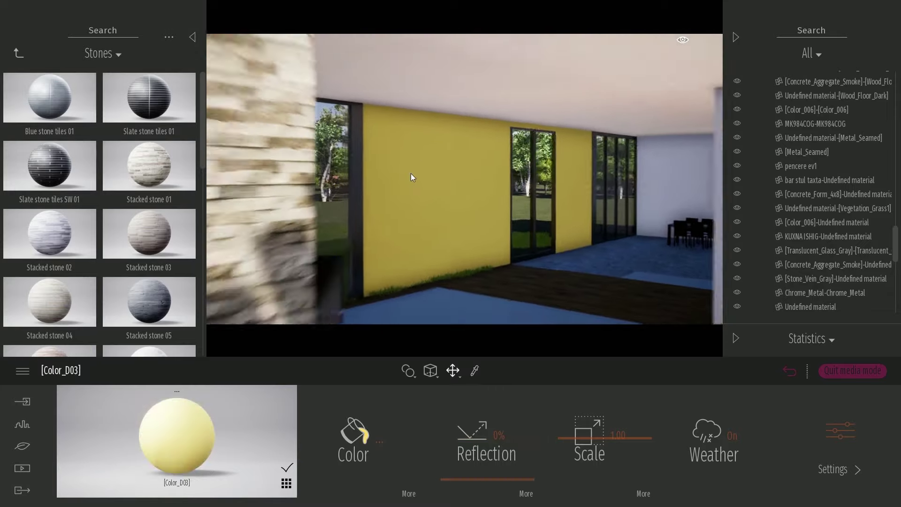
{"action": "left_click", "coordinate": [355, 431]}
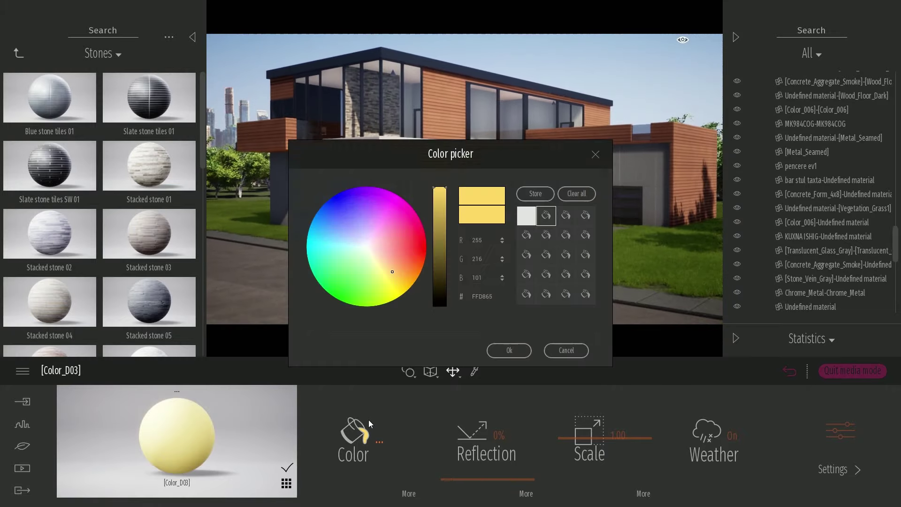
{"action": "left_click_drag", "start_coordinate": [373, 252], "coordinate": [366, 248]}
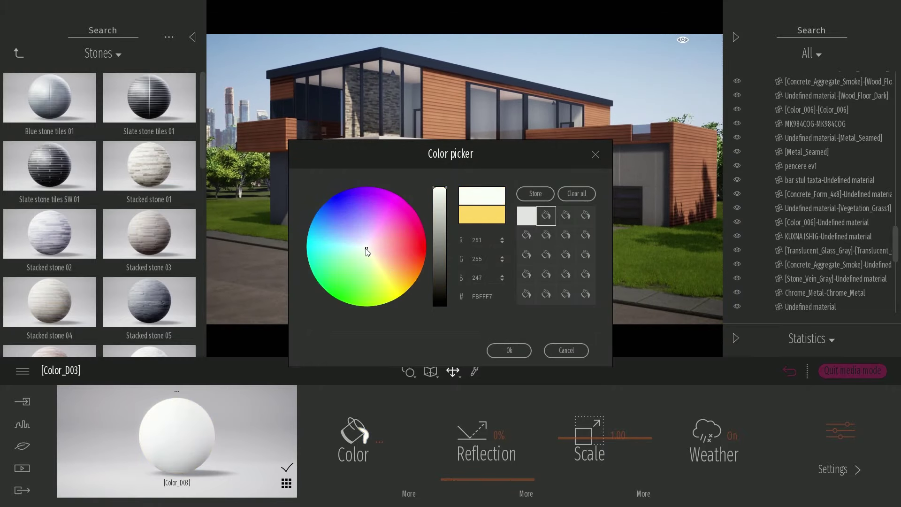
{"action": "left_click", "coordinate": [509, 350]}
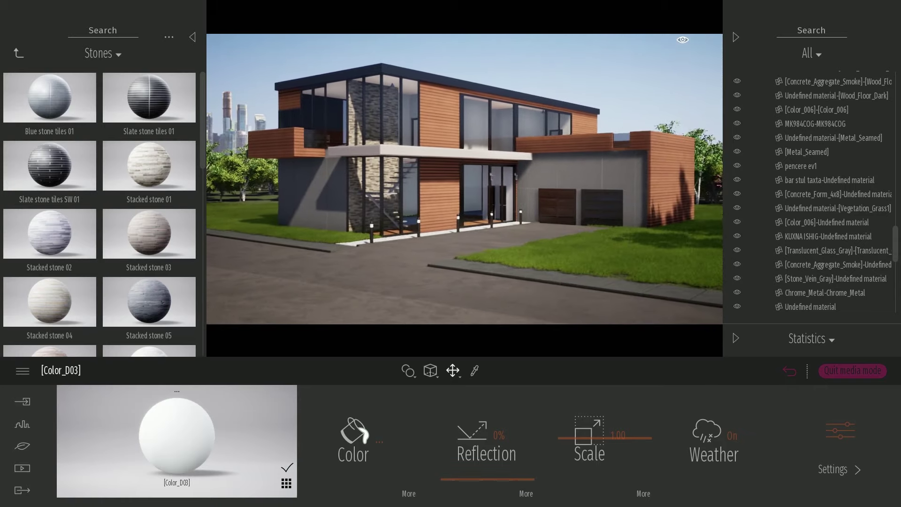
{"action": "left_click", "coordinate": [795, 371]}
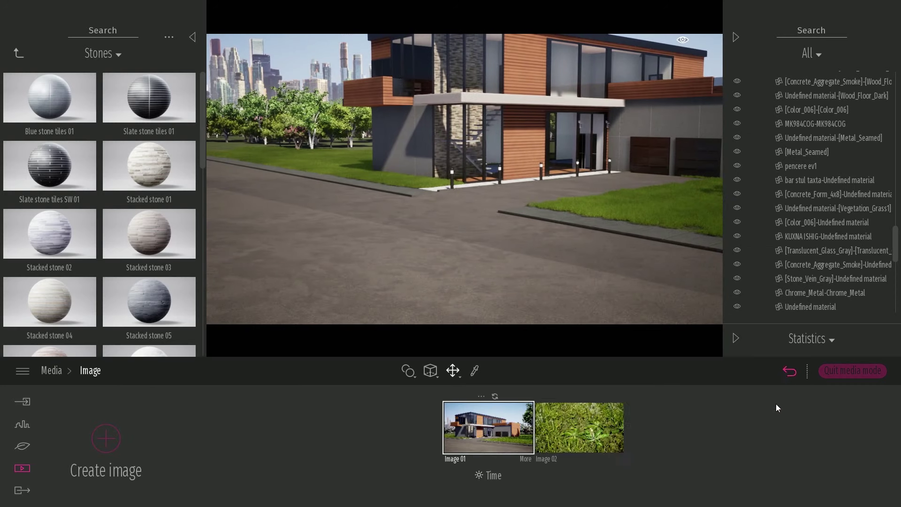
{"action": "left_click", "coordinate": [505, 437]}
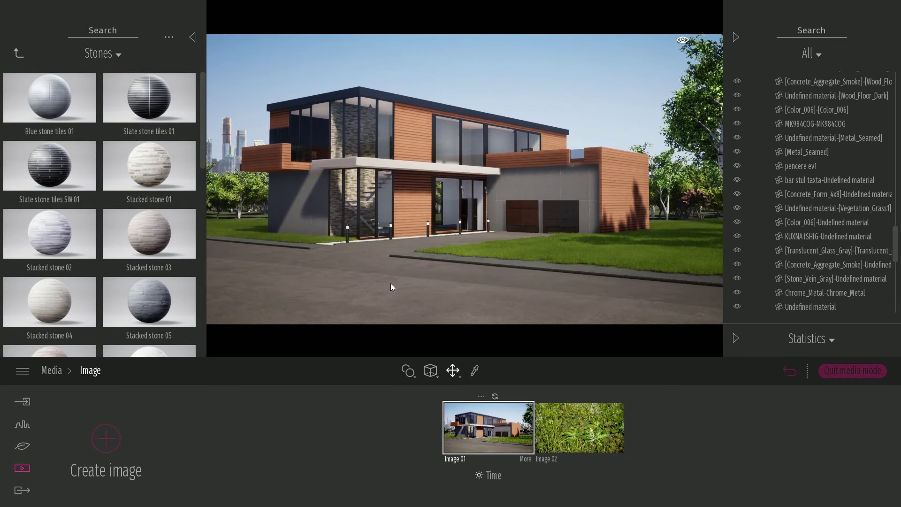
Step: Place a Zebra crossing decal on the road beside the kerb near the house and set its offset to 68%
{"action": "right_click_drag", "start_coordinate": [544, 230], "coordinate": [479, 270]}
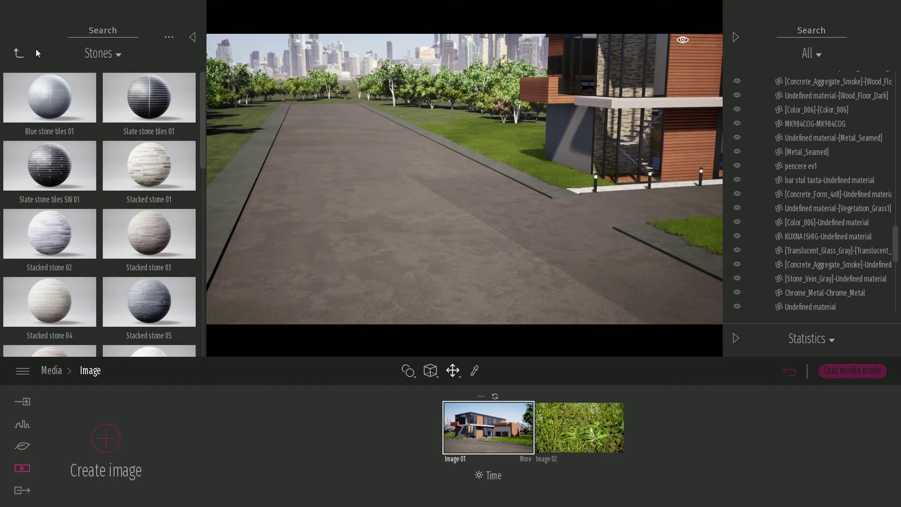
{"action": "left_click", "coordinate": [19, 53]}
{"action": "left_click", "coordinate": [19, 53]}
{"action": "left_click", "coordinate": [51, 173]}
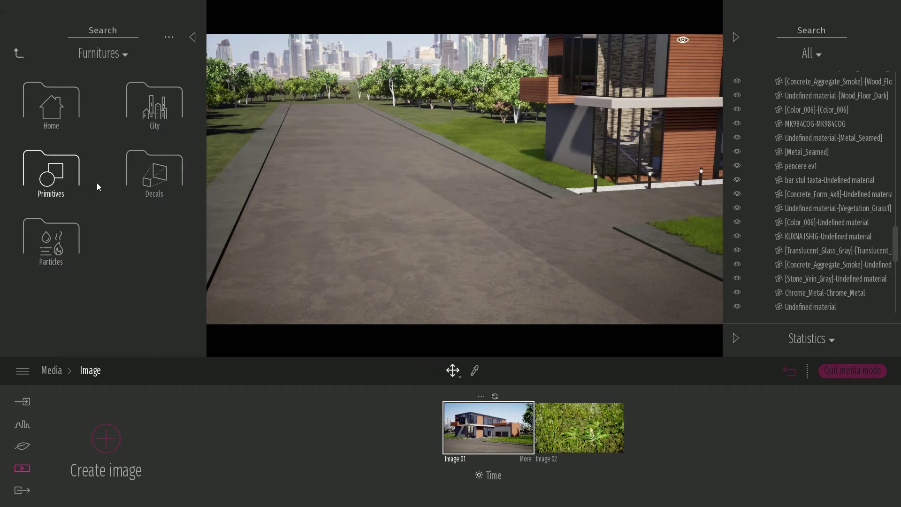
{"action": "left_click", "coordinate": [155, 171]}
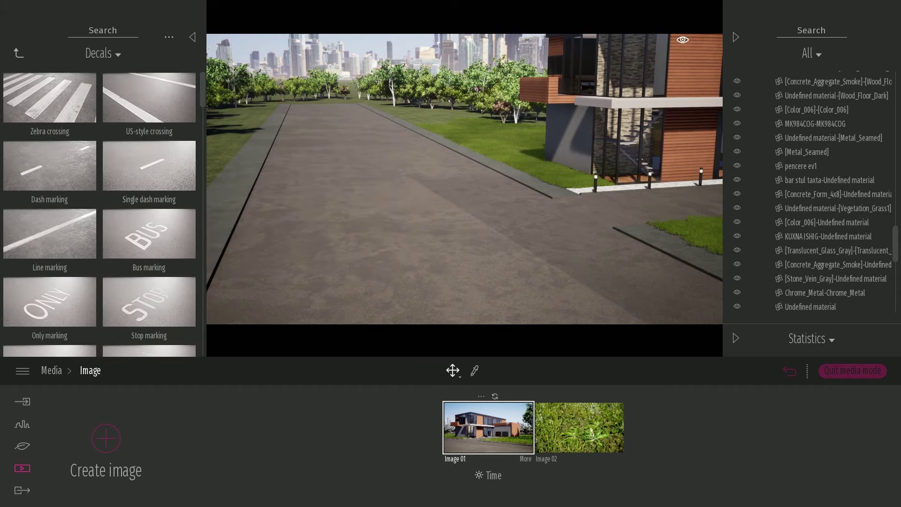
{"action": "mouse_move", "coordinate": [488, 155]}
{"action": "right_mouse_down"}
{"action": "mouse_move", "coordinate": [517, 193]}
{"action": "mouse_move", "coordinate": [488, 155]}
{"action": "right_mouse_up"}
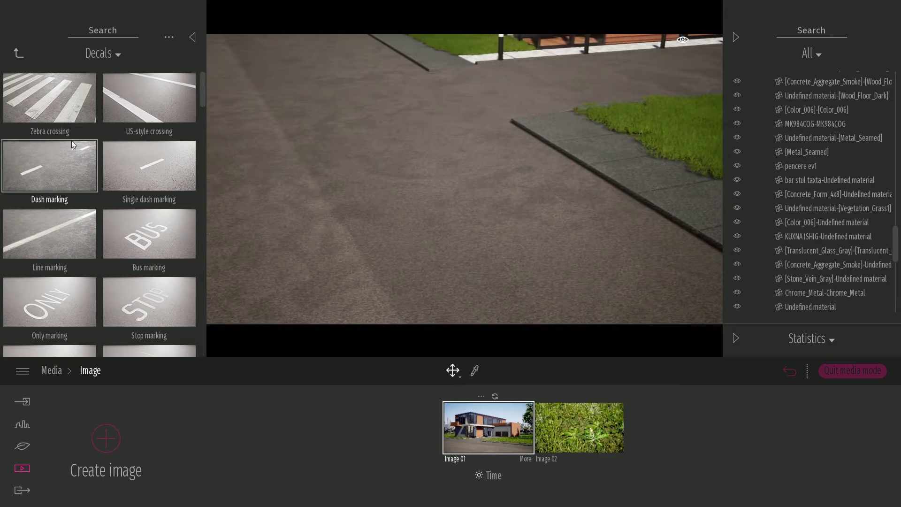
{"action": "left_click_drag", "start_coordinate": [66, 108], "coordinate": [603, 200]}
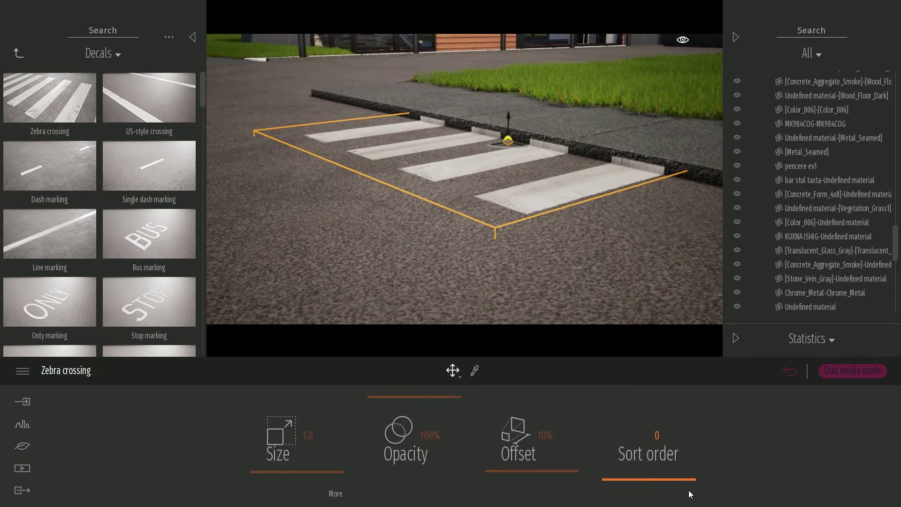
{"action": "left_click_drag", "start_coordinate": [518, 469], "coordinate": [518, 420]}
Step: Rotate and reposition the Zebra crossing decal so its stripes extend from the road over the kerb onto the sidewalk
{"action": "right_click_drag", "start_coordinate": [551, 270], "coordinate": [480, 201]}
{"action": "key", "text": "space"}
{"action": "left_click_drag", "start_coordinate": [459, 211], "coordinate": [433, 194]}
{"action": "left_click", "coordinate": [437, 181]}
{"action": "right_click_drag", "start_coordinate": [436, 182], "coordinate": [415, 223]}
{"action": "right_click_drag", "start_coordinate": [529, 204], "coordinate": [529, 198]}
{"action": "left_click_drag", "start_coordinate": [529, 198], "coordinate": [513, 183]}
{"action": "right_click_drag", "start_coordinate": [680, 116], "coordinate": [466, 194]}
{"action": "left_click_drag", "start_coordinate": [440, 183], "coordinate": [427, 196]}
{"action": "key", "text": "s"}
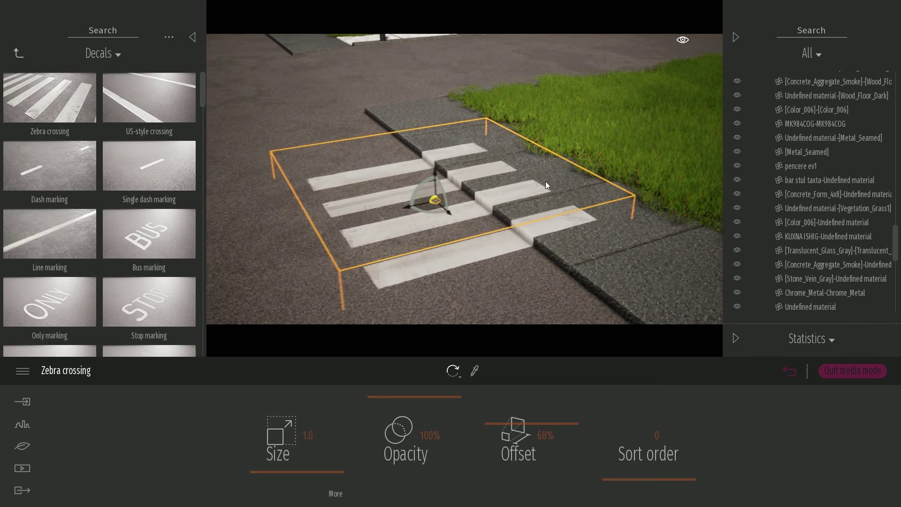
Step: Delete the Zebra crossing decal laid over the road and sidewalk
{"action": "key", "text": "a"}
{"action": "key", "text": "Delete"}
{"action": "right_click_drag", "start_coordinate": [545, 179], "coordinate": [580, 163]}
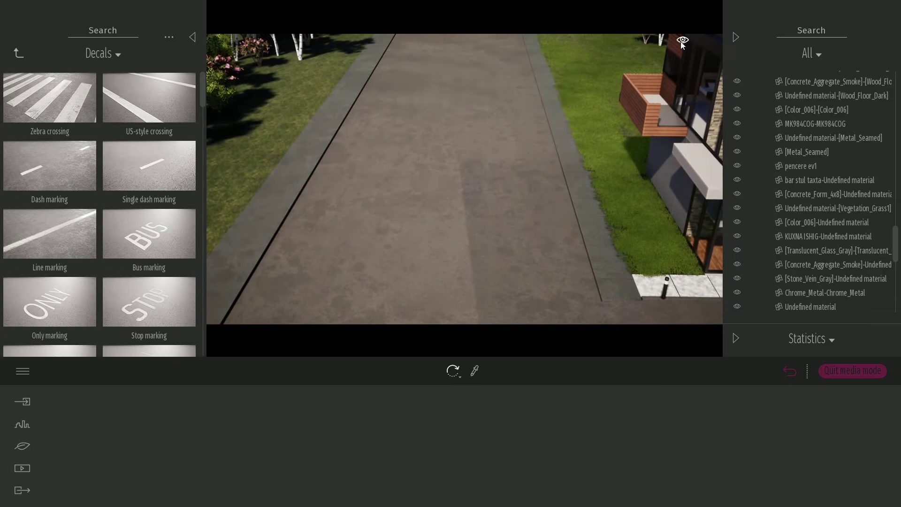
Step: Switch to the top view, place a Dash marking decal on the road's centre line and rotate it 90 degrees to follow the road
{"action": "left_click", "coordinate": [682, 41]}
{"action": "left_click", "coordinate": [633, 90]}
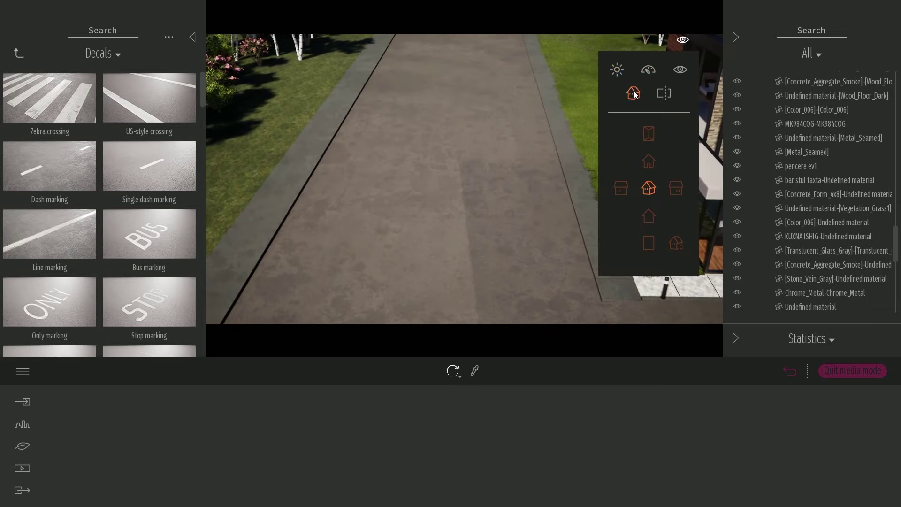
{"action": "left_click", "coordinate": [650, 134]}
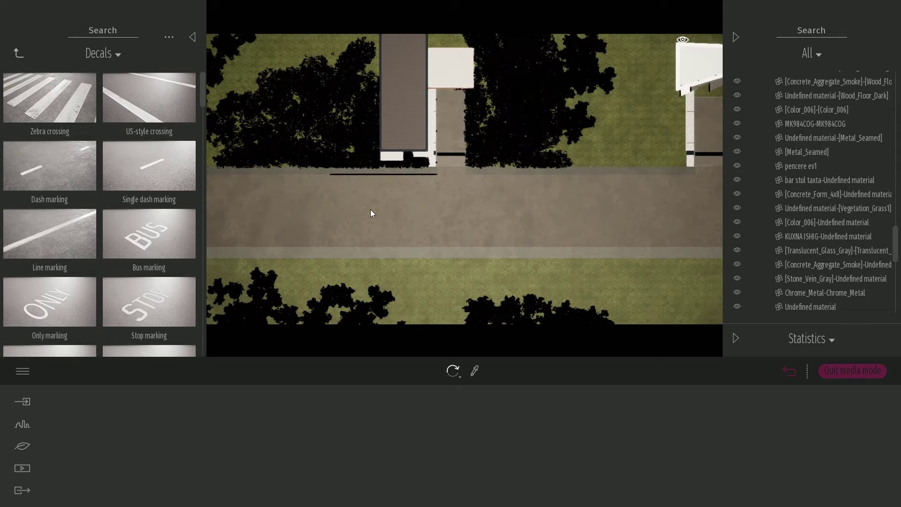
{"action": "scroll", "coordinate": [378, 231], "scroll_direction": "down", "scroll_amount": 1}
{"action": "middle_click_drag", "start_coordinate": [426, 244], "coordinate": [462, 207]}
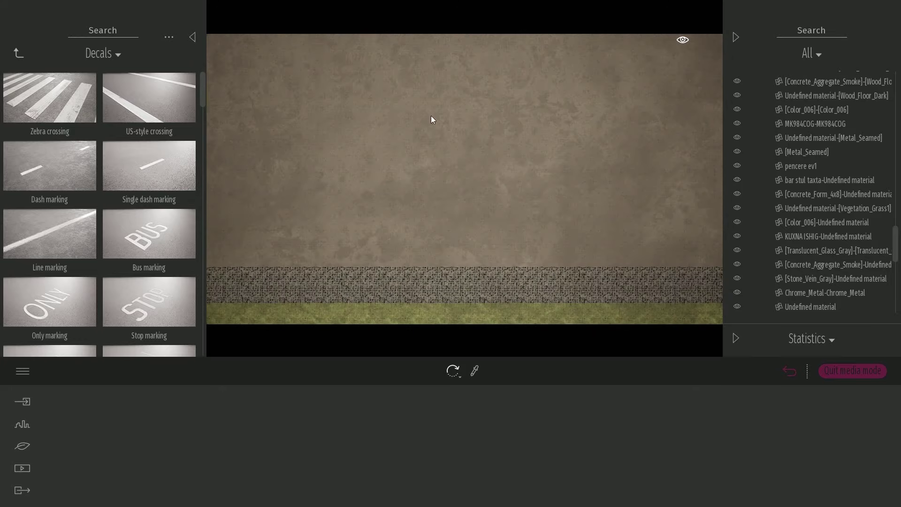
{"action": "left_click_drag", "start_coordinate": [66, 170], "coordinate": [380, 181]}
{"action": "left_click", "coordinate": [395, 195]}
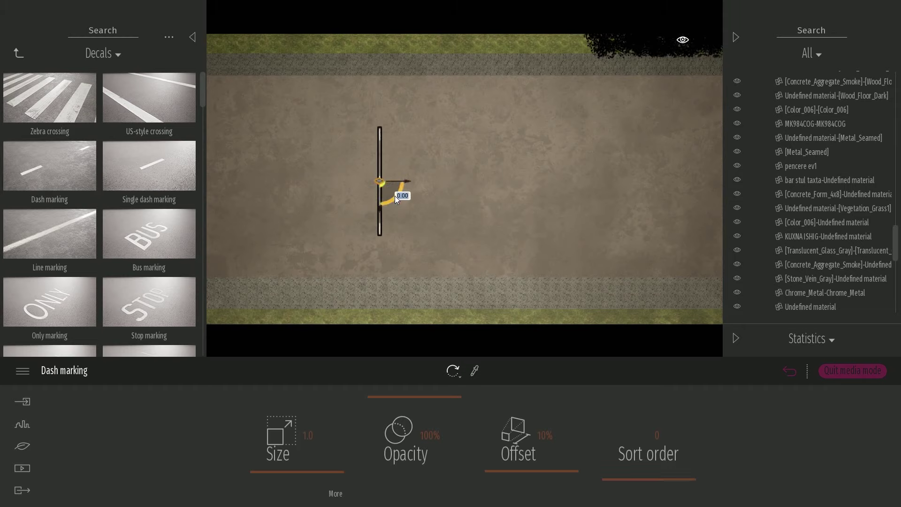
{"action": "type", "text": "90"}
{"action": "key", "text": "Return"}
Step: Copy the Dash marking along the road as a row of instances with a spacing of 10 m
{"action": "left_click_drag", "start_coordinate": [390, 191], "coordinate": [549, 180]}
{"action": "left_click", "coordinate": [475, 277]}
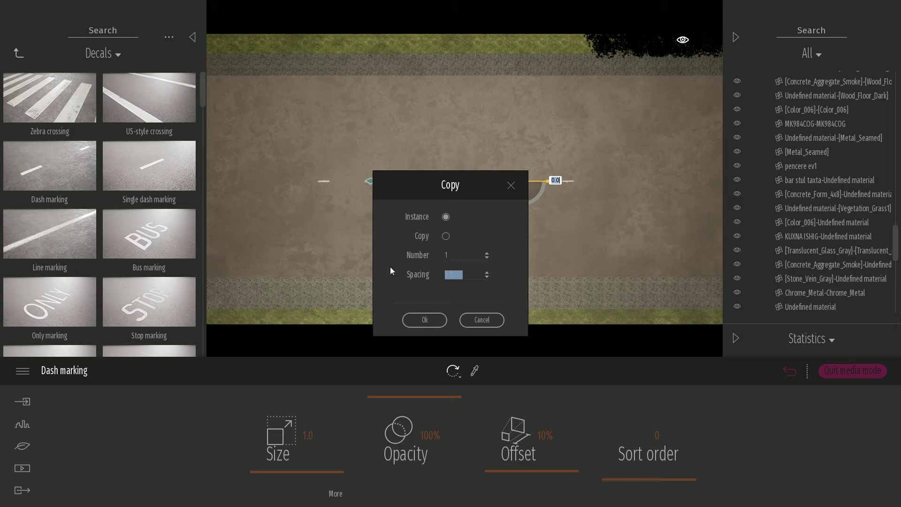
{"action": "type", "text": "10"}
{"action": "left_click", "coordinate": [461, 254]}
{"action": "left_click", "coordinate": [425, 319]}
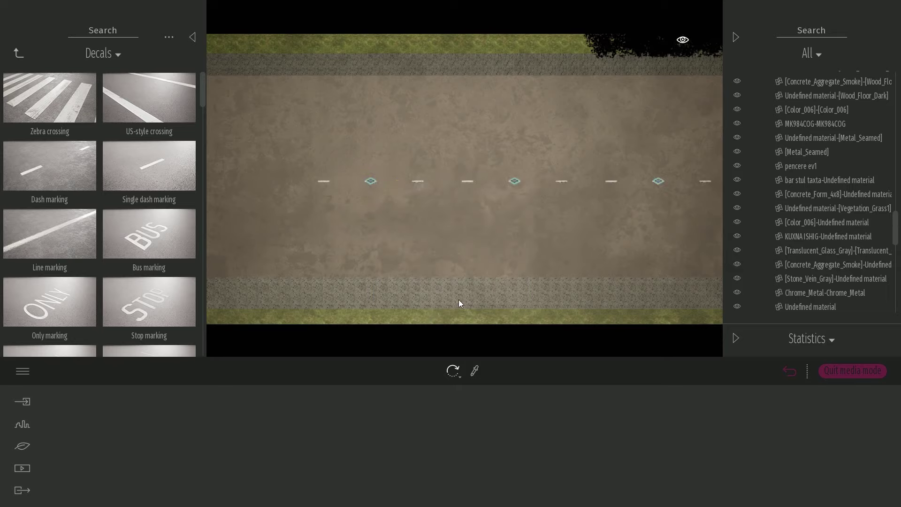
Step: Place a Parking space 2 decal on the road against the house-side kerb, just before the driveway
{"action": "key", "text": "d"}
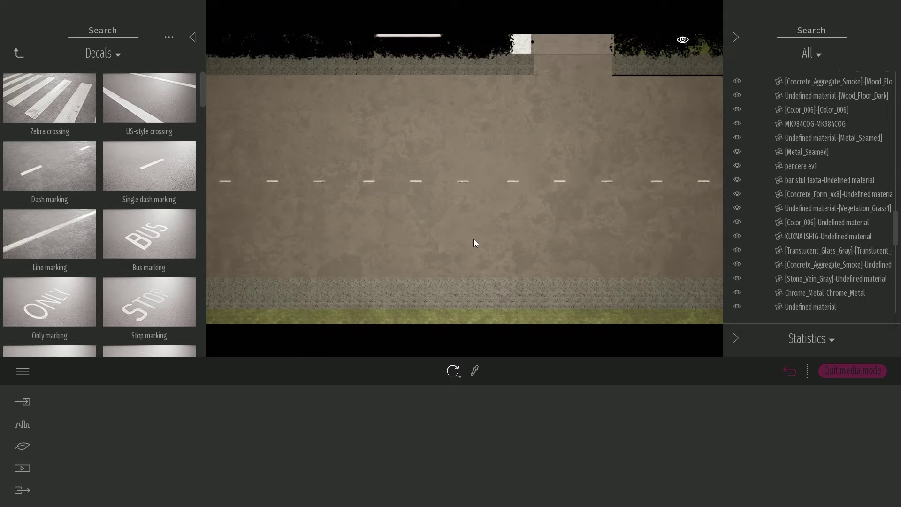
{"action": "key", "text": "d"}
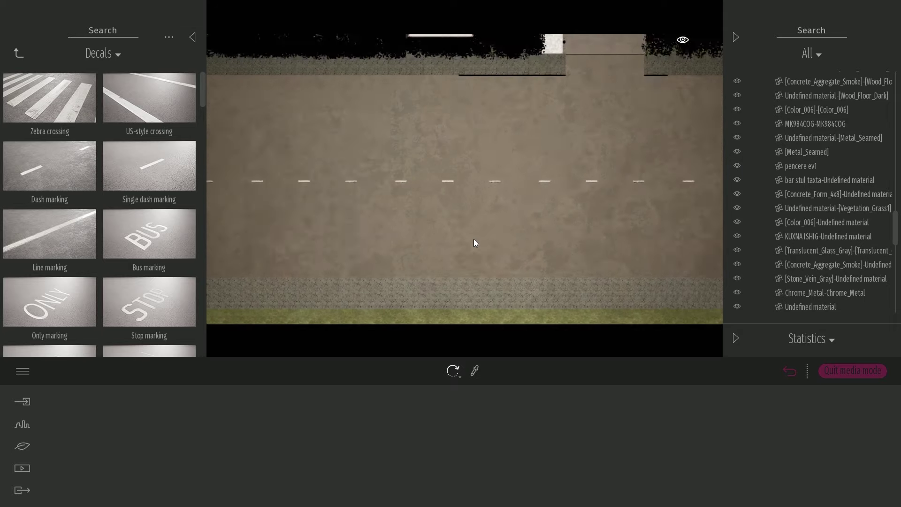
{"action": "key", "text": "a"}
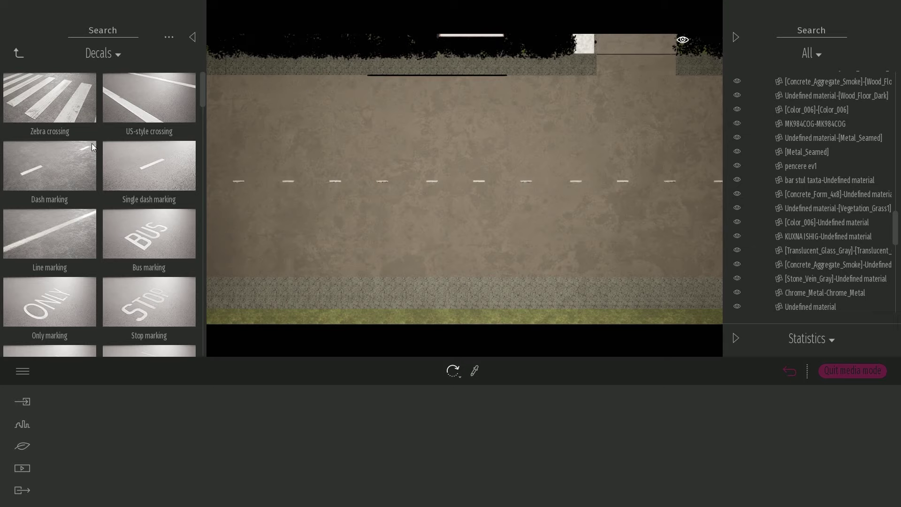
{"action": "scroll", "coordinate": [91, 142], "scroll_direction": "down", "scroll_amount": 10}
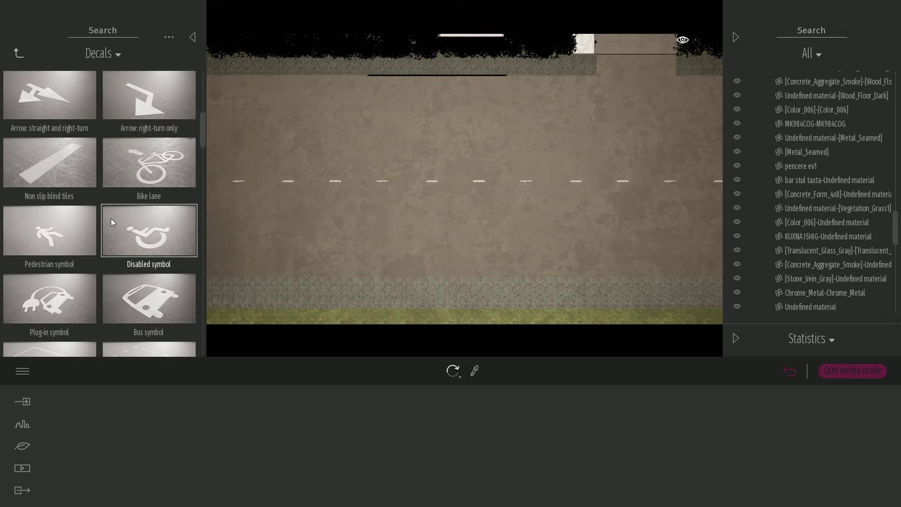
{"action": "scroll", "coordinate": [111, 219], "scroll_direction": "down", "scroll_amount": 3}
{"action": "left_click", "coordinate": [154, 250]}
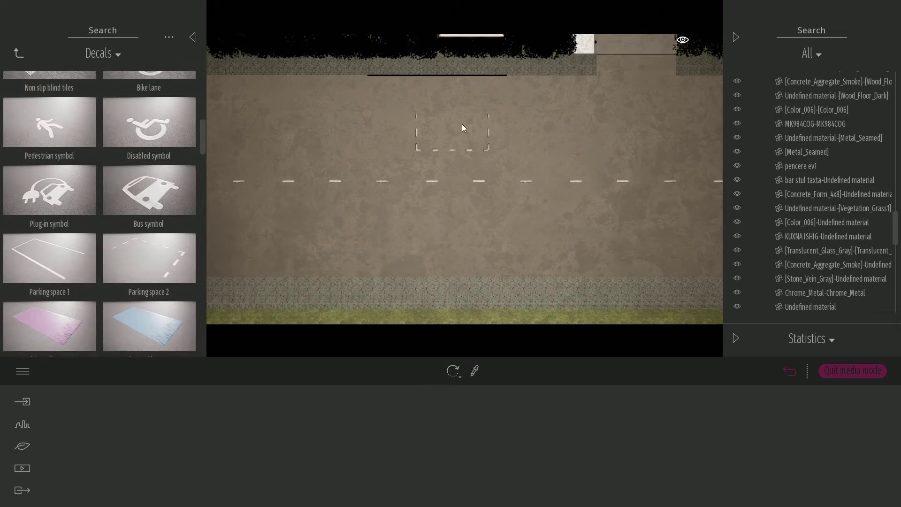
{"action": "left_click", "coordinate": [472, 96]}
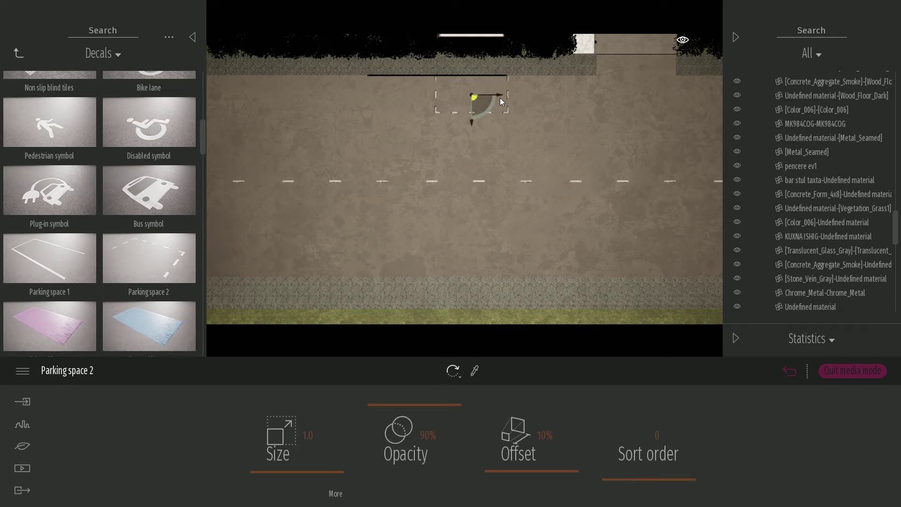
Step: Copy the parking space along the kerb, away from the driveway, as a row of instances spaced about 5.02 m apart
{"action": "scroll", "coordinate": [447, 81], "scroll_direction": "up", "scroll_amount": 5}
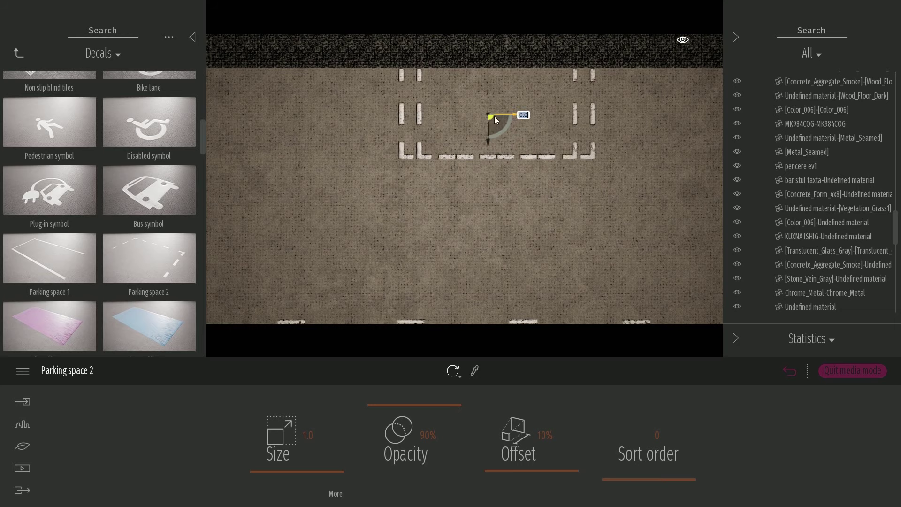
{"action": "left_click_drag", "start_coordinate": [494, 117], "coordinate": [362, 119], "text": "alt"}
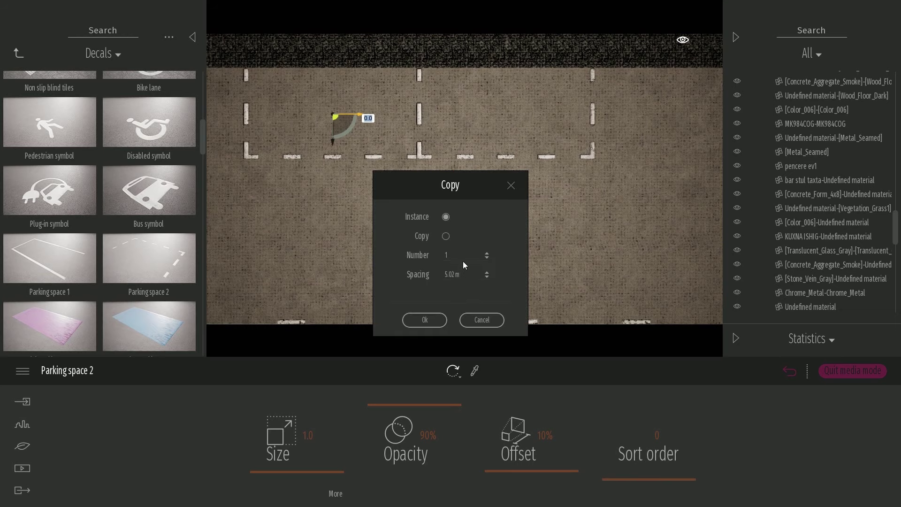
{"action": "type", "text": "1"}
{"action": "left_click", "coordinate": [434, 320]}
Step: Copy the selected parking row about 73.21 m along the same kerb, past the house driveway, as one instance
{"action": "scroll", "coordinate": [430, 181], "scroll_direction": "down", "scroll_amount": 5}
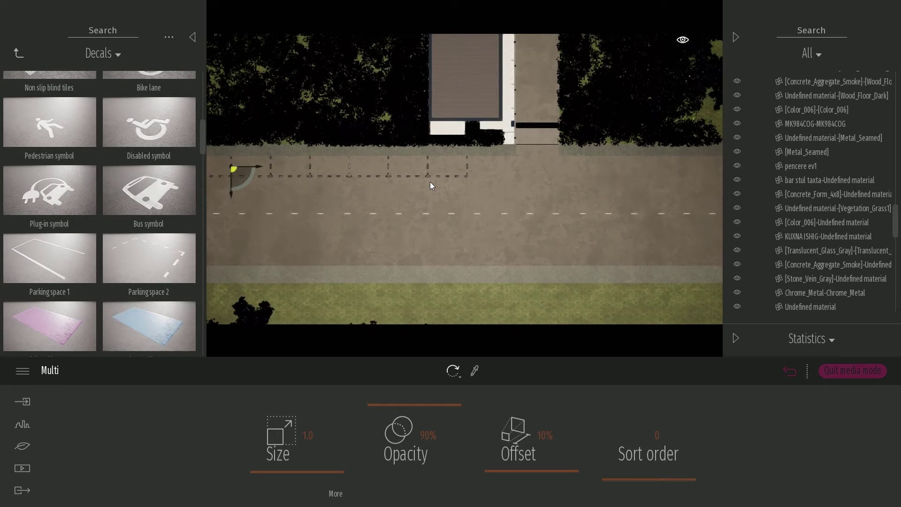
{"action": "scroll", "coordinate": [429, 184], "scroll_direction": "down", "scroll_amount": 3}
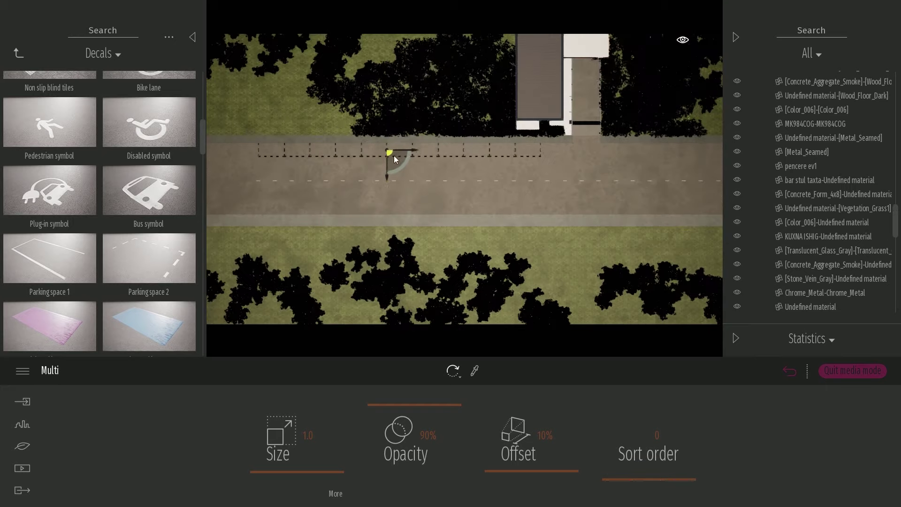
{"action": "scroll", "coordinate": [516, 181], "scroll_direction": "up", "scroll_amount": 3}
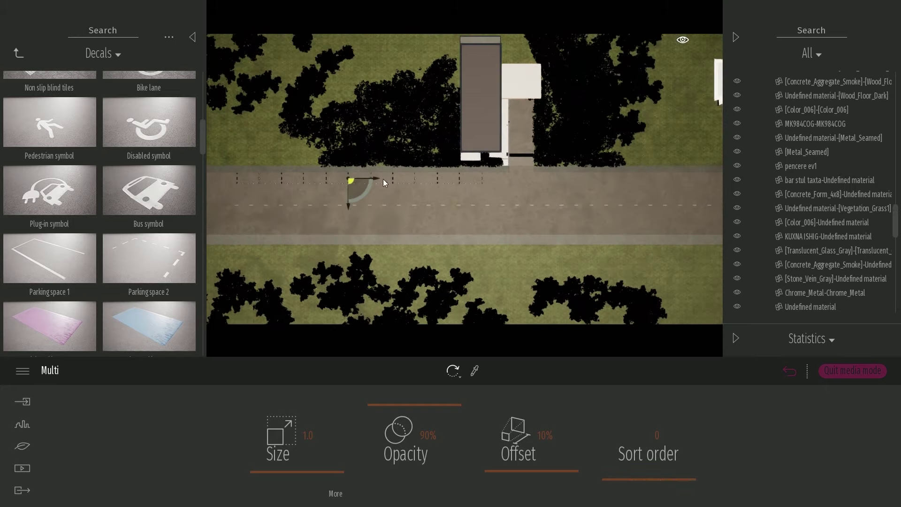
{"action": "left_click_drag", "start_coordinate": [376, 178], "coordinate": [700, 196]}
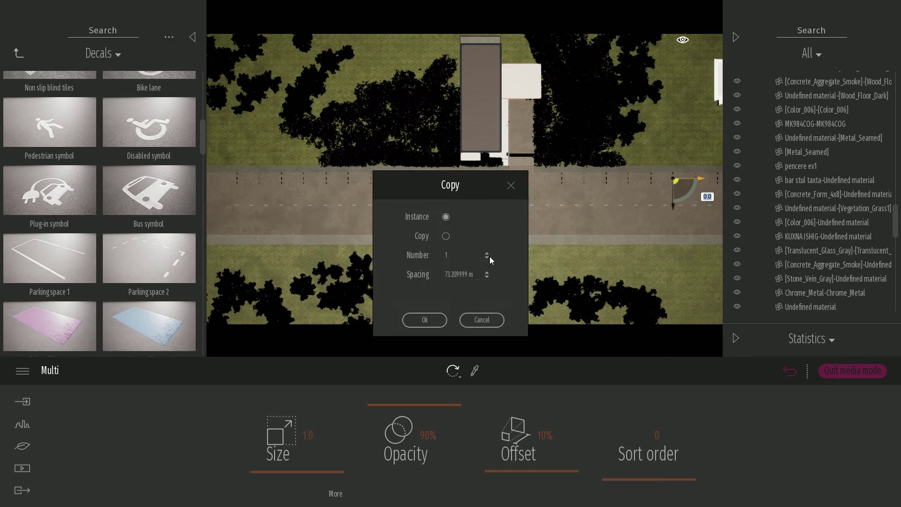
{"action": "left_click", "coordinate": [424, 318]}
Step: Copy the parking row to the opposite side of the road and shift it against the sidewalk edge
{"action": "left_click_drag", "start_coordinate": [586, 216], "coordinate": [404, 239], "text": "alt"}
{"action": "left_click", "coordinate": [424, 319]}
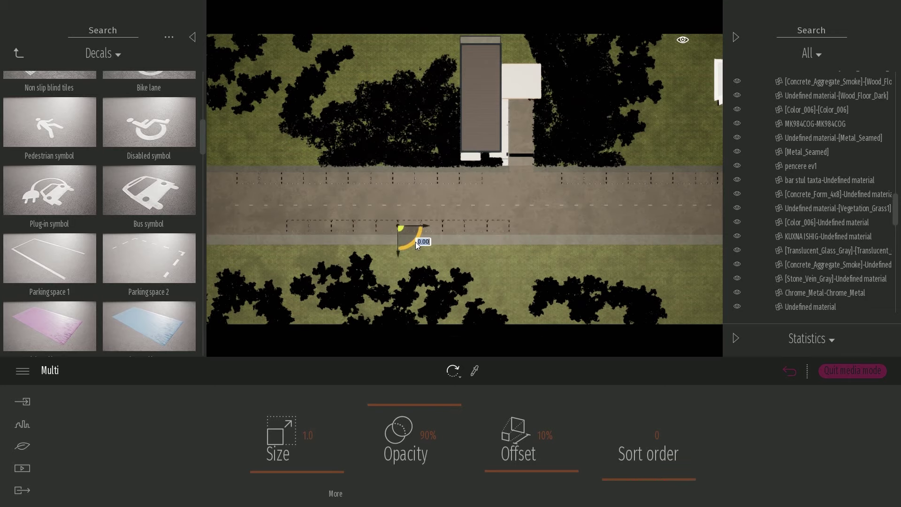
{"action": "scroll", "coordinate": [410, 252], "scroll_direction": "up", "scroll_amount": 3}
{"action": "scroll", "coordinate": [381, 188], "scroll_direction": "up", "scroll_amount": 3}
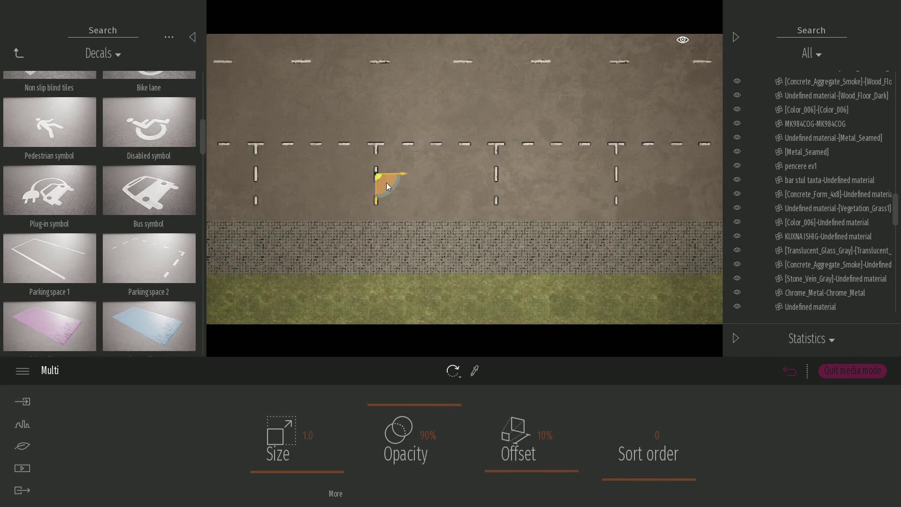
{"action": "left_click_drag", "start_coordinate": [386, 183], "coordinate": [389, 196]}
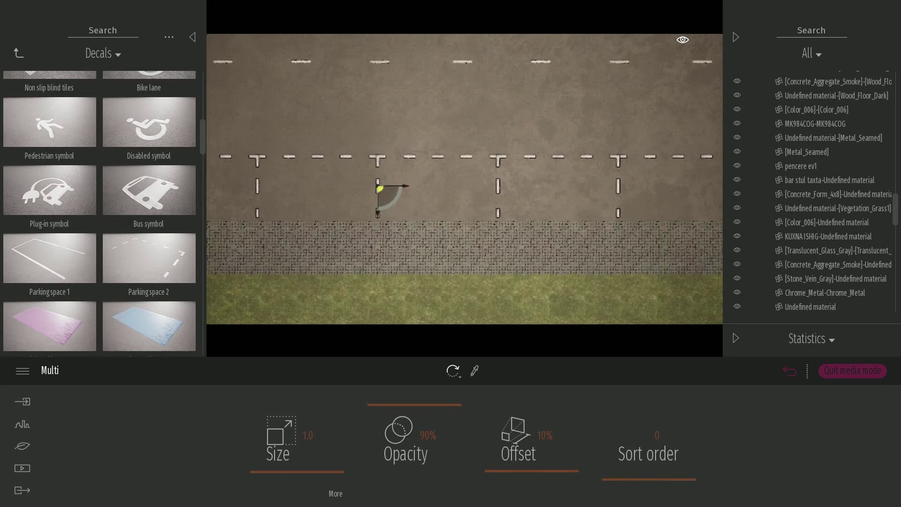
Step: Copy the opposite-side parking row about 50.11 m further along the road as one instance
{"action": "scroll", "coordinate": [380, 190], "scroll_direction": "down", "scroll_amount": 5}
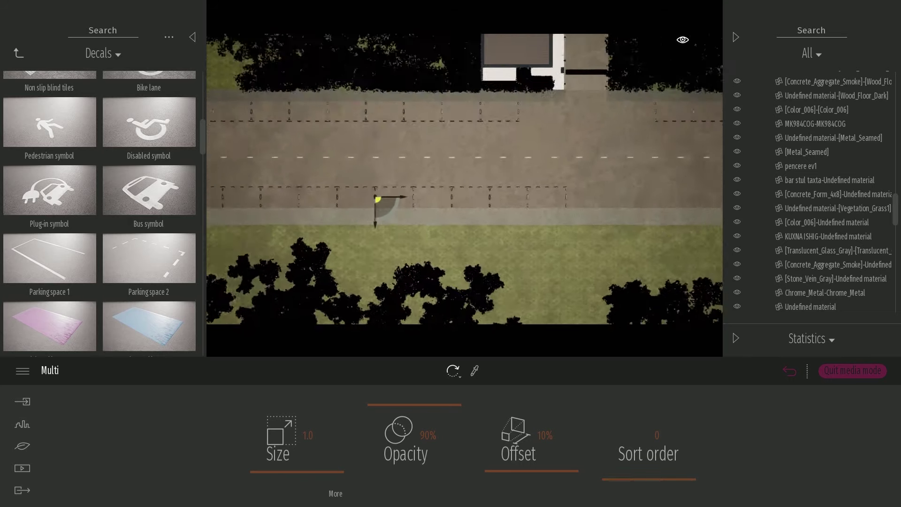
{"action": "scroll", "coordinate": [531, 187], "scroll_direction": "down", "scroll_amount": 1}
{"action": "left_click_drag", "start_coordinate": [374, 199], "coordinate": [703, 228], "text": "shift"}
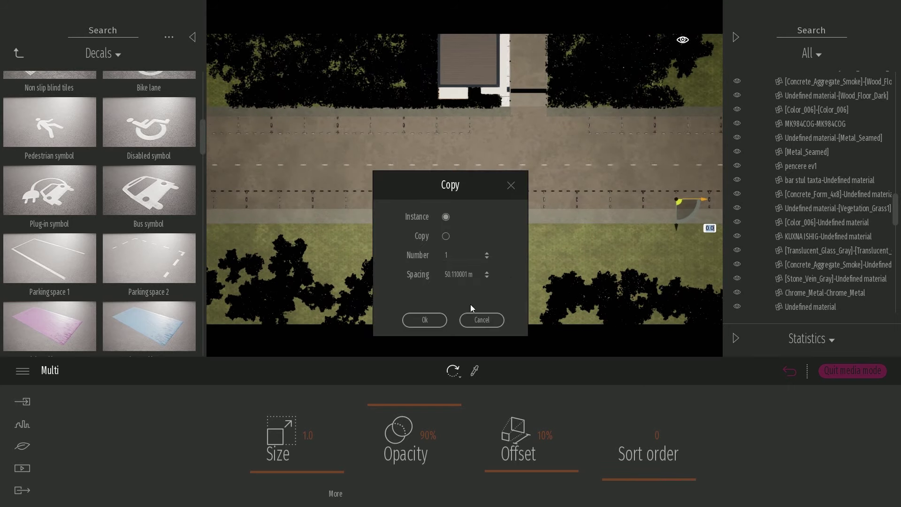
{"action": "left_click", "coordinate": [425, 320]}
Step: Delete the two parking spaces in front of the second house's driveway and the single space beyond it
{"action": "key", "text": "d"}
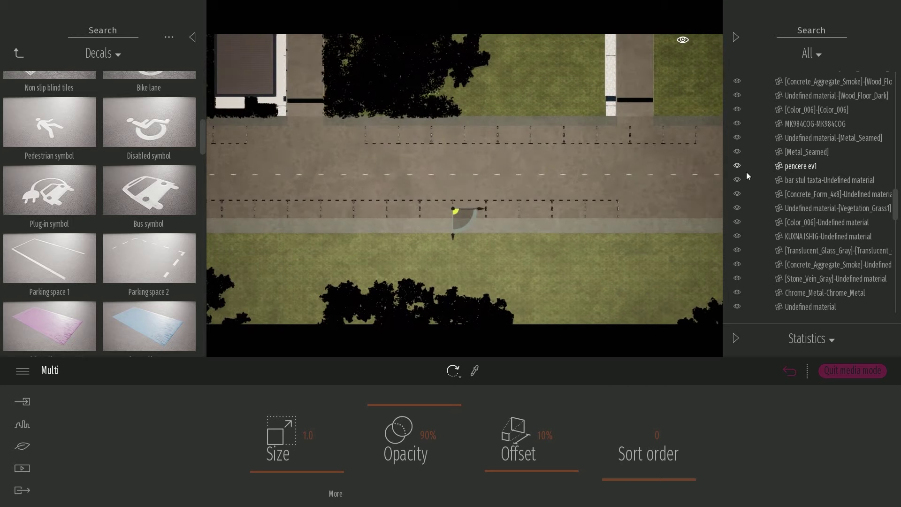
{"action": "middle_click_drag", "start_coordinate": [718, 140], "coordinate": [629, 167]}
{"action": "scroll", "coordinate": [542, 144], "scroll_direction": "up", "scroll_amount": 3}
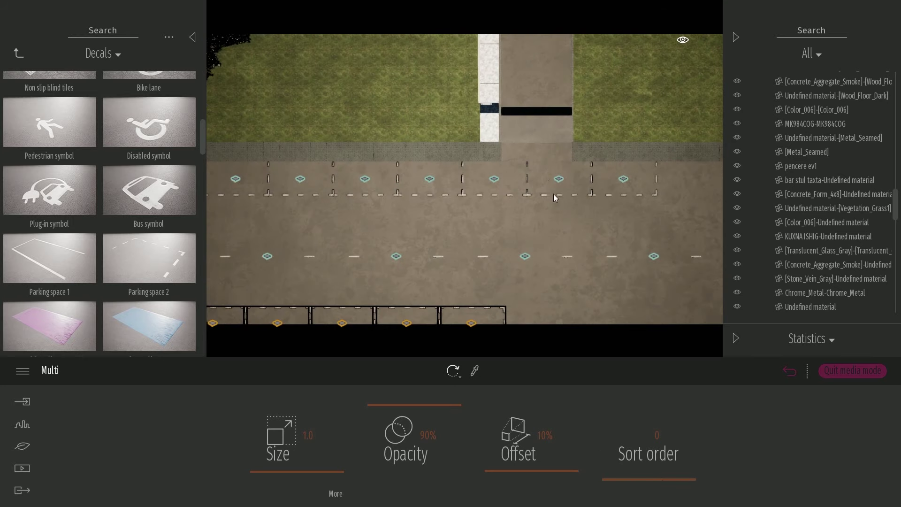
{"action": "left_click", "coordinate": [560, 179]}
{"action": "key", "text": "Delete"}
{"action": "left_click", "coordinate": [495, 179]}
{"action": "key", "text": "Delete"}
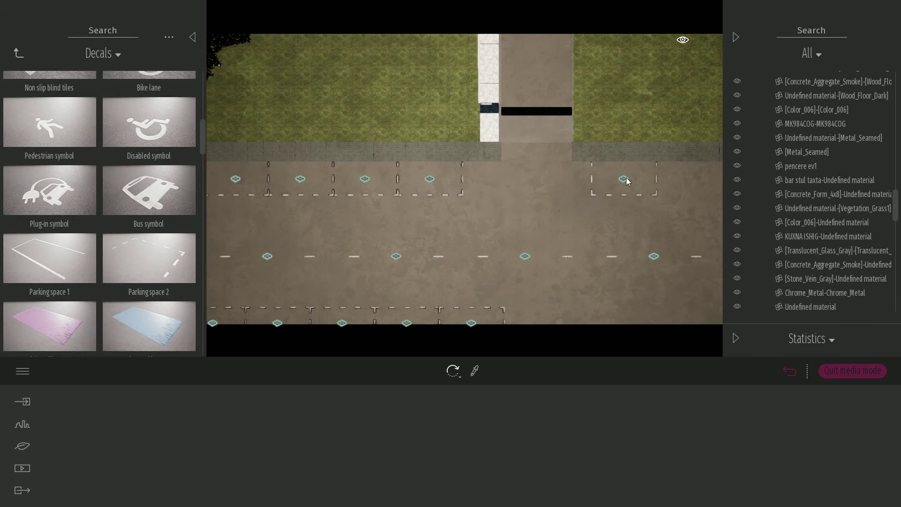
{"action": "left_click", "coordinate": [624, 178]}
{"action": "scroll", "coordinate": [620, 174], "scroll_direction": "down", "scroll_amount": 3}
{"action": "key", "text": "Delete"}
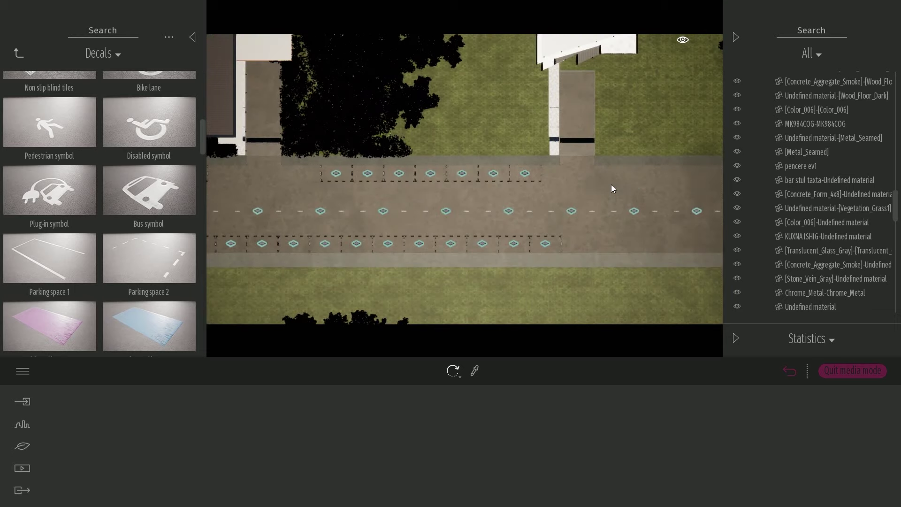
Step: Check the markings around the first house's driveway and return to the perspective view
{"action": "middle_click_drag", "start_coordinate": [293, 167], "coordinate": [470, 158]}
{"action": "left_click", "coordinate": [266, 199]}
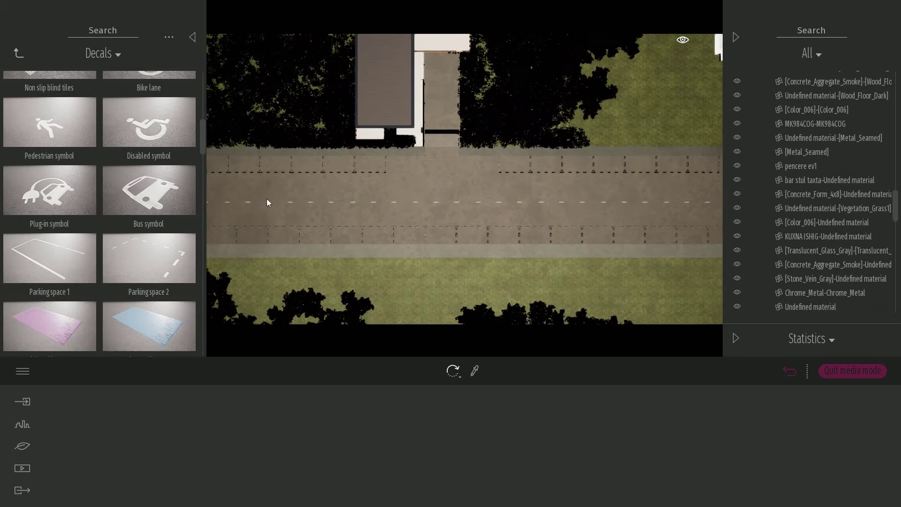
{"action": "scroll", "coordinate": [451, 191], "scroll_direction": "up", "scroll_amount": 1}
{"action": "scroll", "coordinate": [453, 195], "scroll_direction": "up", "scroll_amount": 3}
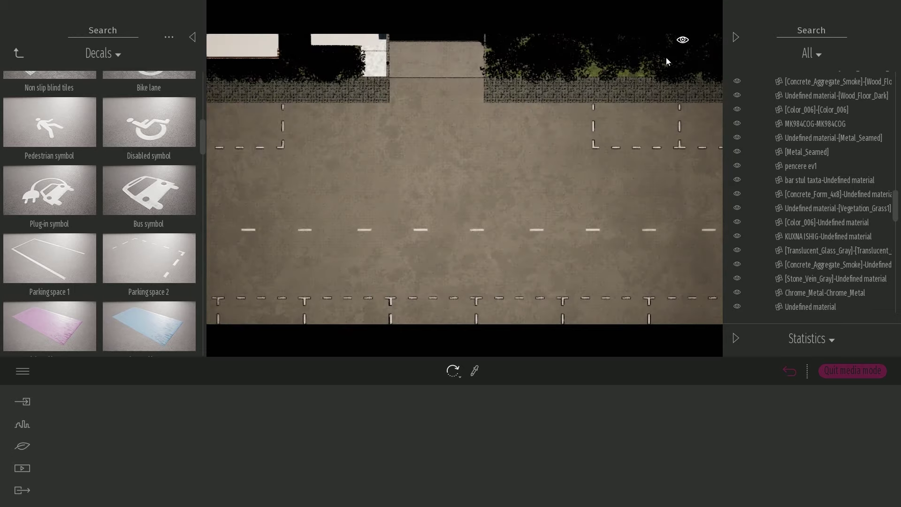
{"action": "left_click", "coordinate": [683, 41]}
{"action": "left_click", "coordinate": [633, 93]}
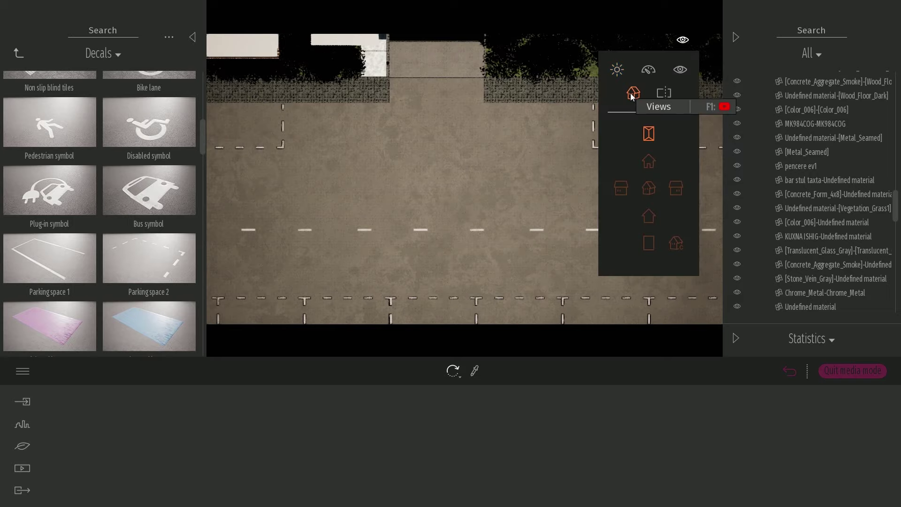
{"action": "left_click", "coordinate": [649, 188]}
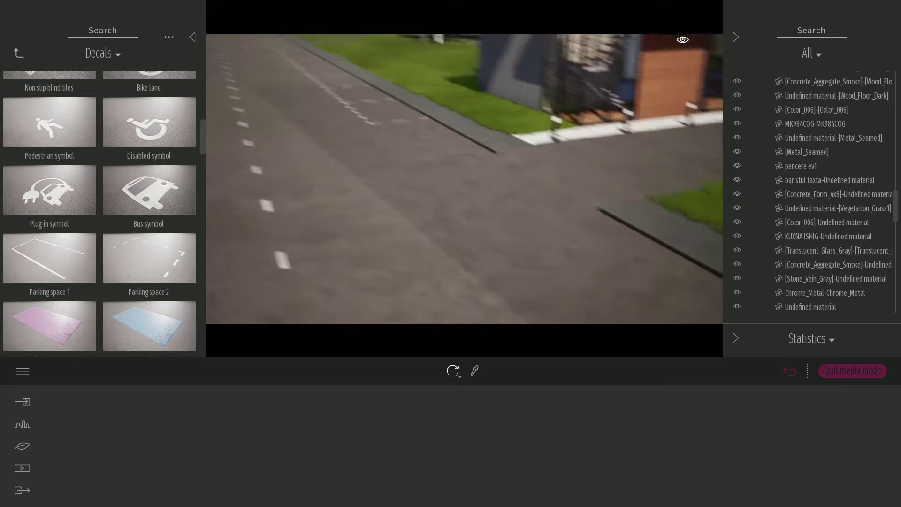
Step: Place a Stains 1 decal on the road in front of the driveway at size 6.6 and 30% opacity
{"action": "scroll", "coordinate": [94, 246], "scroll_direction": "down", "scroll_amount": 2}
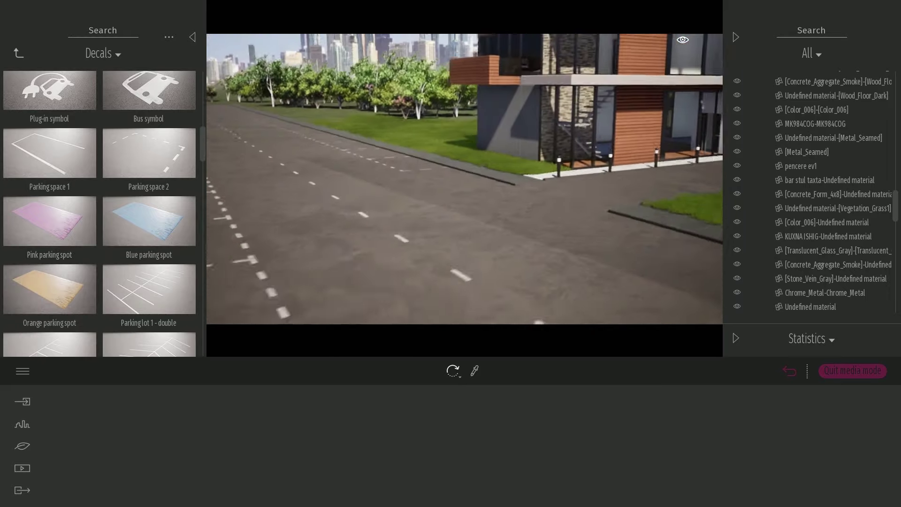
{"action": "scroll", "coordinate": [148, 231], "scroll_direction": "down", "scroll_amount": 5}
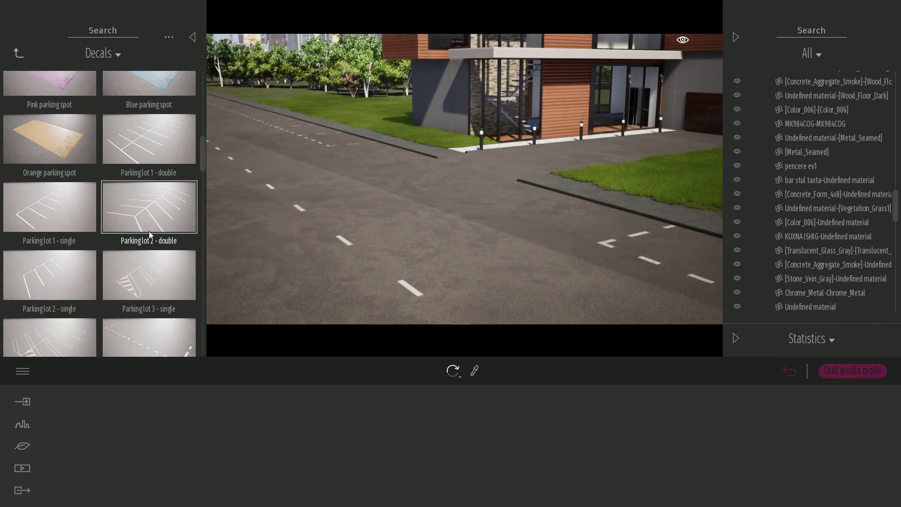
{"action": "scroll", "coordinate": [149, 230], "scroll_direction": "down", "scroll_amount": 6}
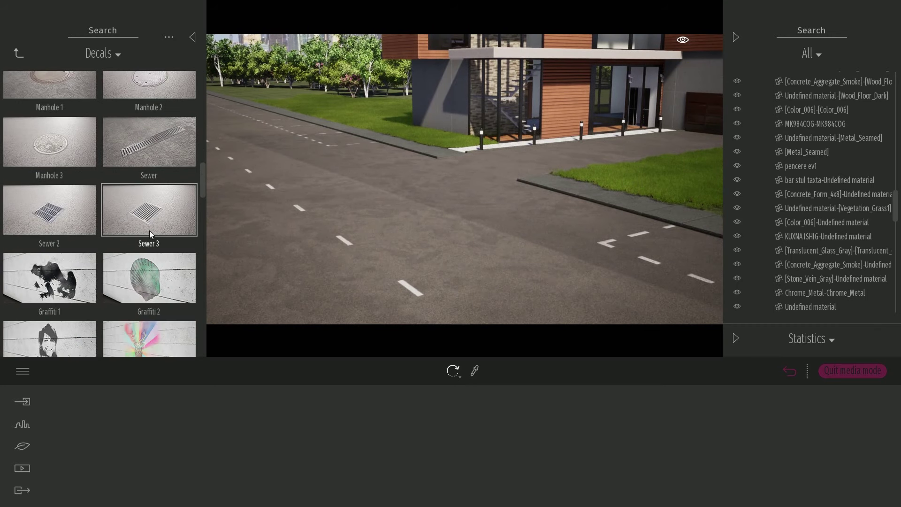
{"action": "scroll", "coordinate": [150, 235], "scroll_direction": "down", "scroll_amount": 6}
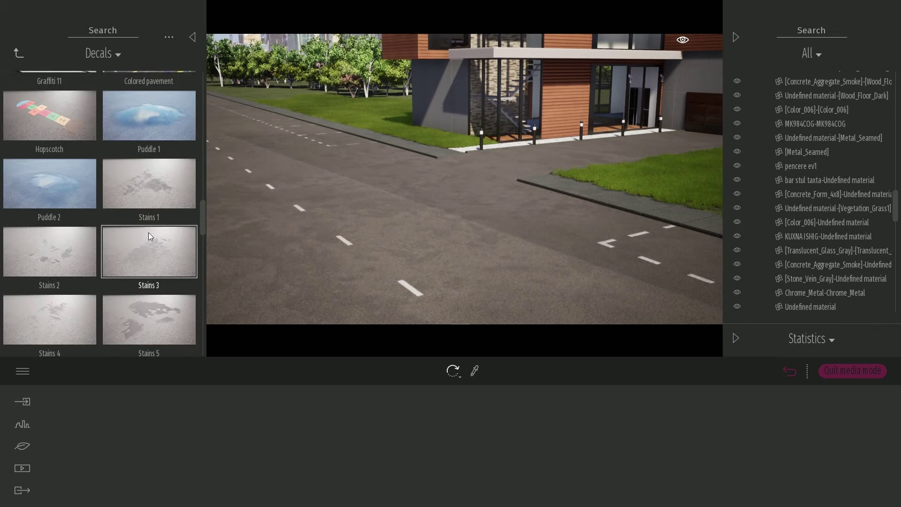
{"action": "left_click_drag", "start_coordinate": [134, 204], "coordinate": [452, 231]}
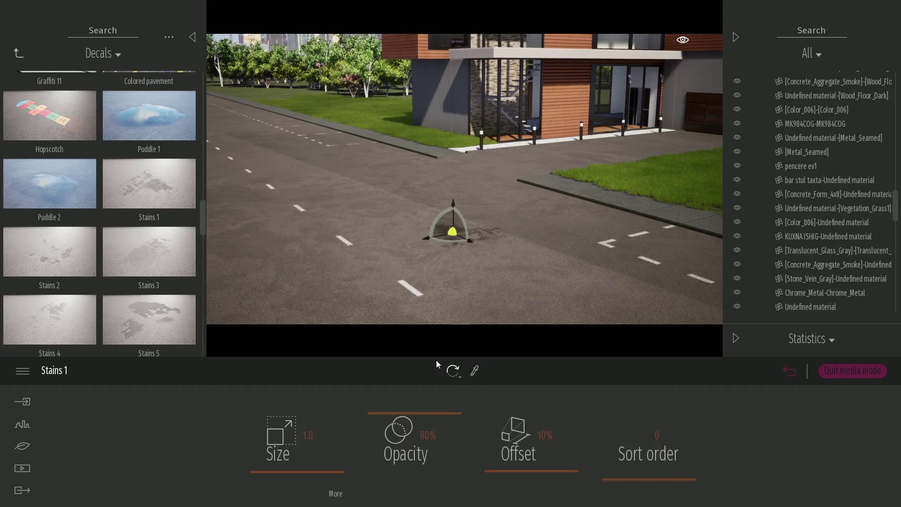
{"action": "left_click_drag", "start_coordinate": [297, 475], "coordinate": [379, 408]}
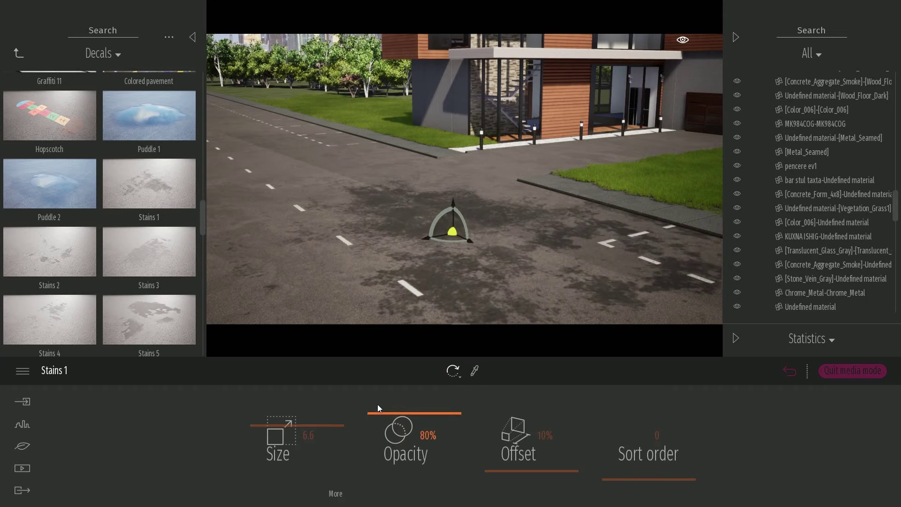
{"action": "left_click_drag", "start_coordinate": [436, 243], "coordinate": [460, 199]}
{"action": "left_click_drag", "start_coordinate": [393, 417], "coordinate": [399, 455]}
Step: Place a Stains 3 decal by the parking row opposite the house, set size 10.0 and 27% opacity, and shift it sideways
{"action": "right_click_drag", "start_coordinate": [490, 282], "coordinate": [430, 268]}
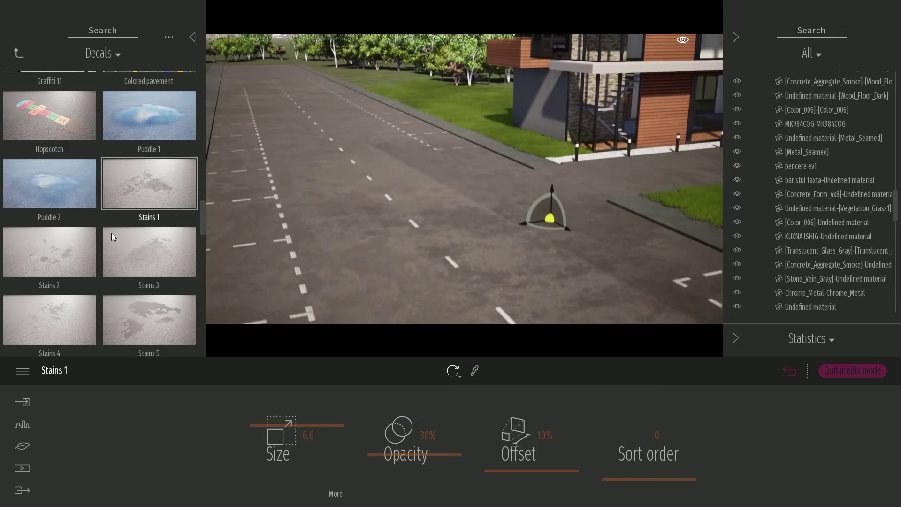
{"action": "left_click_drag", "start_coordinate": [112, 234], "coordinate": [310, 182]}
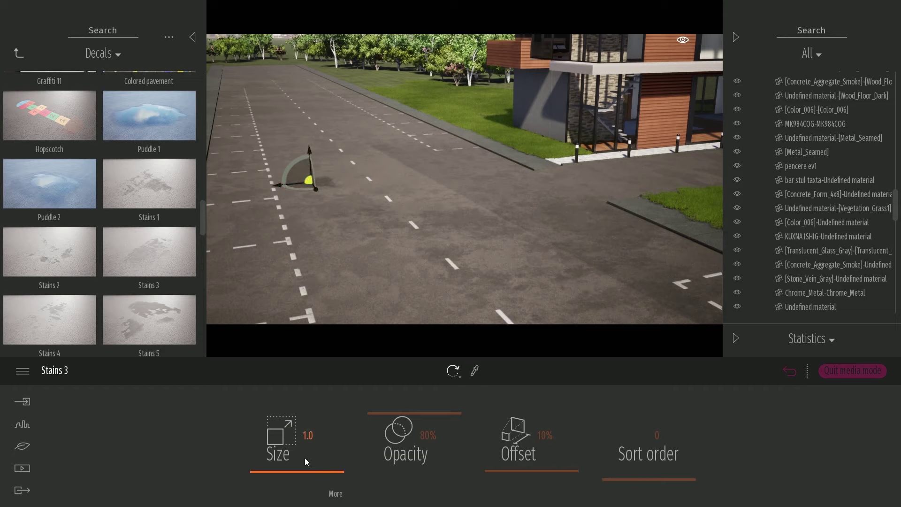
{"action": "left_click_drag", "start_coordinate": [305, 458], "coordinate": [310, 396]}
{"action": "left_click_drag", "start_coordinate": [398, 413], "coordinate": [399, 458]}
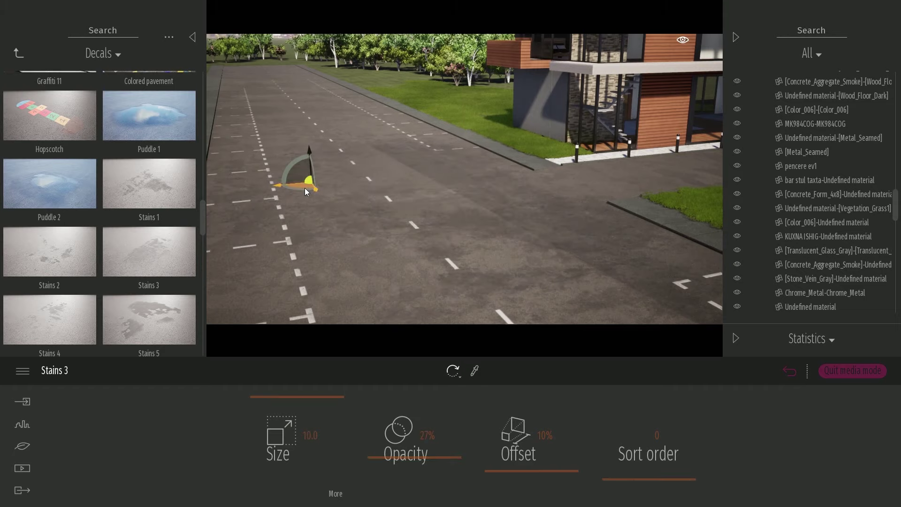
{"action": "left_click_drag", "start_coordinate": [307, 183], "coordinate": [225, 170]}
Step: Add another Stains 1 decal near the house-side parking row, set size 9.3, reduce its opacity and nudge it along the road
{"action": "left_click", "coordinate": [151, 183]}
{"action": "left_click", "coordinate": [399, 170]}
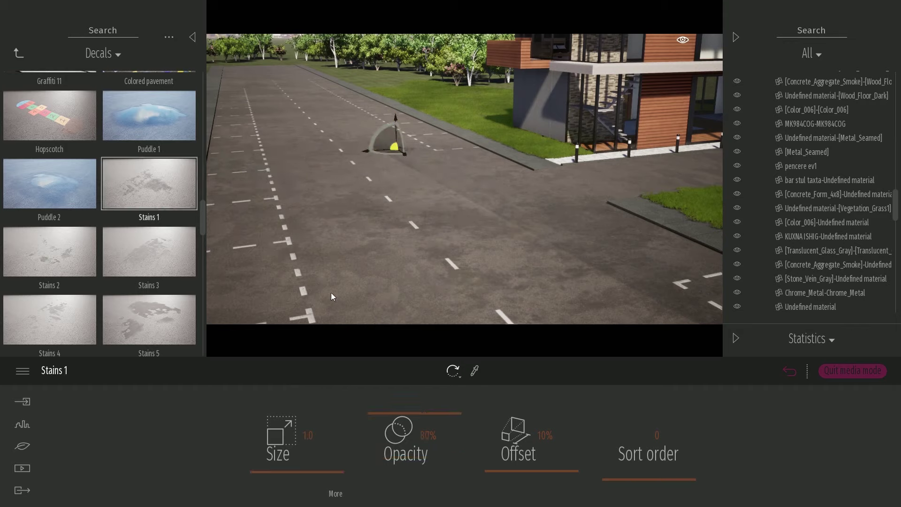
{"action": "left_click_drag", "start_coordinate": [300, 470], "coordinate": [302, 403]}
{"action": "left_click_drag", "start_coordinate": [431, 422], "coordinate": [431, 450]}
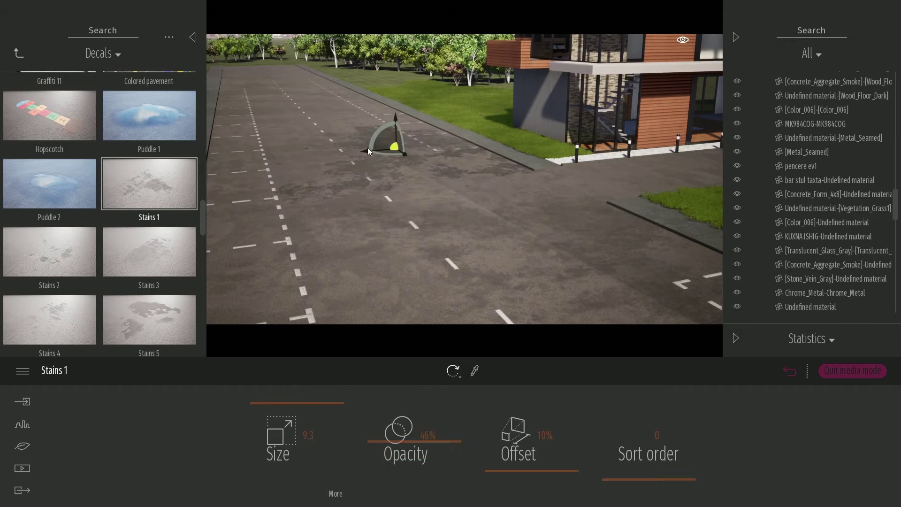
{"action": "left_click_drag", "start_coordinate": [391, 152], "coordinate": [395, 150]}
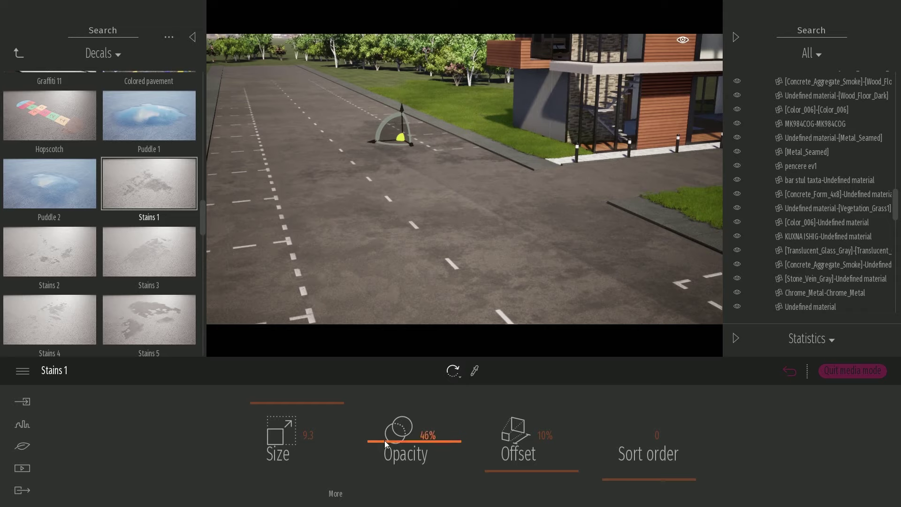
{"action": "left_click_drag", "start_coordinate": [385, 442], "coordinate": [384, 450]}
Step: Place a Stains 5 decal by the near end of the opposite parking row, enlarge it and lower its opacity
{"action": "scroll", "coordinate": [159, 275], "scroll_direction": "down", "scroll_amount": 2}
{"action": "left_click_drag", "start_coordinate": [158, 252], "coordinate": [323, 287]}
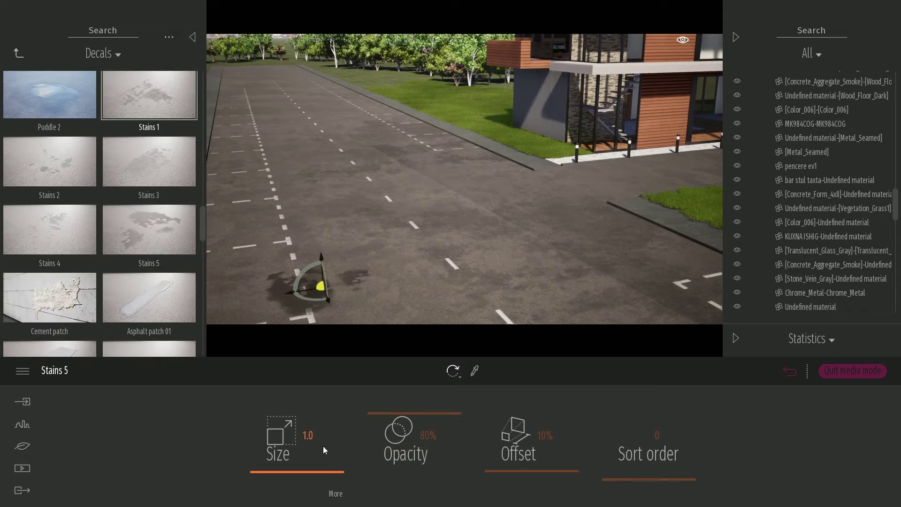
{"action": "left_click_drag", "start_coordinate": [324, 448], "coordinate": [330, 412]}
{"action": "left_click_drag", "start_coordinate": [386, 424], "coordinate": [398, 452]}
{"action": "right_click_drag", "start_coordinate": [375, 197], "coordinate": [368, 253]}
{"action": "left_click_drag", "start_coordinate": [356, 168], "coordinate": [409, 297]}
{"action": "key", "text": "Escape"}
Step: Place Asphalt patch 07 in the near lane and Asphalt patch 08 further along the road at size 1.5
{"action": "right_click_drag", "start_coordinate": [508, 192], "coordinate": [484, 155]}
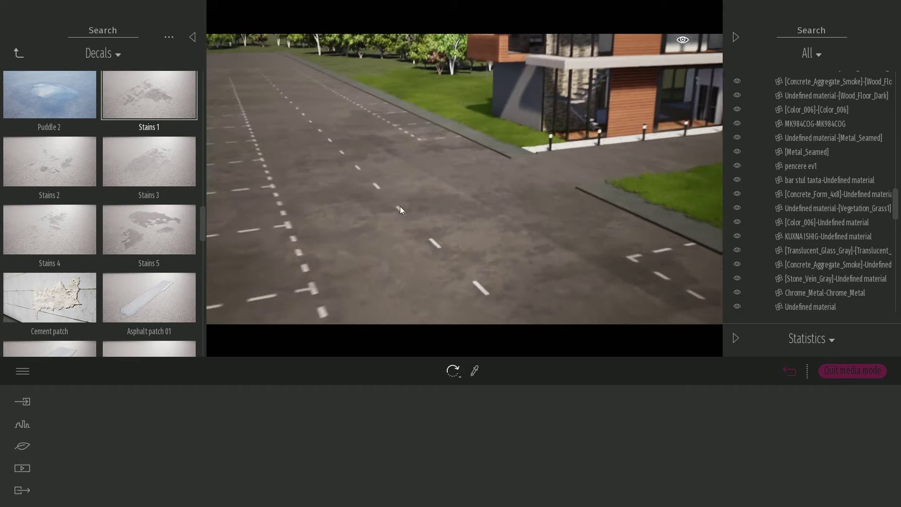
{"action": "scroll", "coordinate": [150, 183], "scroll_direction": "down", "scroll_amount": 4}
{"action": "key", "text": "d"}
{"action": "left_click_drag", "start_coordinate": [173, 268], "coordinate": [419, 238]}
{"action": "scroll", "coordinate": [80, 332], "scroll_direction": "down", "scroll_amount": 1}
{"action": "left_click_drag", "start_coordinate": [81, 332], "coordinate": [333, 150]}
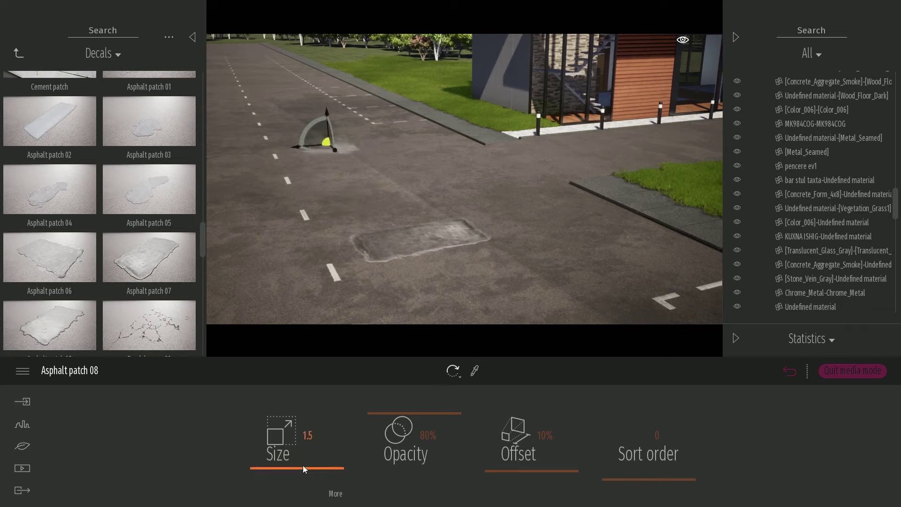
Step: Place Asphalt patch 06 beside the rectangular patch at 100% opacity and add Asphalt patch 04 in front of it
{"action": "left_click_drag", "start_coordinate": [52, 259], "coordinate": [421, 287]}
{"action": "left_click", "coordinate": [466, 411]}
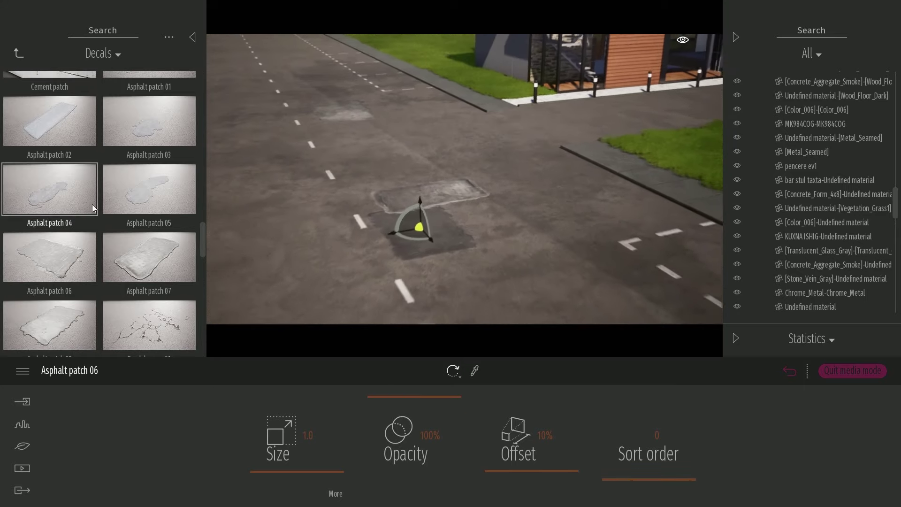
{"action": "left_click_drag", "start_coordinate": [91, 202], "coordinate": [502, 303]}
{"action": "right_click_drag", "start_coordinate": [470, 201], "coordinate": [399, 172]}
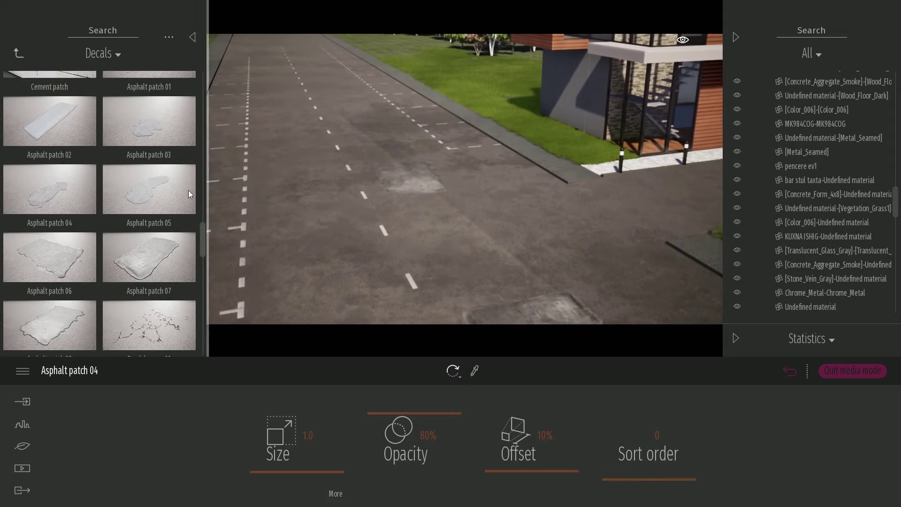
Step: Place Asphalt patch 05 in the house-side lane and Asphalt patch 02 across the centre line, rotating patch 02 by 90 degrees
{"action": "left_click_drag", "start_coordinate": [188, 190], "coordinate": [447, 237]}
{"action": "left_click_drag", "start_coordinate": [176, 129], "coordinate": [280, 150]}
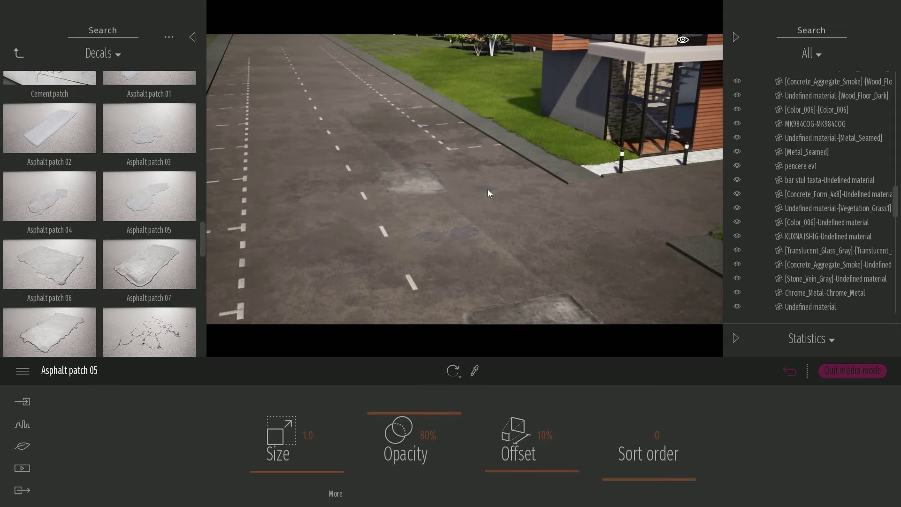
{"action": "left_click_drag", "start_coordinate": [50, 123], "coordinate": [376, 221]}
{"action": "type", "text": "90"}
{"action": "key", "text": "Return"}
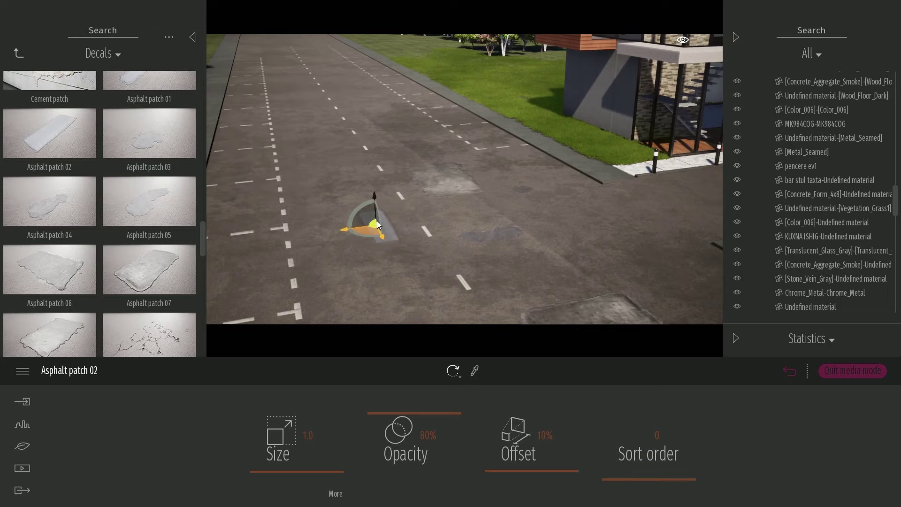
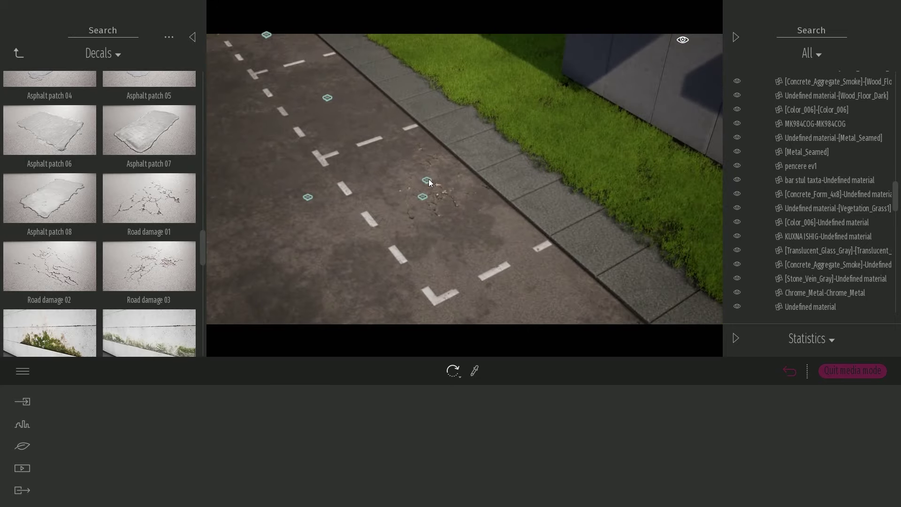
Step: Move the road damage cracks out of the end parking space to the road edge just beyond it
{"action": "left_click", "coordinate": [427, 181]}
{"action": "left_click_drag", "start_coordinate": [423, 159], "coordinate": [541, 205]}
{"action": "key", "text": "Escape"}
{"action": "right_click_drag", "start_coordinate": [542, 168], "coordinate": [542, 186]}
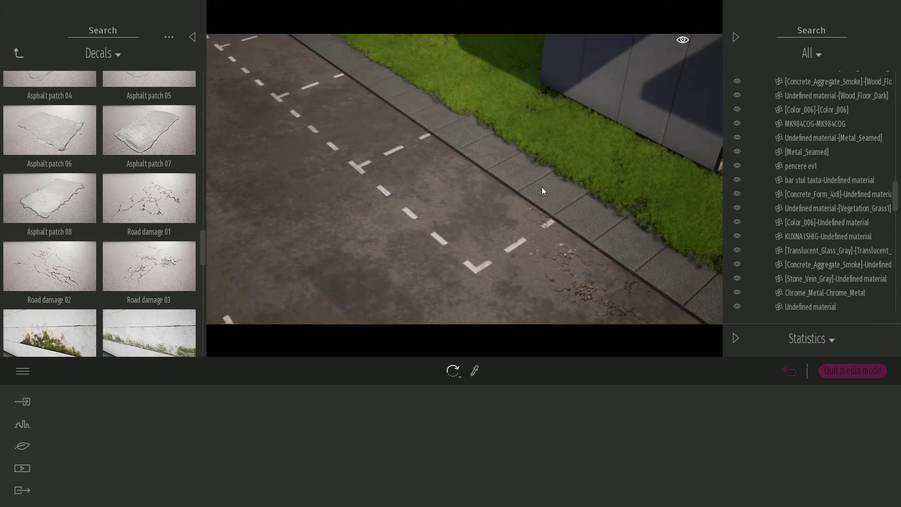
Step: Place a Blue parking spot decal inside the end parking space beside the sidewalk
{"action": "scroll", "coordinate": [102, 167], "scroll_direction": "down", "scroll_amount": 10}
{"action": "scroll", "coordinate": [108, 166], "scroll_direction": "up", "scroll_amount": 15}
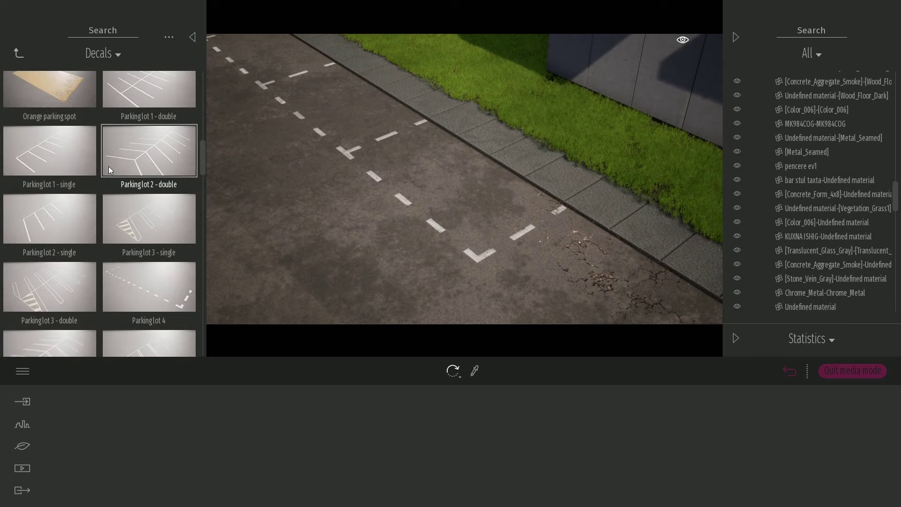
{"action": "scroll", "coordinate": [109, 166], "scroll_direction": "up", "scroll_amount": 5}
{"action": "left_click_drag", "start_coordinate": [145, 217], "coordinate": [451, 177]}
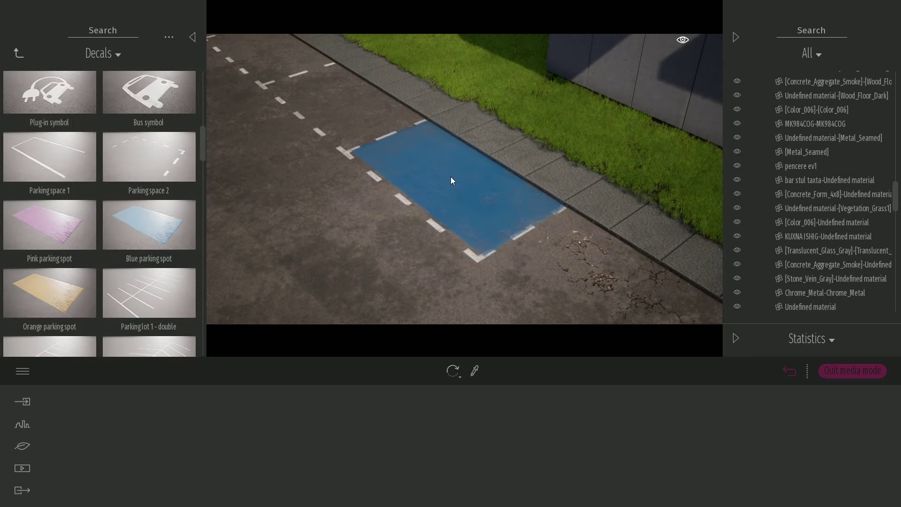
Step: Nudge the blue parking spot within the white markings of the end parking space
{"action": "scroll", "coordinate": [57, 211], "scroll_direction": "up", "scroll_amount": 3}
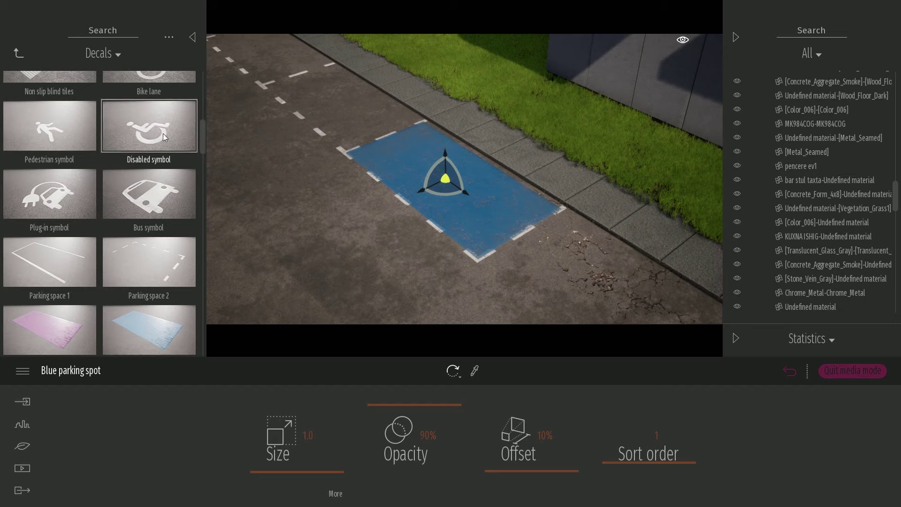
{"action": "scroll", "coordinate": [454, 223], "scroll_direction": "up", "scroll_amount": 5}
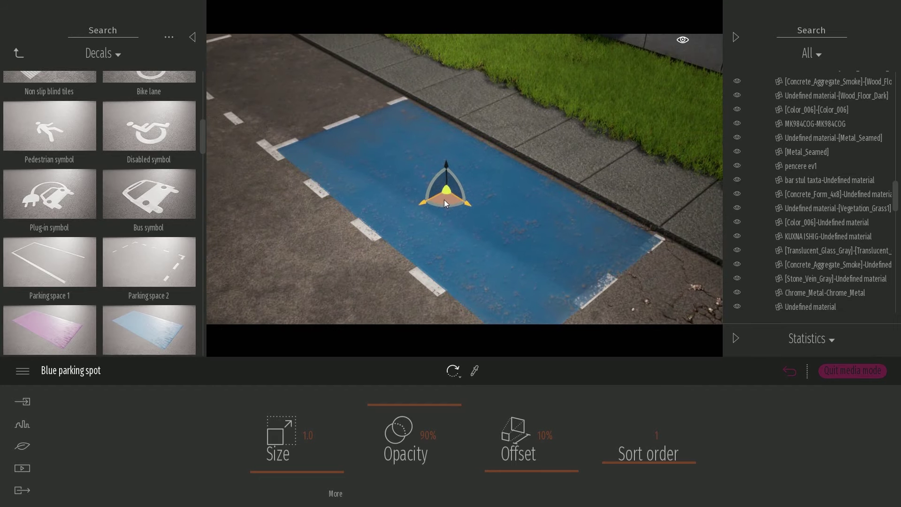
{"action": "mouse_move", "coordinate": [587, 220]}
{"action": "middle_mouse_down"}
{"action": "mouse_move", "coordinate": [588, 211]}
{"action": "mouse_move", "coordinate": [587, 220]}
{"action": "middle_mouse_up"}
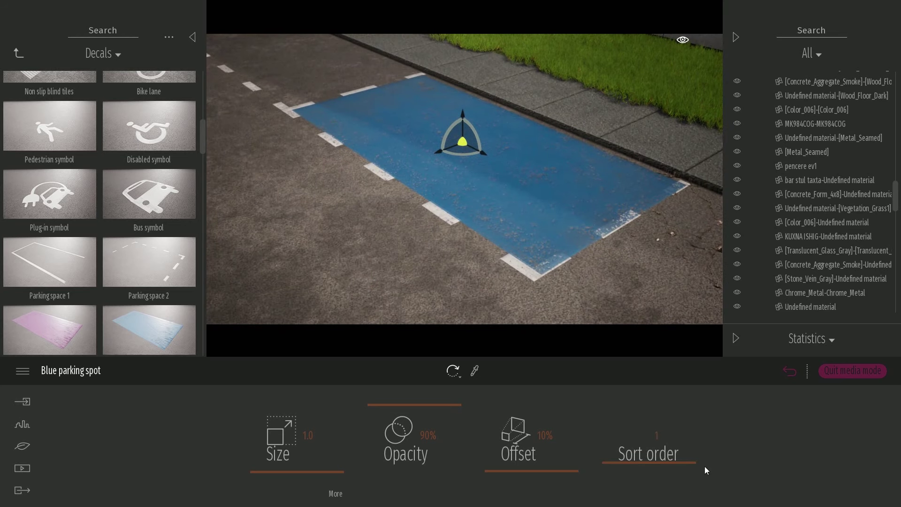
{"action": "key", "text": "w"}
{"action": "right_click_drag", "start_coordinate": [560, 249], "coordinate": [558, 255]}
{"action": "left_click_drag", "start_coordinate": [458, 169], "coordinate": [469, 164]}
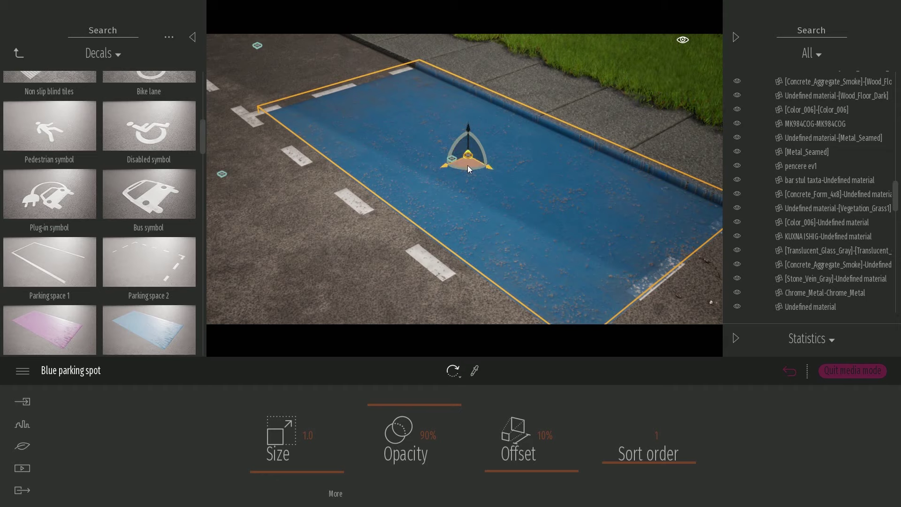
Step: Align the blue parking spot decal with the dashed parking outline and set the outline's sort order to 2
{"action": "mouse_move", "coordinate": [467, 165]}
{"action": "left_mouse_down"}
{"action": "mouse_move", "coordinate": [449, 171]}
{"action": "mouse_move", "coordinate": [463, 165]}
{"action": "left_mouse_up"}
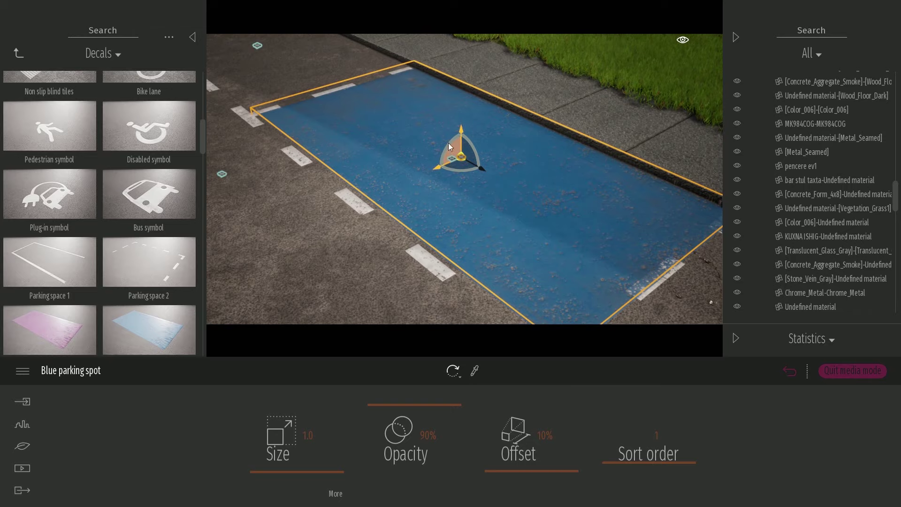
{"action": "left_click", "coordinate": [449, 163]}
{"action": "left_click", "coordinate": [343, 128]}
{"action": "key", "text": "w"}
{"action": "right_click_drag", "start_coordinate": [342, 128], "coordinate": [446, 244]}
{"action": "key", "text": "s"}
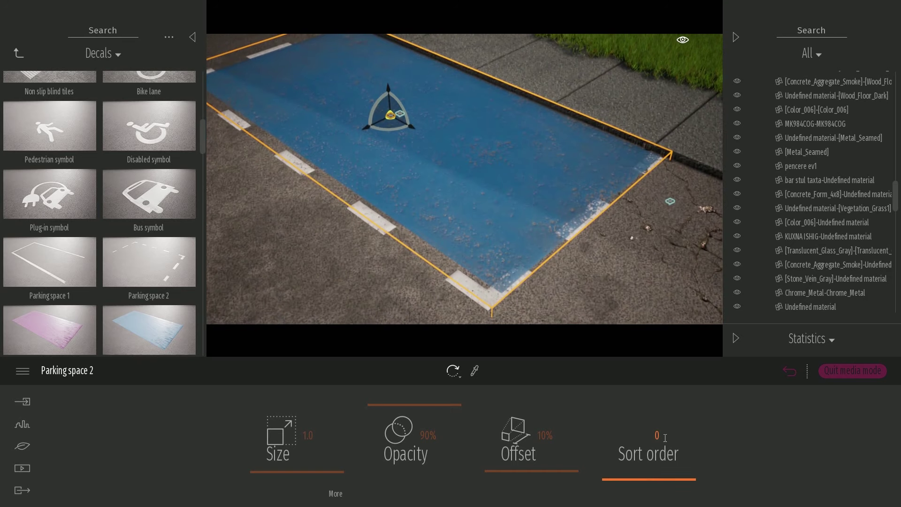
{"action": "left_click_drag", "start_coordinate": [638, 478], "coordinate": [645, 432]}
{"action": "middle_click_drag", "start_coordinate": [452, 250], "coordinate": [466, 234]}
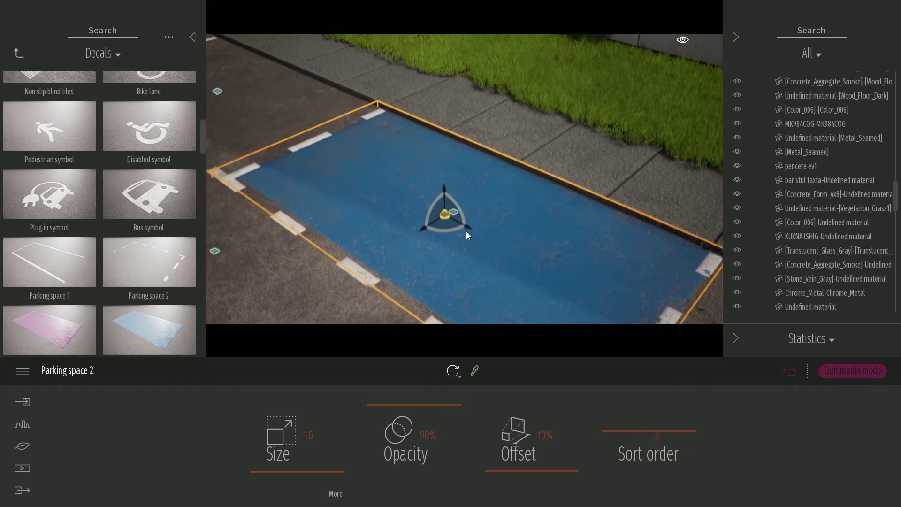
{"action": "middle_click_drag", "start_coordinate": [526, 245], "coordinate": [540, 226]}
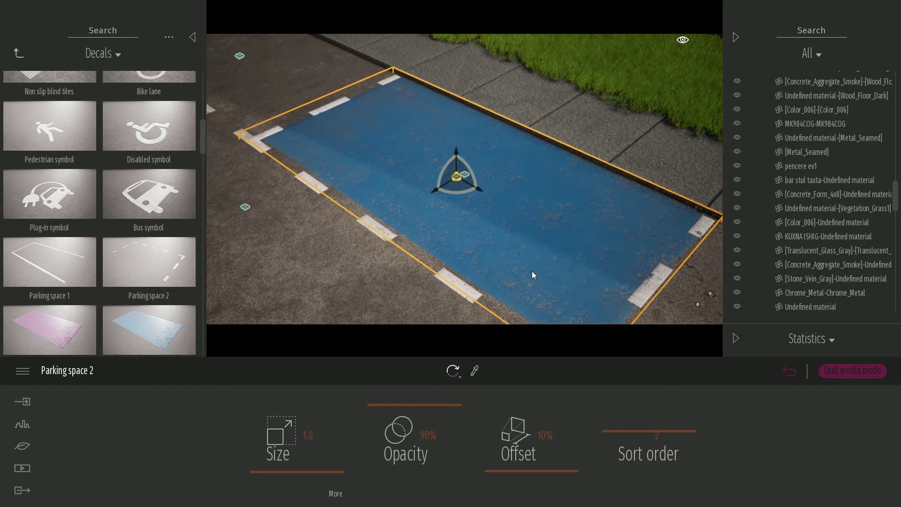
{"action": "key", "text": "Escape"}
Step: Copy the blue parking spot and its dashed outline along the kerb as two instances spaced 5.03 m apart
{"action": "left_click", "coordinate": [466, 174]}
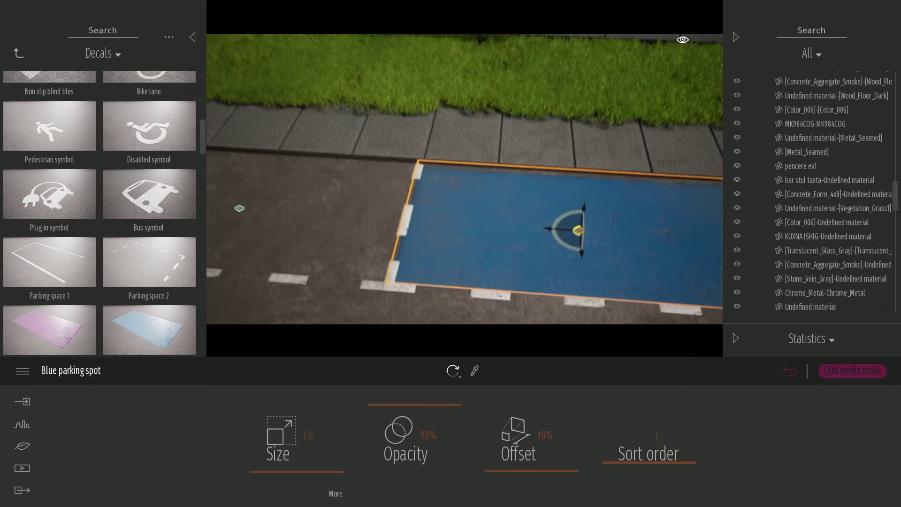
{"action": "left_click_drag", "start_coordinate": [531, 209], "coordinate": [271, 196]}
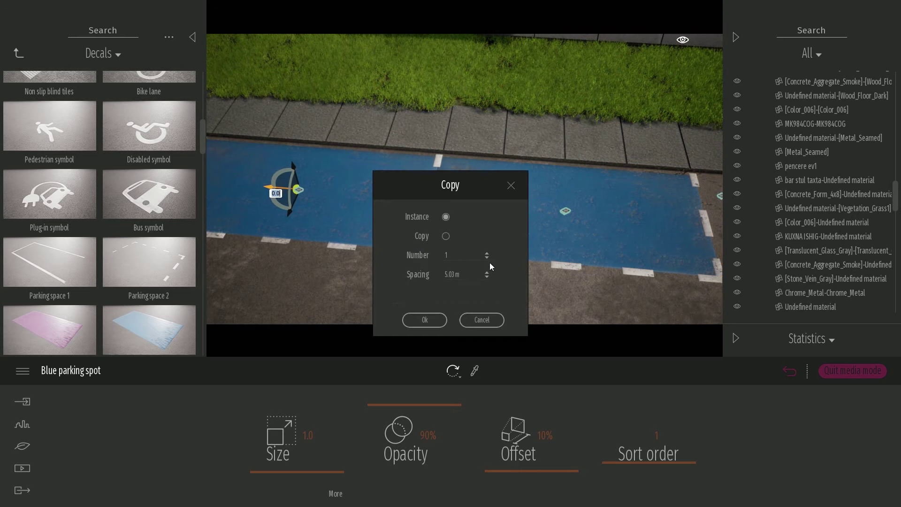
{"action": "left_click", "coordinate": [421, 320]}
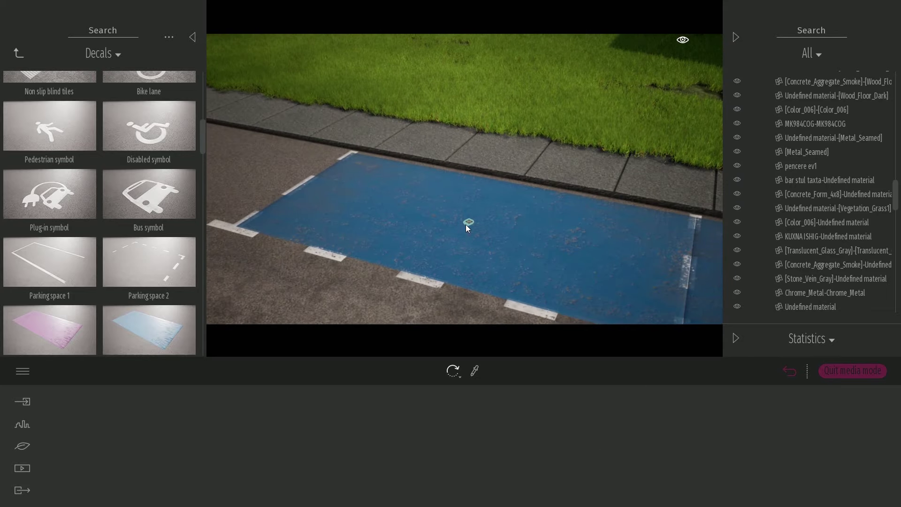
Step: Set the sort order of the farthest copied parking outline to 2 and of the middle one to 3
{"action": "left_click", "coordinate": [466, 225]}
{"action": "left_click_drag", "start_coordinate": [635, 470], "coordinate": [636, 438]}
{"action": "key", "text": "d"}
{"action": "right_click_drag", "start_coordinate": [404, 234], "coordinate": [443, 238]}
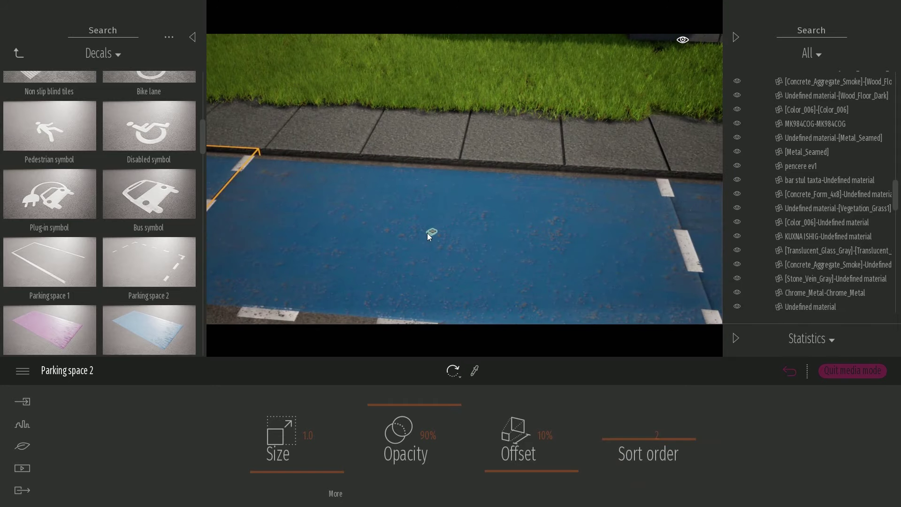
{"action": "left_click", "coordinate": [428, 233]}
{"action": "left_click_drag", "start_coordinate": [629, 461], "coordinate": [628, 422]}
{"action": "right_click_drag", "start_coordinate": [529, 227], "coordinate": [517, 221]}
{"action": "key", "text": "a"}
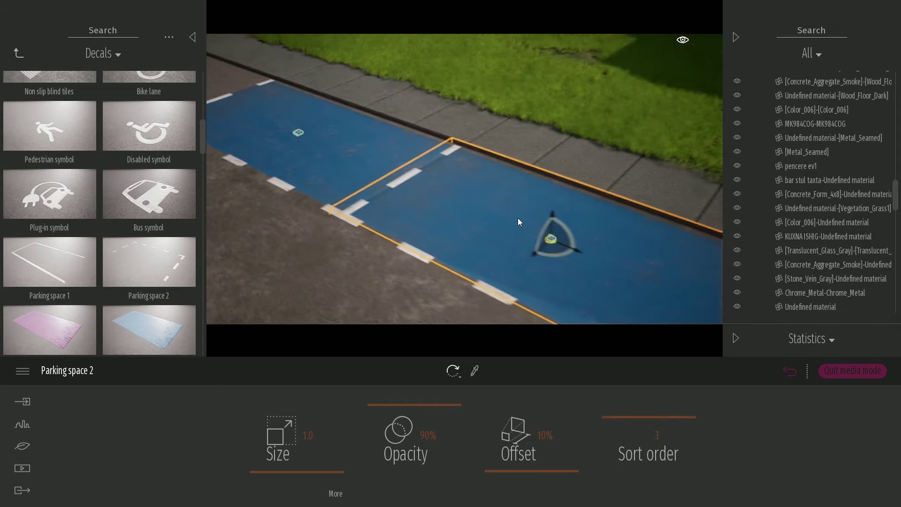
{"action": "key", "text": "Escape"}
Step: Place a Disabled symbol decal on the blue space nearest the house entrance and set its sort order to 5
{"action": "key", "text": "d"}
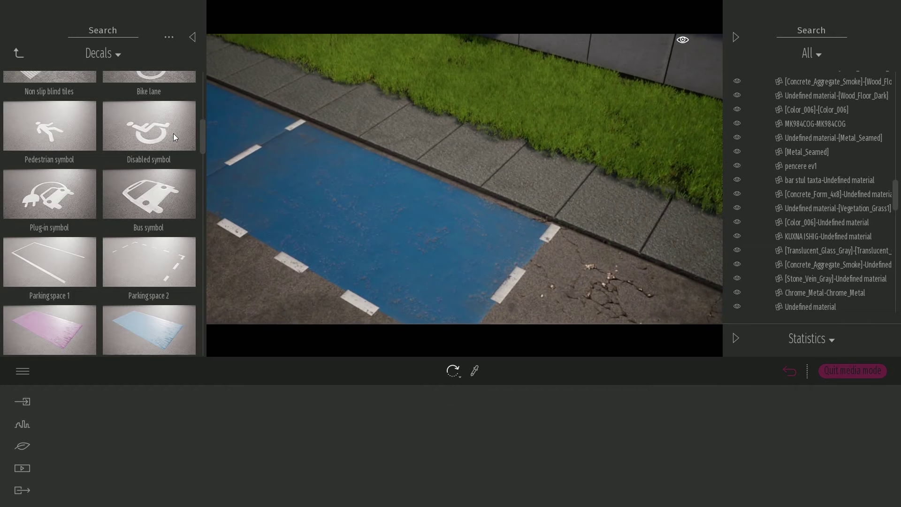
{"action": "left_click_drag", "start_coordinate": [174, 133], "coordinate": [370, 210]}
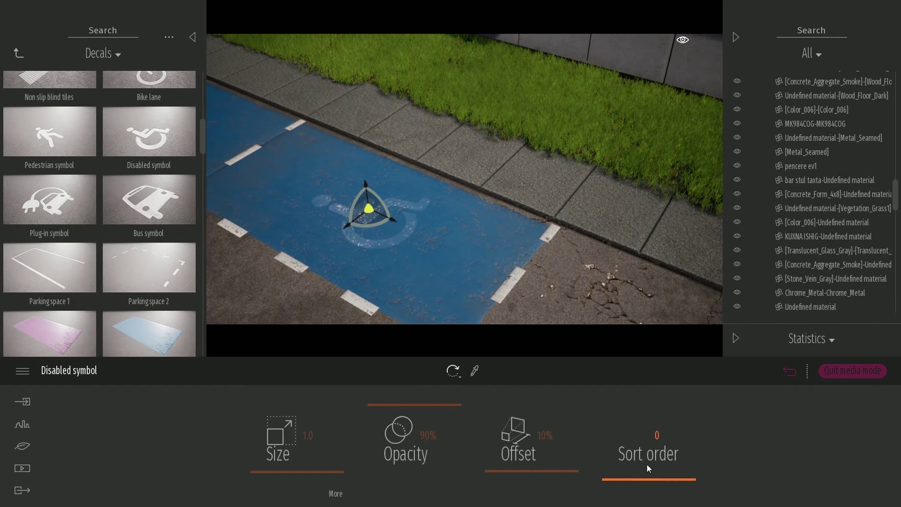
{"action": "left_click_drag", "start_coordinate": [647, 465], "coordinate": [629, 364]}
Step: Copy the Disabled symbol onto the other two parking spaces as 2 instances with 4.94 m spacing
{"action": "right_click_drag", "start_coordinate": [460, 254], "coordinate": [570, 208]}
{"action": "scroll", "coordinate": [426, 195], "scroll_direction": "up", "scroll_amount": 1}
{"action": "left_click_drag", "start_coordinate": [542, 218], "coordinate": [418, 189], "text": "alt"}
{"action": "left_click", "coordinate": [487, 253]}
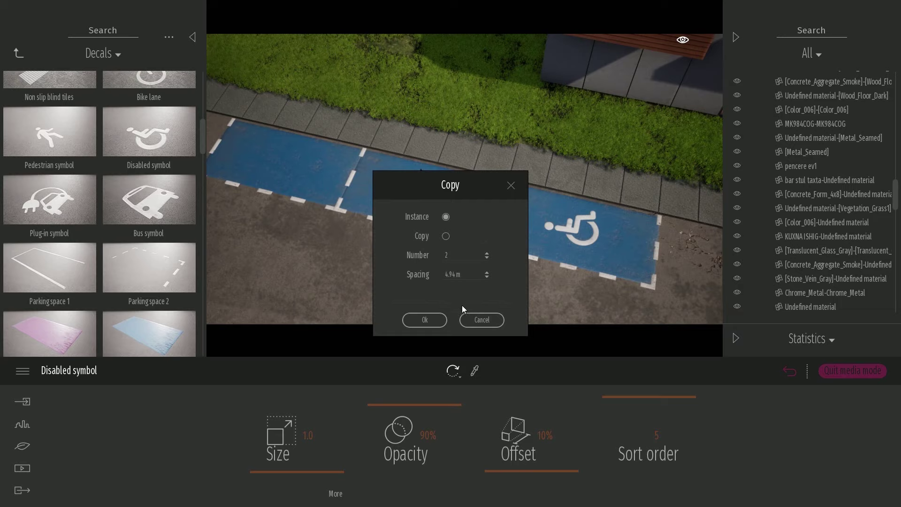
{"action": "left_click", "coordinate": [425, 320]}
Step: Leave the decals and open the City category of the furniture library
{"action": "right_click_drag", "start_coordinate": [431, 218], "coordinate": [429, 196]}
{"action": "left_click", "coordinate": [19, 54]}
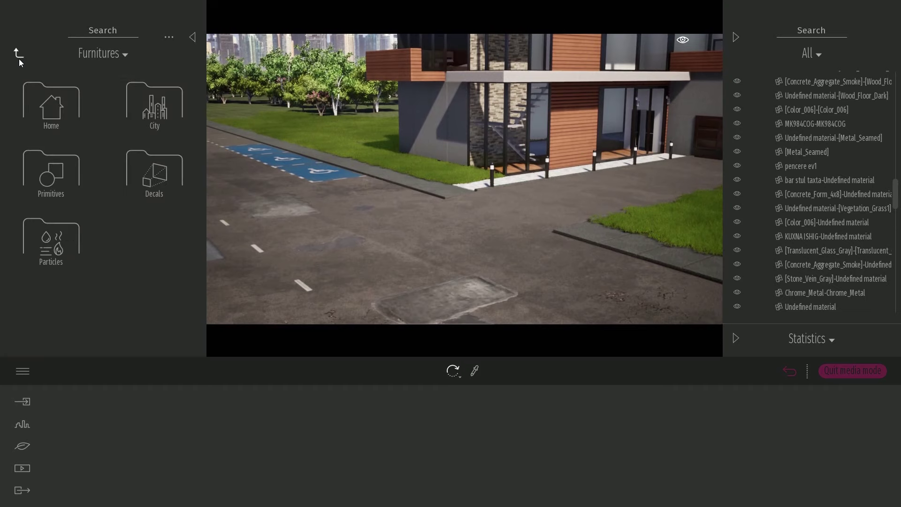
{"action": "left_click", "coordinate": [19, 55]}
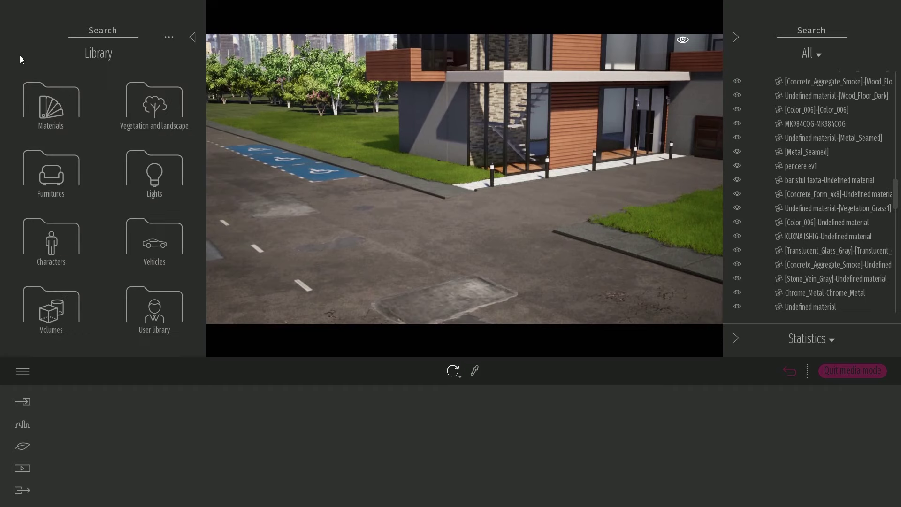
{"action": "left_click", "coordinate": [55, 174]}
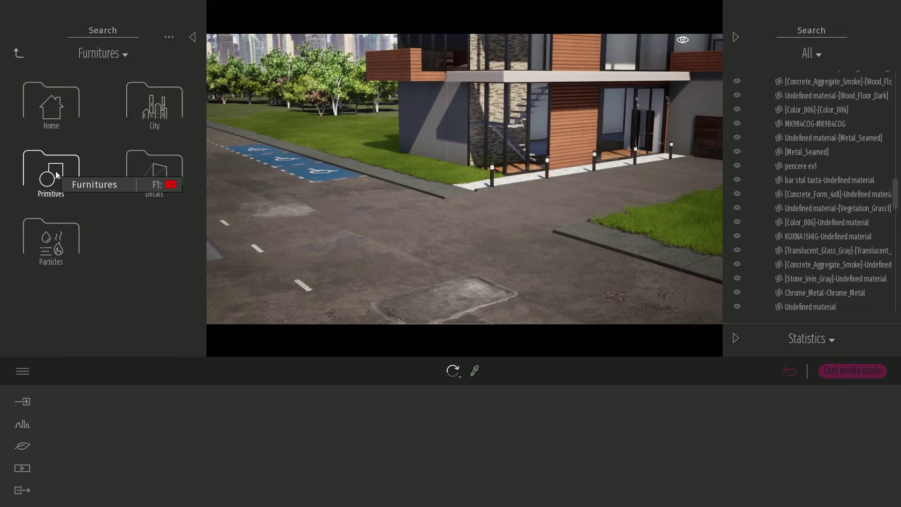
{"action": "left_click", "coordinate": [66, 100]}
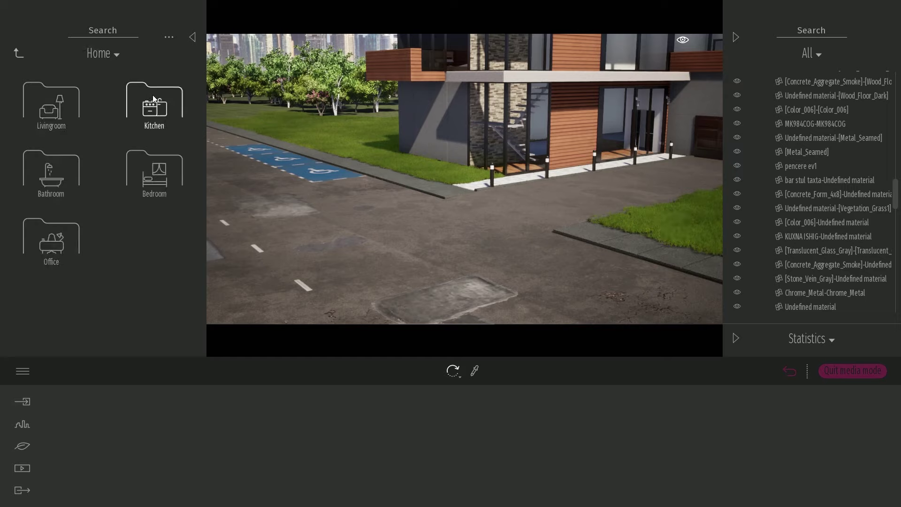
{"action": "left_click", "coordinate": [17, 54]}
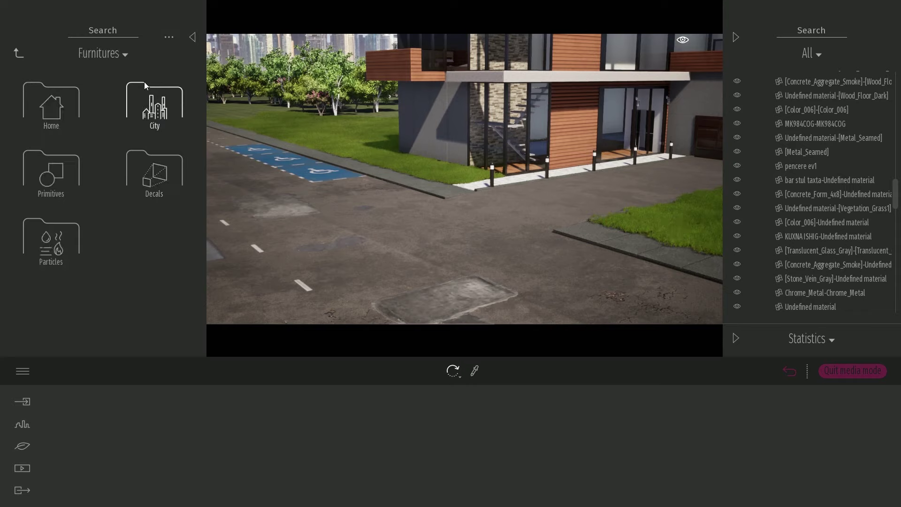
{"action": "left_click", "coordinate": [143, 99]}
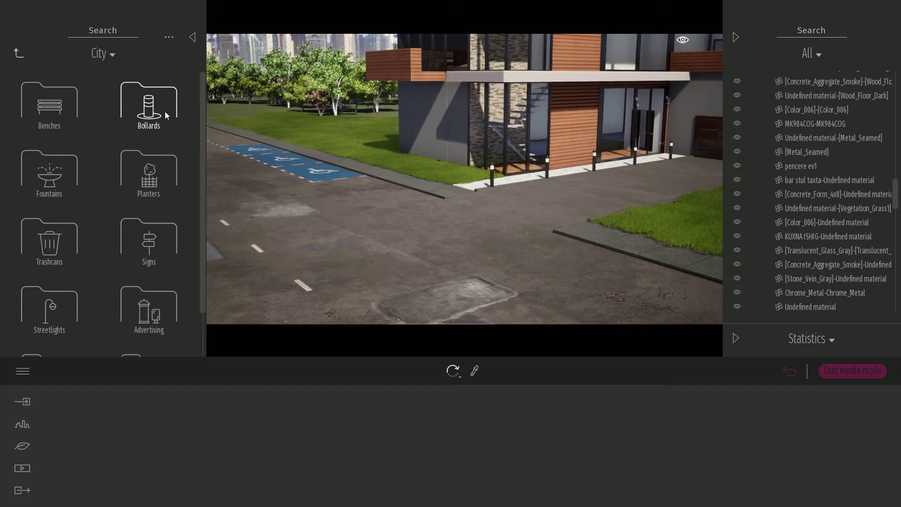
Step: Place a Lure bollard from the Bollards collection at the sidewalk edge beside the lawn
{"action": "right_click_drag", "start_coordinate": [338, 244], "coordinate": [361, 227]}
{"action": "key", "text": "w"}
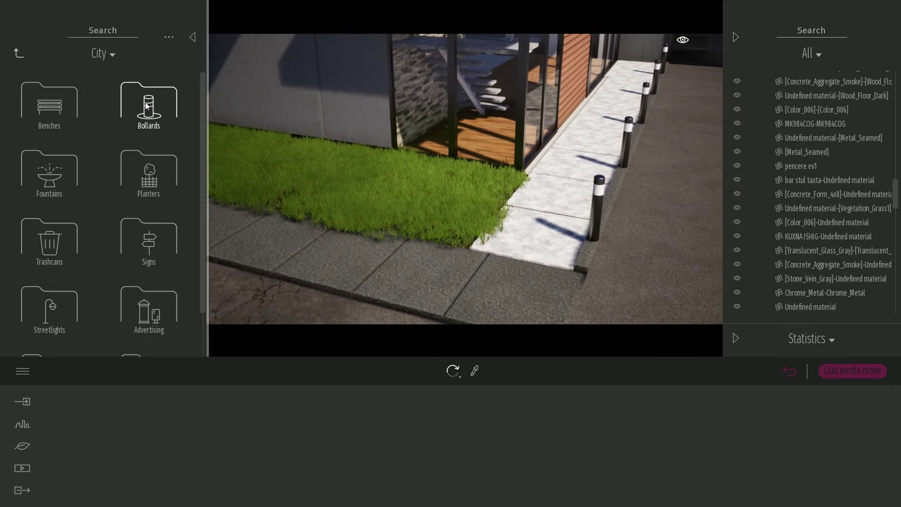
{"action": "left_click", "coordinate": [146, 107]}
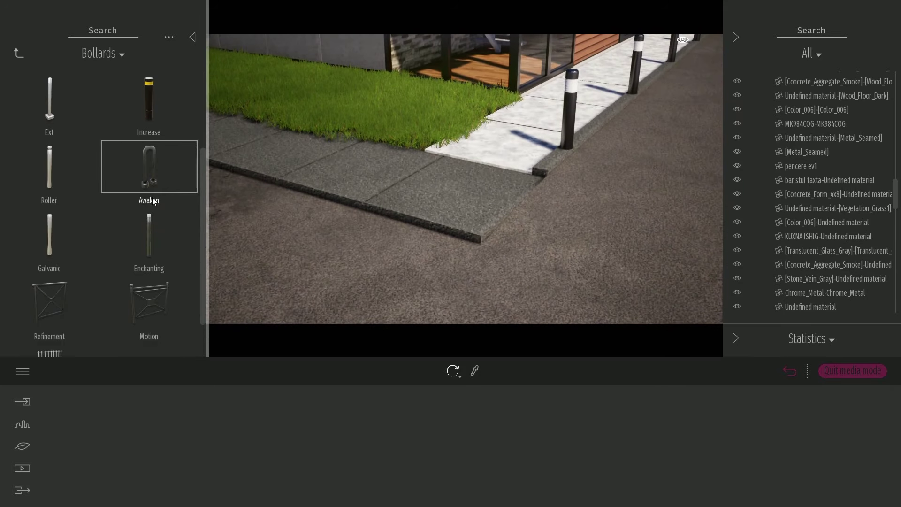
{"action": "scroll", "coordinate": [157, 200], "scroll_direction": "up", "scroll_amount": 2}
{"action": "left_click_drag", "start_coordinate": [241, 150], "coordinate": [277, 178]}
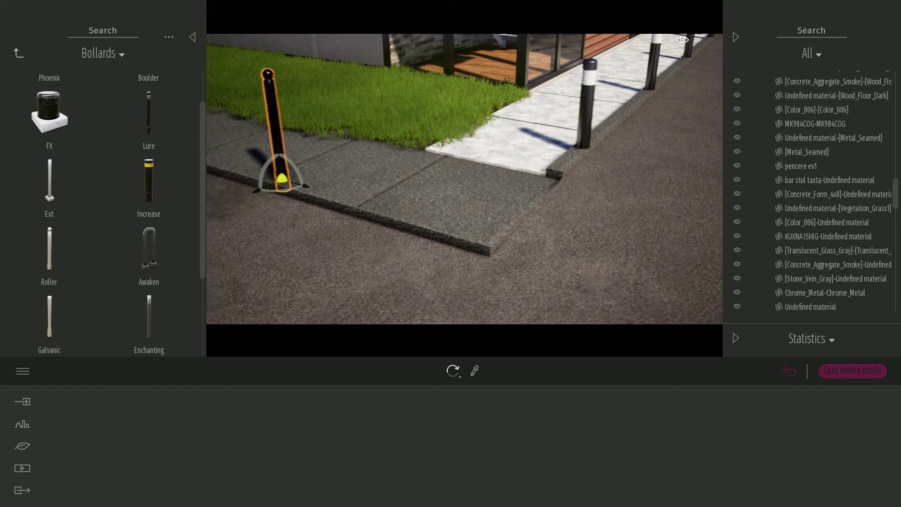
{"action": "right_click_drag", "start_coordinate": [278, 179], "coordinate": [429, 218]}
{"action": "scroll", "coordinate": [430, 219], "scroll_direction": "up", "scroll_amount": 2}
{"action": "key", "text": "Escape"}
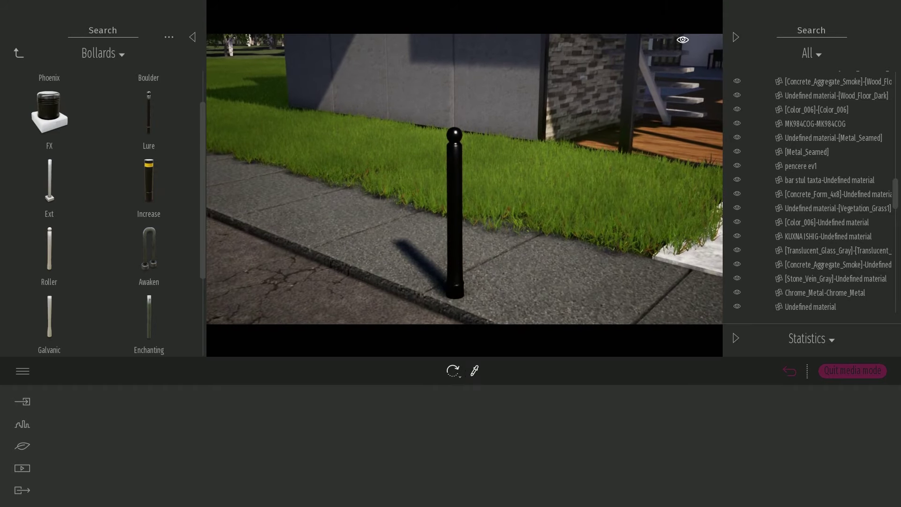
Step: Pick the bollard's glossy black metal material and change its colour to dark grey 222222
{"action": "left_click", "coordinate": [457, 220]}
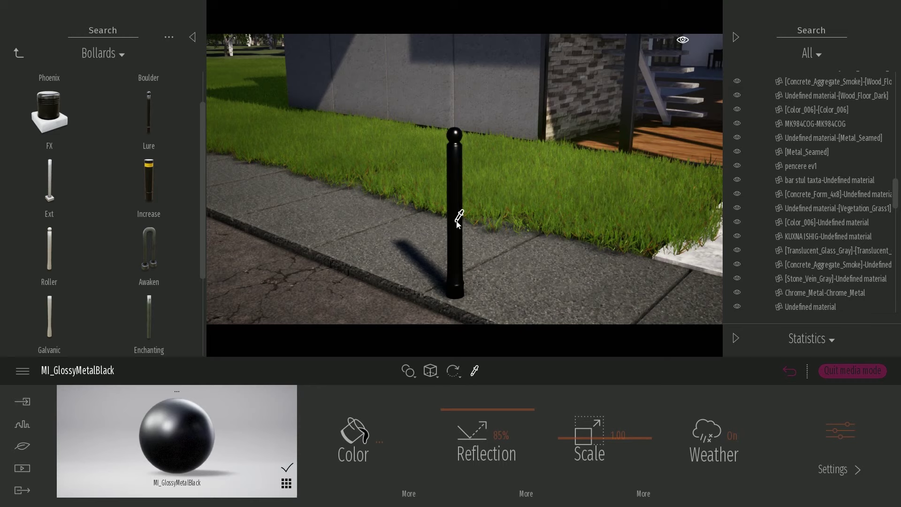
{"action": "left_click", "coordinate": [366, 434]}
{"action": "left_click_drag", "start_coordinate": [368, 136], "coordinate": [688, 252]}
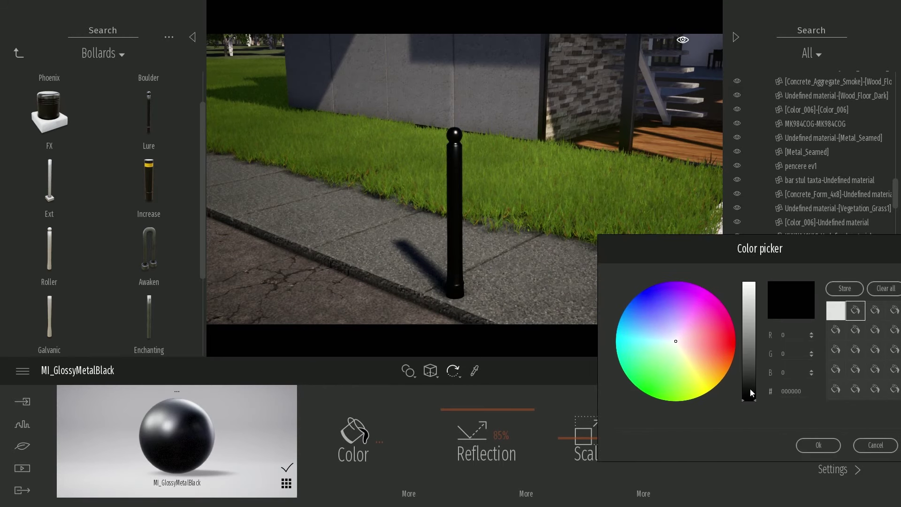
{"action": "left_click_drag", "start_coordinate": [752, 393], "coordinate": [753, 385]}
{"action": "left_click_drag", "start_coordinate": [691, 249], "coordinate": [396, 271]}
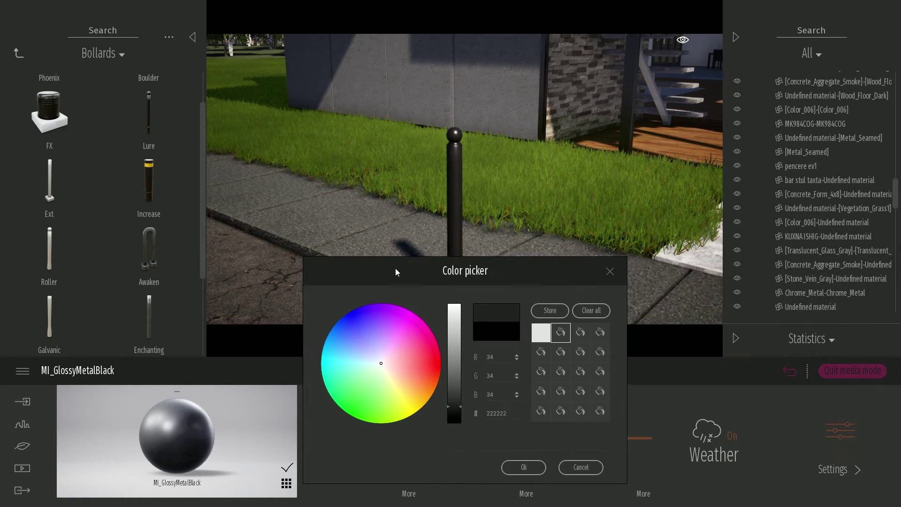
{"action": "left_click", "coordinate": [524, 467]}
Step: Select the bollard and shift it slightly along the kerb toward the sidewalk corner
{"action": "key", "text": "s"}
{"action": "key", "text": "a"}
{"action": "right_click_drag", "start_coordinate": [476, 183], "coordinate": [496, 186]}
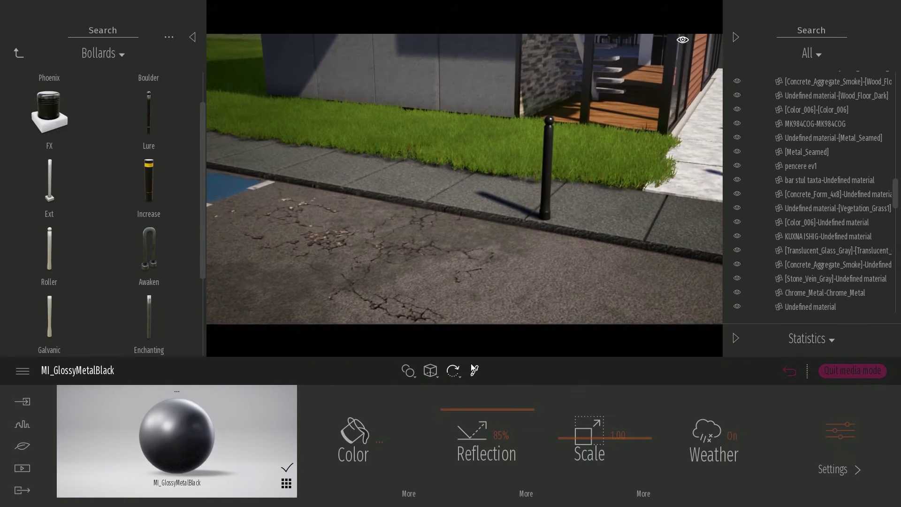
{"action": "right_click_drag", "start_coordinate": [570, 210], "coordinate": [555, 206]}
{"action": "key", "text": "e"}
{"action": "left_click", "coordinate": [547, 214]}
{"action": "right_click_drag", "start_coordinate": [582, 246], "coordinate": [574, 250]}
{"action": "left_click_drag", "start_coordinate": [564, 227], "coordinate": [598, 243]}
Step: Copy the bollard along the kerb past the parking spaces as 15 instances with 2.47 m spacing
{"action": "right_click_drag", "start_coordinate": [598, 243], "coordinate": [562, 263]}
{"action": "key", "text": "s"}
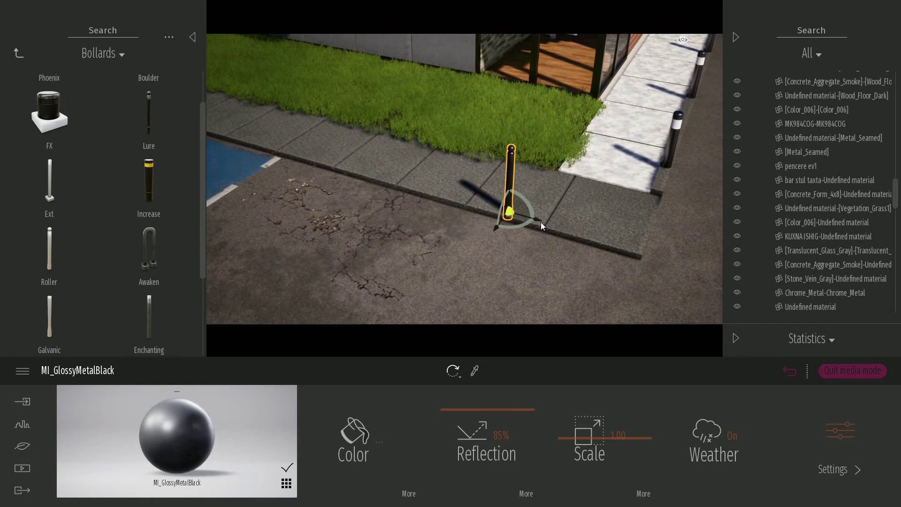
{"action": "left_click", "coordinate": [540, 220]}
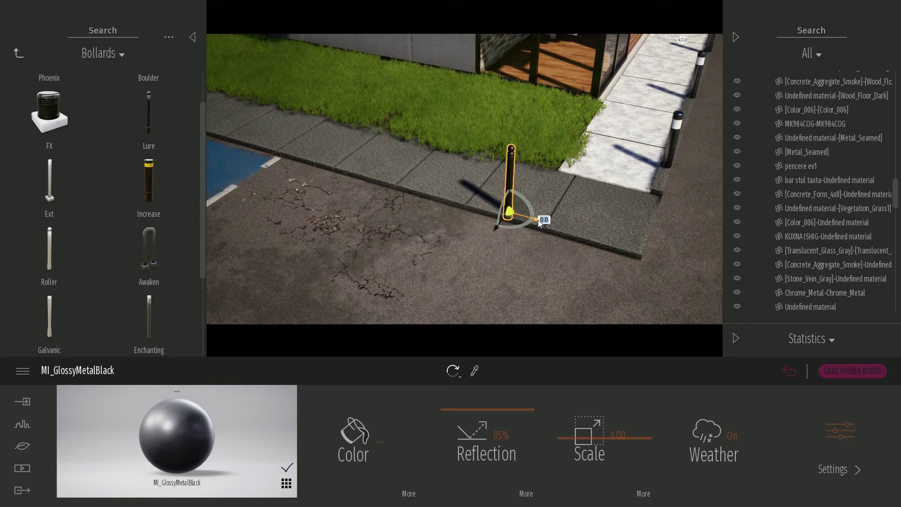
{"action": "left_click_drag", "start_coordinate": [538, 220], "coordinate": [390, 177], "text": "alt"}
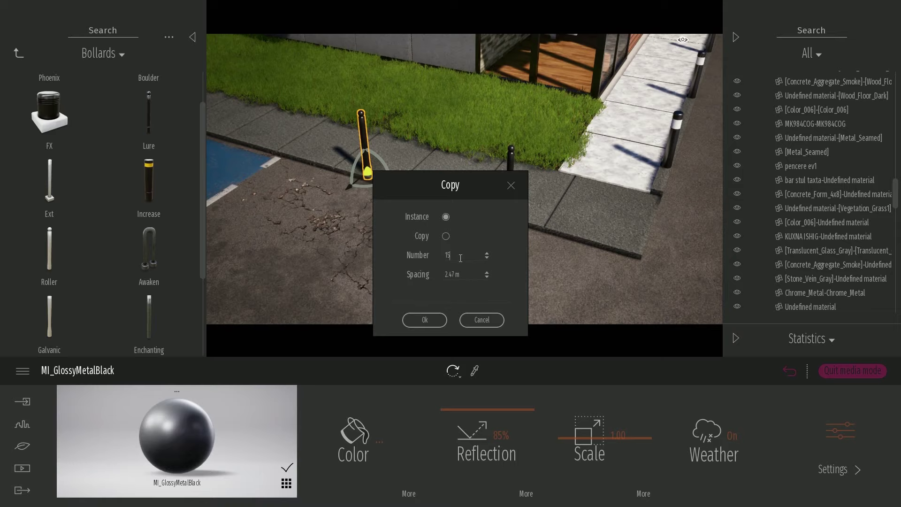
{"action": "left_click", "coordinate": [425, 320]}
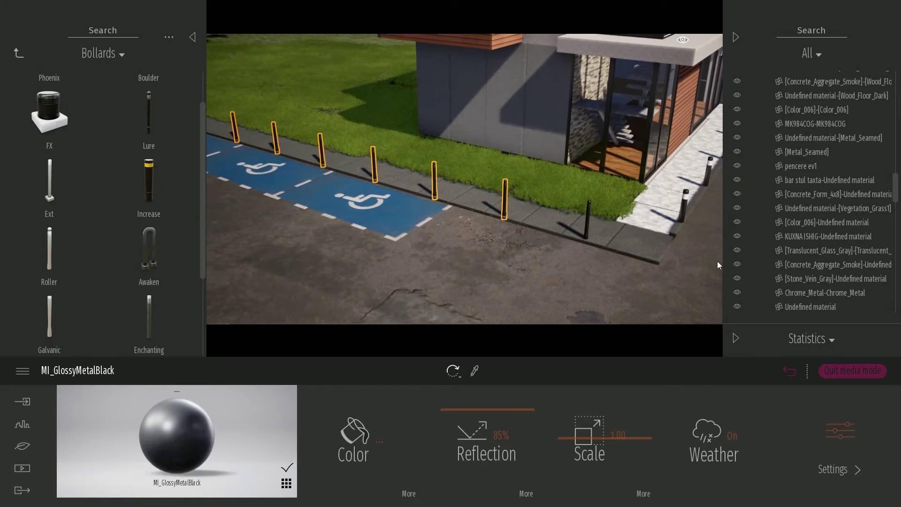
Step: Select the Lure bollards of the row and copy them along the street to the kerb beyond the driveway
{"action": "left_click_drag", "start_coordinate": [893, 188], "coordinate": [886, 321]}
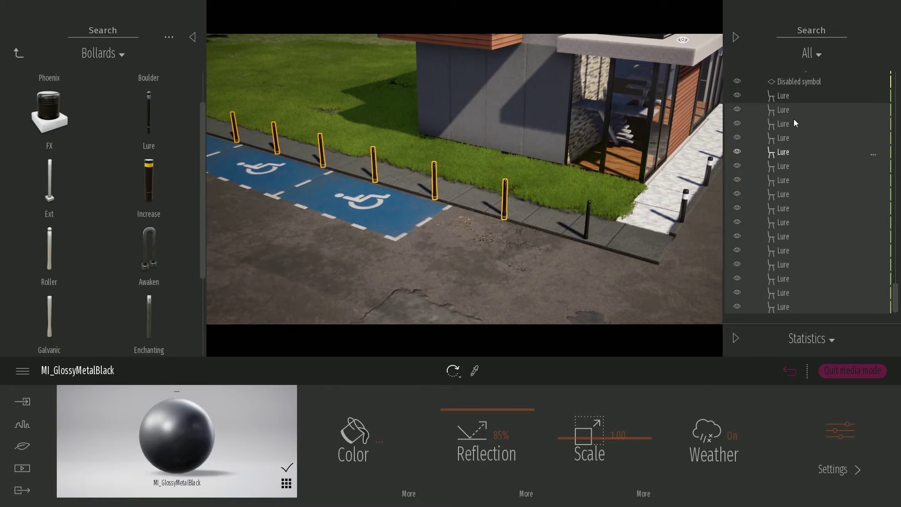
{"action": "key", "text": "s"}
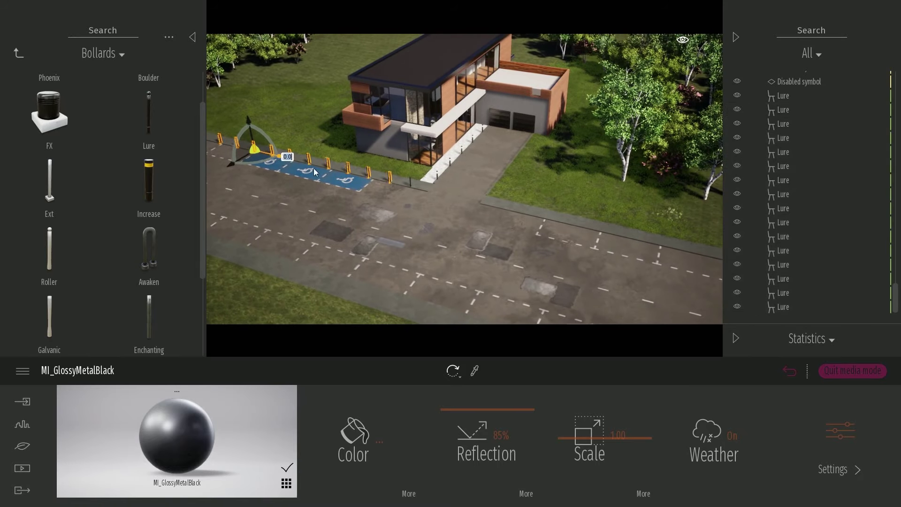
{"action": "left_click_drag", "start_coordinate": [677, 278], "coordinate": [687, 280], "text": "shift"}
{"action": "left_click", "coordinate": [438, 324]}
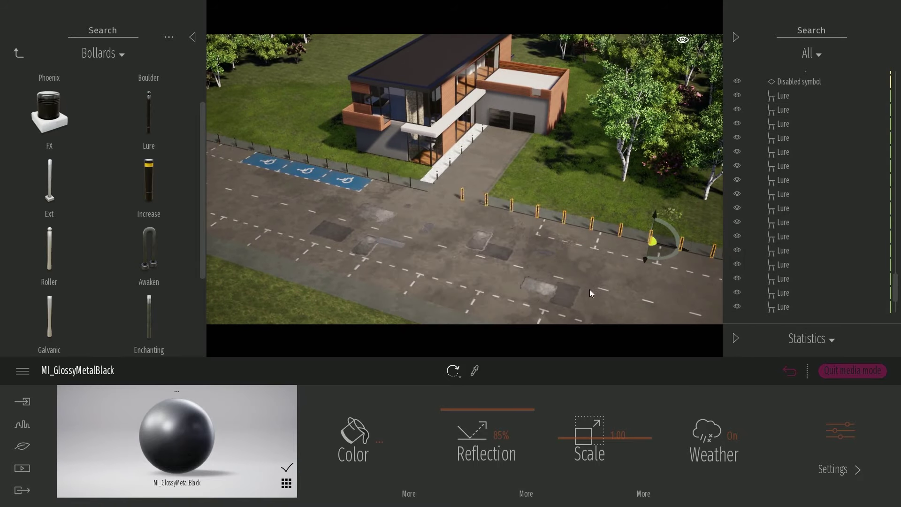
Step: Shift the copied bollard row about 3.6 m along the kerb to clear the driveway and delete the surplus bollards
{"action": "right_click_drag", "start_coordinate": [589, 290], "coordinate": [601, 236]}
{"action": "left_click_drag", "start_coordinate": [567, 207], "coordinate": [599, 213]}
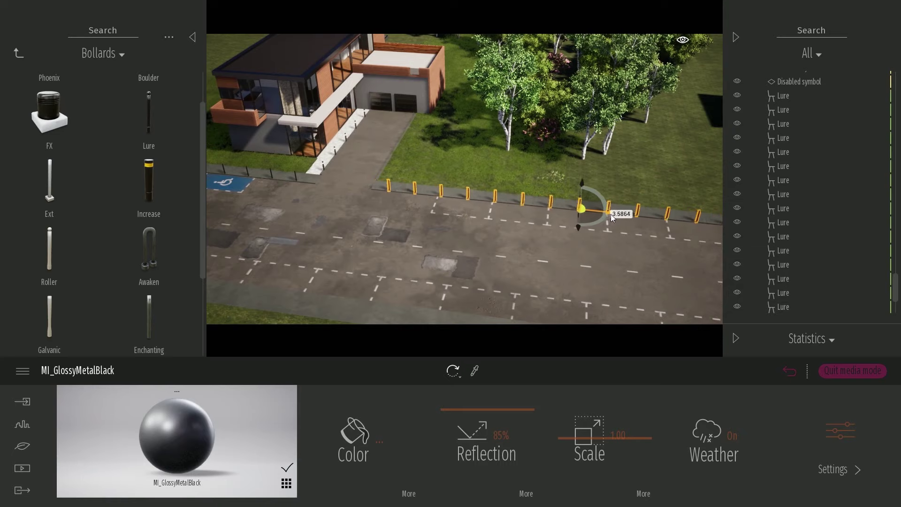
{"action": "key", "text": "Delete"}
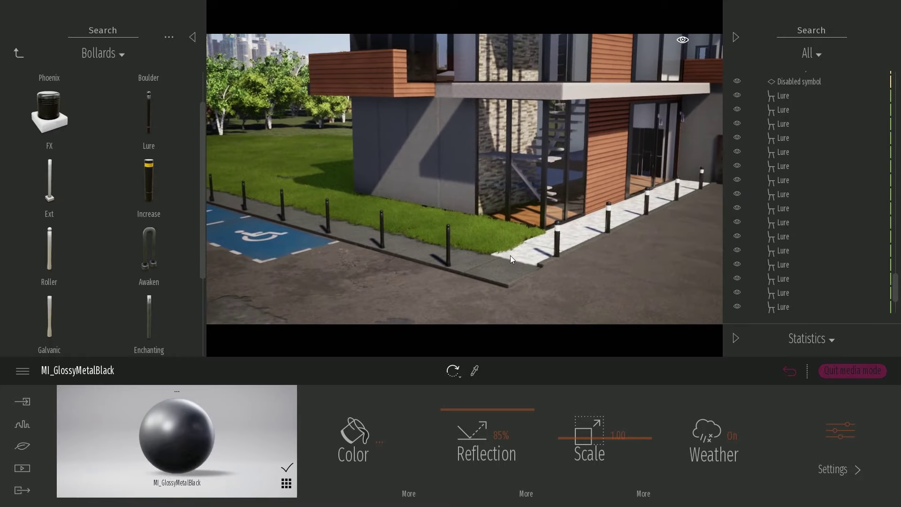
Step: Place a pole streetlight from the Streetlights collection on the kerb beside the disabled parking spaces
{"action": "left_click", "coordinate": [17, 54]}
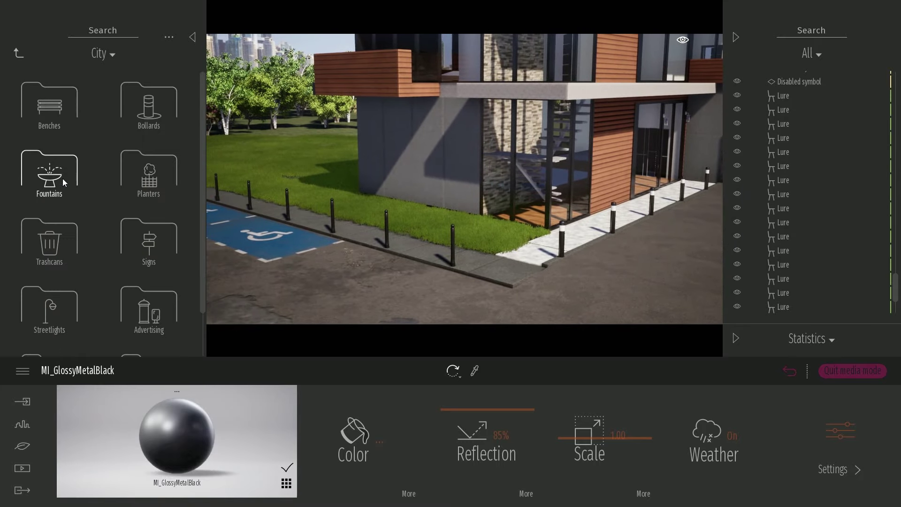
{"action": "left_click", "coordinate": [50, 314]}
{"action": "left_click_drag", "start_coordinate": [172, 295], "coordinate": [387, 277]}
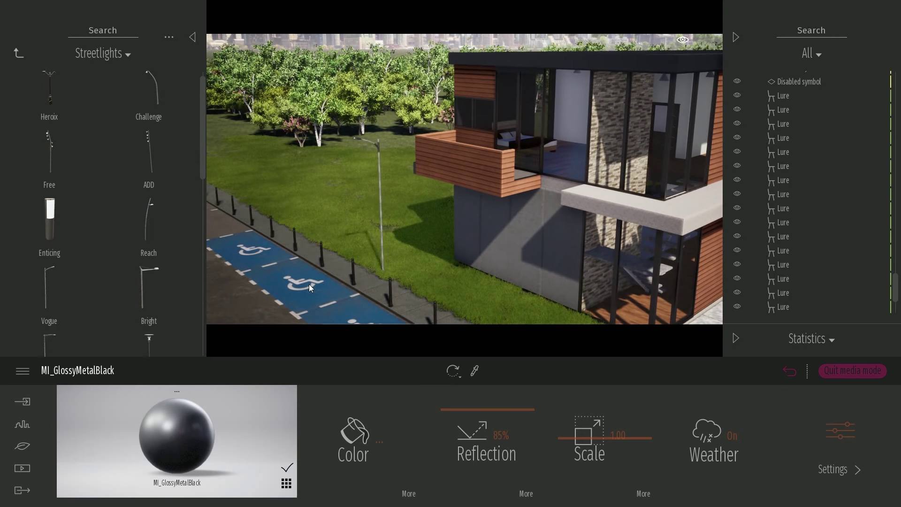
{"action": "scroll", "coordinate": [77, 208], "scroll_direction": "down", "scroll_amount": 5}
{"action": "scroll", "coordinate": [108, 242], "scroll_direction": "up", "scroll_amount": 3}
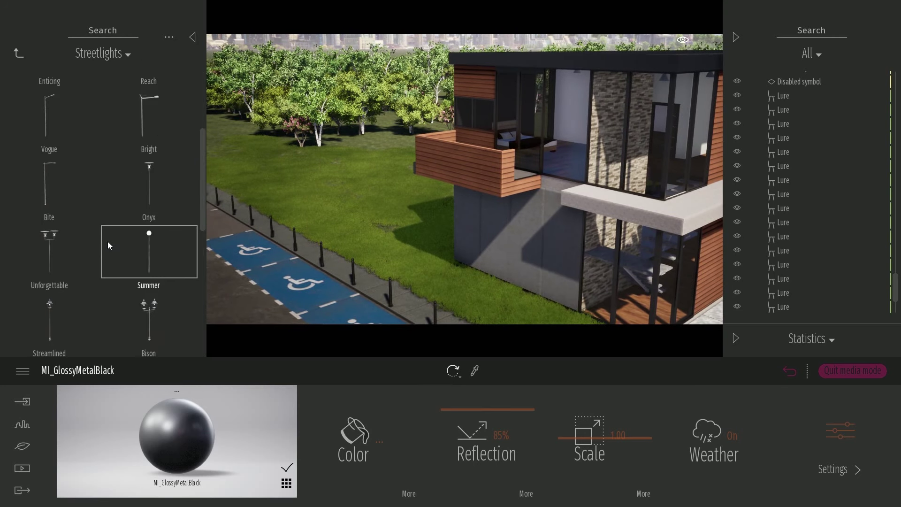
{"action": "left_click_drag", "start_coordinate": [84, 263], "coordinate": [366, 261]}
{"action": "mouse_move", "coordinate": [424, 264]}
{"action": "right_mouse_down"}
{"action": "mouse_move", "coordinate": [424, 301]}
{"action": "mouse_move", "coordinate": [424, 264]}
{"action": "right_mouse_up"}
{"action": "key", "text": "Tab"}
{"action": "key", "text": "Tab"}
{"action": "key", "text": "Tab"}
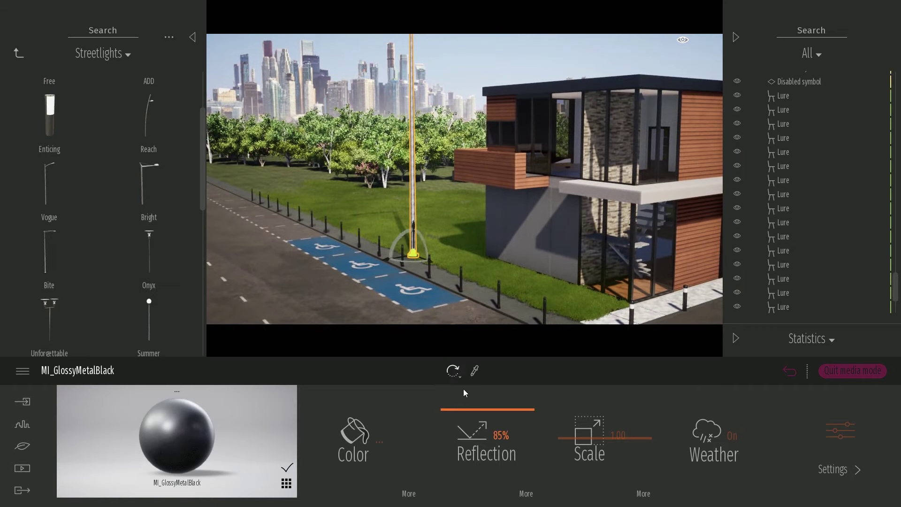
Step: Scale the kerbside streetlight down
{"action": "mouse_move", "coordinate": [455, 372]}
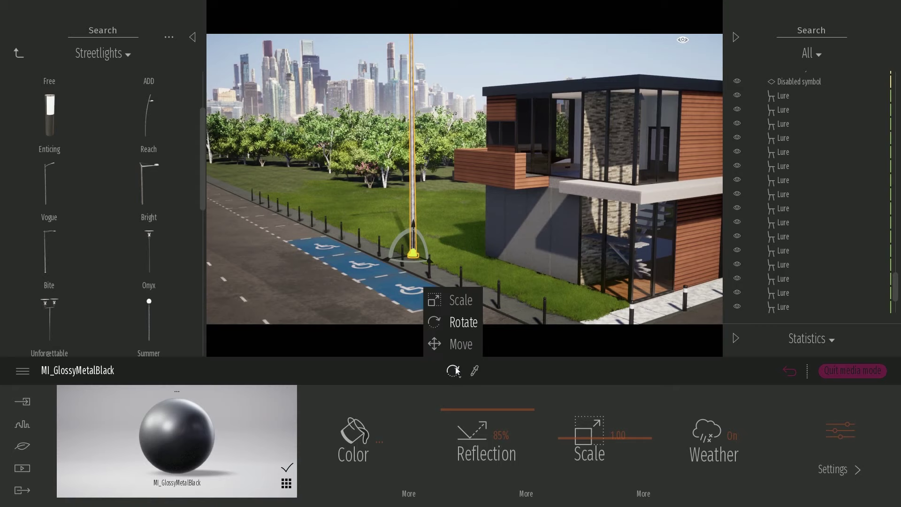
{"action": "left_click", "coordinate": [459, 302]}
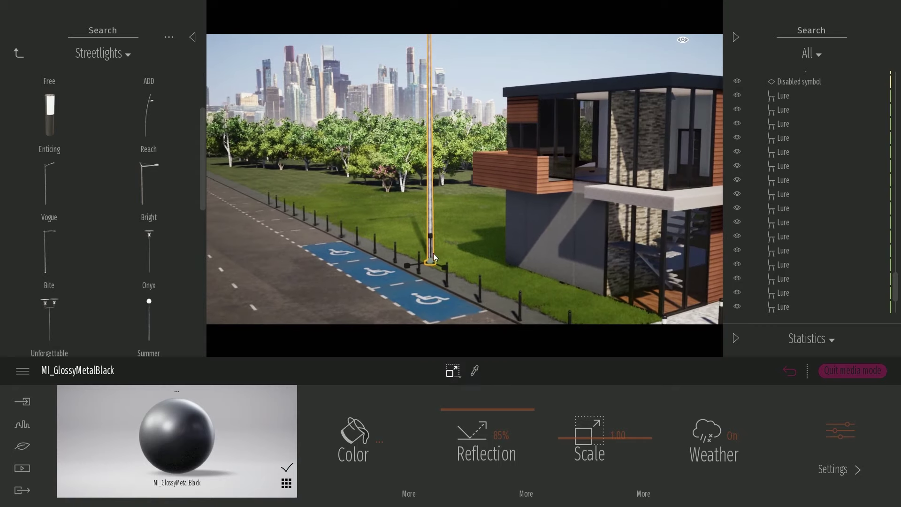
{"action": "left_click_drag", "start_coordinate": [429, 259], "coordinate": [432, 296]}
Step: Copy the streetlight along the kerb as one instance with 10.11 m spacing
{"action": "right_click_drag", "start_coordinate": [492, 174], "coordinate": [495, 187]}
{"action": "key", "text": "Tab"}
{"action": "key", "text": "Tab"}
{"action": "left_click_drag", "start_coordinate": [422, 199], "coordinate": [360, 163]}
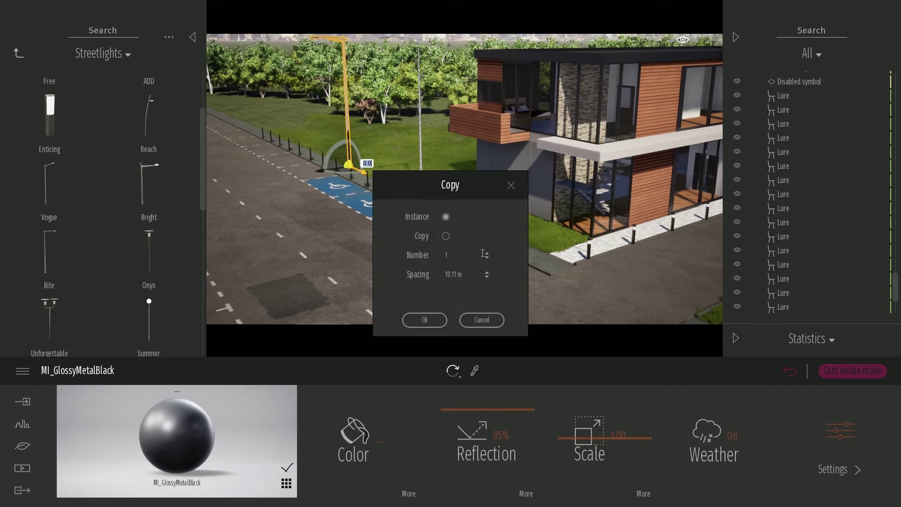
{"action": "left_click", "coordinate": [430, 324]}
Step: Copy the selected streetlights past the driveway as one instance with about 44.6 m spacing
{"action": "key", "text": "s"}
{"action": "right_click_drag", "start_coordinate": [437, 263], "coordinate": [484, 282]}
{"action": "left_click_drag", "start_coordinate": [305, 167], "coordinate": [652, 314], "text": "shift"}
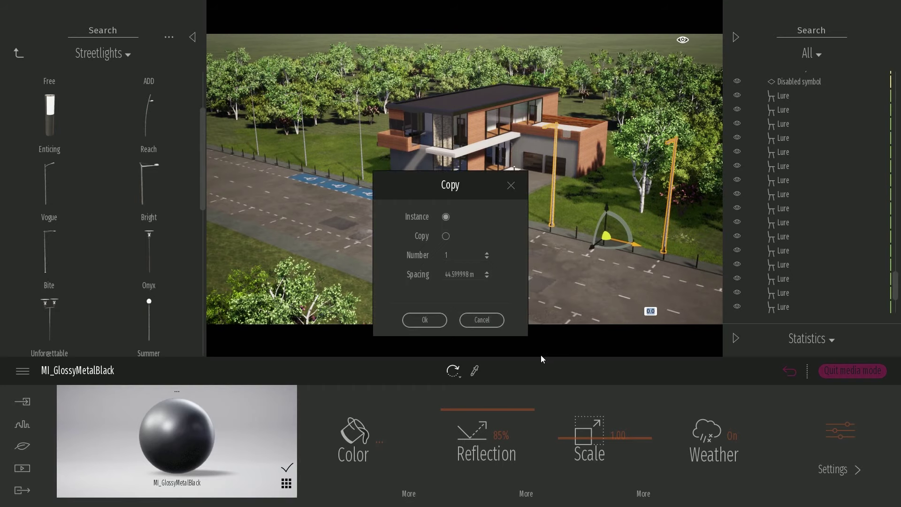
{"action": "left_click", "coordinate": [425, 320]}
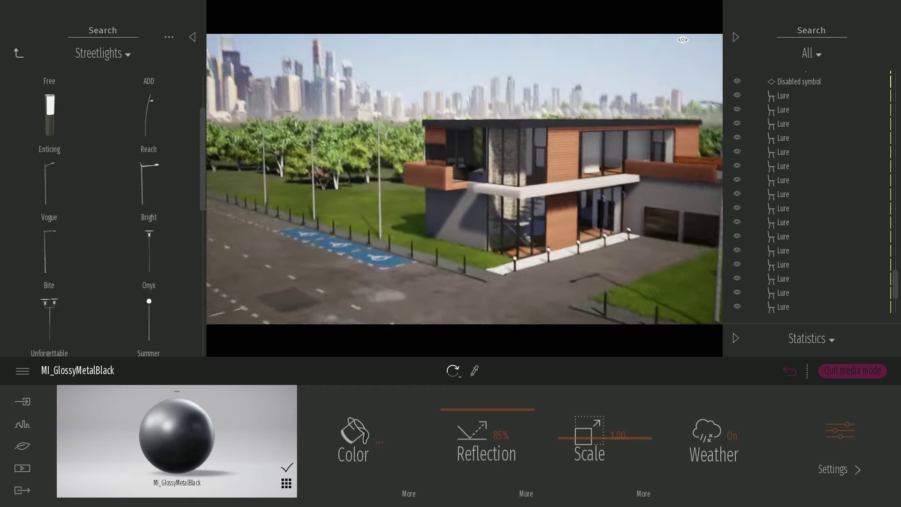
Step: Recall the Image 01 view and delete the streetlight standing on the lawn edge in front of the garage
{"action": "left_click", "coordinate": [796, 375]}
{"action": "left_click", "coordinate": [482, 429]}
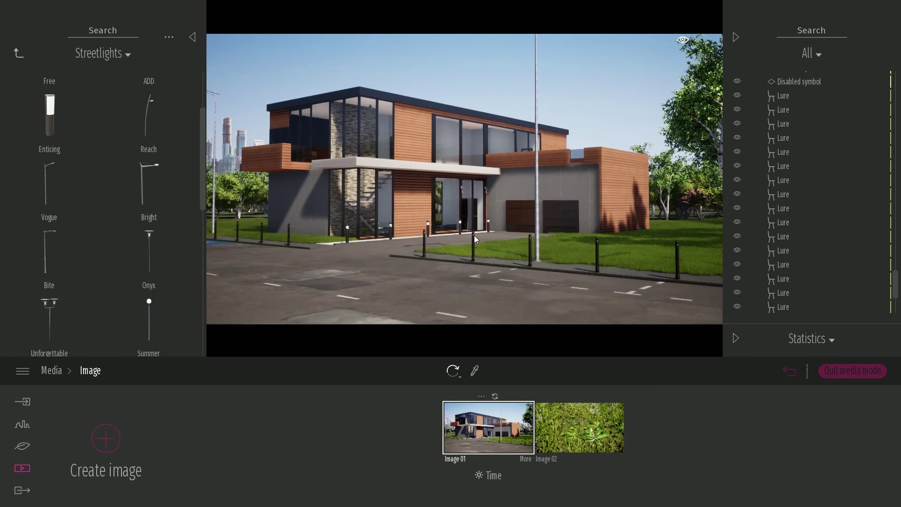
{"action": "left_click", "coordinate": [537, 220]}
{"action": "mouse_move", "coordinate": [549, 253]}
{"action": "right_mouse_down"}
{"action": "mouse_move", "coordinate": [554, 187]}
{"action": "mouse_move", "coordinate": [548, 253]}
{"action": "right_mouse_up"}
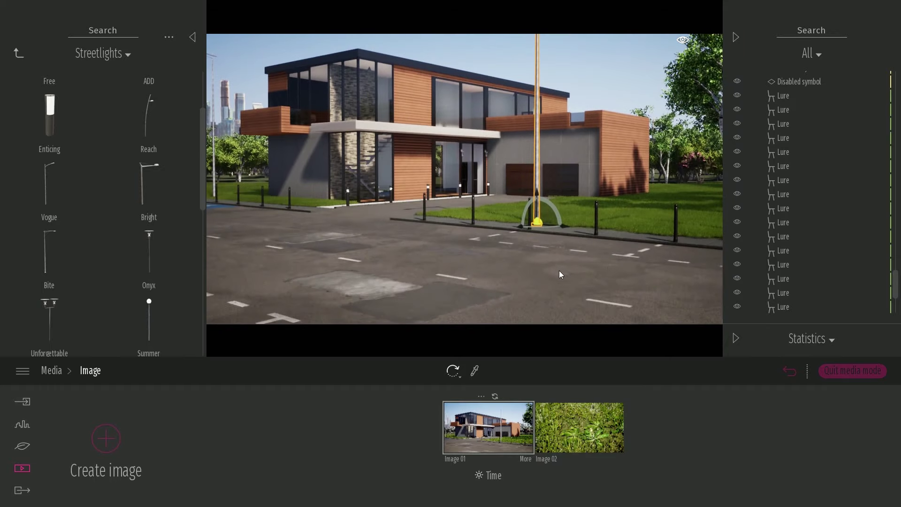
{"action": "key", "text": "Delete"}
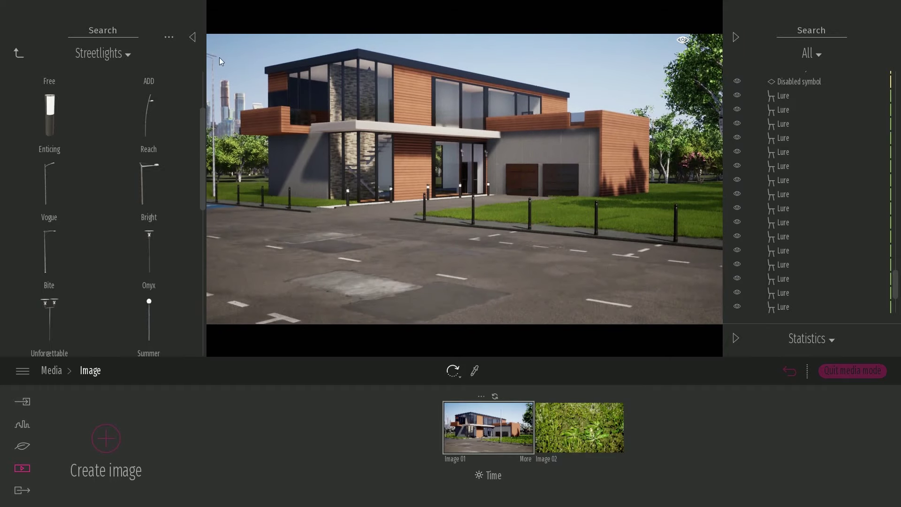
Step: Move the streetlight farther down the street along the kerb toward the driveway until it stands at the edge of the Image 01 view
{"action": "right_click_drag", "start_coordinate": [504, 183], "coordinate": [550, 187]}
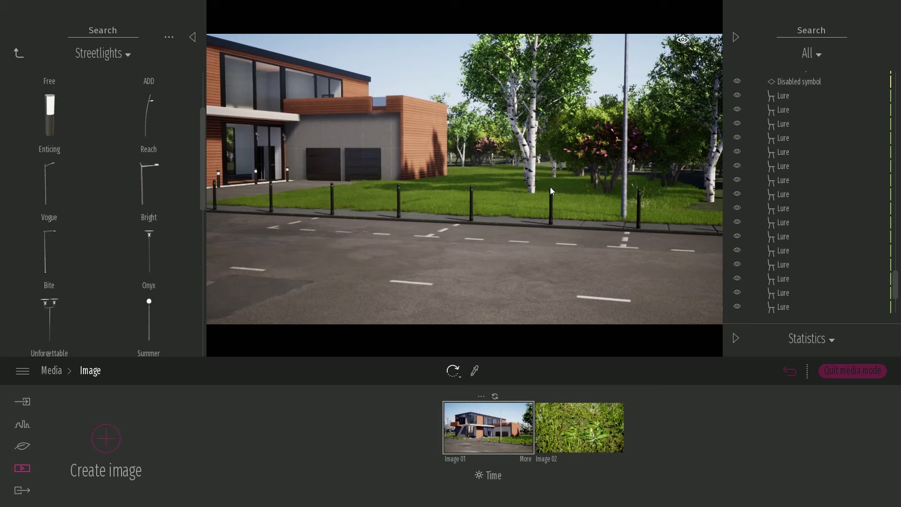
{"action": "left_click", "coordinate": [624, 180]}
{"action": "left_click_drag", "start_coordinate": [658, 222], "coordinate": [504, 372]}
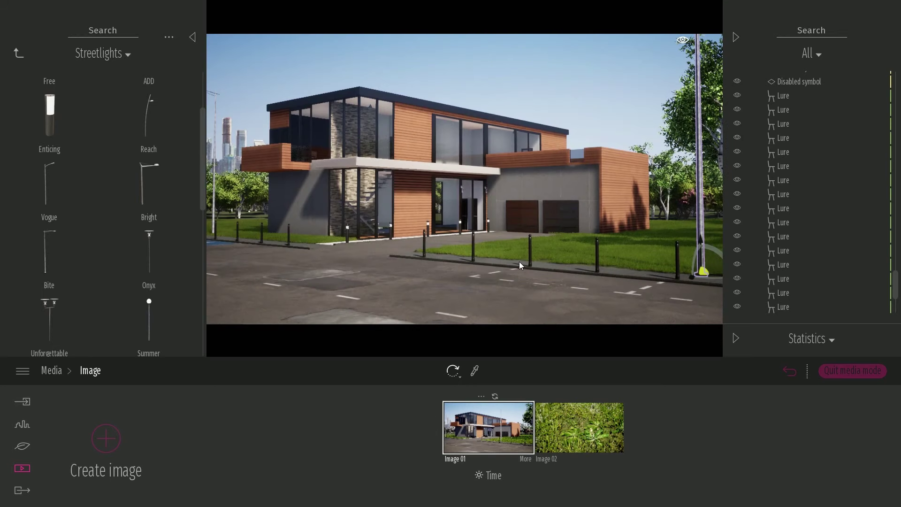
{"action": "left_click", "coordinate": [652, 126]}
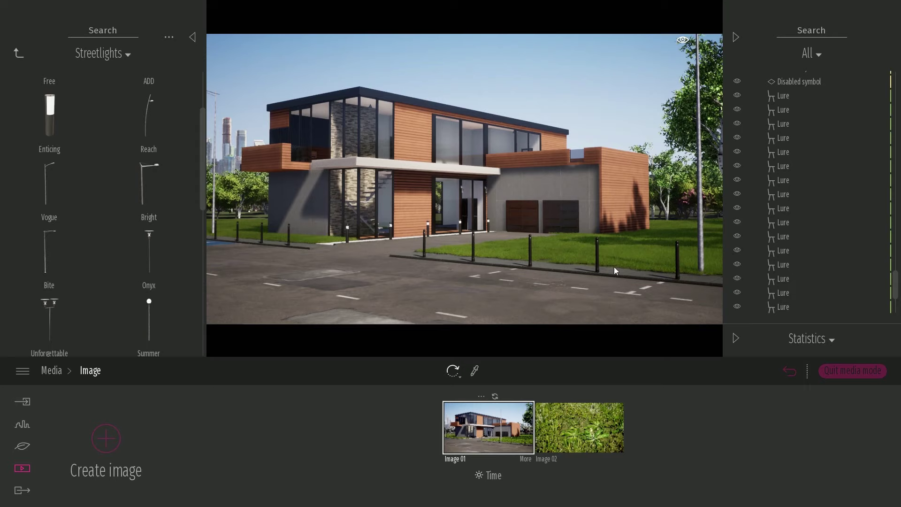
Step: Place a Bradford pear 1 tree from the Trees collection on the lawn edge behind the kerb bollards
{"action": "right_click_drag", "start_coordinate": [371, 211], "coordinate": [392, 263]}
{"action": "key", "text": "e"}
{"action": "right_click_drag", "start_coordinate": [505, 251], "coordinate": [540, 263]}
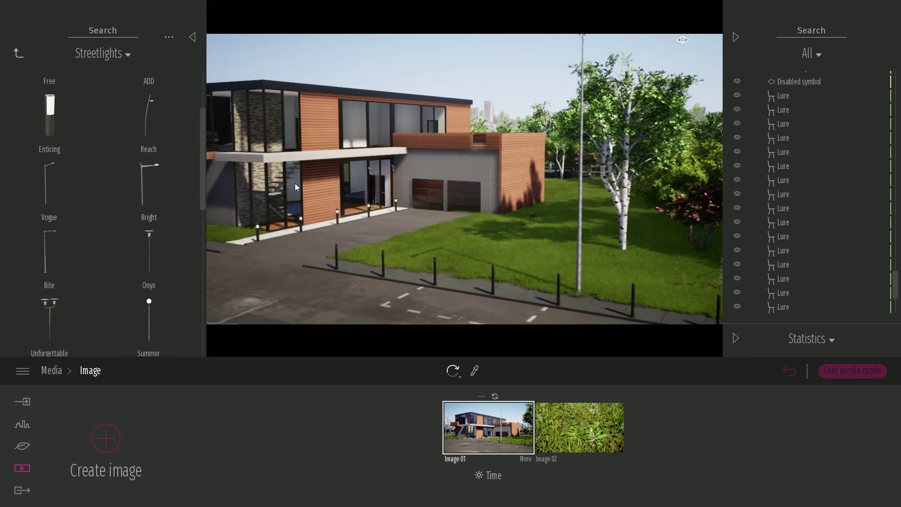
{"action": "left_click", "coordinate": [19, 52]}
{"action": "left_click", "coordinate": [19, 52]}
{"action": "left_click", "coordinate": [19, 52]}
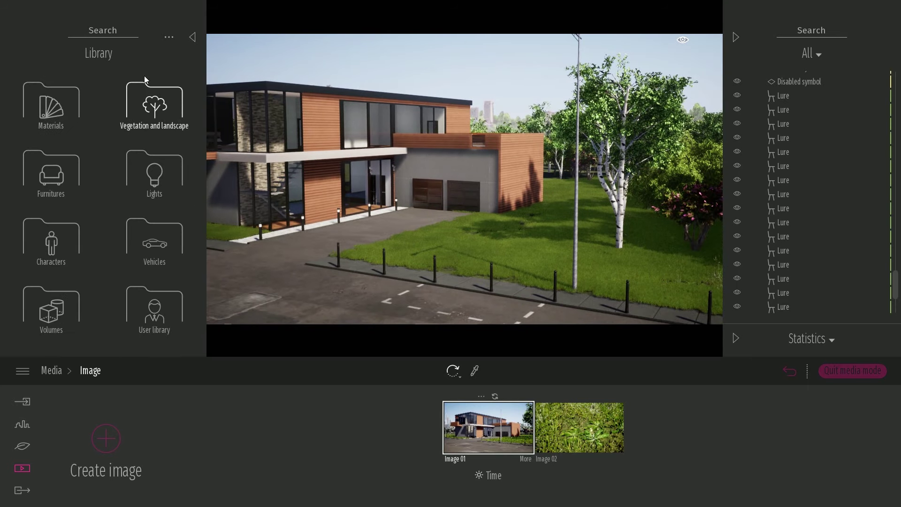
{"action": "left_click", "coordinate": [163, 106]}
{"action": "left_click", "coordinate": [159, 97]}
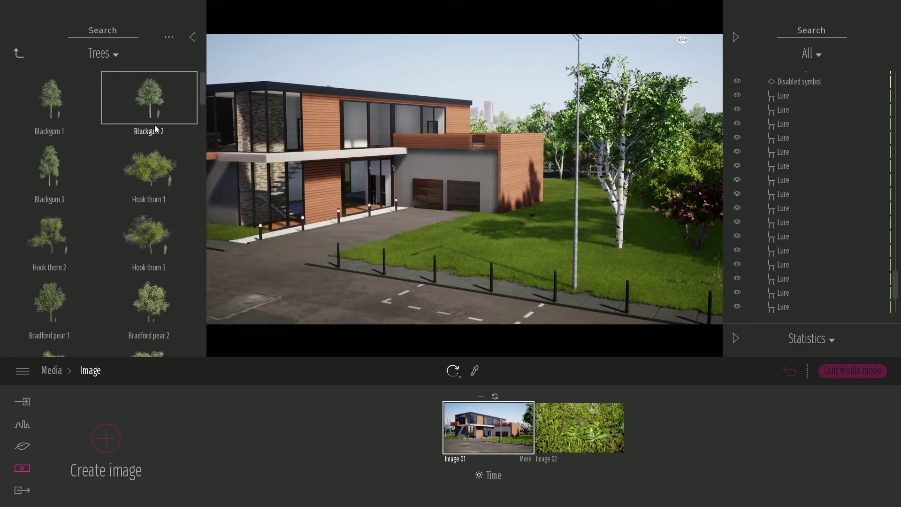
{"action": "scroll", "coordinate": [157, 155], "scroll_direction": "down", "scroll_amount": 2}
{"action": "left_click_drag", "start_coordinate": [171, 254], "coordinate": [527, 274]}
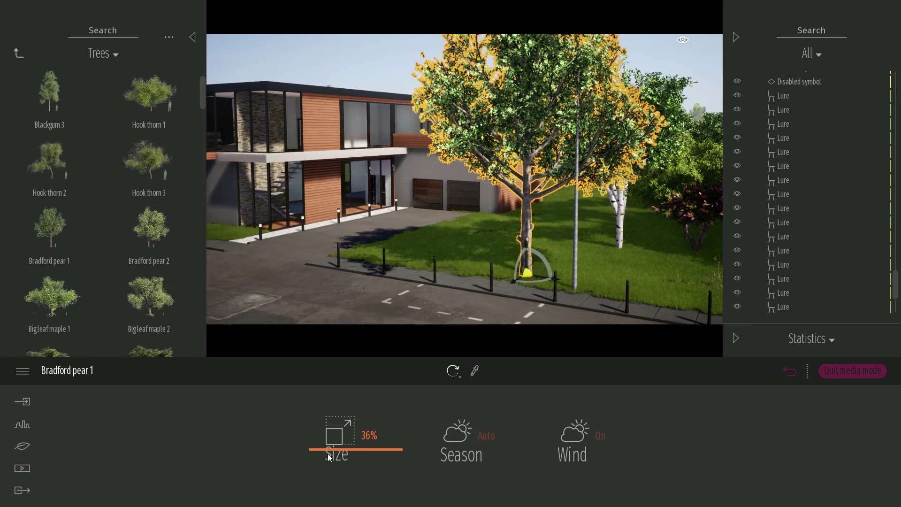
Step: Set the Bradford pear's size to 79% and shift it slightly along the kerb toward the driveway
{"action": "left_click_drag", "start_coordinate": [338, 393], "coordinate": [348, 413]}
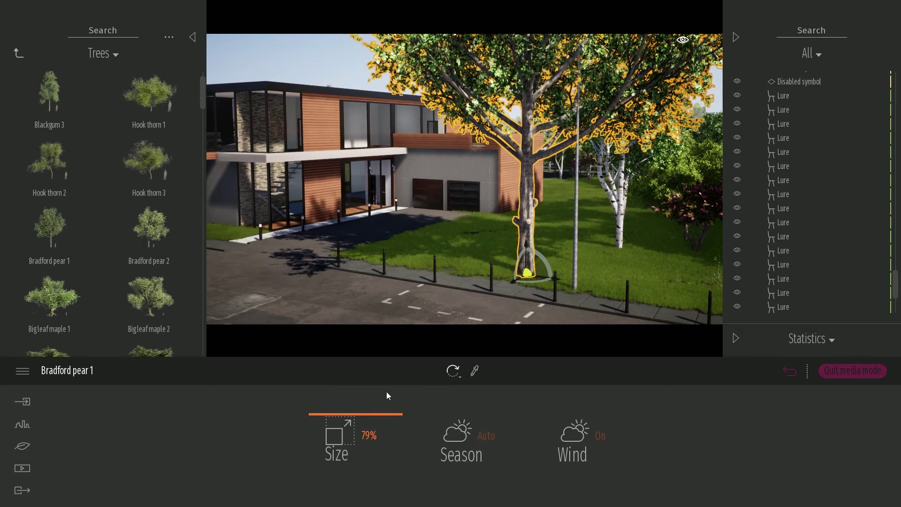
{"action": "left_click_drag", "start_coordinate": [528, 283], "coordinate": [514, 276]}
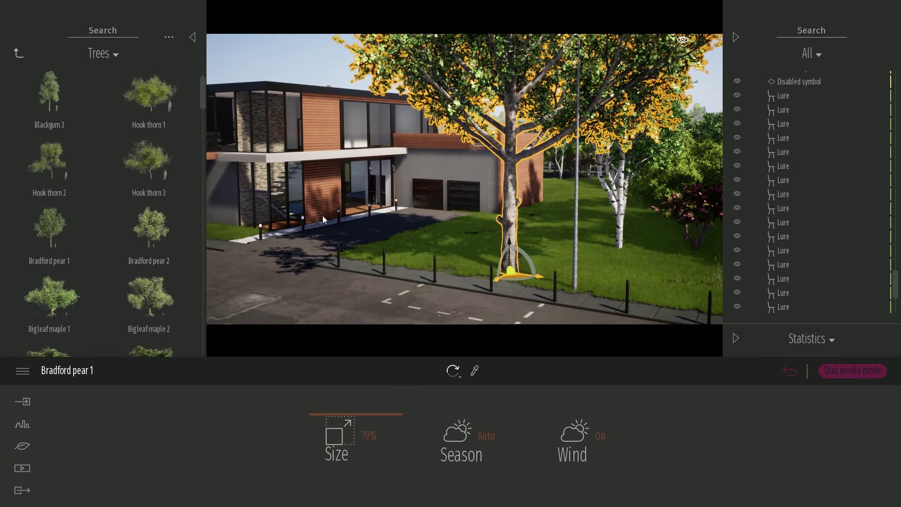
Step: Recall the Image 01 view and adjust its time of day to change the sunlight on the house
{"action": "right_click_drag", "start_coordinate": [331, 196], "coordinate": [493, 227]}
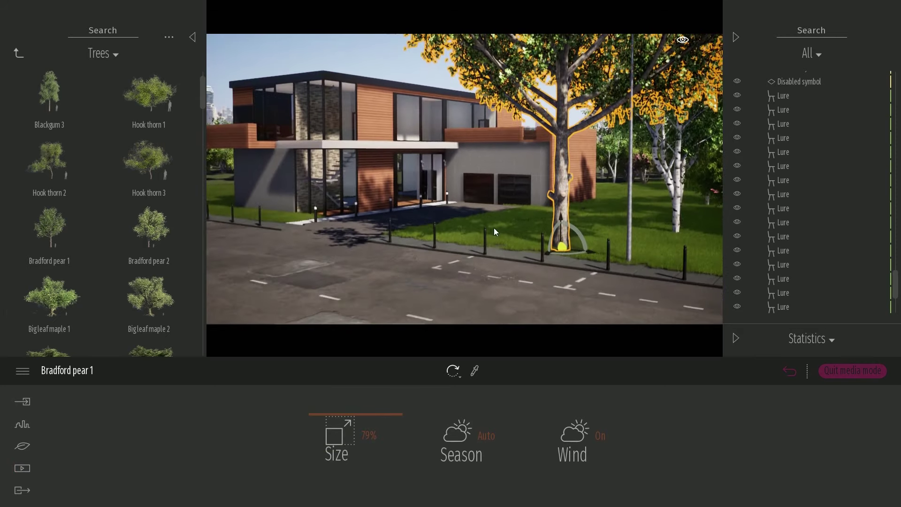
{"action": "left_click", "coordinate": [790, 372]}
{"action": "left_click", "coordinate": [482, 430]}
{"action": "left_click", "coordinate": [492, 475]}
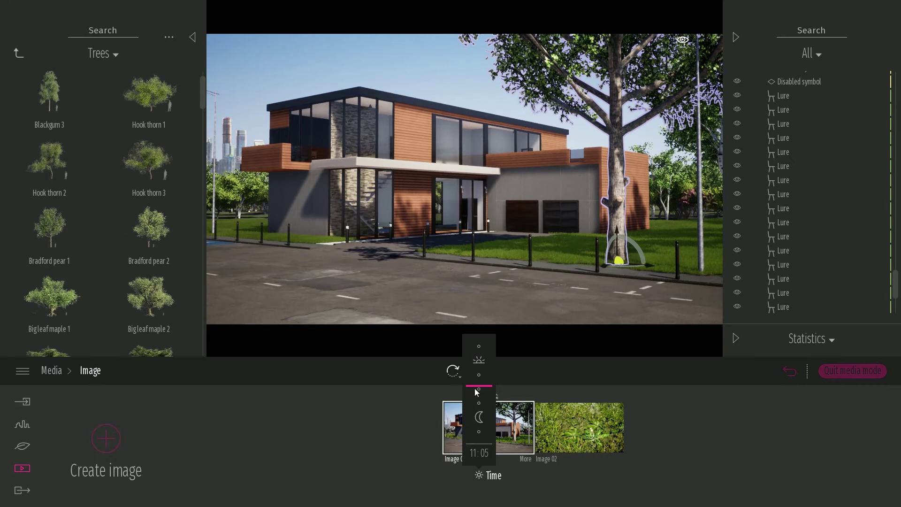
{"action": "left_click_drag", "start_coordinate": [477, 385], "coordinate": [479, 384]}
Step: Move the Bradford pear along the lawn edge toward the streetlight and check it in the Image 01 view
{"action": "right_click_drag", "start_coordinate": [521, 232], "coordinate": [583, 249]}
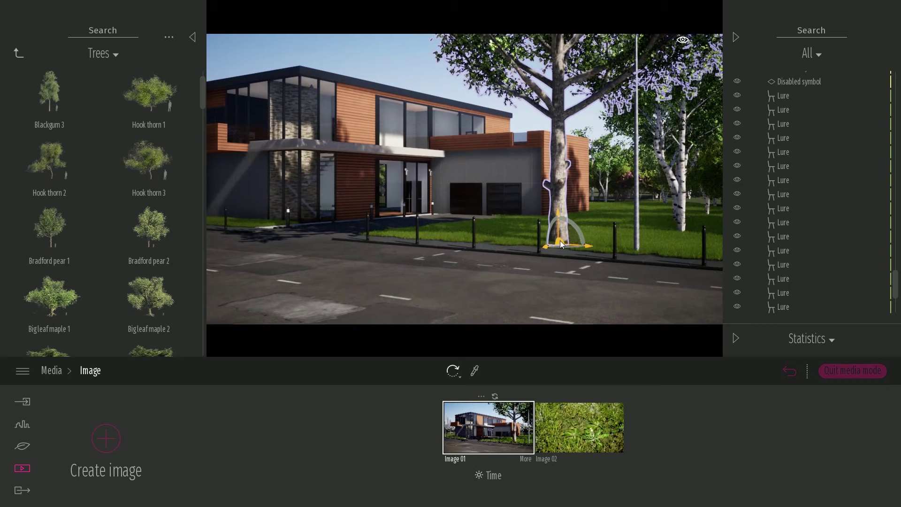
{"action": "left_click_drag", "start_coordinate": [560, 240], "coordinate": [590, 244]}
{"action": "left_click", "coordinate": [564, 239]}
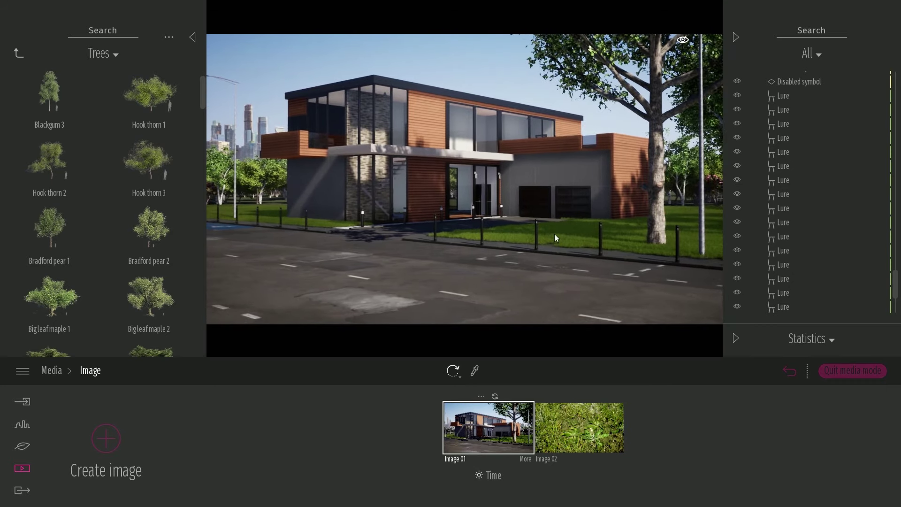
{"action": "left_click", "coordinate": [474, 437]}
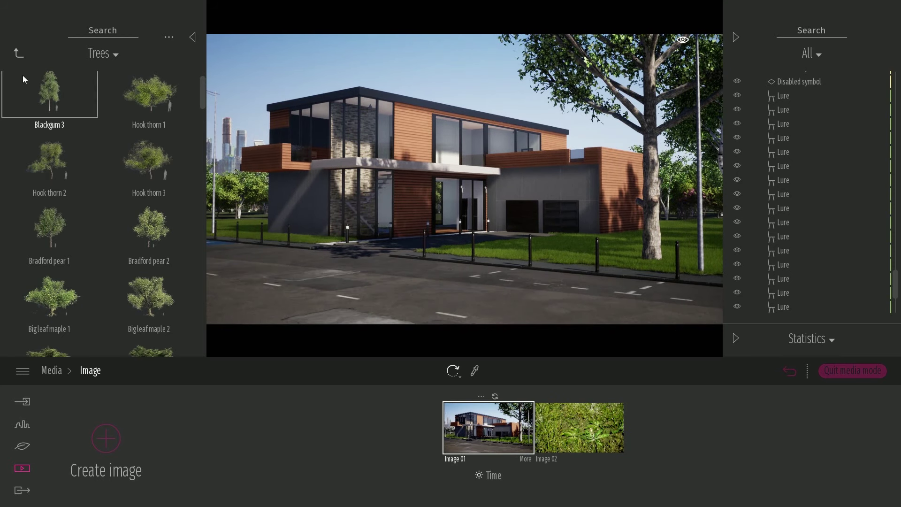
Step: Place a Suv 03 from the Cars collection on the driveway in front of the garage
{"action": "left_click", "coordinate": [19, 58]}
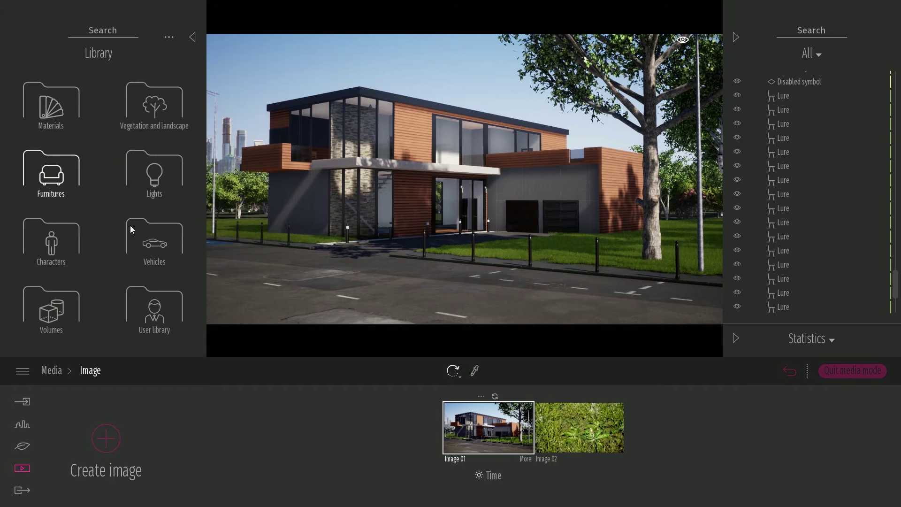
{"action": "left_click", "coordinate": [166, 238]}
{"action": "left_click", "coordinate": [67, 110]}
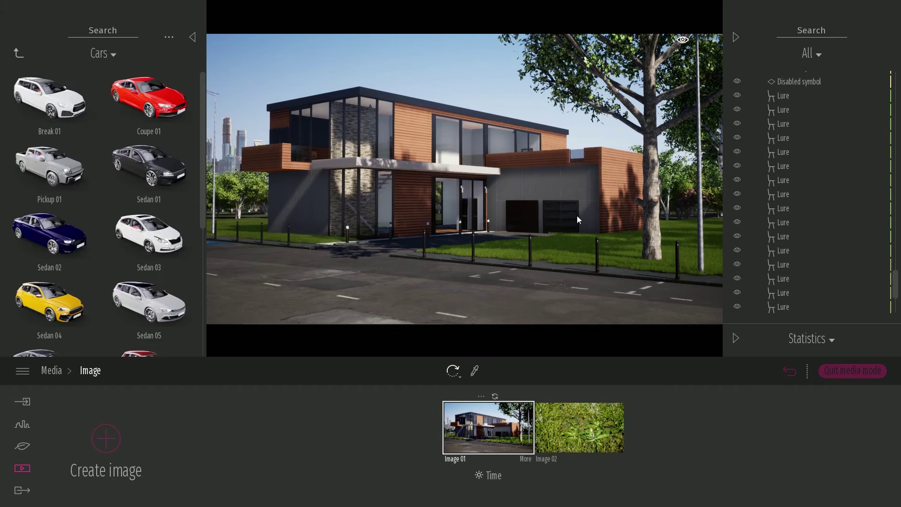
{"action": "scroll", "coordinate": [205, 141], "scroll_direction": "down", "scroll_amount": 3}
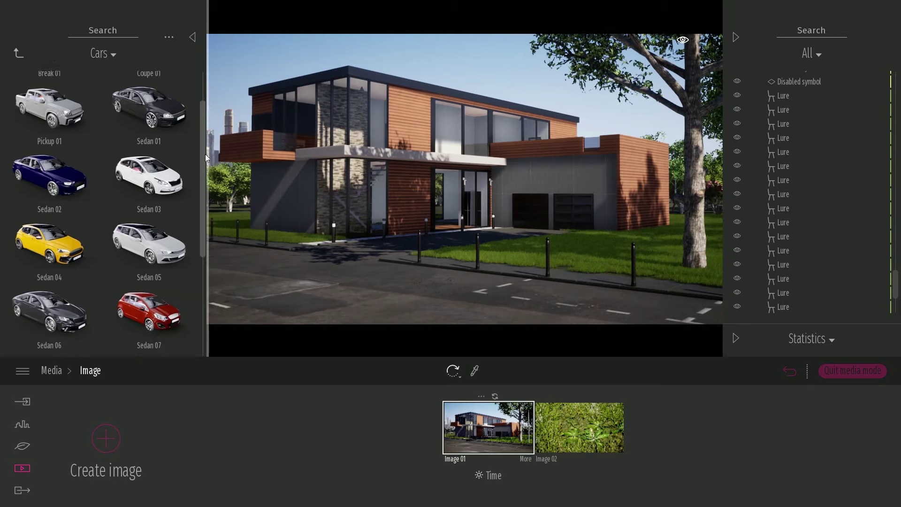
{"action": "scroll", "coordinate": [209, 145], "scroll_direction": "up", "scroll_amount": 3}
{"action": "scroll", "coordinate": [538, 155], "scroll_direction": "up", "scroll_amount": 5}
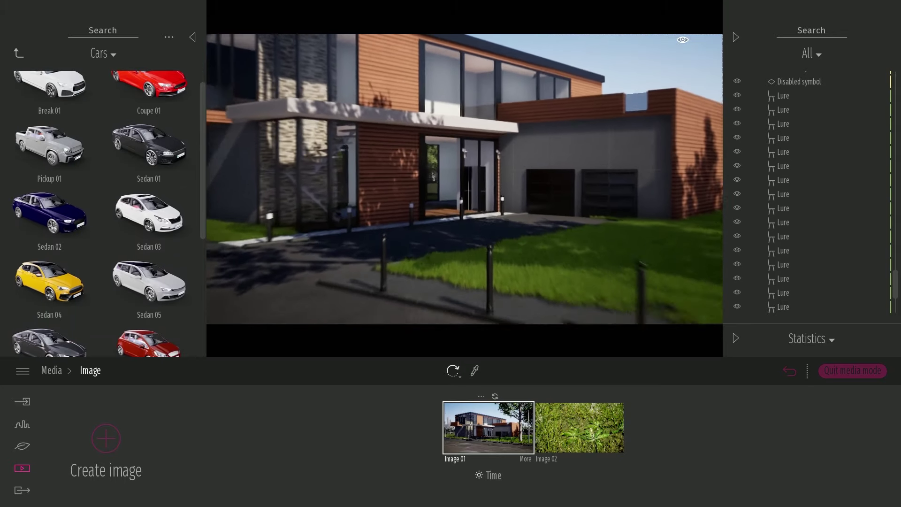
{"action": "scroll", "coordinate": [196, 176], "scroll_direction": "down", "scroll_amount": 5}
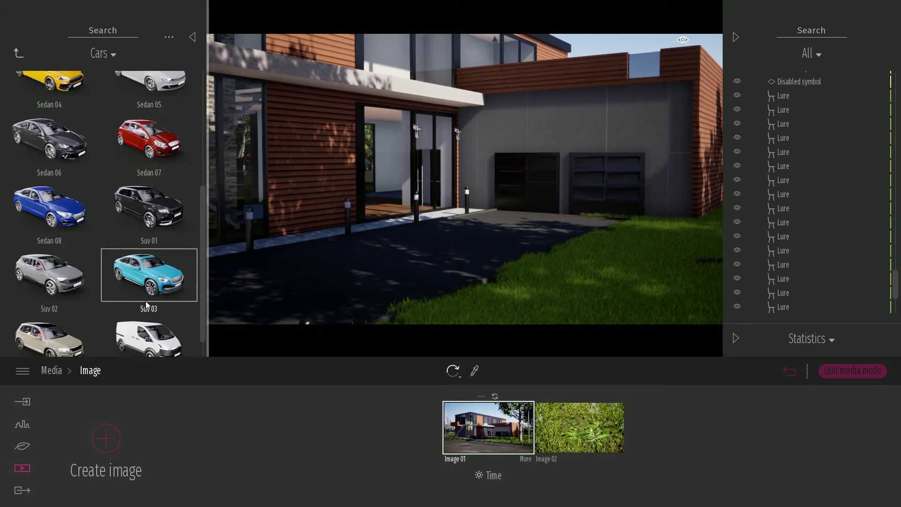
{"action": "scroll", "coordinate": [266, 285], "scroll_direction": "up", "scroll_amount": 3}
{"action": "left_click_drag", "start_coordinate": [149, 272], "coordinate": [505, 240]}
Step: Adjust the Suv 03's placement on the driveway between the entrance and the garage doors
{"action": "left_click", "coordinate": [505, 241]}
{"action": "middle_click_drag", "start_coordinate": [505, 241], "coordinate": [542, 247], "text": "shift"}
{"action": "left_click_drag", "start_coordinate": [489, 260], "coordinate": [470, 258]}
{"action": "middle_click_drag", "start_coordinate": [472, 261], "coordinate": [458, 226], "text": "shift"}
{"action": "scroll", "coordinate": [472, 261], "scroll_direction": "down", "scroll_amount": 4}
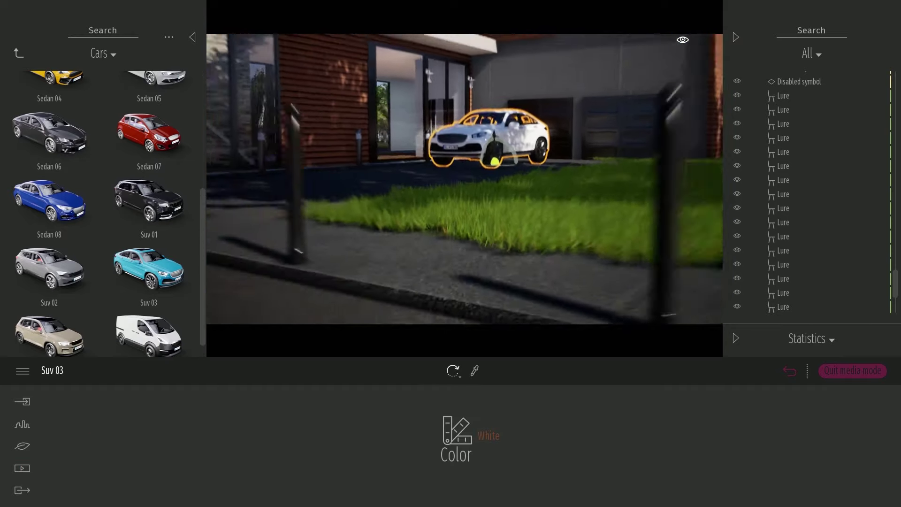
{"action": "middle_click_drag", "start_coordinate": [472, 262], "coordinate": [477, 277], "text": "shift"}
Step: Set the Suv 03's colour to Dark red and deselect it
{"action": "left_click", "coordinate": [464, 429]}
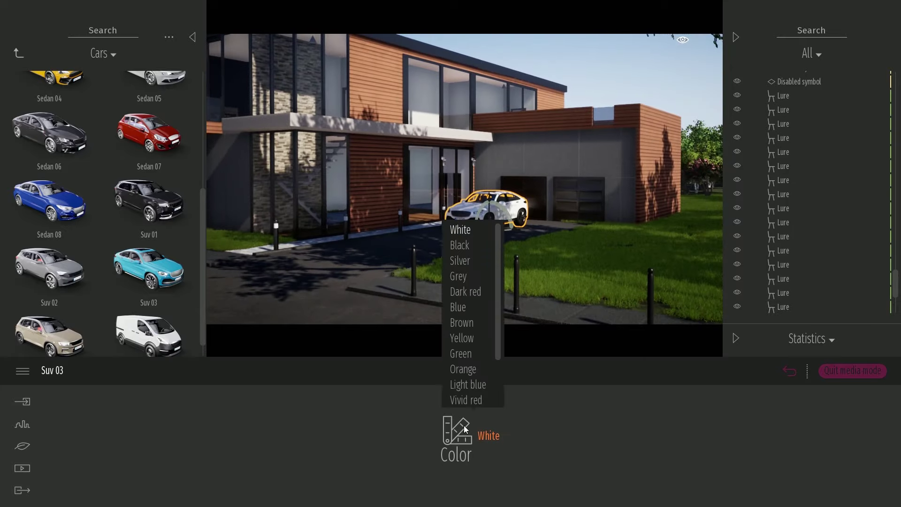
{"action": "left_click", "coordinate": [465, 291]}
{"action": "left_click", "coordinate": [590, 247]}
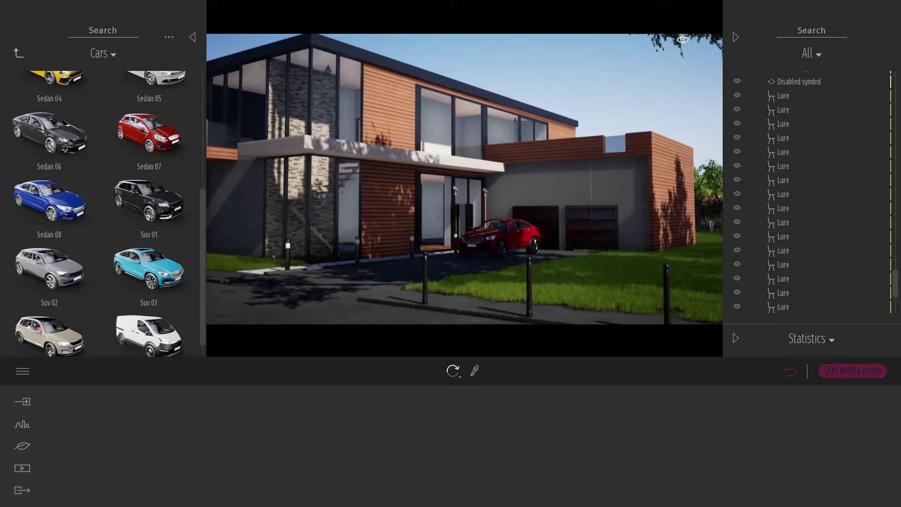
Step: Move the Bradford pear closer to the pavement beside the streetlight and deselect it
{"action": "left_click", "coordinate": [592, 282]}
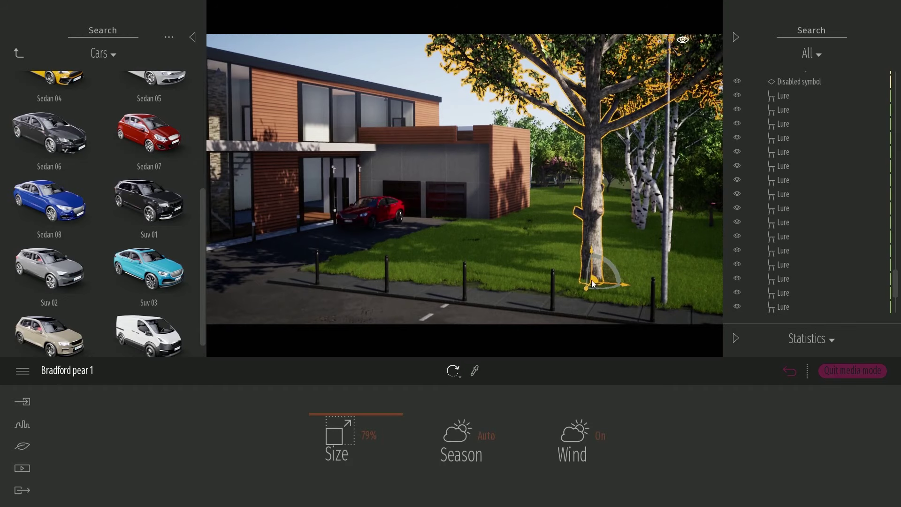
{"action": "left_click_drag", "start_coordinate": [601, 284], "coordinate": [626, 300]}
{"action": "left_click", "coordinate": [469, 203]}
{"action": "right_click_drag", "start_coordinate": [519, 233], "coordinate": [415, 277]}
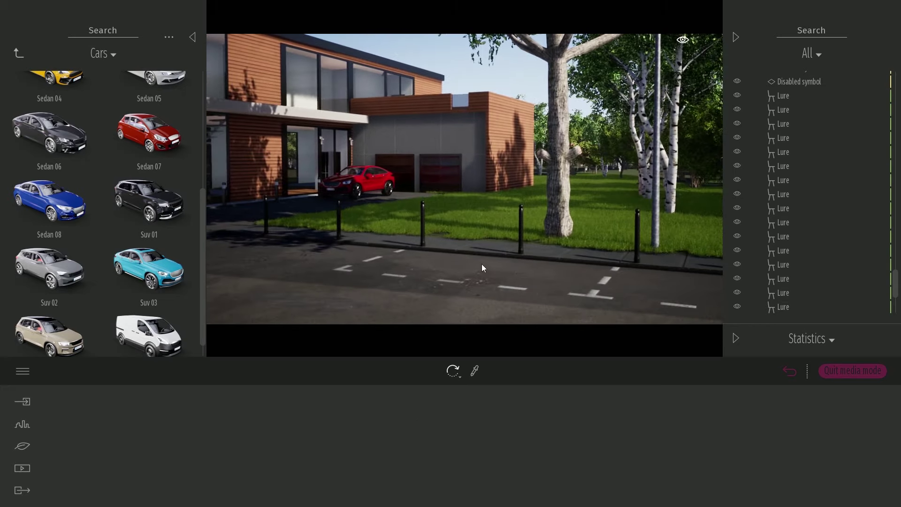
Step: Place a Sedan 01 in the roadside parking bays on the house side and check it in the Image 01 view
{"action": "scroll", "coordinate": [98, 234], "scroll_direction": "up", "scroll_amount": 5}
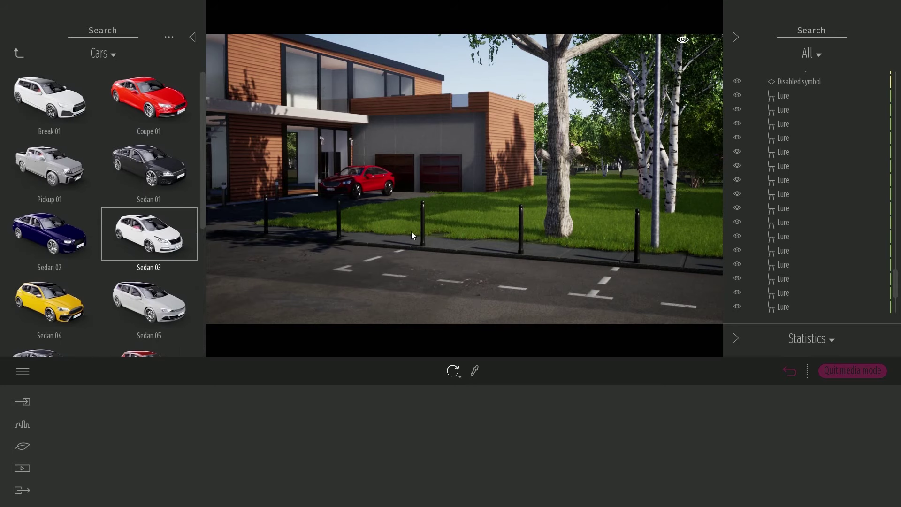
{"action": "right_click_drag", "start_coordinate": [411, 232], "coordinate": [164, 254]}
{"action": "left_click_drag", "start_coordinate": [165, 254], "coordinate": [381, 239]}
{"action": "right_click_drag", "start_coordinate": [381, 239], "coordinate": [382, 256]}
{"action": "key", "text": "e"}
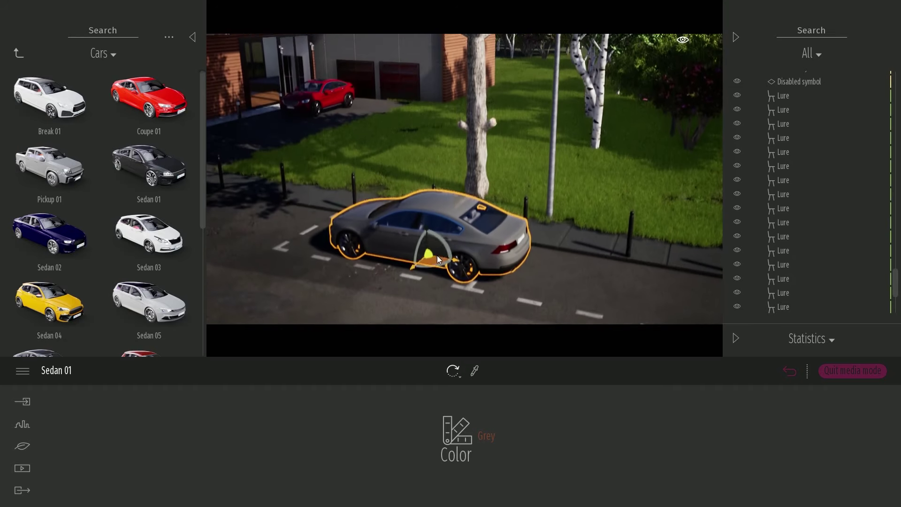
{"action": "left_click_drag", "start_coordinate": [429, 257], "coordinate": [626, 297]}
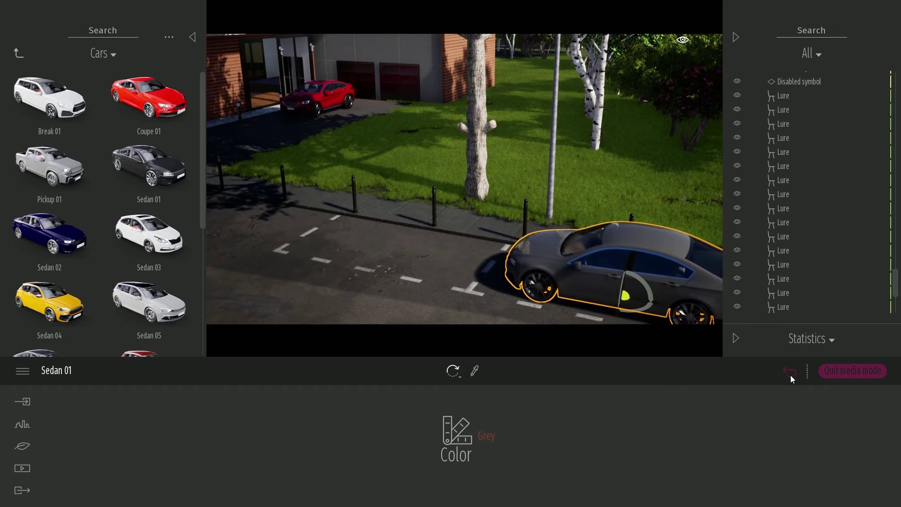
{"action": "left_click", "coordinate": [790, 371]}
{"action": "left_click", "coordinate": [519, 439]}
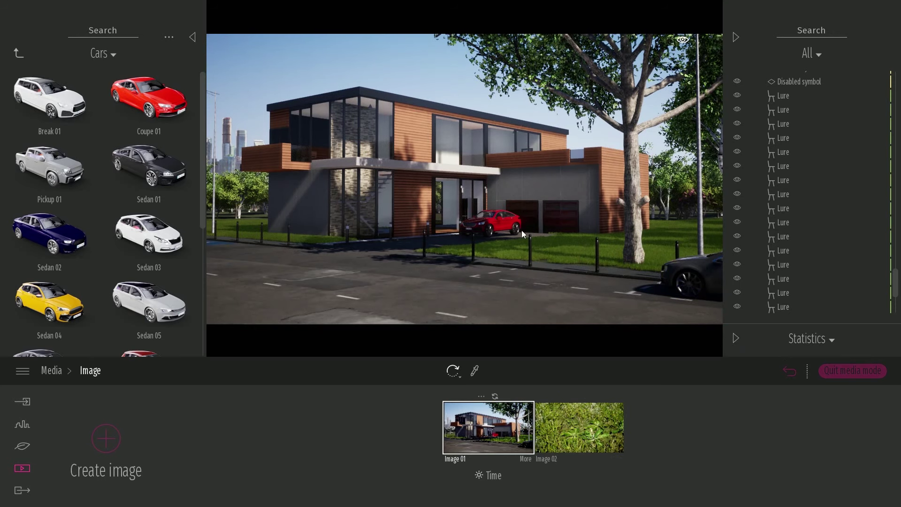
Step: Place a Coupe 01 in the parking bays across the street and shift it forward to a nearer bay
{"action": "right_click_drag", "start_coordinate": [495, 216], "coordinate": [405, 276]}
{"action": "key", "text": "e"}
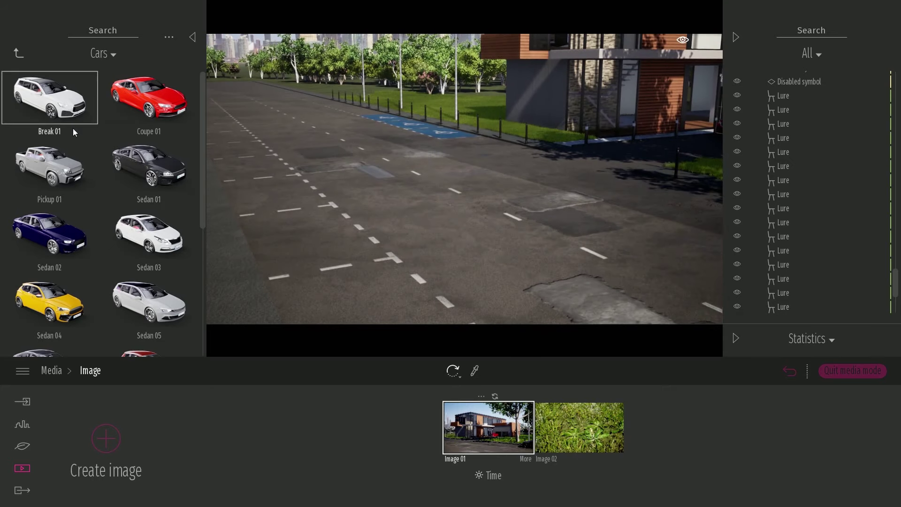
{"action": "left_click_drag", "start_coordinate": [390, 289], "coordinate": [371, 239]}
{"action": "right_click_drag", "start_coordinate": [400, 210], "coordinate": [451, 248]}
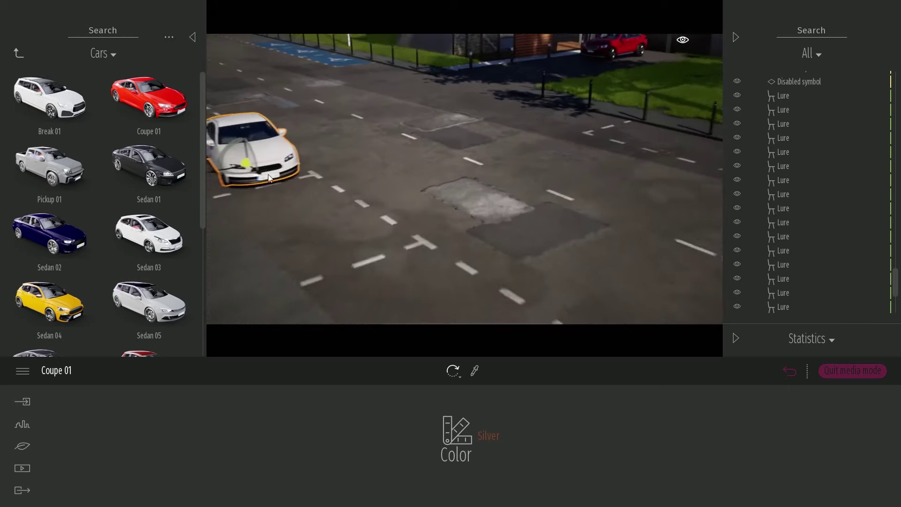
{"action": "left_click_drag", "start_coordinate": [258, 171], "coordinate": [334, 234]}
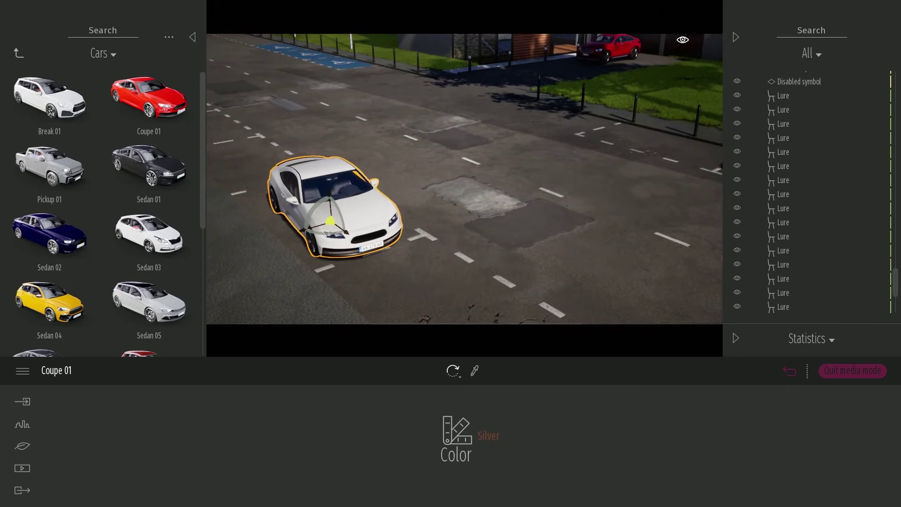
Step: Place a Sedan 04 in the bay ahead of the Coupe 01 and update the Image 01 view
{"action": "left_click_drag", "start_coordinate": [49, 301], "coordinate": [445, 253]}
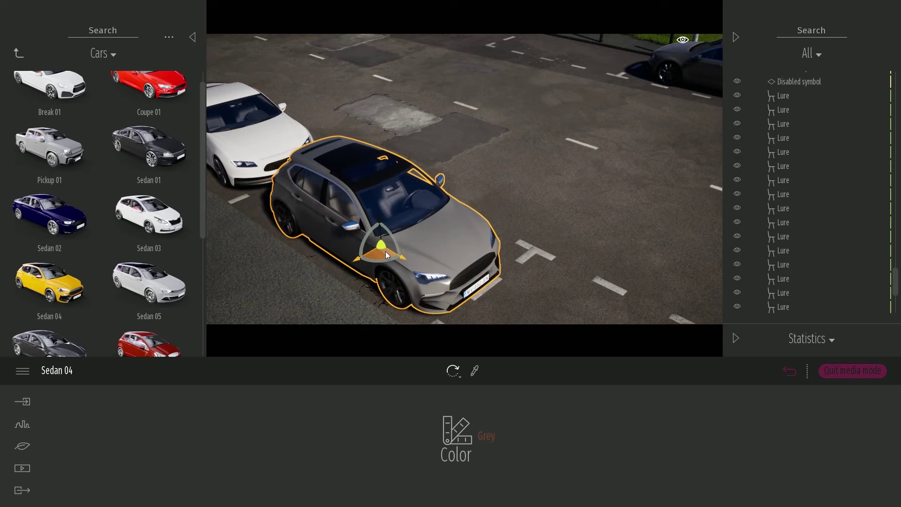
{"action": "left_click", "coordinate": [243, 135]}
{"action": "left_click_drag", "start_coordinate": [310, 151], "coordinate": [290, 147]}
{"action": "left_click", "coordinate": [790, 371]}
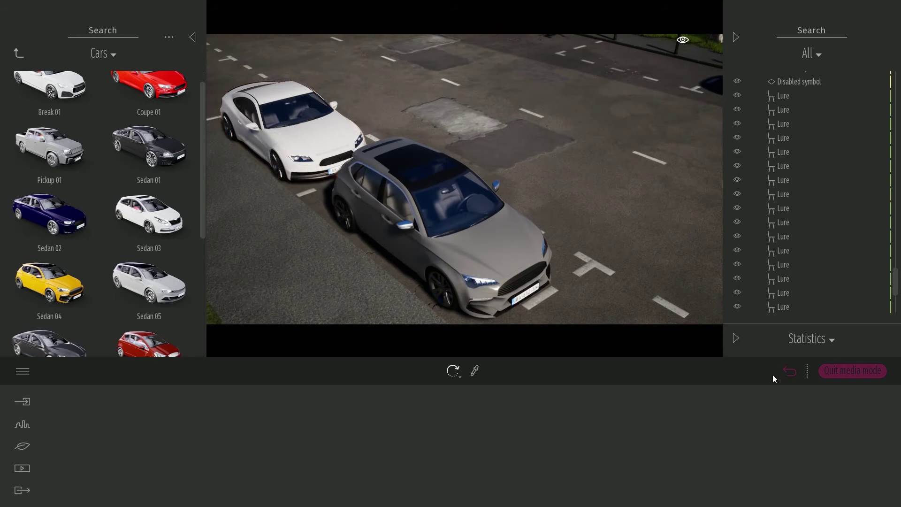
{"action": "left_click", "coordinate": [491, 430]}
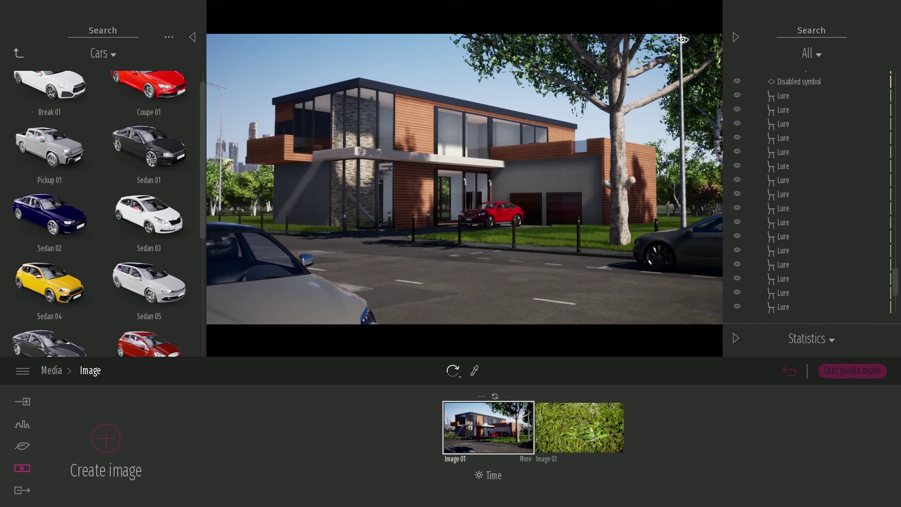
{"action": "left_click", "coordinate": [495, 396]}
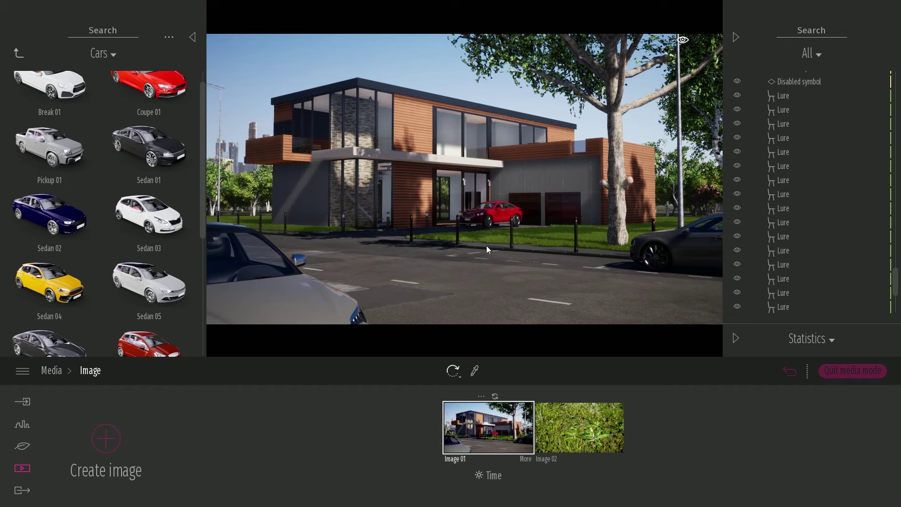
Step: Set the Sedan 04's colour to Black and deselect it
{"action": "right_click_drag", "start_coordinate": [531, 199], "coordinate": [370, 251]}
{"action": "key", "text": "s"}
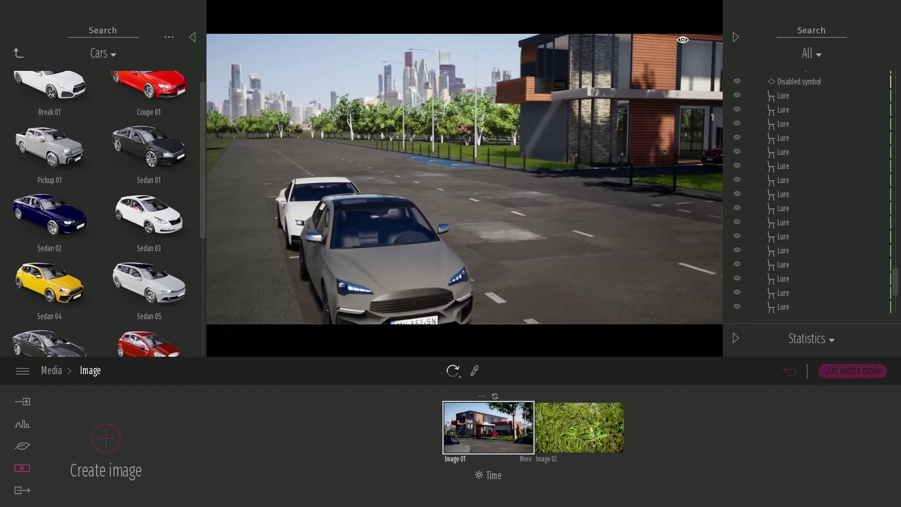
{"action": "left_click", "coordinate": [395, 276]}
{"action": "left_click", "coordinate": [463, 446]}
{"action": "left_click", "coordinate": [463, 249]}
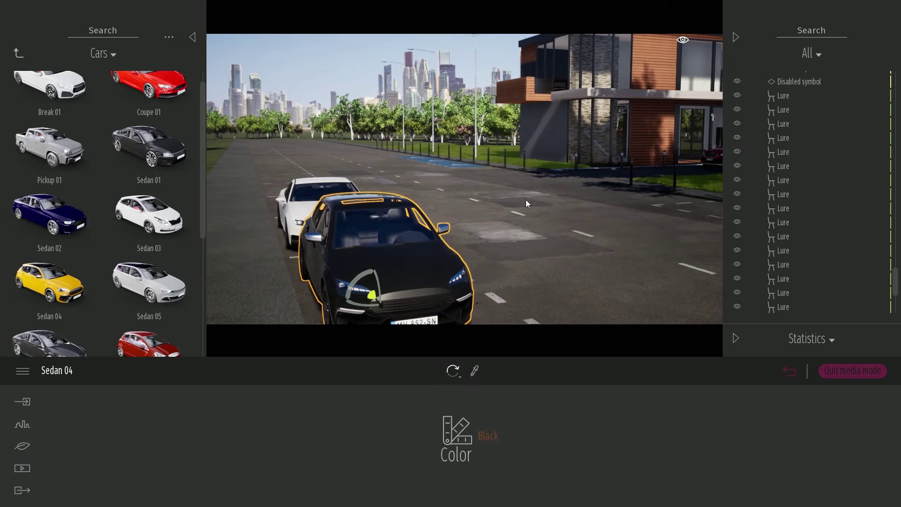
{"action": "left_click", "coordinate": [534, 209]}
Step: Hide the asset library and the scene list to enlarge the viewport over the street
{"action": "right_click_drag", "start_coordinate": [515, 168], "coordinate": [516, 204]}
{"action": "key", "text": "e"}
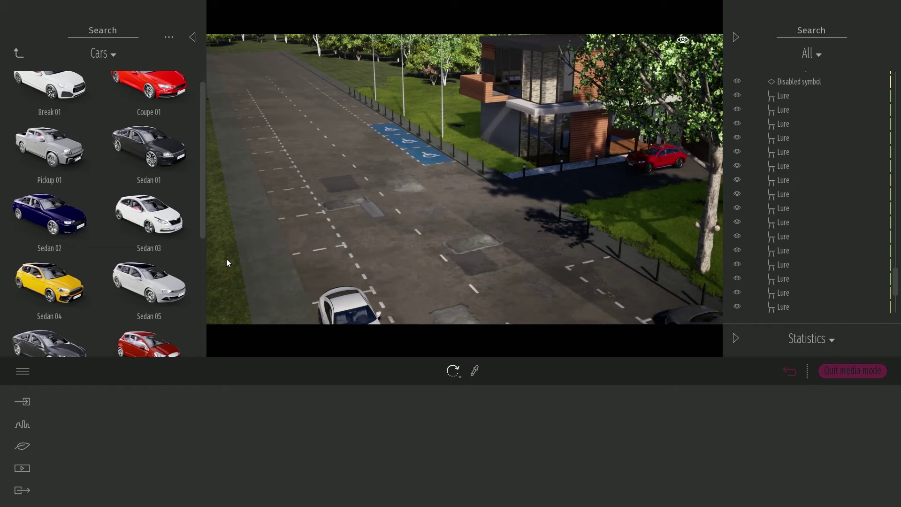
{"action": "left_click", "coordinate": [736, 37]}
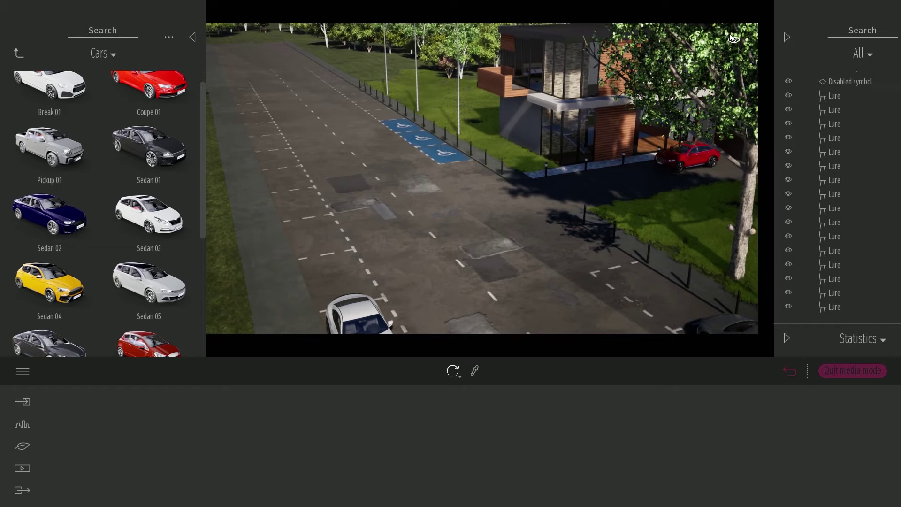
{"action": "left_click", "coordinate": [192, 37]}
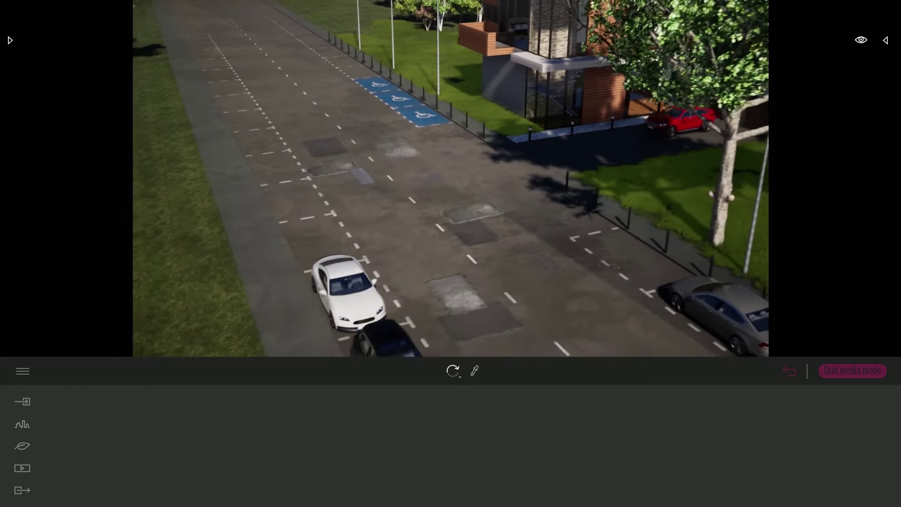
Step: Draw a vehicle path along the road from its far end past the house to the opposite end
{"action": "left_click", "coordinate": [21, 426]}
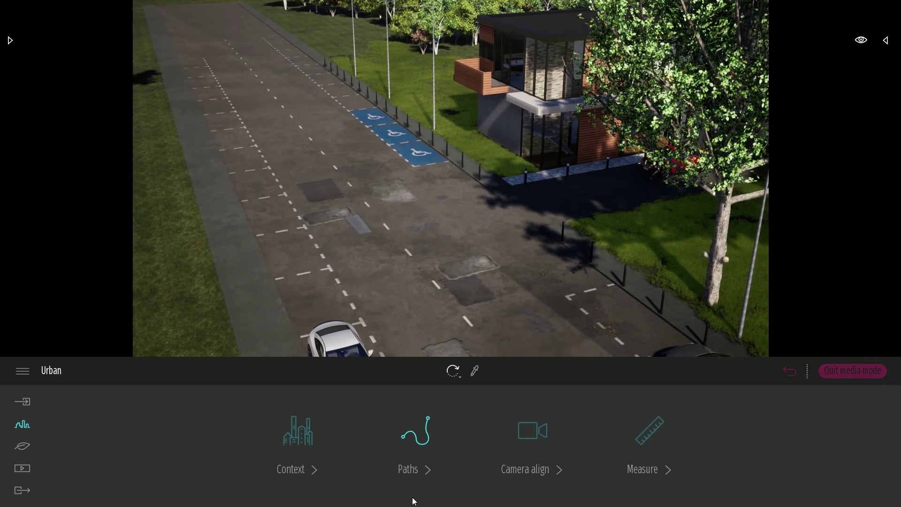
{"action": "left_click", "coordinate": [420, 438]}
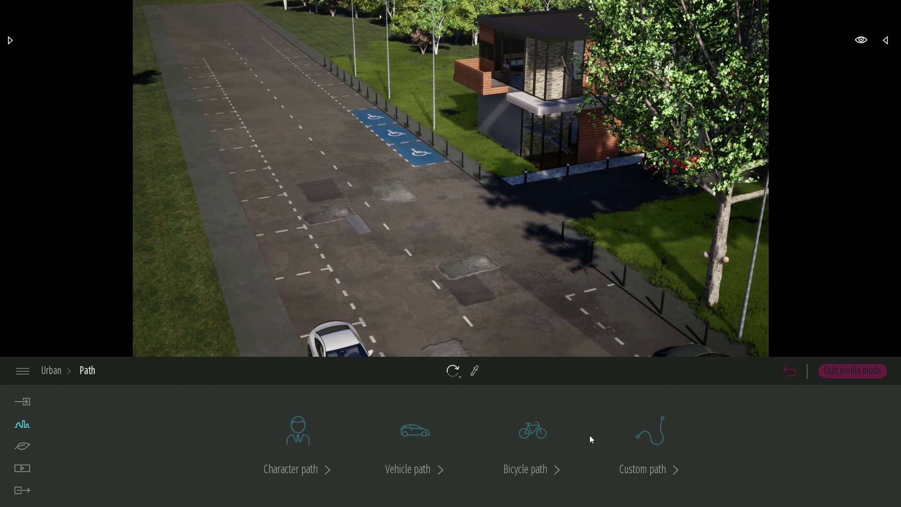
{"action": "left_click", "coordinate": [428, 443]}
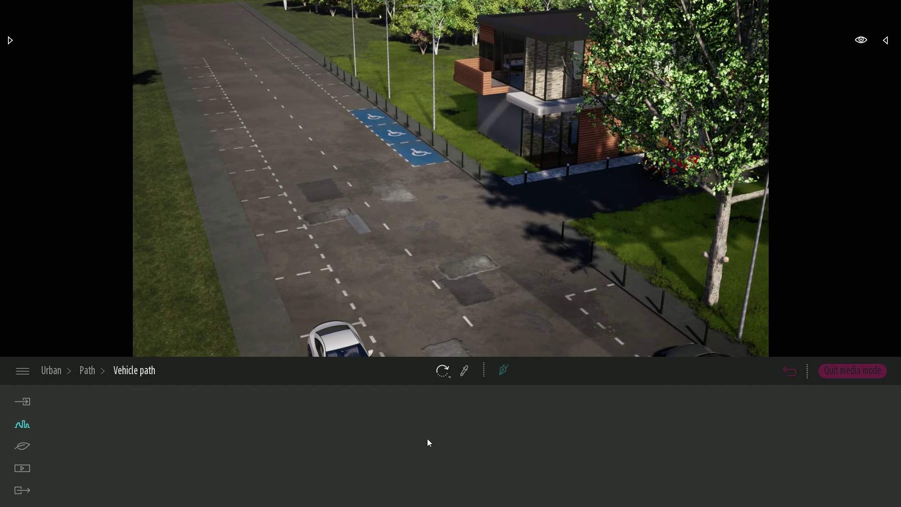
{"action": "left_click", "coordinate": [503, 370]}
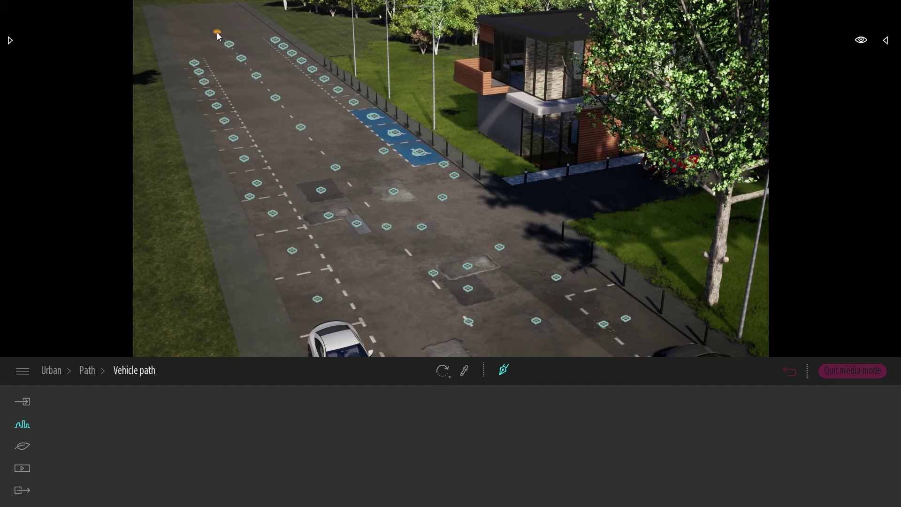
{"action": "mouse_move", "coordinate": [216, 27]}
{"action": "left_mouse_down"}
{"action": "mouse_move", "coordinate": [280, 110]}
{"action": "mouse_move", "coordinate": [405, 230]}
{"action": "mouse_move", "coordinate": [393, 224]}
{"action": "left_mouse_up"}
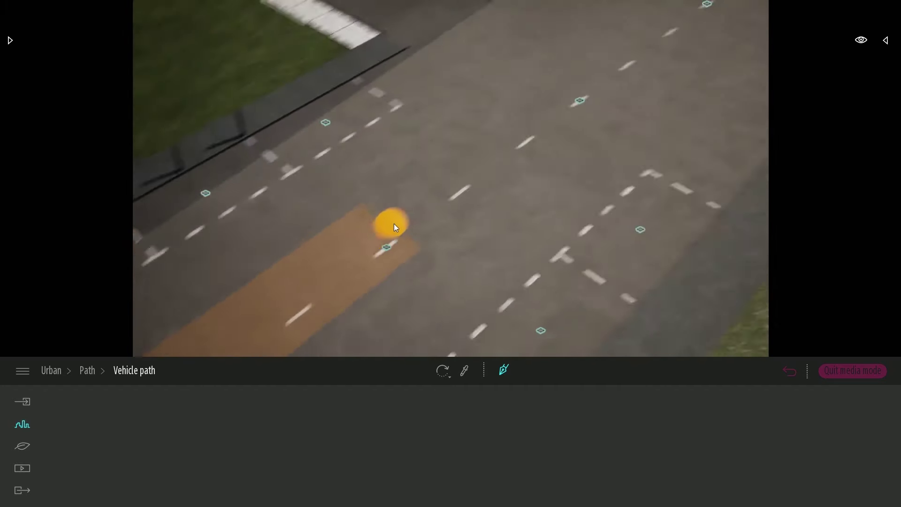
{"action": "right_click_drag", "start_coordinate": [394, 223], "coordinate": [397, 220]}
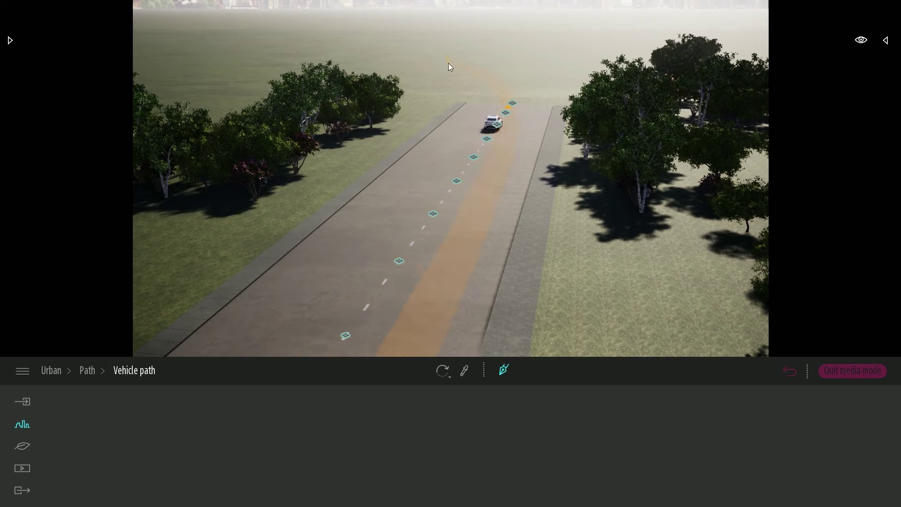
{"action": "key", "text": "Escape"}
{"action": "right_click_drag", "start_coordinate": [538, 250], "coordinate": [399, 267]}
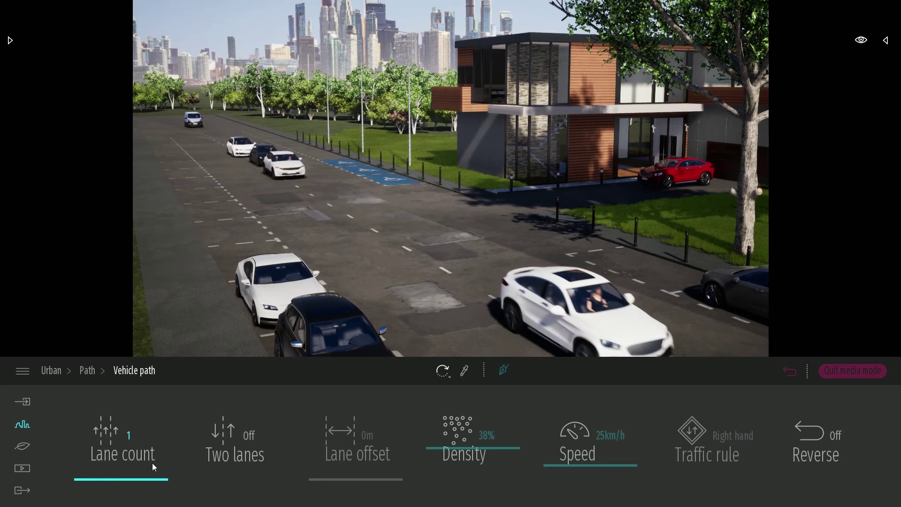
Step: Try lane counts of 4 and 2 on the vehicle path and return it to 1
{"action": "left_click_drag", "start_coordinate": [130, 470], "coordinate": [124, 425]}
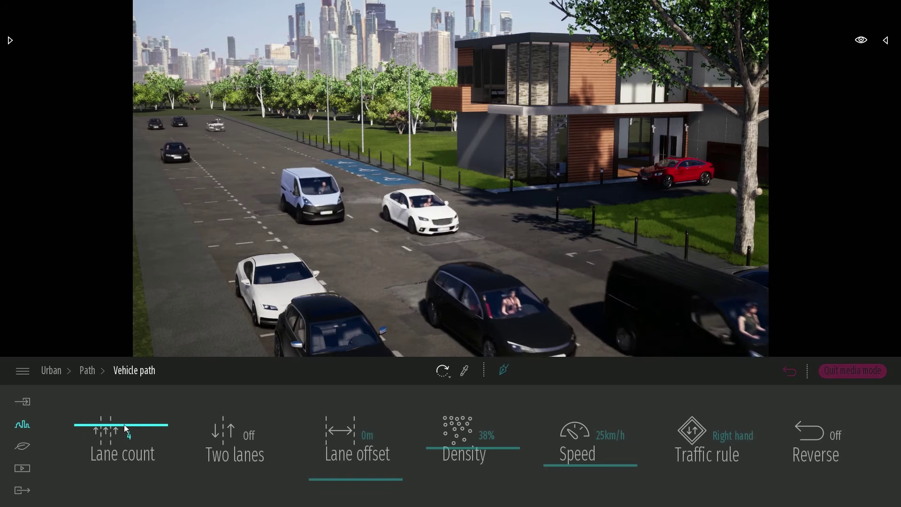
{"action": "left_click_drag", "start_coordinate": [127, 440], "coordinate": [113, 467]}
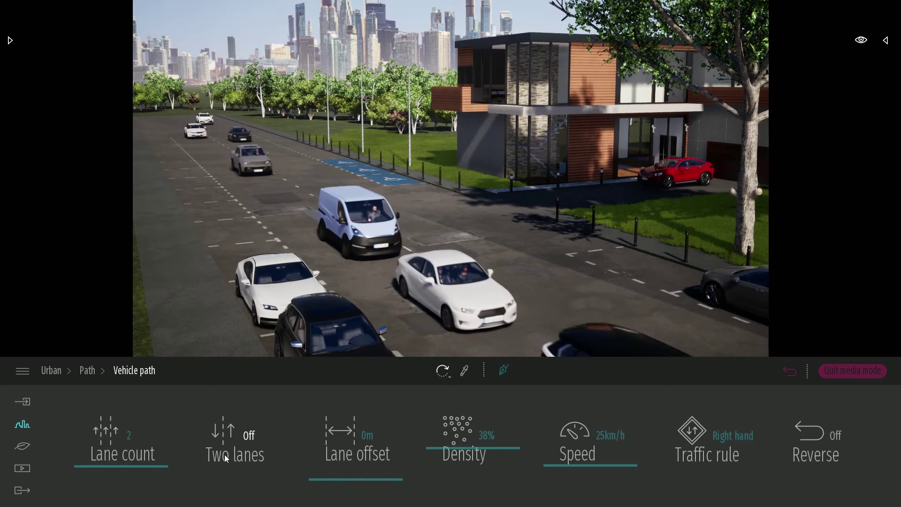
{"action": "left_click", "coordinate": [121, 489]}
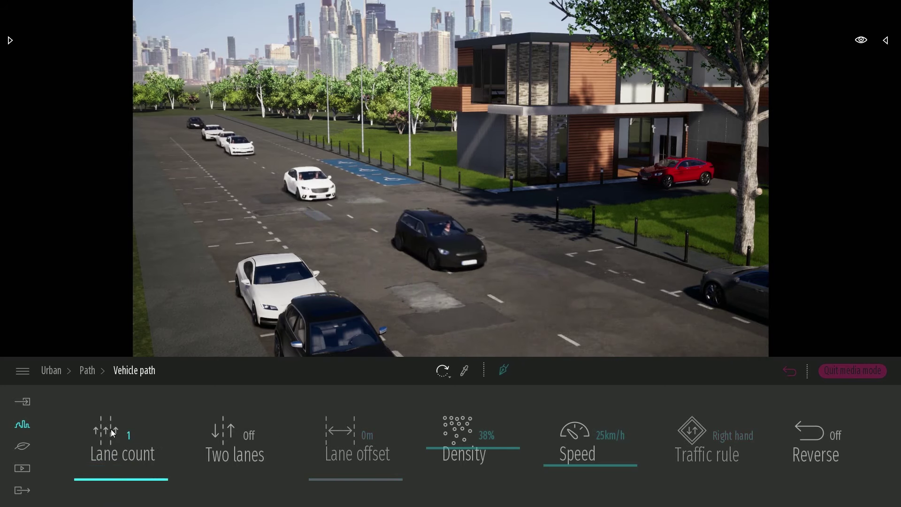
Step: Turn on Two lanes for the vehicle path, with a density of 22% and a speed of 35 km/h, and deselect it
{"action": "left_click", "coordinate": [239, 474]}
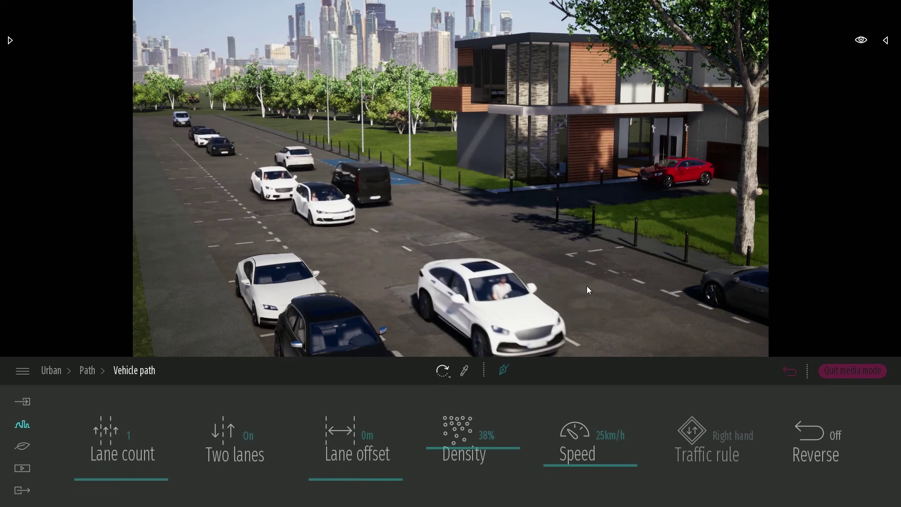
{"action": "left_click_drag", "start_coordinate": [488, 448], "coordinate": [468, 460]}
{"action": "left_click_drag", "start_coordinate": [568, 462], "coordinate": [587, 462]}
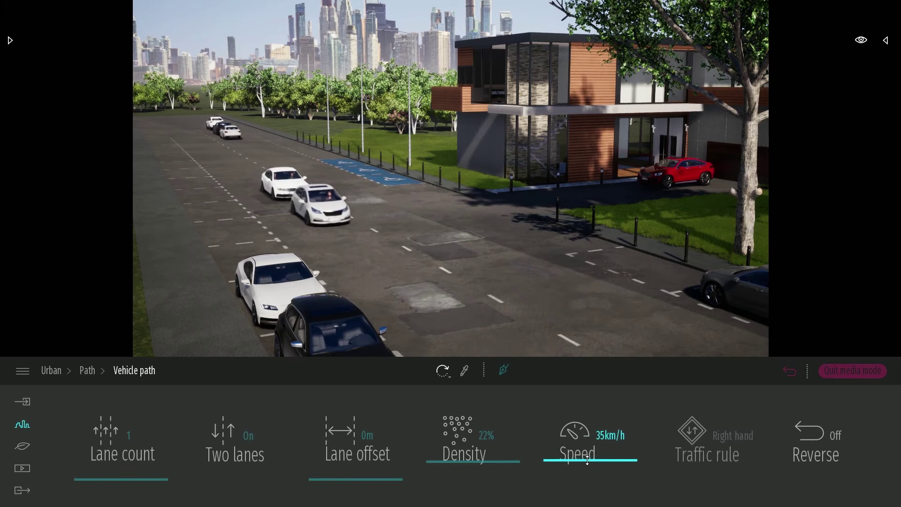
{"action": "left_click", "coordinate": [567, 296]}
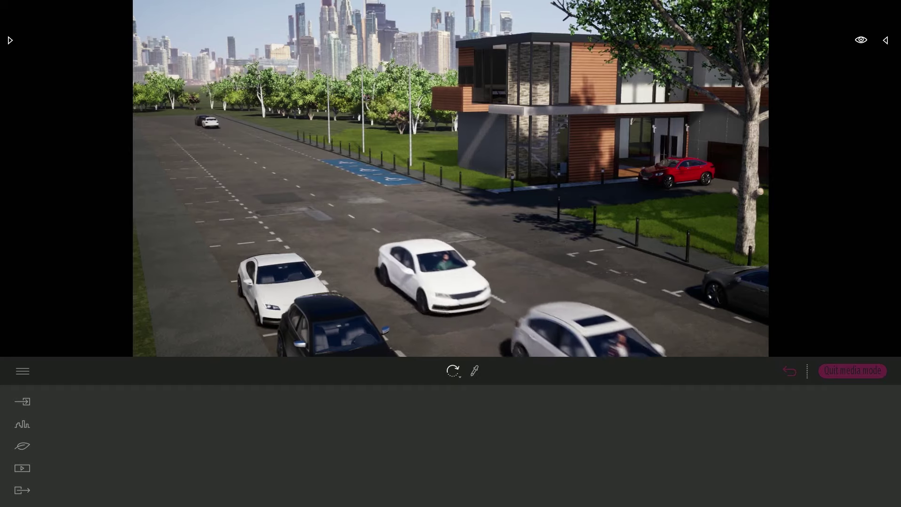
Step: Draw a character path along the pavement from the street's far end, past the house, to the opposite end
{"action": "middle_click_drag", "start_coordinate": [567, 296], "coordinate": [540, 336], "text": "shift"}
{"action": "left_click", "coordinate": [21, 426]}
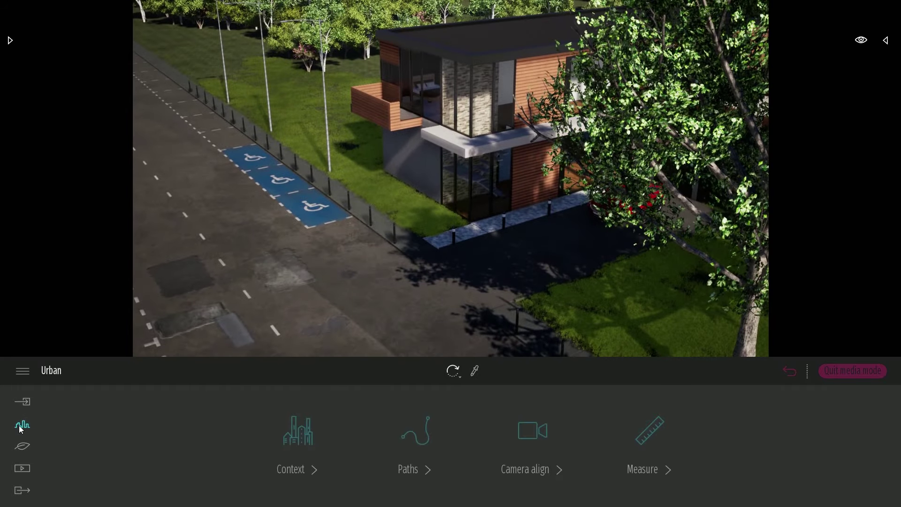
{"action": "left_click", "coordinate": [406, 451]}
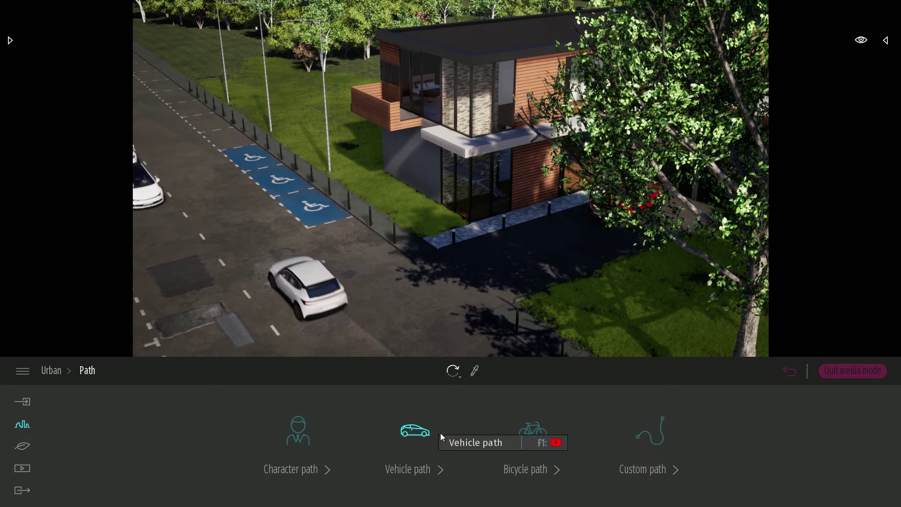
{"action": "left_click", "coordinate": [307, 436]}
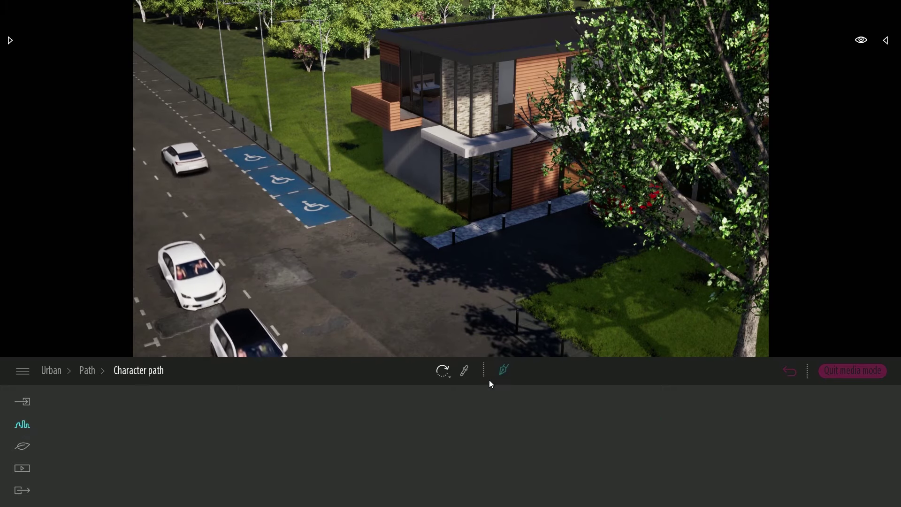
{"action": "left_click", "coordinate": [503, 370]}
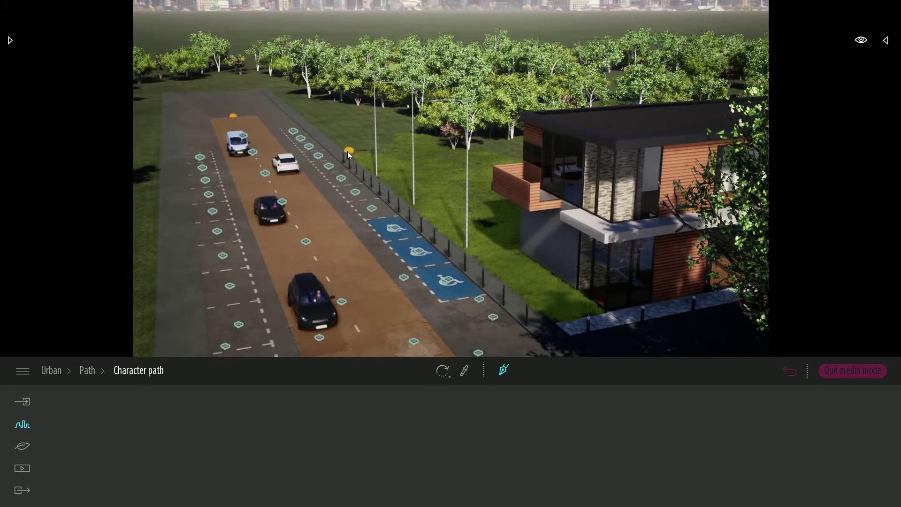
{"action": "right_click_drag", "start_coordinate": [296, 117], "coordinate": [453, 254]}
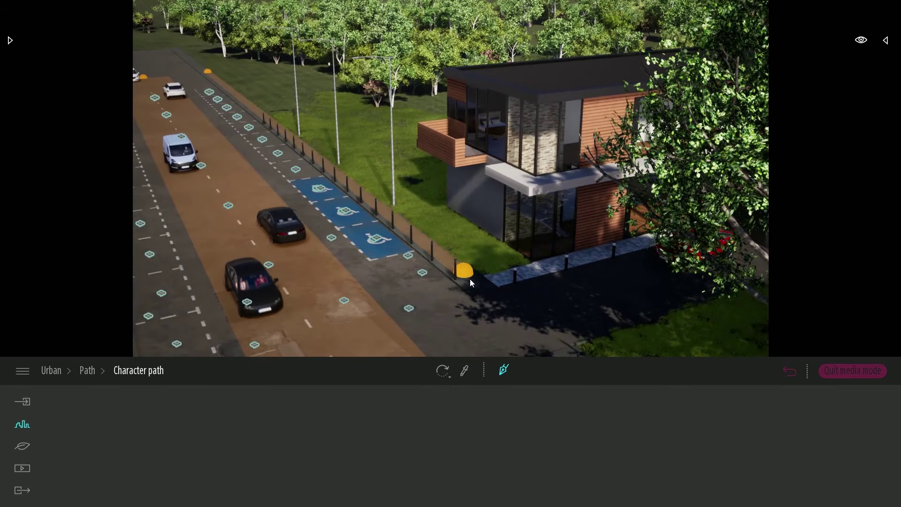
{"action": "left_click", "coordinate": [474, 281]}
{"action": "right_click_drag", "start_coordinate": [486, 290], "coordinate": [490, 288]}
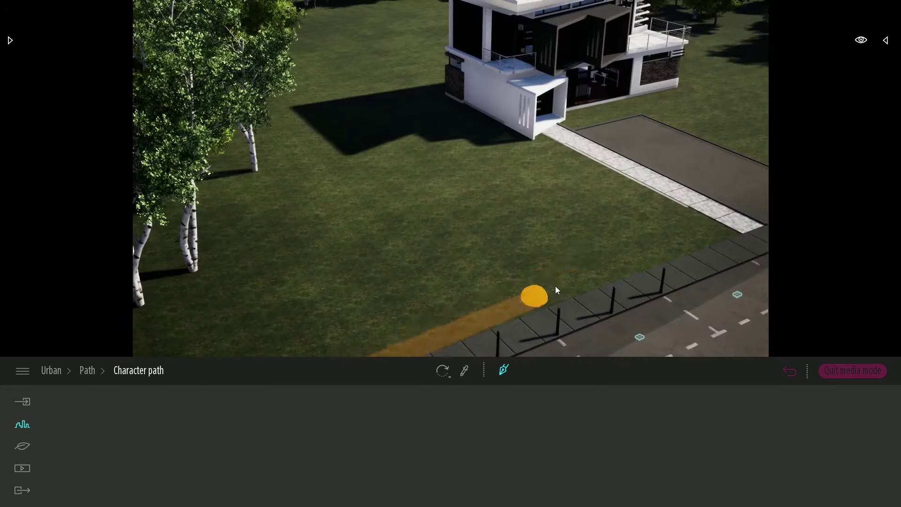
{"action": "left_click", "coordinate": [727, 250]}
{"action": "right_click_drag", "start_coordinate": [728, 250], "coordinate": [744, 239]}
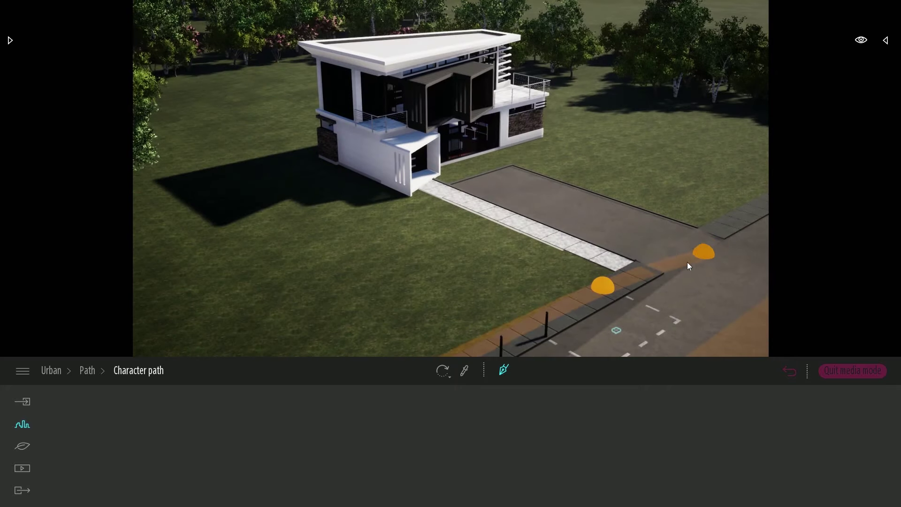
{"action": "left_click", "coordinate": [663, 248]}
Step: Continue the character path back along the same pavement past the driveway to the street's far end and finish it
{"action": "left_click", "coordinate": [562, 323]}
{"action": "scroll", "coordinate": [563, 324], "scroll_direction": "down", "scroll_amount": 5}
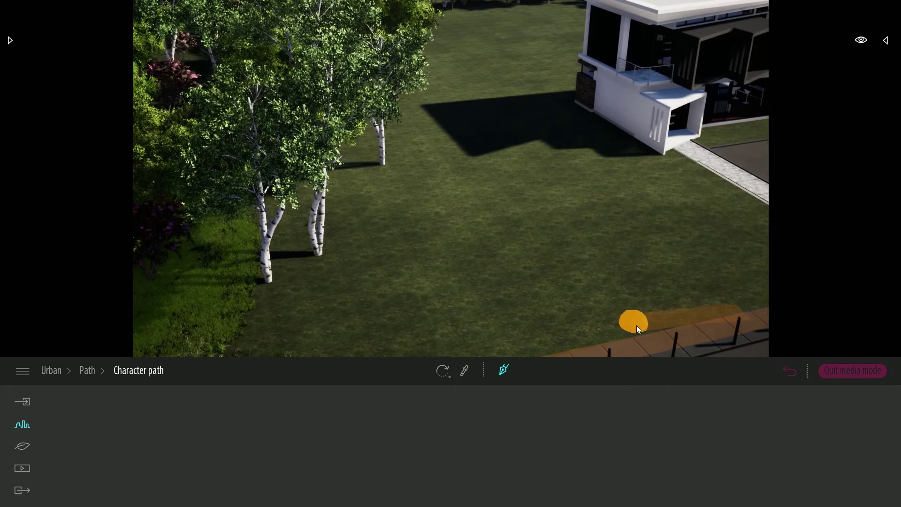
{"action": "scroll", "coordinate": [644, 337], "scroll_direction": "down", "scroll_amount": 3}
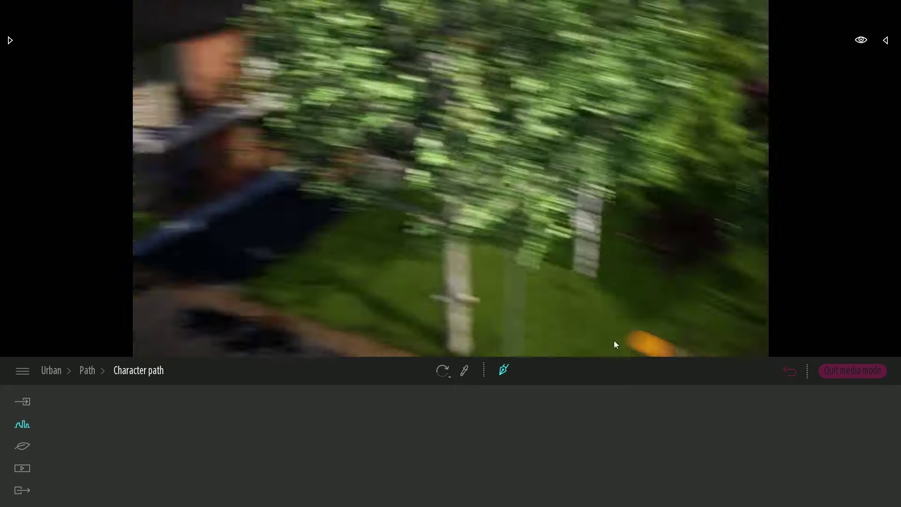
{"action": "scroll", "coordinate": [452, 316], "scroll_direction": "up", "scroll_amount": 5}
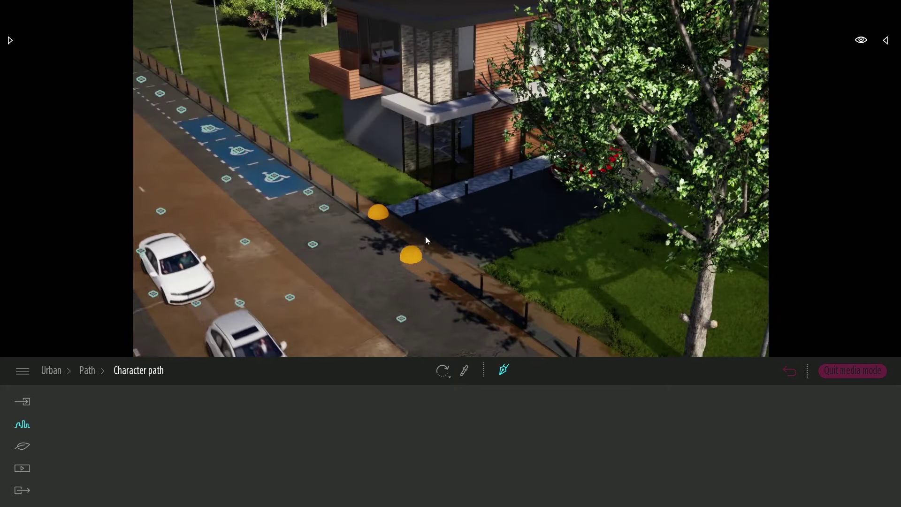
{"action": "left_click", "coordinate": [424, 243]}
{"action": "left_click", "coordinate": [207, 93]}
{"action": "scroll", "coordinate": [204, 88], "scroll_direction": "up", "scroll_amount": 5}
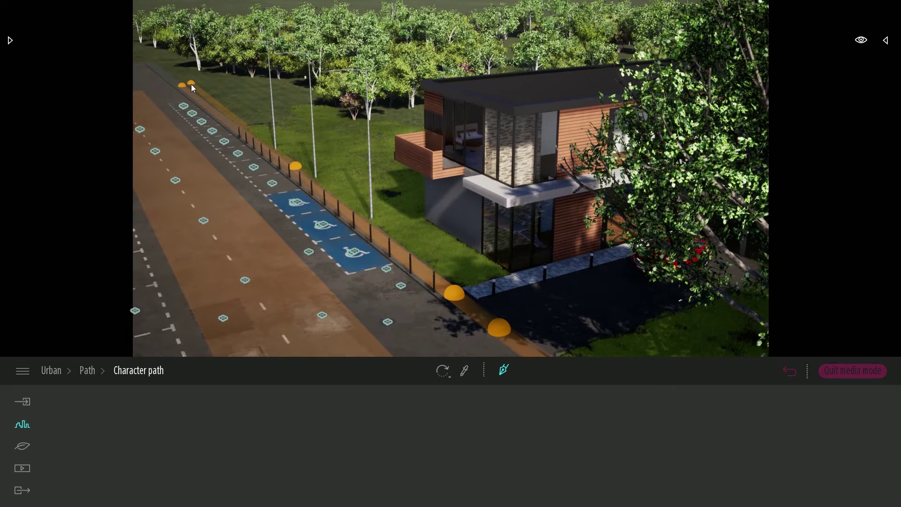
{"action": "key", "text": "Escape"}
Step: Set the character path's density to 5% and go back to the Image 01 view
{"action": "right_click_drag", "start_coordinate": [353, 161], "coordinate": [450, 108]}
{"action": "right_click_drag", "start_coordinate": [516, 265], "coordinate": [549, 253]}
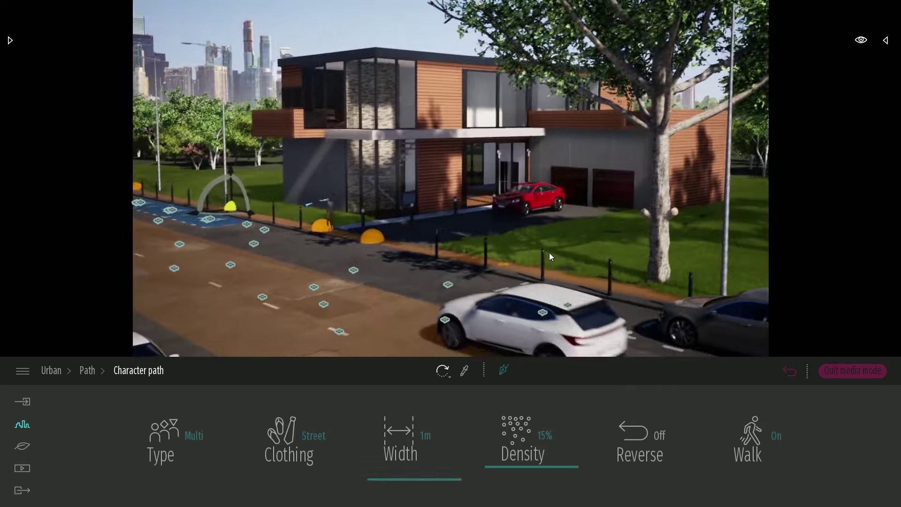
{"action": "left_click_drag", "start_coordinate": [519, 468], "coordinate": [525, 475]}
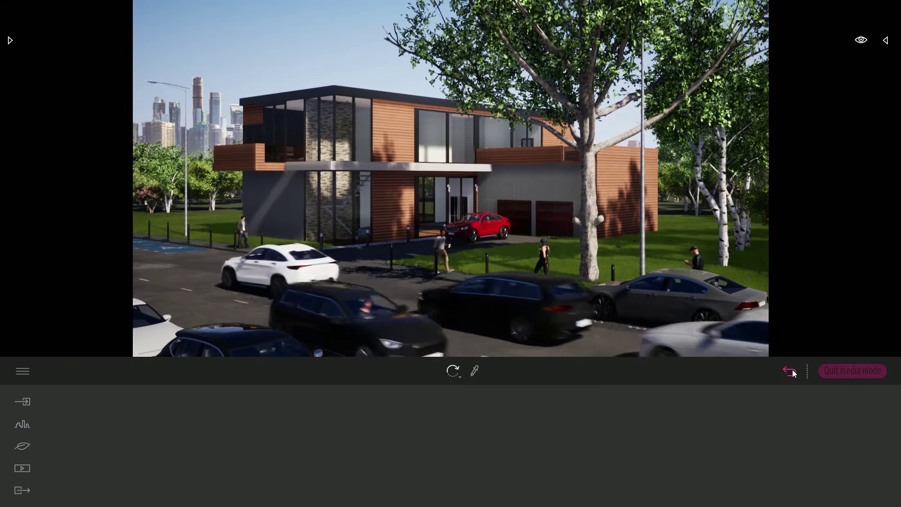
{"action": "left_click", "coordinate": [790, 371]}
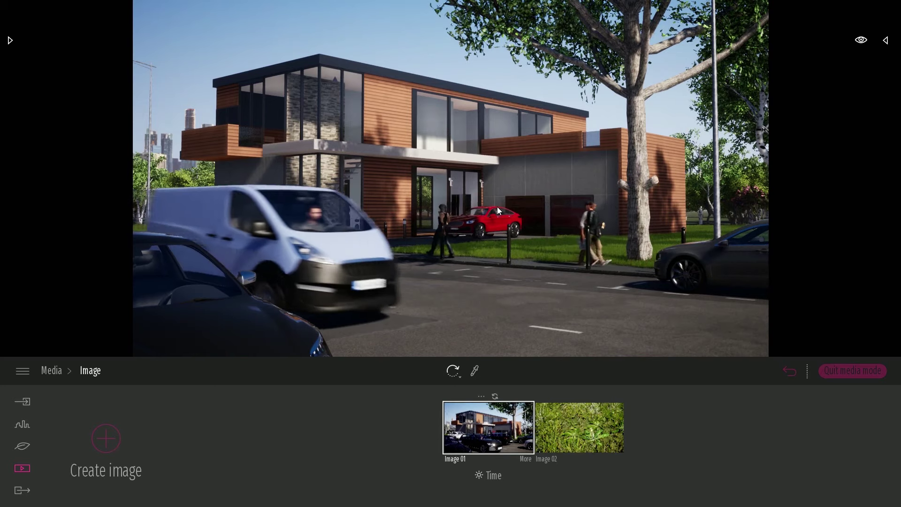
Step: Adjust the character path's point beside the grey parked car and shift the nearby lamp post away from the large tree
{"action": "right_click_drag", "start_coordinate": [478, 216], "coordinate": [531, 258]}
{"action": "left_click_drag", "start_coordinate": [421, 229], "coordinate": [427, 255]}
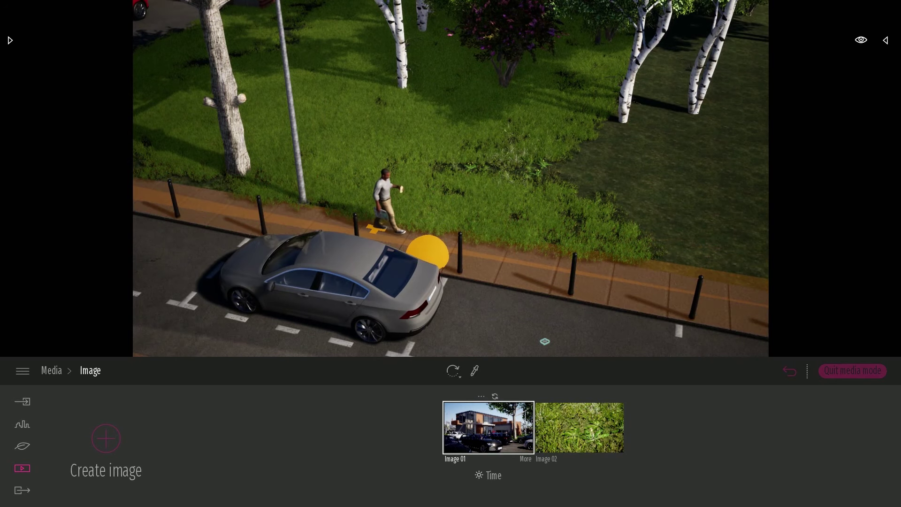
{"action": "left_click", "coordinate": [385, 227]}
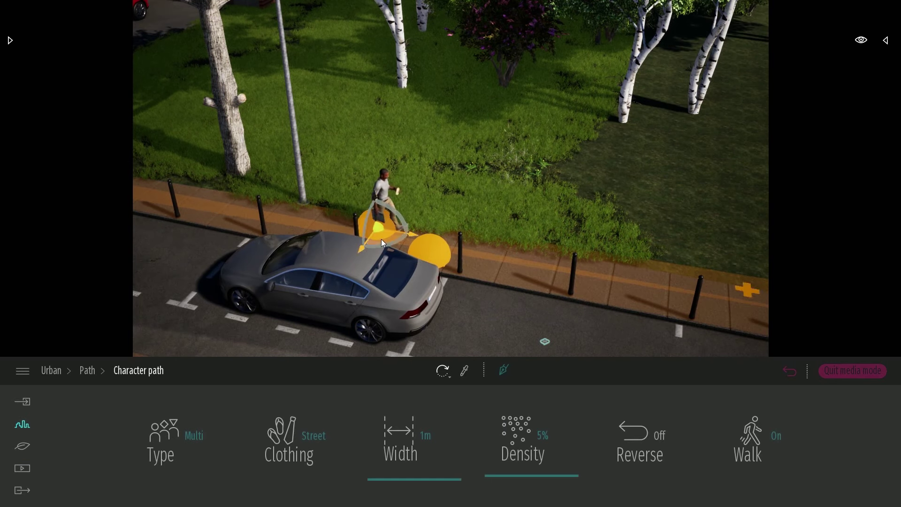
{"action": "left_click", "coordinate": [304, 193]}
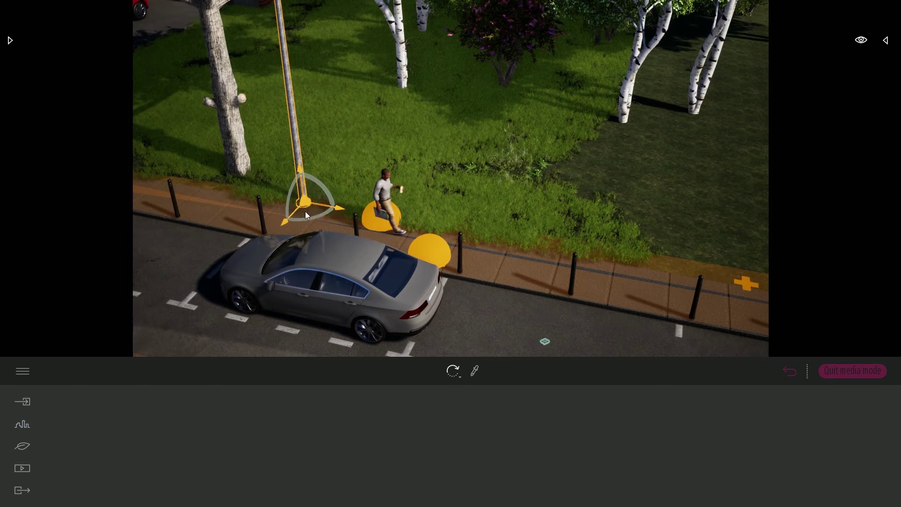
{"action": "left_click_drag", "start_coordinate": [305, 211], "coordinate": [373, 207]}
Step: Adjust the character path's points at the driveway entrance and beyond the disabled parking bays so they stay behind the bollards
{"action": "right_click_drag", "start_coordinate": [398, 188], "coordinate": [296, 171]}
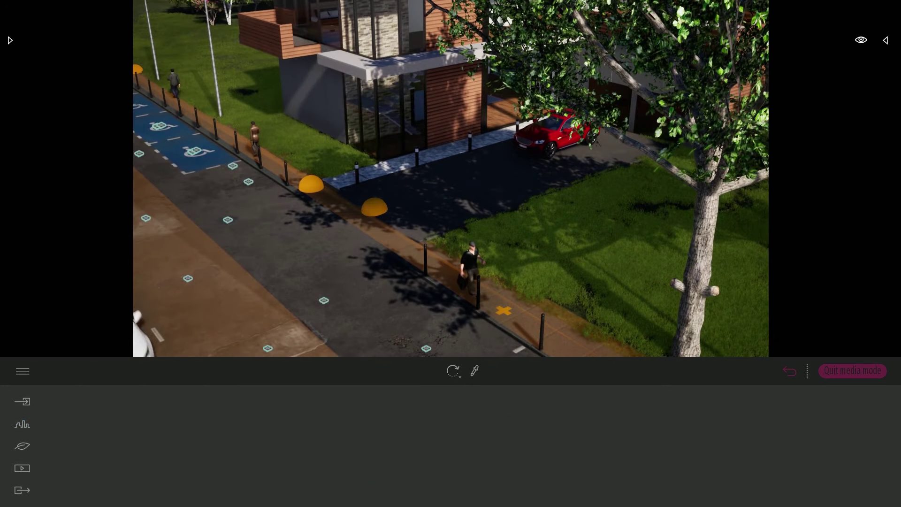
{"action": "left_click_drag", "start_coordinate": [376, 206], "coordinate": [377, 206]}
{"action": "left_click_drag", "start_coordinate": [319, 186], "coordinate": [317, 187]}
{"action": "left_click", "coordinate": [308, 187]}
{"action": "right_click_drag", "start_coordinate": [309, 187], "coordinate": [229, 176]}
{"action": "key", "text": "w"}
{"action": "key", "text": "w"}
{"action": "right_click_drag", "start_coordinate": [387, 195], "coordinate": [474, 239]}
{"action": "key", "text": "s"}
{"action": "left_click", "coordinate": [257, 46]}
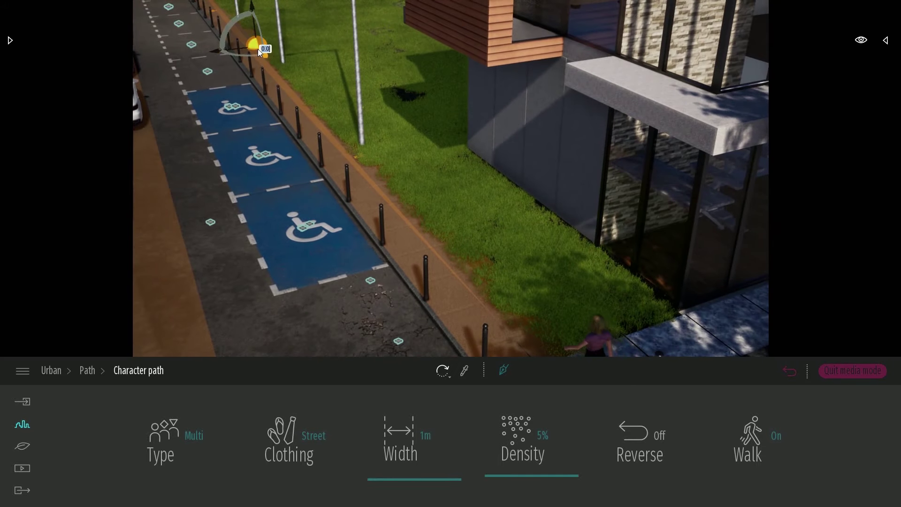
{"action": "left_click_drag", "start_coordinate": [261, 50], "coordinate": [284, 57]}
Step: Move the three lamp posts beside the disabled parking bays away from the pavement, further onto the grass, and deselect them
{"action": "left_click", "coordinate": [359, 101], "text": "ctrl"}
{"action": "right_click_drag", "start_coordinate": [359, 102], "coordinate": [320, 50]}
{"action": "left_click", "coordinate": [287, 45], "text": "ctrl"}
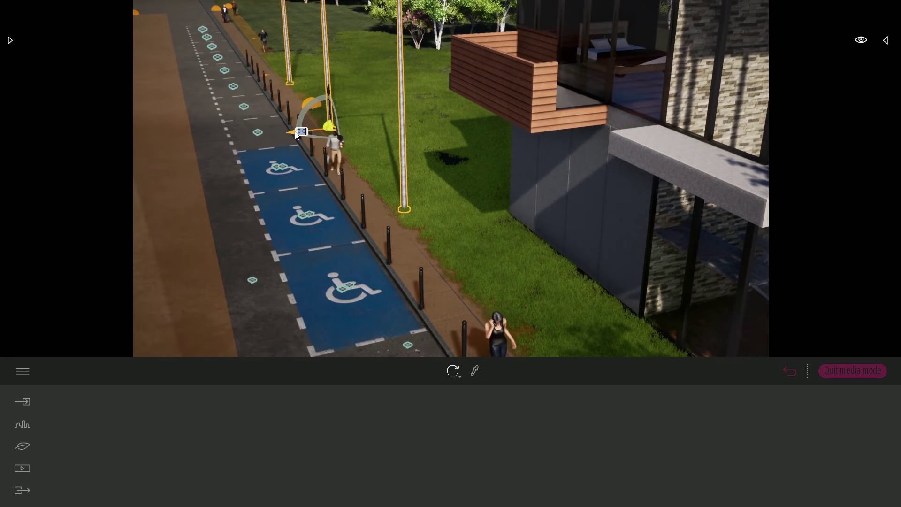
{"action": "left_click_drag", "start_coordinate": [295, 132], "coordinate": [314, 131]}
{"action": "key", "text": "Escape"}
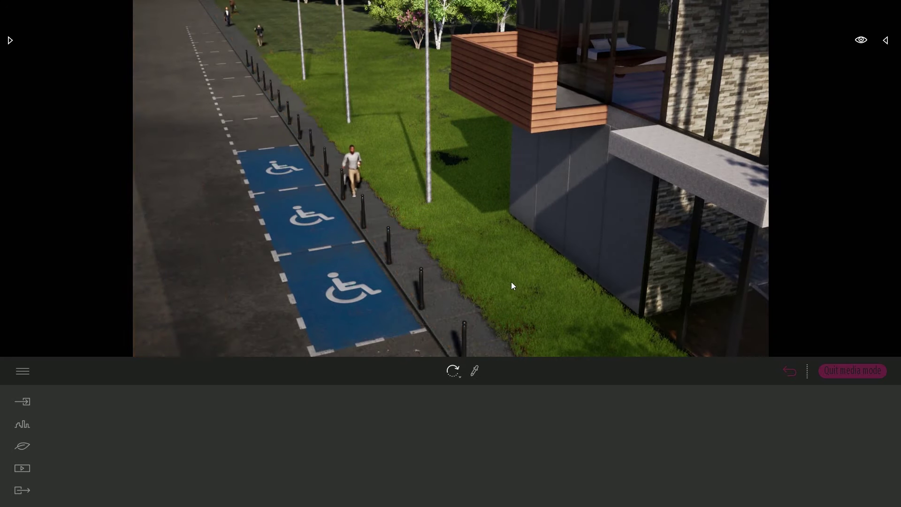
Step: Look over the street front with its pedestrians and recall the Image 01 view
{"action": "right_click_drag", "start_coordinate": [512, 282], "coordinate": [580, 193]}
{"action": "key", "text": "s"}
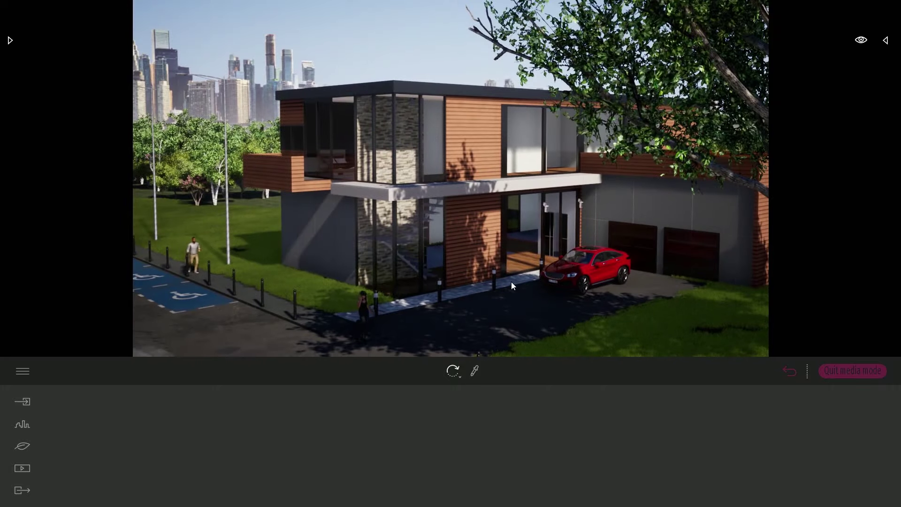
{"action": "key", "text": "s"}
{"action": "mouse_move", "coordinate": [526, 278]}
{"action": "right_mouse_down"}
{"action": "mouse_move", "coordinate": [539, 268]}
{"action": "mouse_move", "coordinate": [534, 274]}
{"action": "right_mouse_up"}
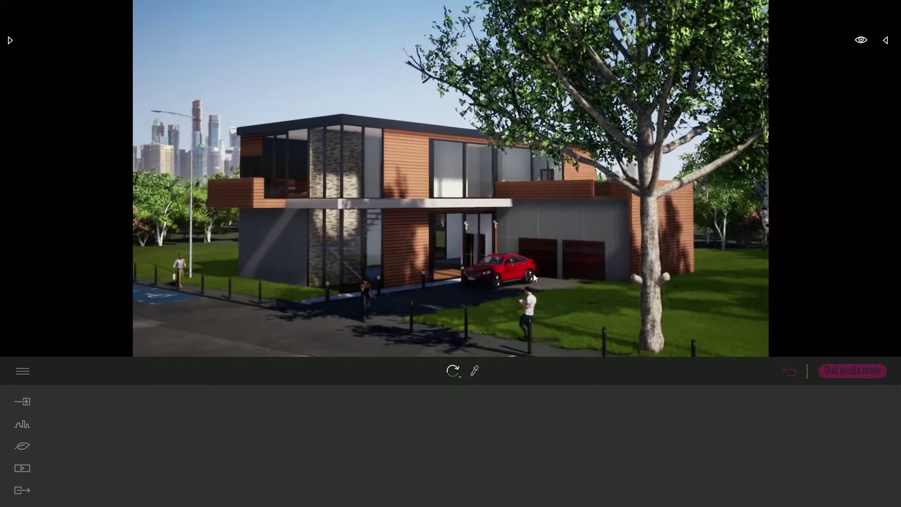
{"action": "left_click", "coordinate": [791, 373]}
{"action": "left_click", "coordinate": [499, 426]}
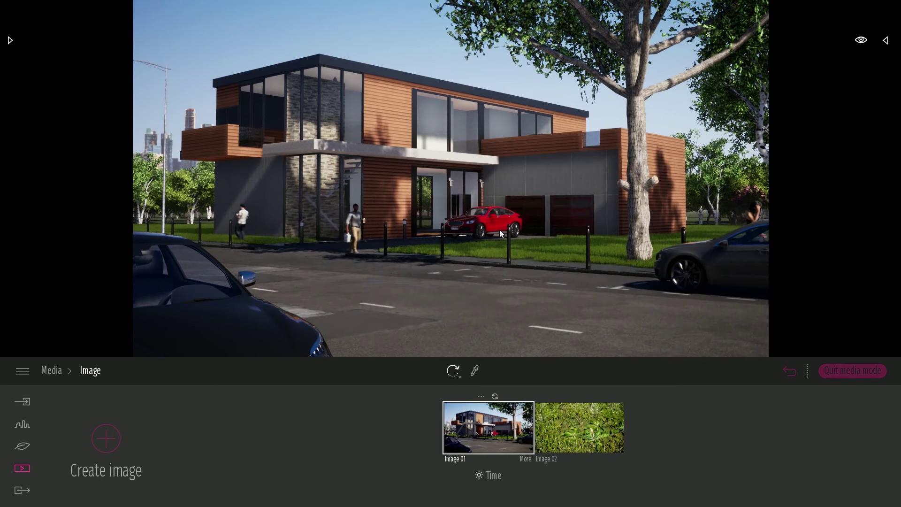
Step: Pick the glass material of the upper-floor corner window and set its opacity to 100%
{"action": "key", "text": "w"}
{"action": "key", "text": "w"}
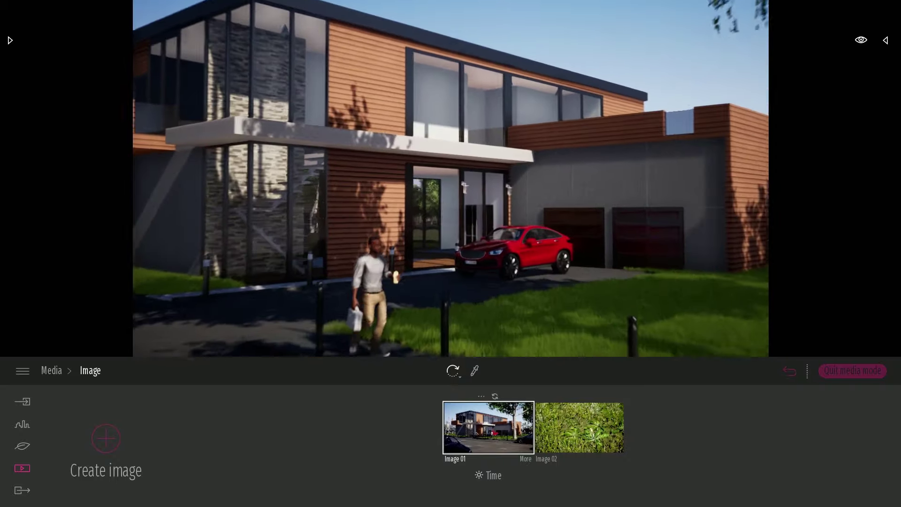
{"action": "key", "text": "w"}
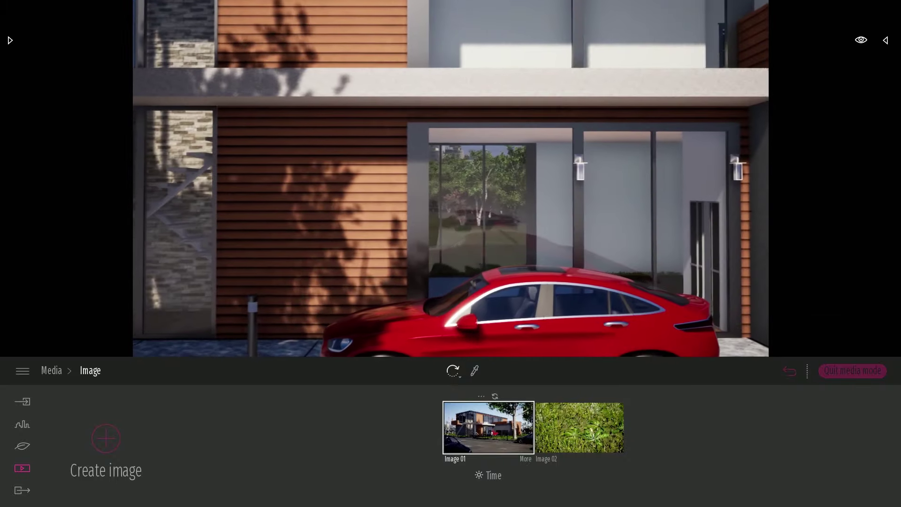
{"action": "key", "text": "e"}
{"action": "key", "text": "a"}
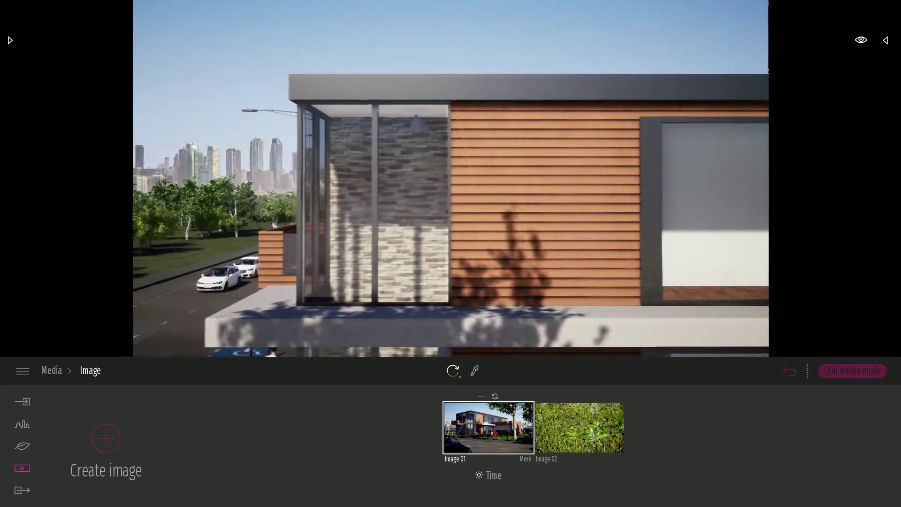
{"action": "key", "text": "w"}
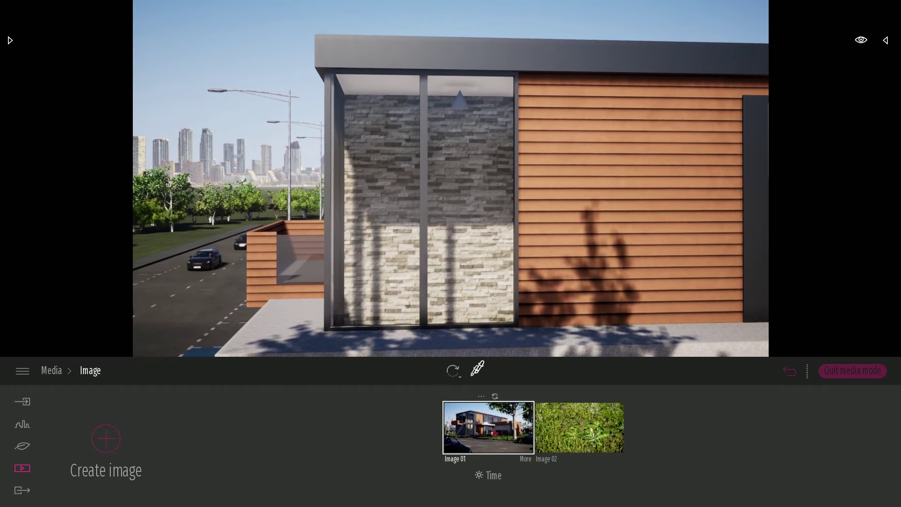
{"action": "left_click", "coordinate": [456, 245]}
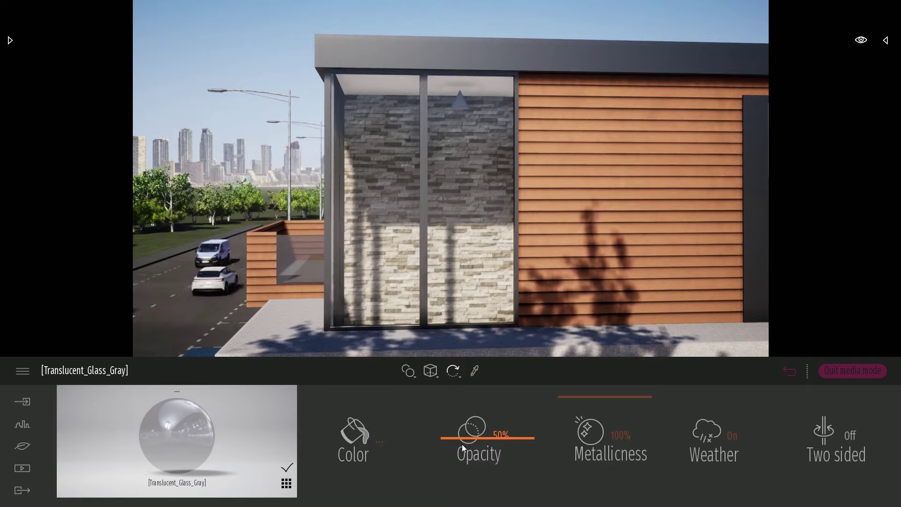
{"action": "left_click_drag", "start_coordinate": [462, 446], "coordinate": [462, 390]}
Step: Examine the reflections in the upper-floor corner glass up close, at a shallow angle along the facade and from further back
{"action": "right_click_drag", "start_coordinate": [461, 169], "coordinate": [465, 175]}
{"action": "key", "text": "w"}
{"action": "key", "text": "w"}
{"action": "key", "text": "d"}
{"action": "key", "text": "a"}
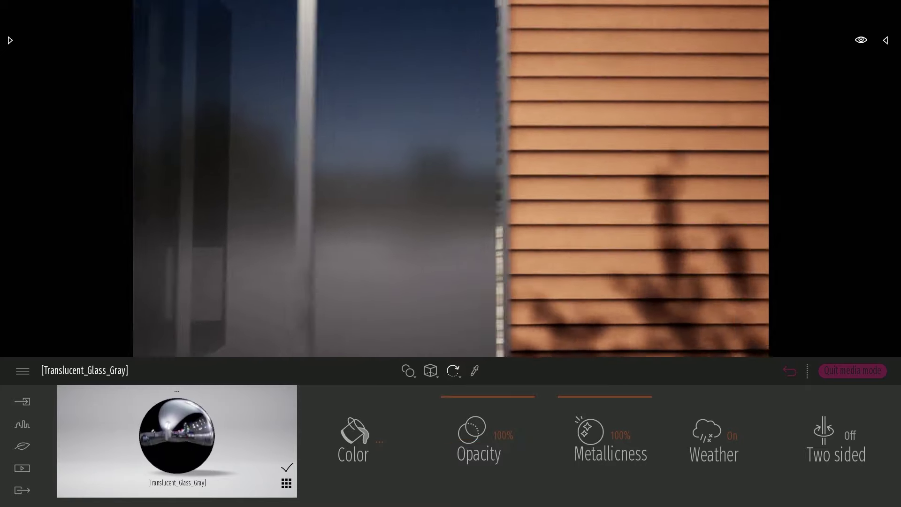
{"action": "key", "text": "w"}
{"action": "key", "text": "w"}
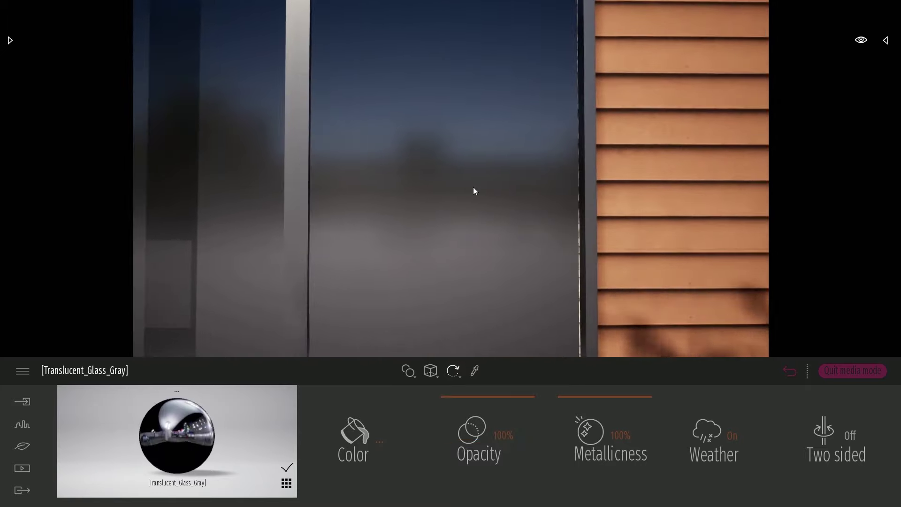
{"action": "right_click_drag", "start_coordinate": [474, 186], "coordinate": [471, 180]}
{"action": "key", "text": "w"}
{"action": "key", "text": "a"}
{"action": "right_click_drag", "start_coordinate": [421, 112], "coordinate": [507, 209]}
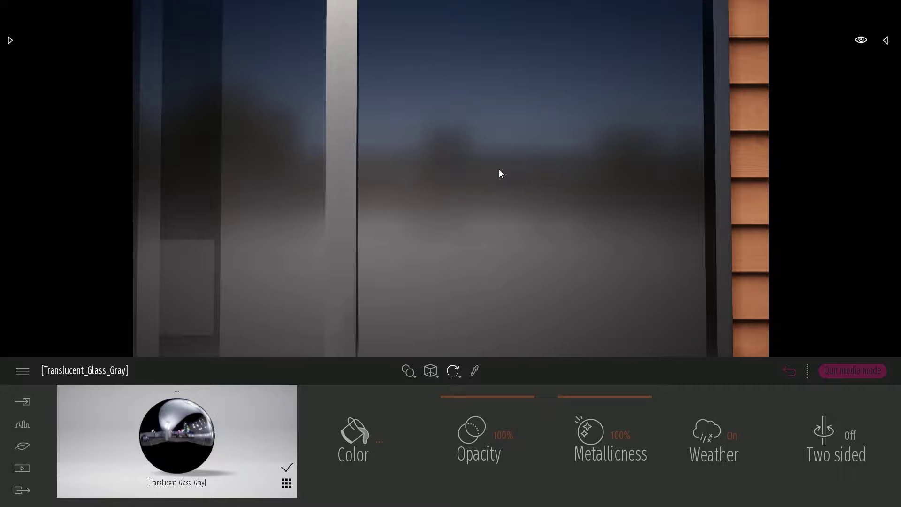
{"action": "right_click_drag", "start_coordinate": [500, 170], "coordinate": [775, 174]}
{"action": "key", "text": "s"}
{"action": "key", "text": "a"}
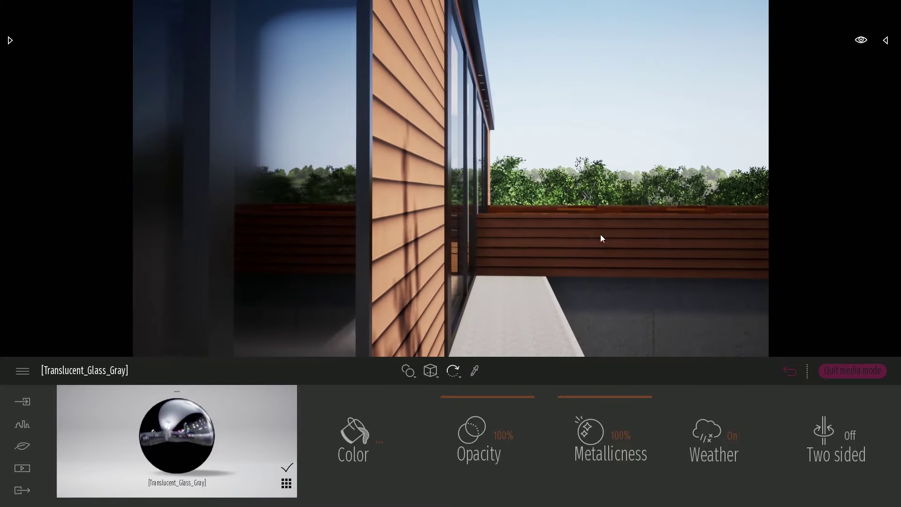
{"action": "right_click_drag", "start_coordinate": [378, 234], "coordinate": [366, 211]}
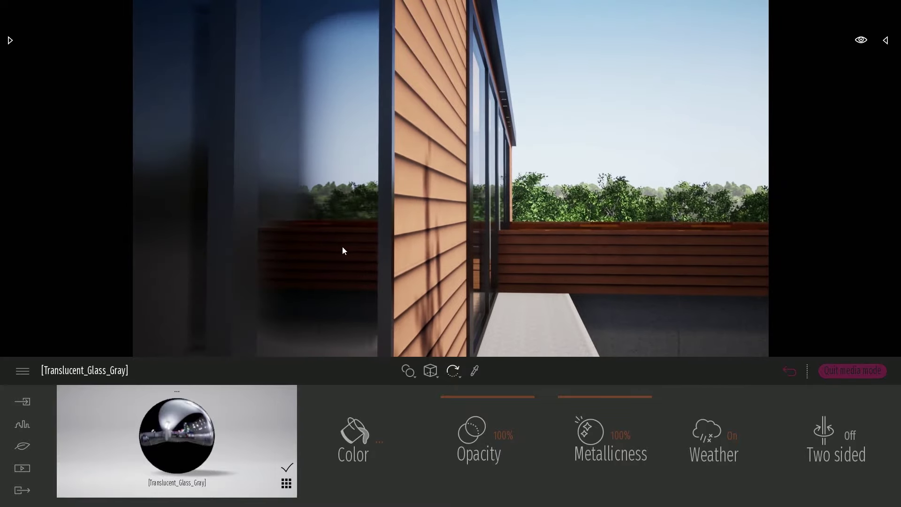
{"action": "right_click_drag", "start_coordinate": [479, 231], "coordinate": [392, 233]}
{"action": "key", "text": "s"}
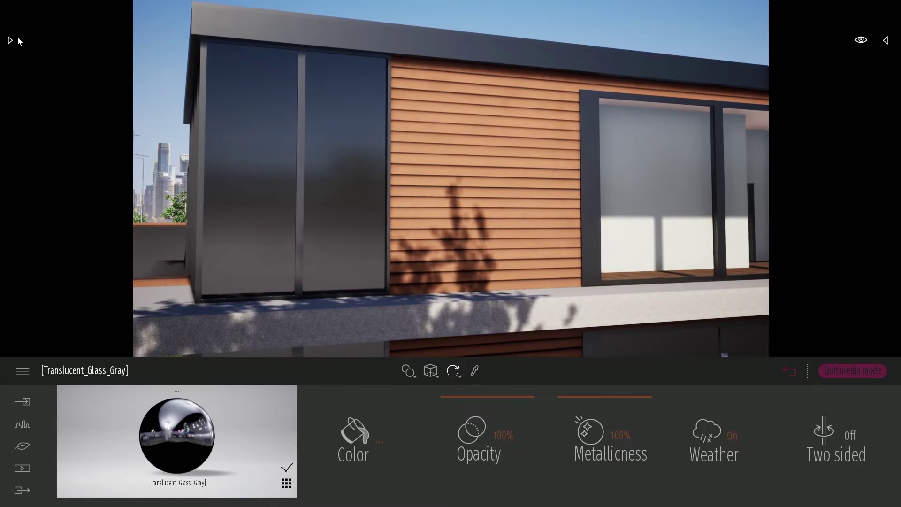
Step: Place a Box Reflection Probe from the Volumes library in front of the upper-floor corner glass
{"action": "left_click", "coordinate": [10, 40]}
{"action": "left_click", "coordinate": [17, 54]}
{"action": "left_click", "coordinate": [17, 53]}
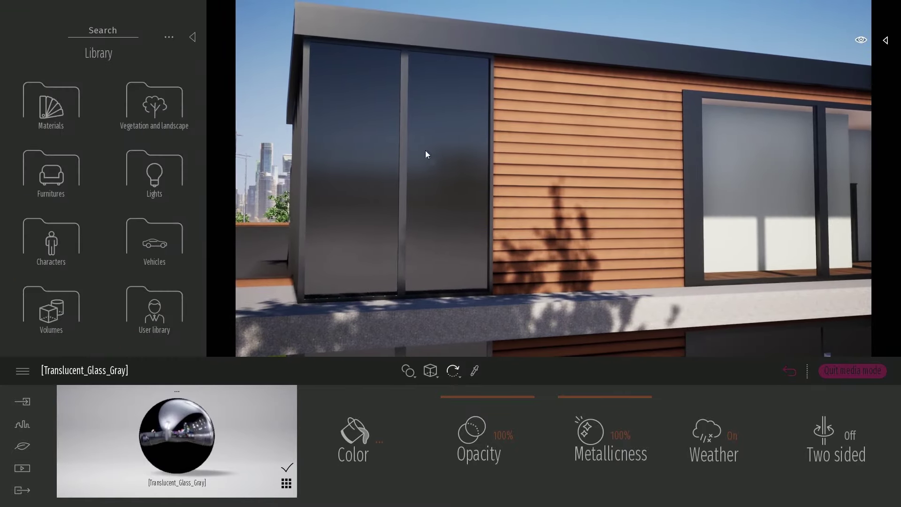
{"action": "right_click_drag", "start_coordinate": [315, 226], "coordinate": [287, 218]}
{"action": "key", "text": "d"}
{"action": "left_click", "coordinate": [65, 331]}
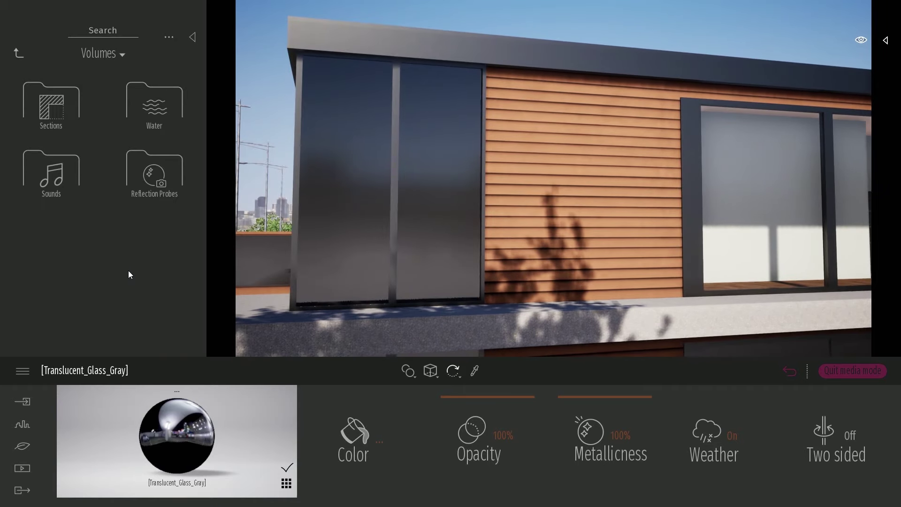
{"action": "left_click", "coordinate": [151, 174]}
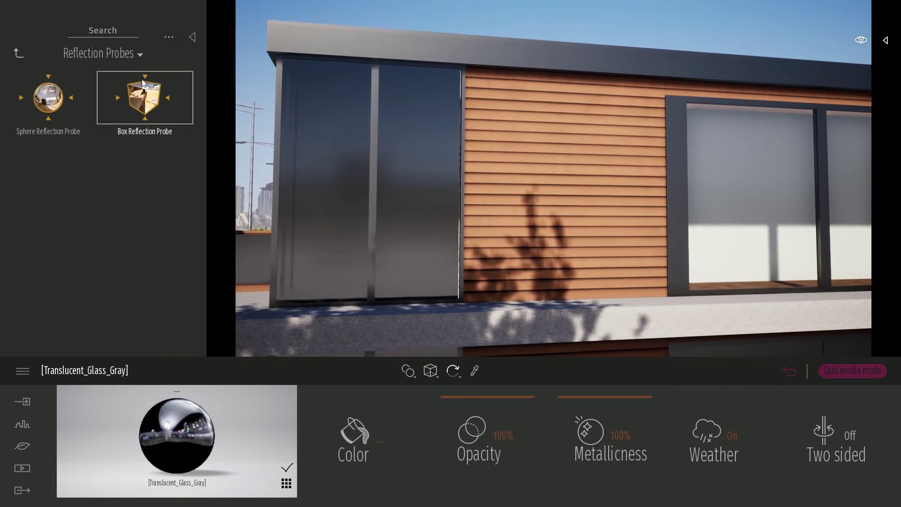
{"action": "left_click_drag", "start_coordinate": [149, 105], "coordinate": [417, 233]}
Step: Examine the reflections in the upper-floor corner glass up close and from different angles with the box reflection probe in place
{"action": "mouse_move", "coordinate": [539, 255]}
{"action": "right_mouse_down"}
{"action": "mouse_move", "coordinate": [474, 257]}
{"action": "mouse_move", "coordinate": [542, 248]}
{"action": "right_mouse_up"}
{"action": "key", "text": "w"}
{"action": "key", "text": "a"}
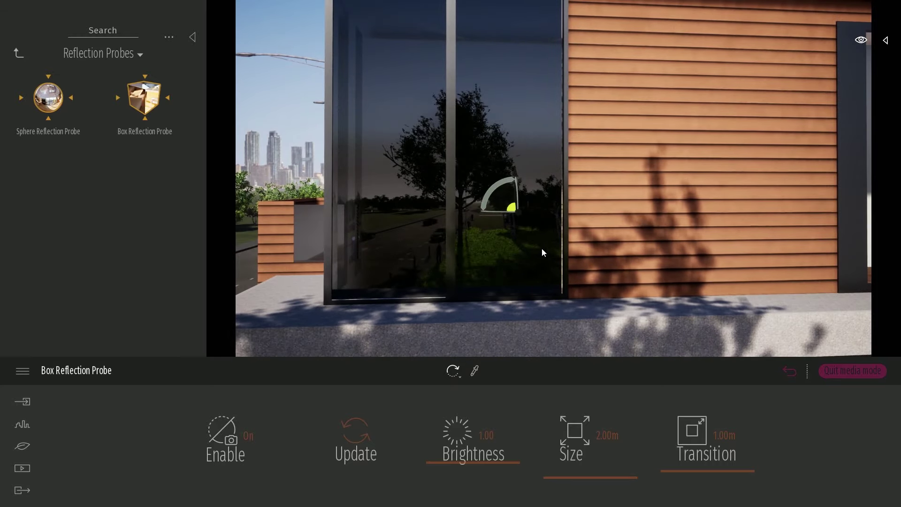
{"action": "right_click_drag", "start_coordinate": [540, 248], "coordinate": [591, 249]}
{"action": "key", "text": "a"}
{"action": "right_click_drag", "start_coordinate": [498, 250], "coordinate": [543, 251]}
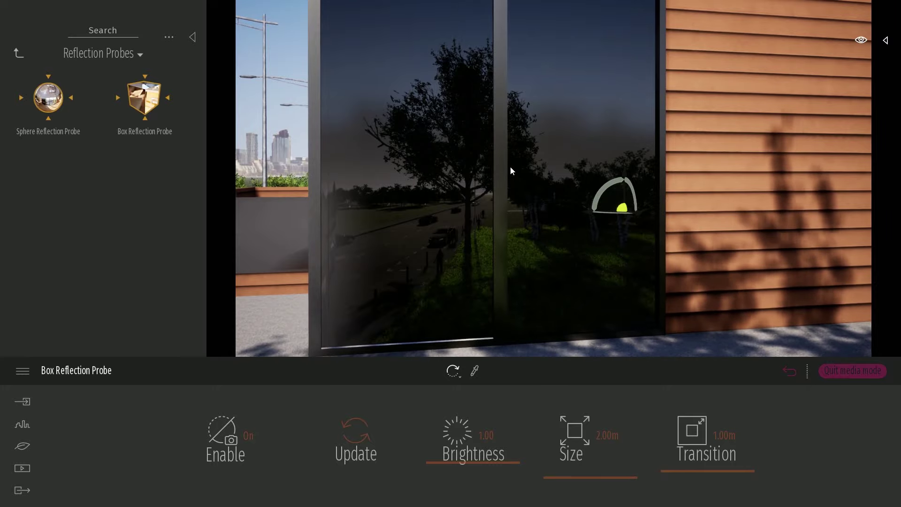
{"action": "right_click_drag", "start_coordinate": [511, 167], "coordinate": [573, 166]}
{"action": "scroll", "coordinate": [539, 166], "scroll_direction": "down", "scroll_amount": 4}
{"action": "key", "text": "s"}
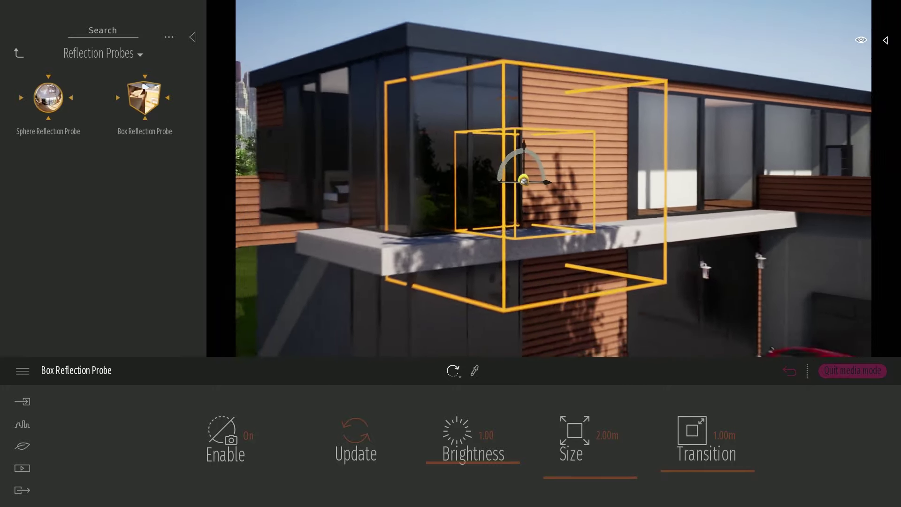
Step: Move the box reflection probe along the upper facade towards the large window, enlarge its size and deselect it
{"action": "right_click_drag", "start_coordinate": [445, 115], "coordinate": [540, 148]}
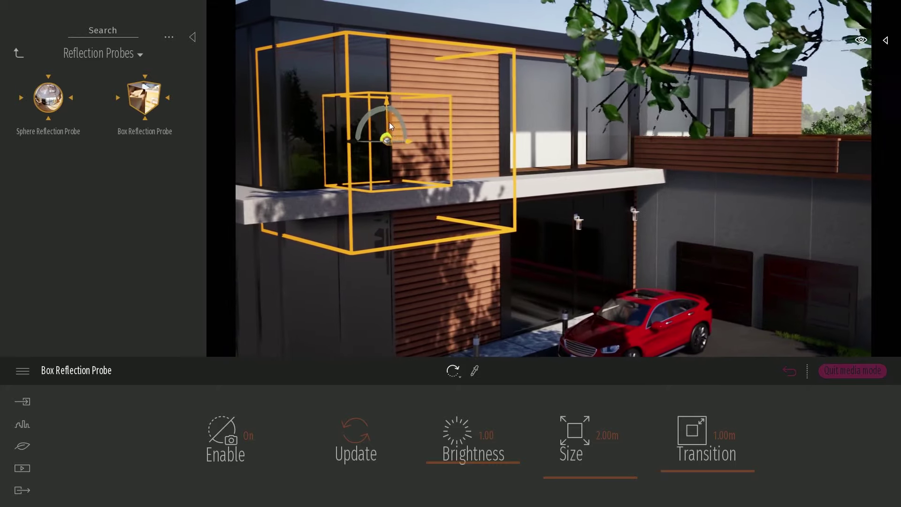
{"action": "left_click_drag", "start_coordinate": [376, 129], "coordinate": [476, 138]}
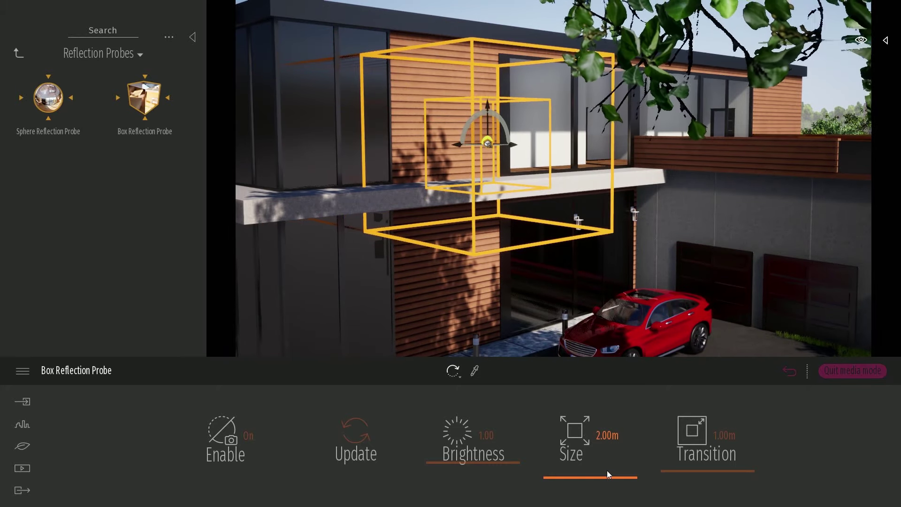
{"action": "left_click_drag", "start_coordinate": [608, 476], "coordinate": [596, 468]}
{"action": "mouse_move", "coordinate": [563, 263]}
{"action": "right_mouse_down"}
{"action": "mouse_move", "coordinate": [488, 256]}
{"action": "mouse_move", "coordinate": [570, 251]}
{"action": "right_mouse_up"}
{"action": "left_click_drag", "start_coordinate": [593, 155], "coordinate": [612, 166]}
{"action": "key", "text": "Escape"}
{"action": "middle_click_drag", "start_coordinate": [652, 224], "coordinate": [641, 250], "text": "shift"}
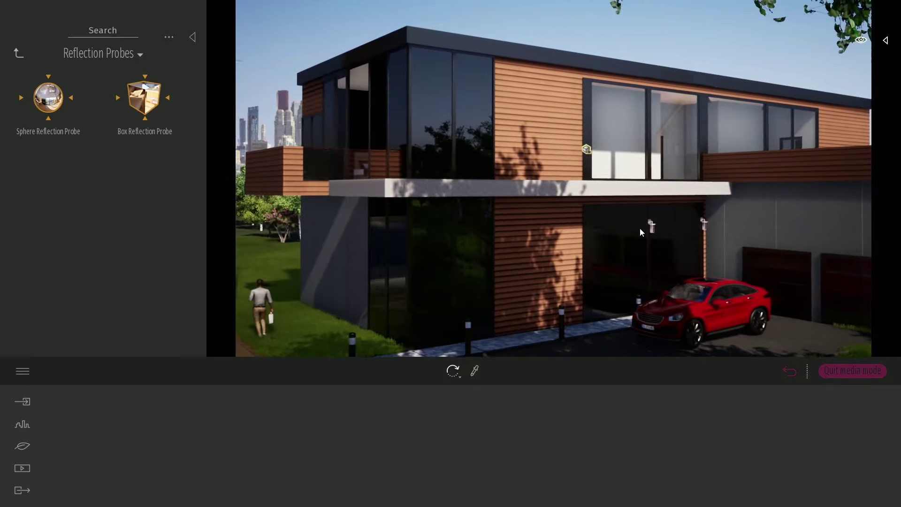
Step: Pick the glass material of the upper-floor corner window and set its opacity to 15%
{"action": "right_click_drag", "start_coordinate": [600, 159], "coordinate": [605, 191]}
{"action": "key", "text": "w"}
{"action": "key", "text": "a"}
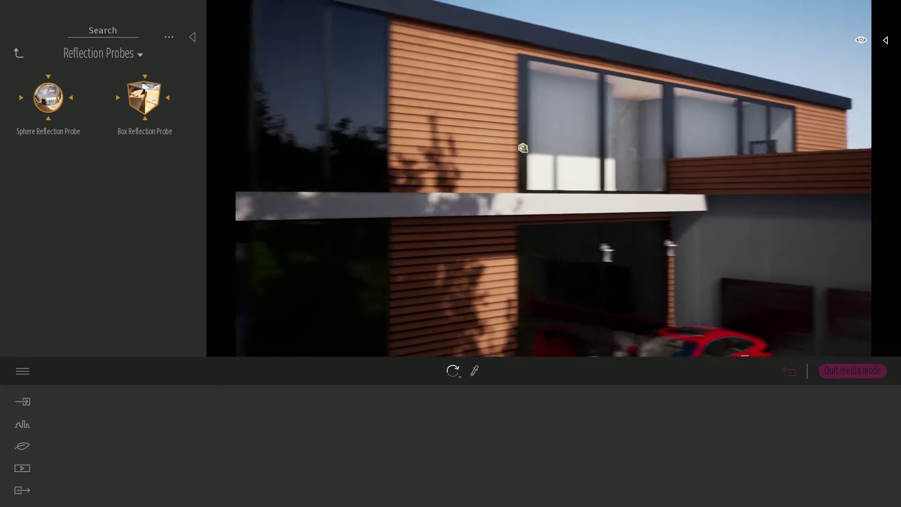
{"action": "left_click", "coordinate": [477, 369]}
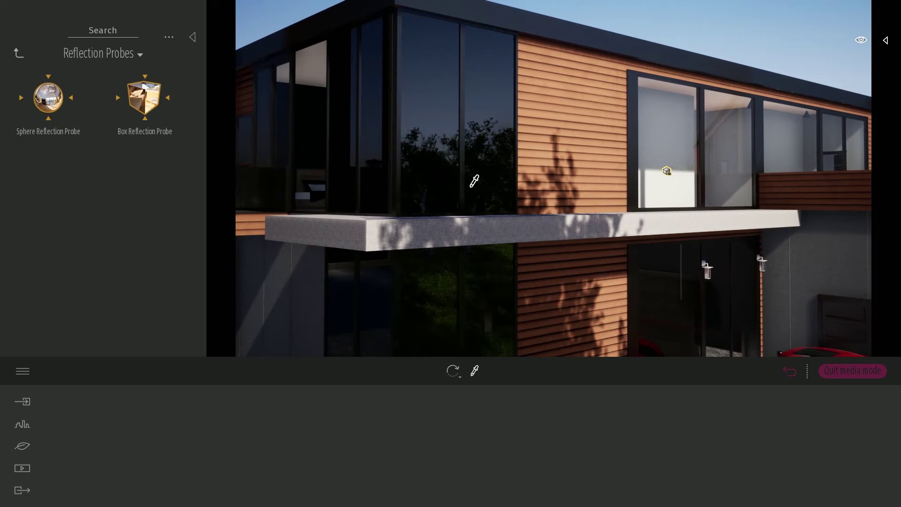
{"action": "left_click", "coordinate": [495, 130]}
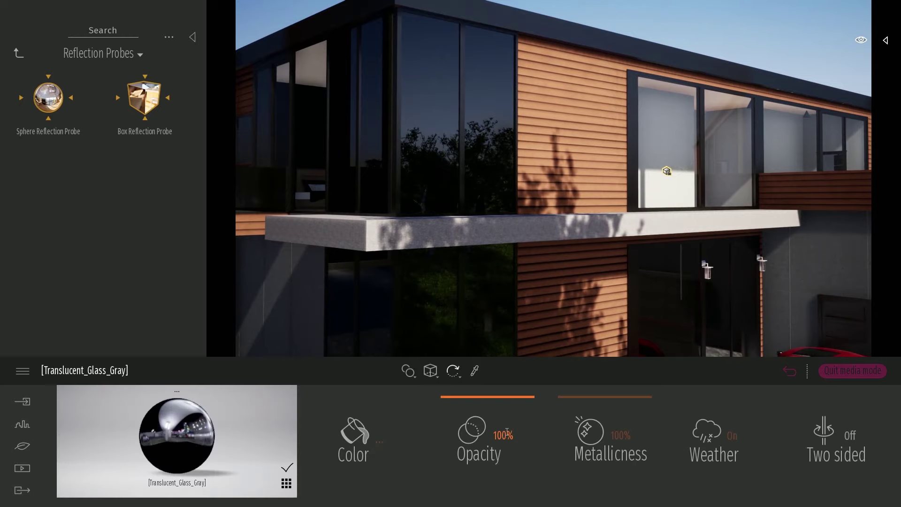
{"action": "type", "text": "15"}
{"action": "key", "text": "Return"}
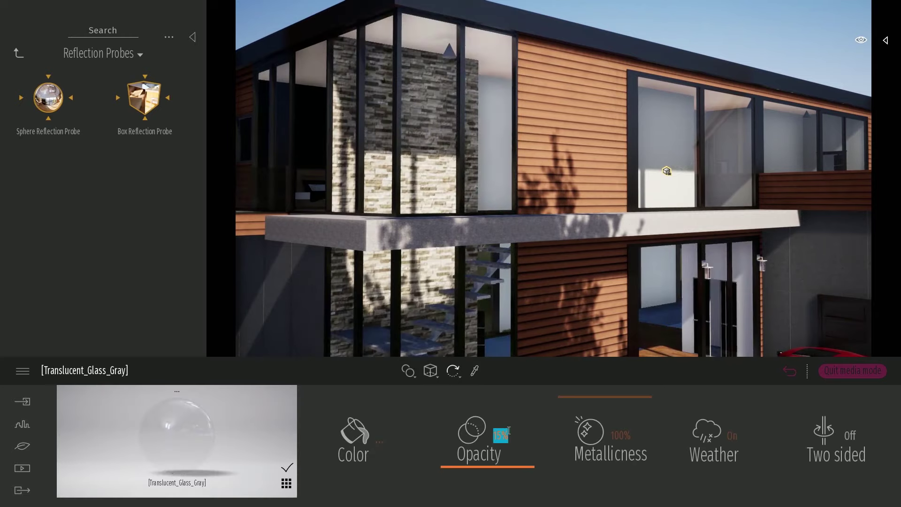
Step: Raise the corner glass's opacity to about 56% while viewing the whole house from further back
{"action": "scroll", "coordinate": [520, 194], "scroll_direction": "down", "scroll_amount": 5}
{"action": "left_click_drag", "start_coordinate": [485, 461], "coordinate": [485, 436]}
{"action": "middle_click_drag", "start_coordinate": [464, 225], "coordinate": [441, 211], "text": "shift"}
{"action": "left_click_drag", "start_coordinate": [484, 417], "coordinate": [484, 409]}
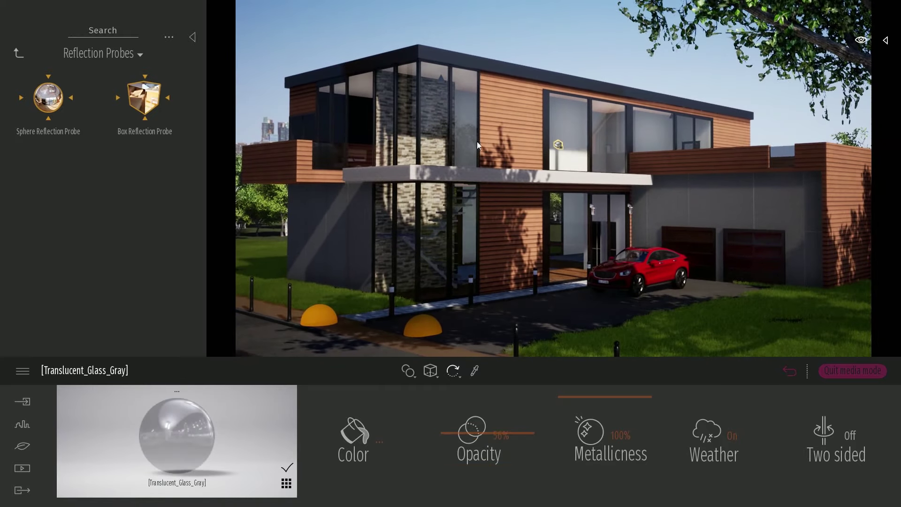
Step: Place two copies of the Adil character from the Humans library side by side on the roof terrace
{"action": "scroll", "coordinate": [478, 148], "scroll_direction": "up", "scroll_amount": 5}
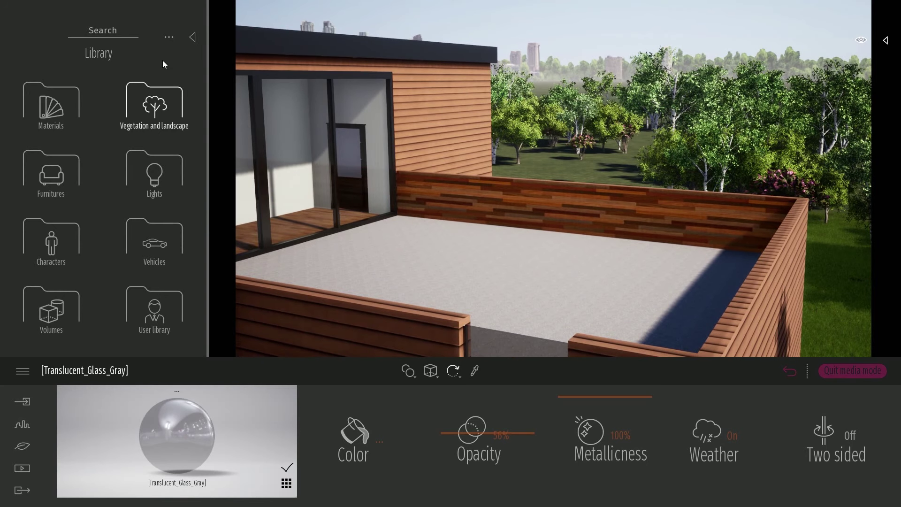
{"action": "left_click", "coordinate": [54, 244]}
{"action": "left_click", "coordinate": [55, 164]}
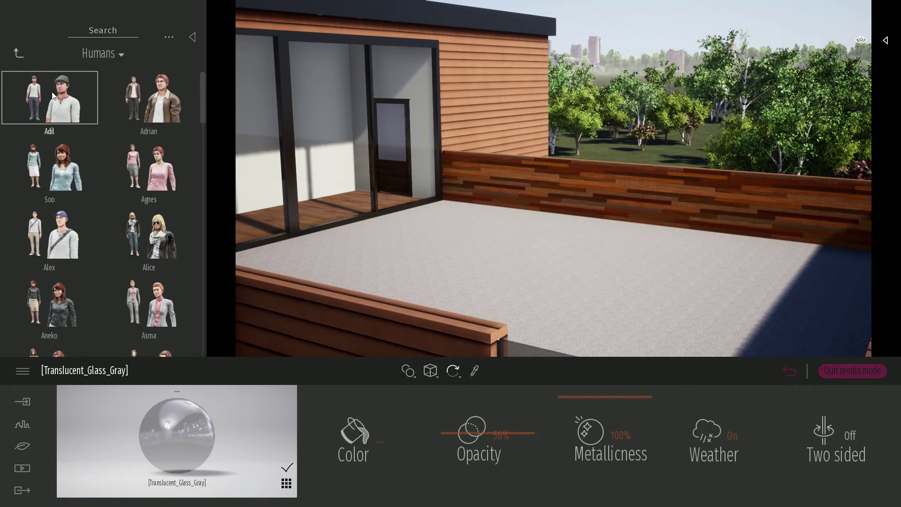
{"action": "left_click", "coordinate": [53, 95]}
{"action": "left_click", "coordinate": [531, 264]}
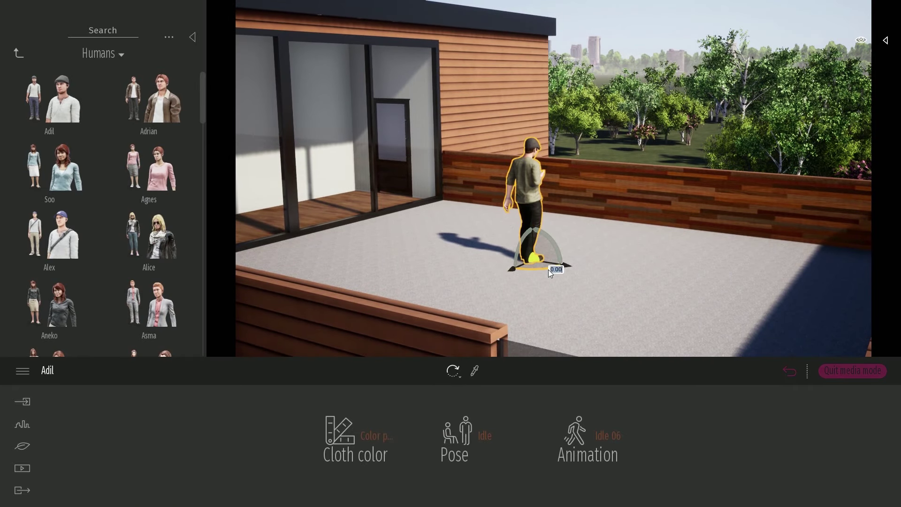
{"action": "left_click", "coordinate": [539, 258]}
{"action": "left_click_drag", "start_coordinate": [539, 258], "coordinate": [552, 291]}
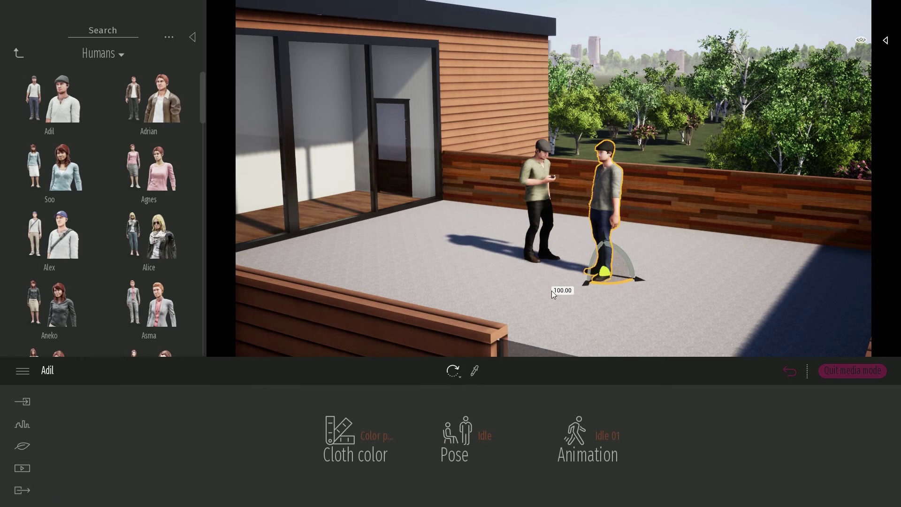
Step: Give the second terrace figure cloth Color preset 5 and try the Sitting, Lying and Dancing poses on it
{"action": "left_click", "coordinate": [333, 430]}
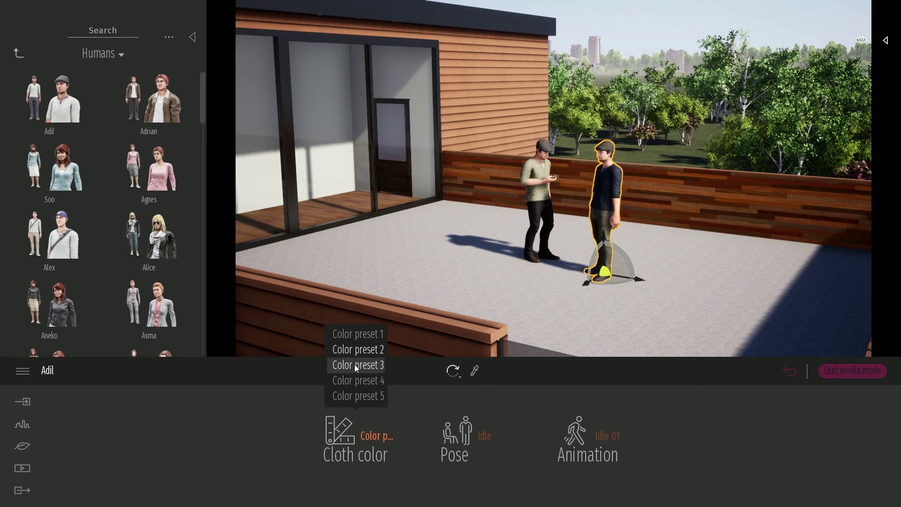
{"action": "left_click", "coordinate": [362, 398]}
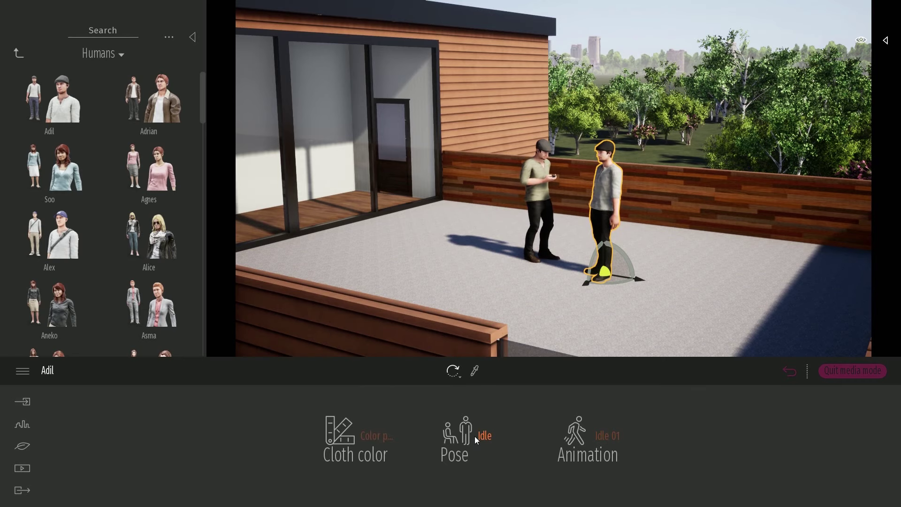
{"action": "left_click", "coordinate": [475, 436]}
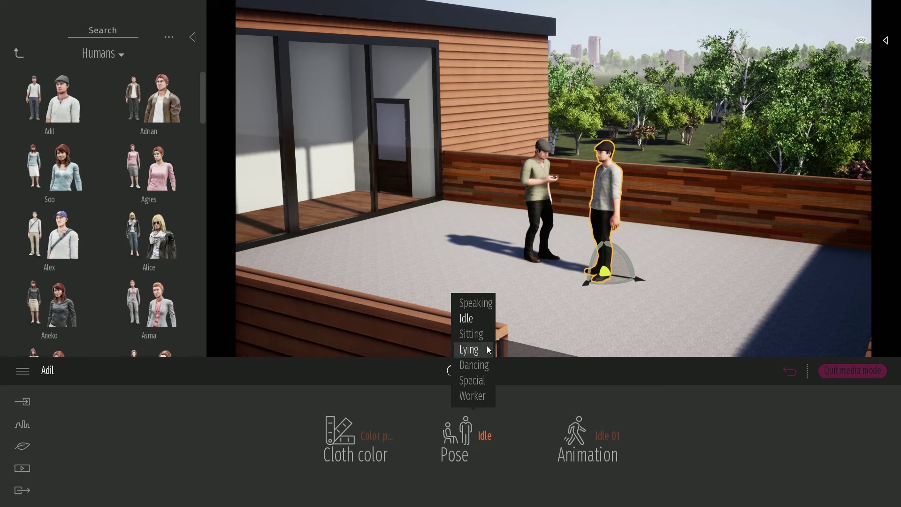
{"action": "left_click", "coordinate": [473, 333]}
{"action": "left_click", "coordinate": [470, 349]}
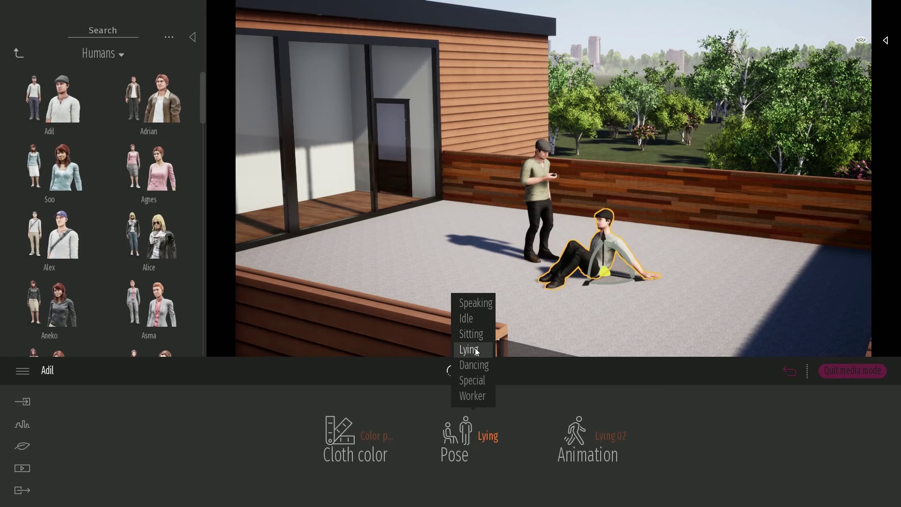
{"action": "left_click", "coordinate": [480, 365]}
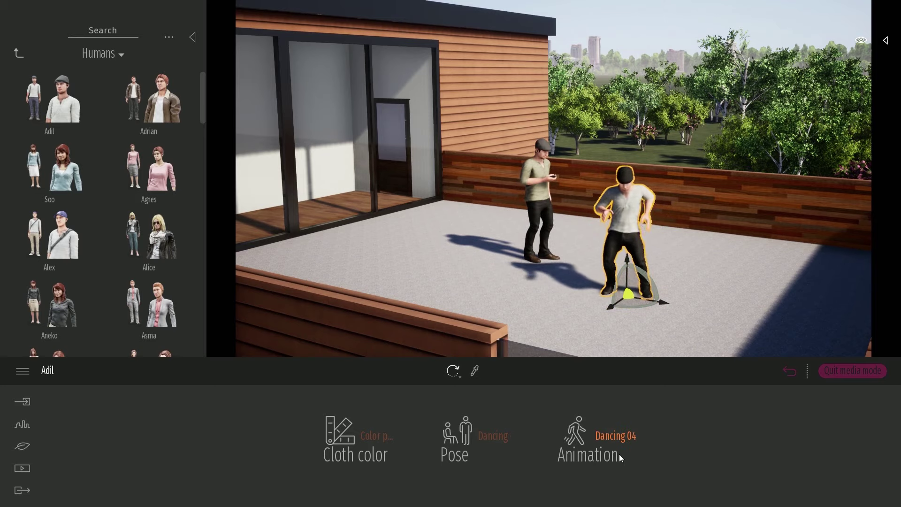
Step: Try the Dancing 02 animation on the second terrace figure and return its pose to Idle
{"action": "left_click", "coordinate": [484, 434]}
{"action": "left_click", "coordinate": [602, 436]}
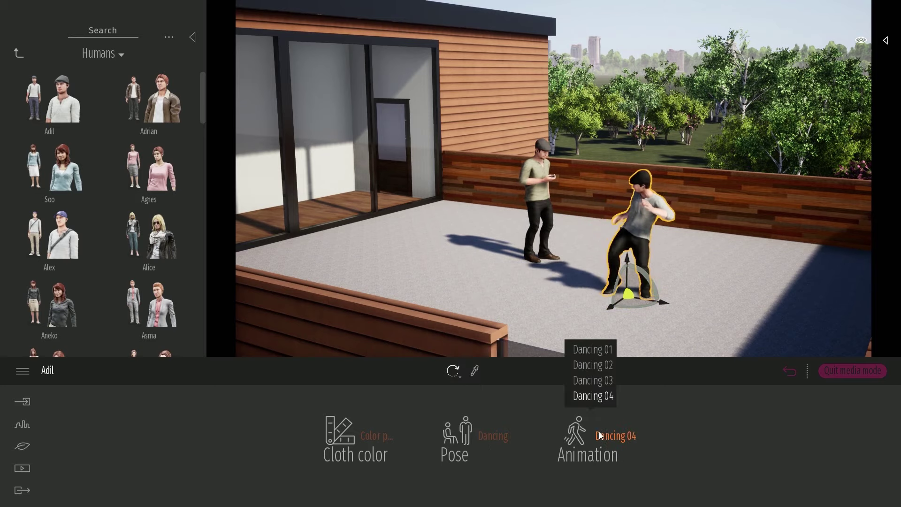
{"action": "left_click", "coordinate": [593, 365]}
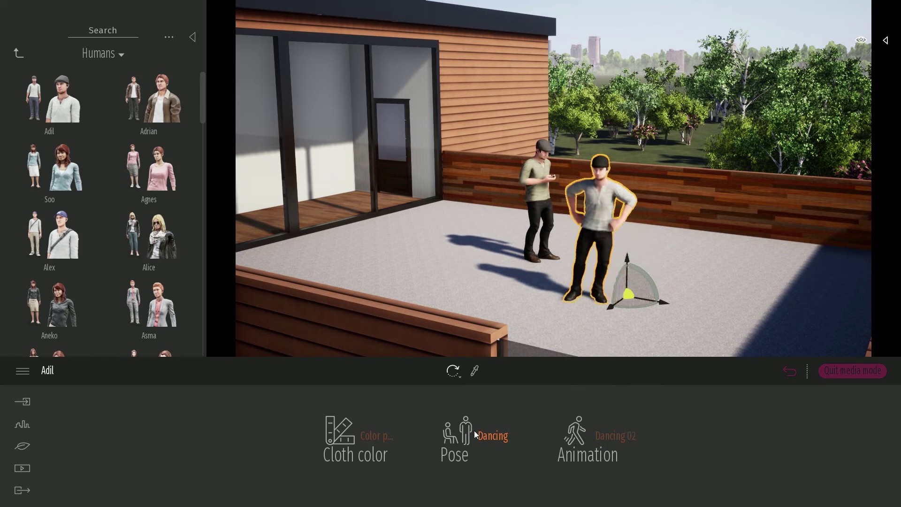
{"action": "left_click", "coordinate": [460, 453]}
{"action": "left_click", "coordinate": [466, 318]}
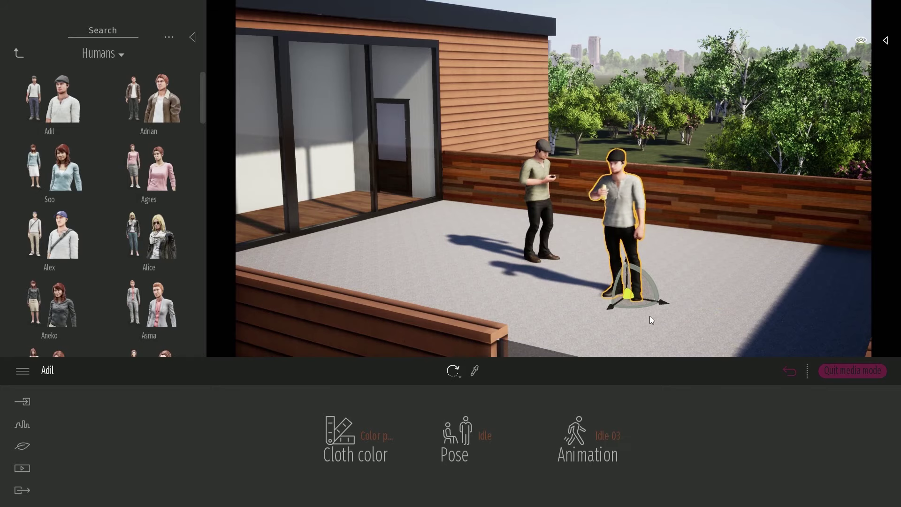
Step: Delete both single figures from the roof terrace
{"action": "right_click_drag", "start_coordinate": [649, 314], "coordinate": [652, 288]}
{"action": "key", "text": "Delete"}
{"action": "left_click", "coordinate": [516, 208]}
{"action": "key", "text": "Delete"}
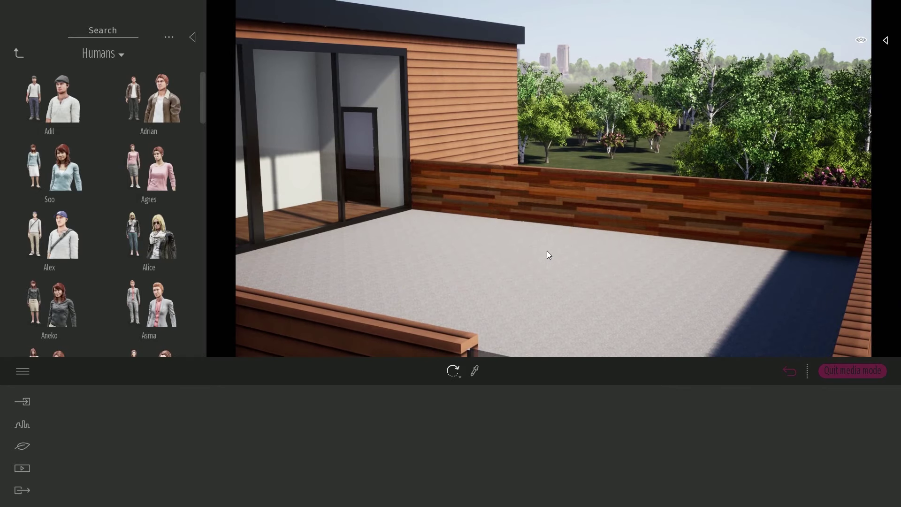
Step: Populate the roof terrace with several Group02 people groups from the Characters library and finish placing
{"action": "key", "text": "s"}
{"action": "mouse_move", "coordinate": [570, 212]}
{"action": "right_mouse_down"}
{"action": "mouse_move", "coordinate": [539, 211]}
{"action": "mouse_move", "coordinate": [569, 213]}
{"action": "right_mouse_up"}
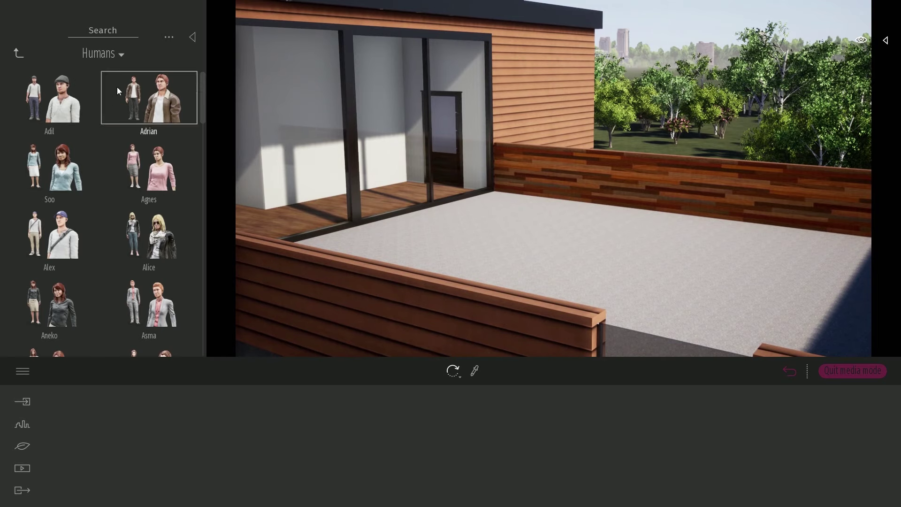
{"action": "left_click", "coordinate": [15, 50]}
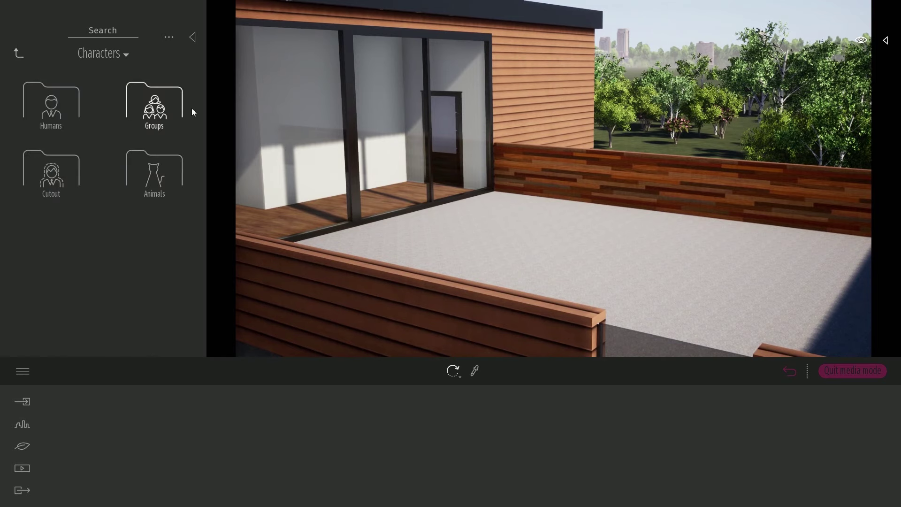
{"action": "left_click", "coordinate": [157, 104]}
{"action": "key", "text": "w"}
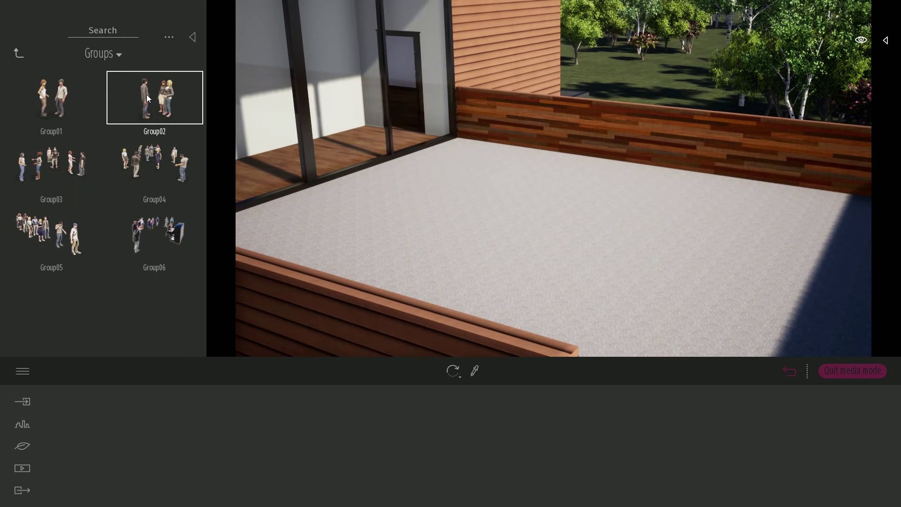
{"action": "left_click_drag", "start_coordinate": [174, 95], "coordinate": [471, 180]}
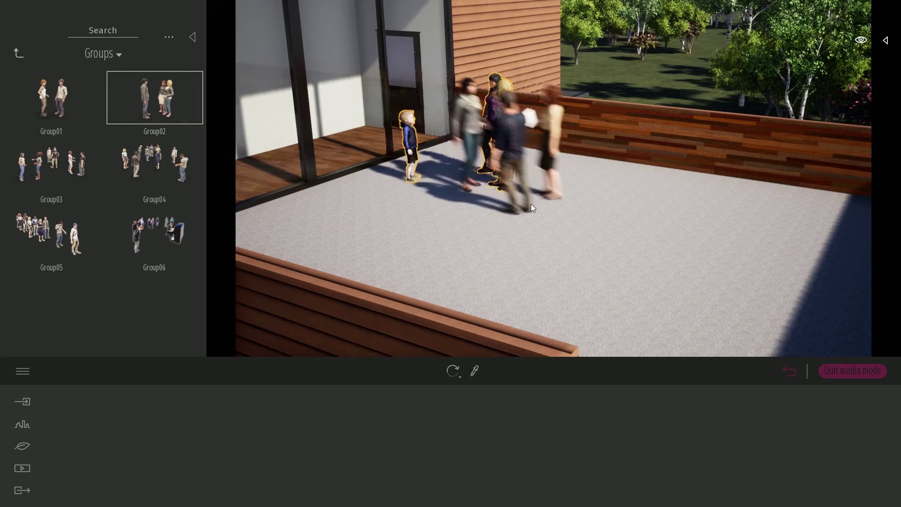
{"action": "left_click", "coordinate": [770, 230]}
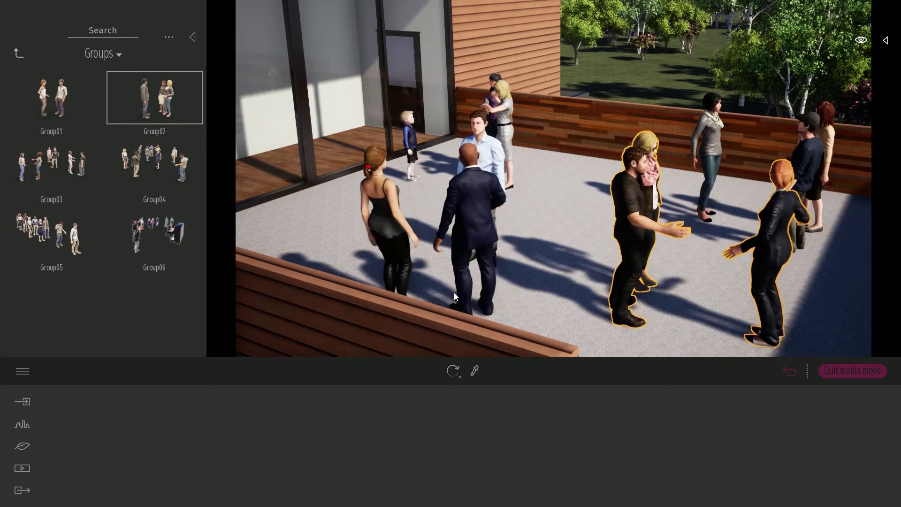
{"action": "left_click", "coordinate": [454, 292]}
{"action": "key", "text": "Escape"}
{"action": "key", "text": "Escape"}
Step: Place a Group01 people group by the house entrance, move it onto the paved path beside the red car and deselect it
{"action": "key", "text": "s"}
{"action": "right_click_drag", "start_coordinate": [641, 235], "coordinate": [587, 254]}
{"action": "key", "text": "w"}
{"action": "left_click_drag", "start_coordinate": [52, 100], "coordinate": [454, 297]}
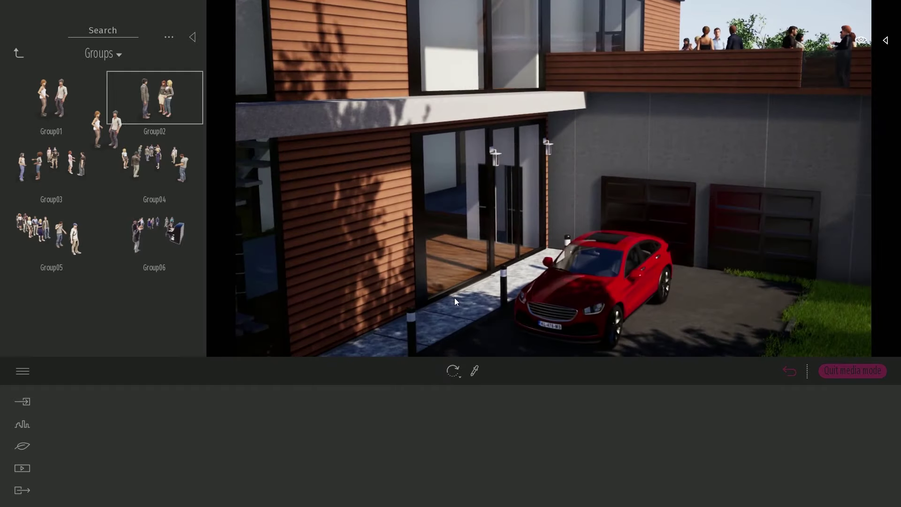
{"action": "left_click", "coordinate": [461, 334]}
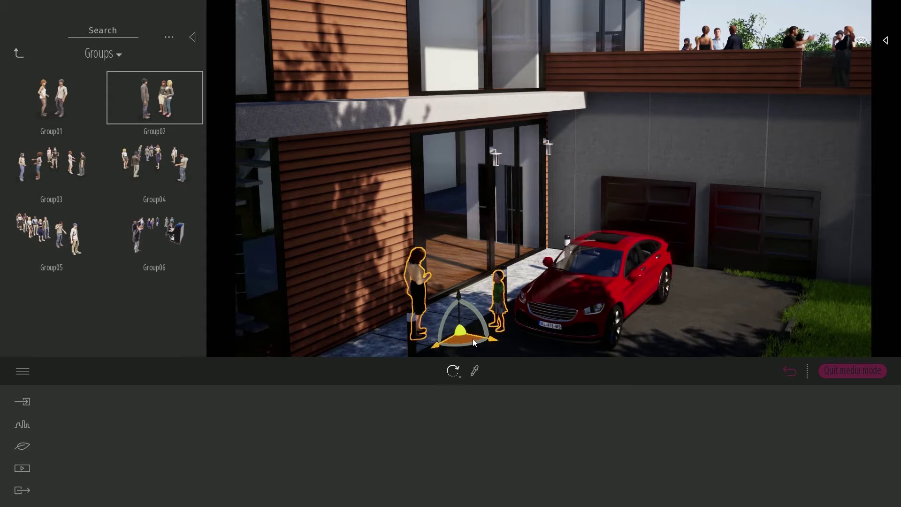
{"action": "left_click_drag", "start_coordinate": [472, 339], "coordinate": [529, 292]}
{"action": "key", "text": "Escape"}
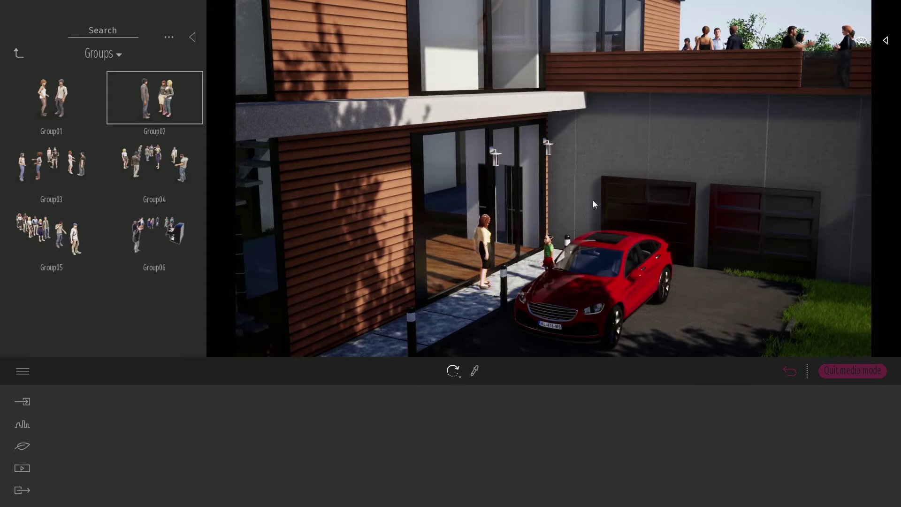
Step: Leave the entrance close-up and restore the saved Image 01 view of the whole house
{"action": "key", "text": "s"}
{"action": "right_click_drag", "start_coordinate": [592, 200], "coordinate": [648, 183]}
{"action": "left_click", "coordinate": [731, 415]}
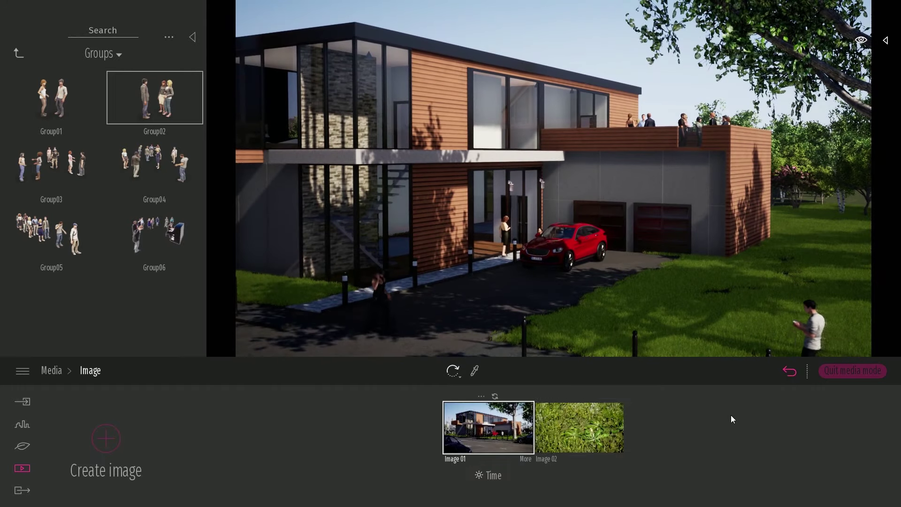
{"action": "left_click", "coordinate": [511, 430]}
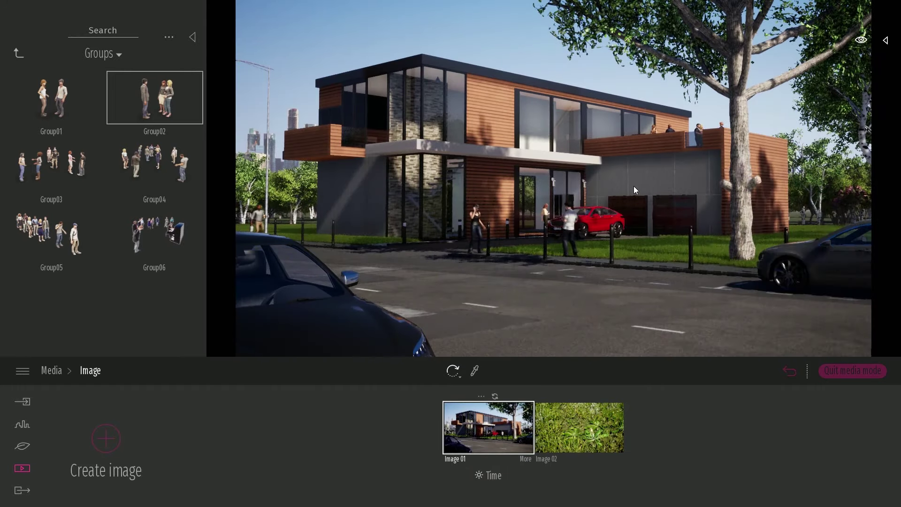
Step: Open the Image 01 camera settings and examine the output size presets and the custom width and height
{"action": "left_click", "coordinate": [525, 458]}
{"action": "left_click", "coordinate": [121, 437]}
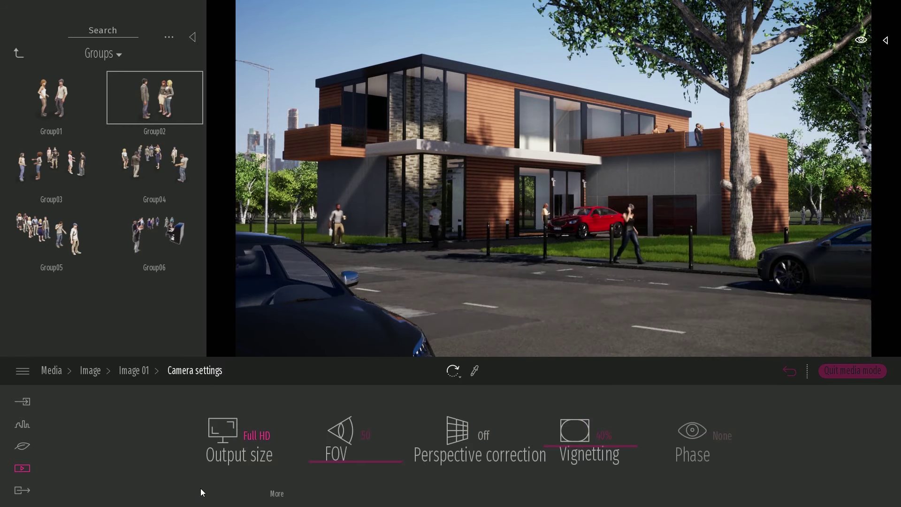
{"action": "left_click", "coordinate": [232, 439]}
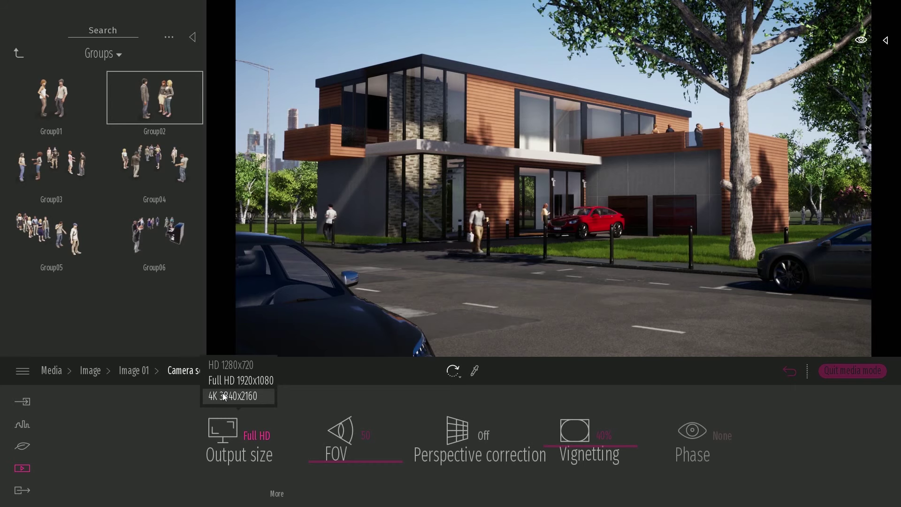
{"action": "left_click", "coordinate": [277, 493]}
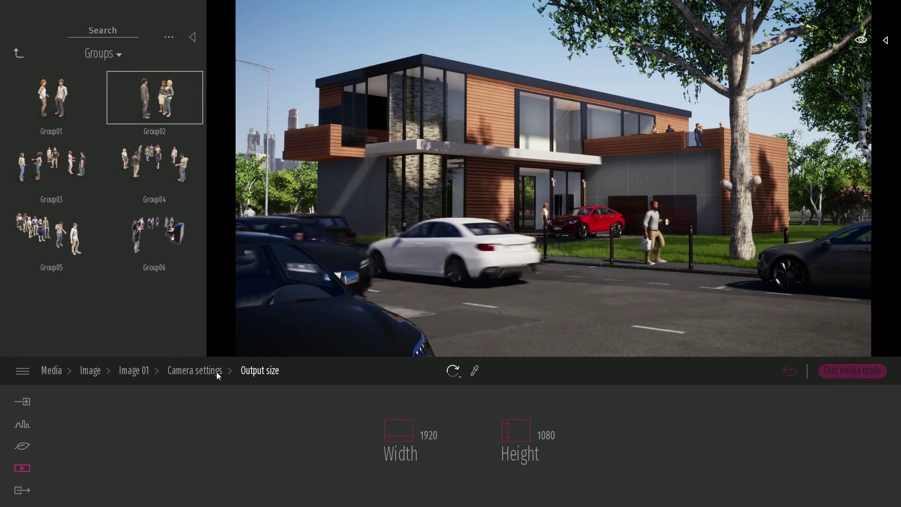
{"action": "left_click", "coordinate": [176, 372]}
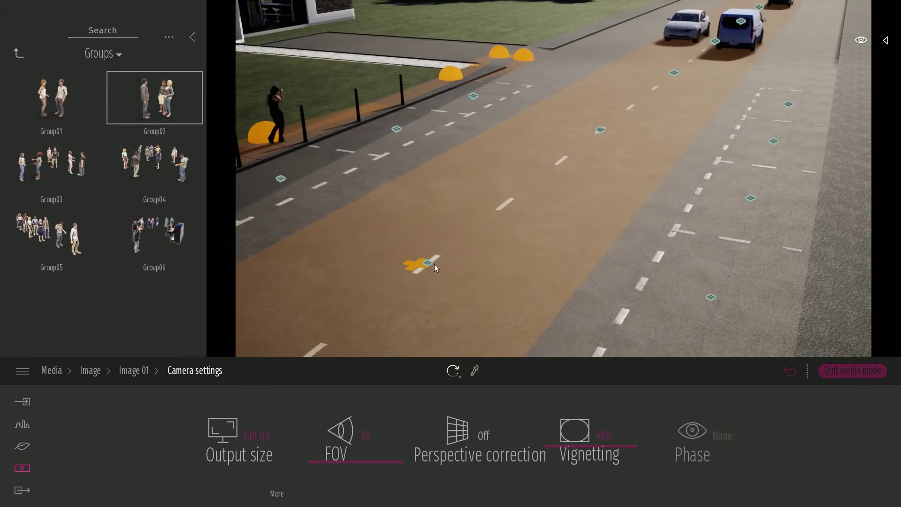
Step: Set the density of the street's vehicle path to 7% and return to the Image 01 view
{"action": "left_click", "coordinate": [434, 264]}
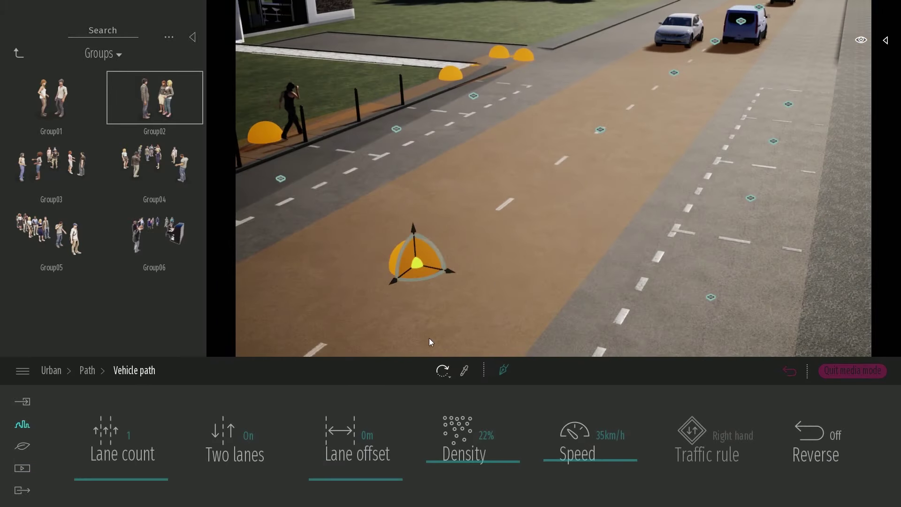
{"action": "left_click_drag", "start_coordinate": [479, 474], "coordinate": [479, 476]}
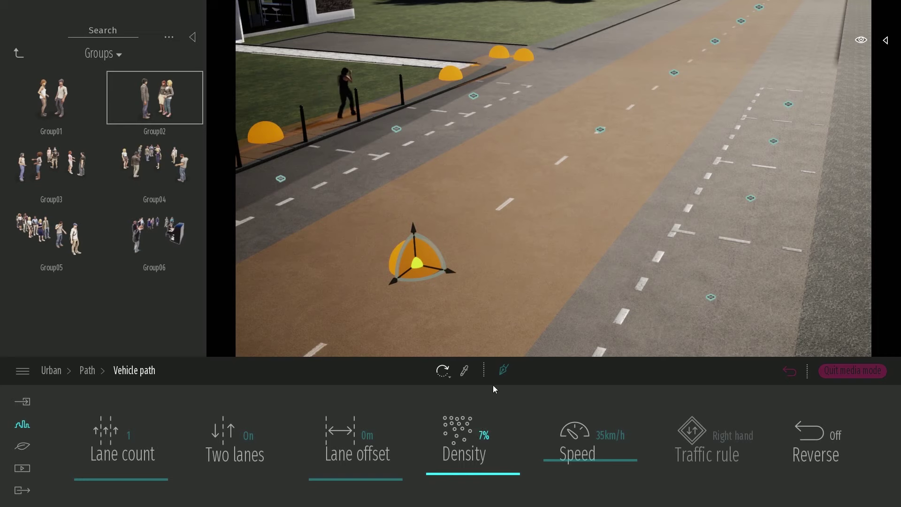
{"action": "key", "text": "Escape"}
{"action": "left_click", "coordinate": [790, 371]}
{"action": "left_click", "coordinate": [505, 429]}
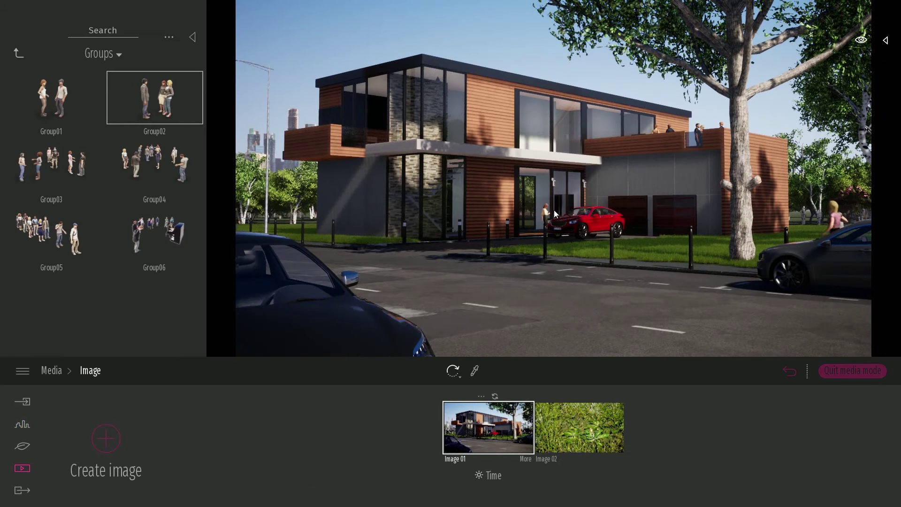
Step: Reframe the house slightly from the street and create a first video clip from that view
{"action": "middle_click_drag", "start_coordinate": [555, 210], "coordinate": [577, 166], "text": "shift"}
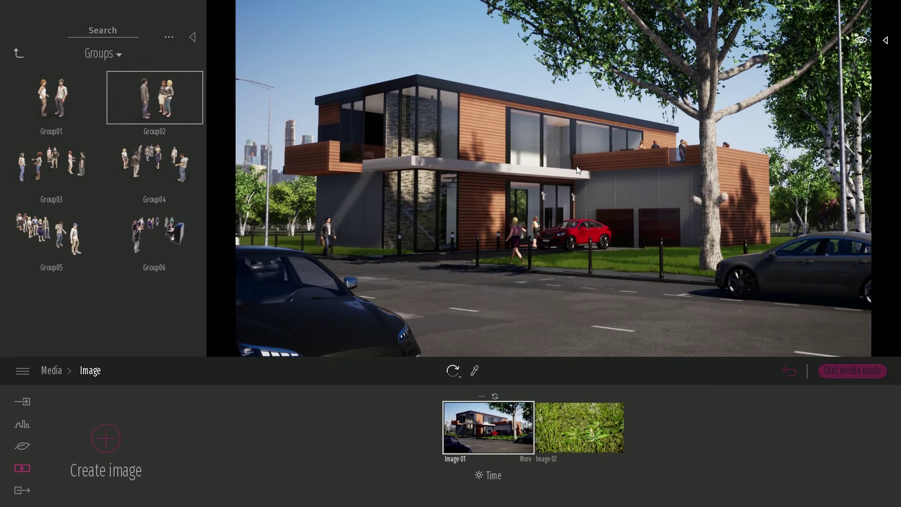
{"action": "left_click", "coordinate": [51, 370]}
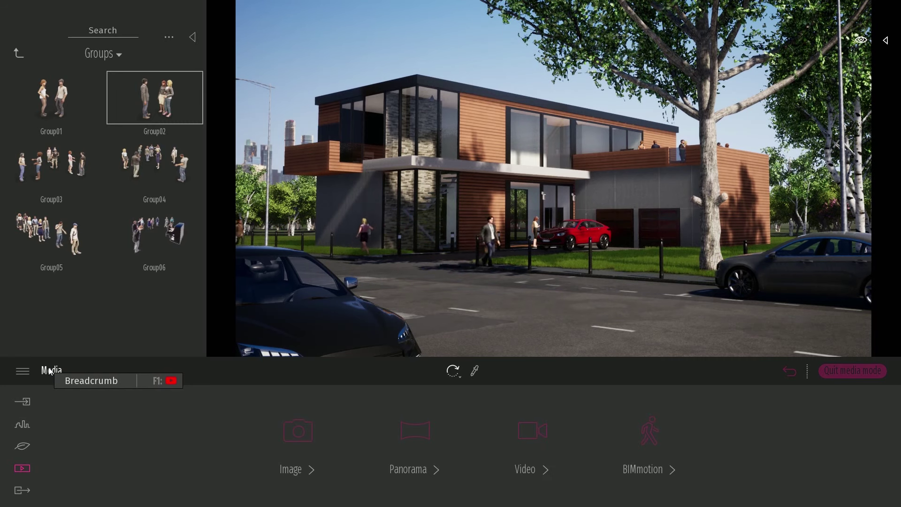
{"action": "left_click", "coordinate": [543, 430]}
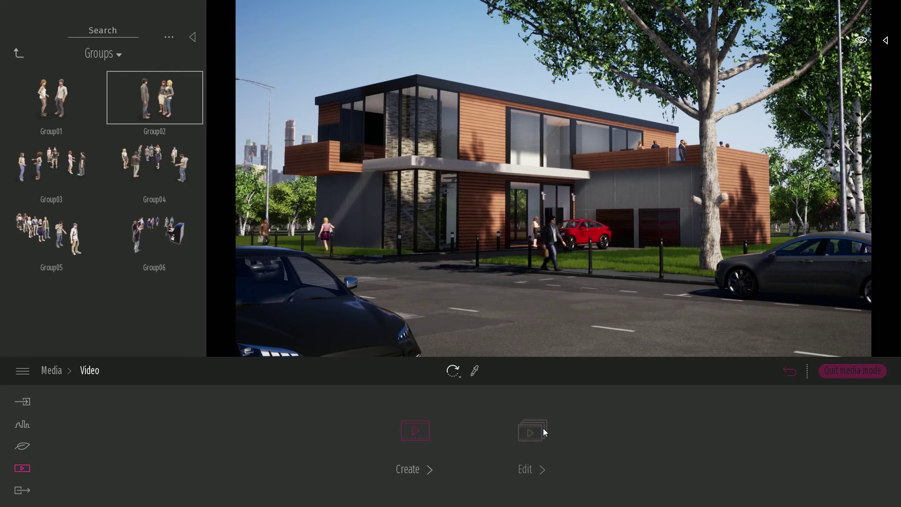
{"action": "left_click", "coordinate": [423, 431]}
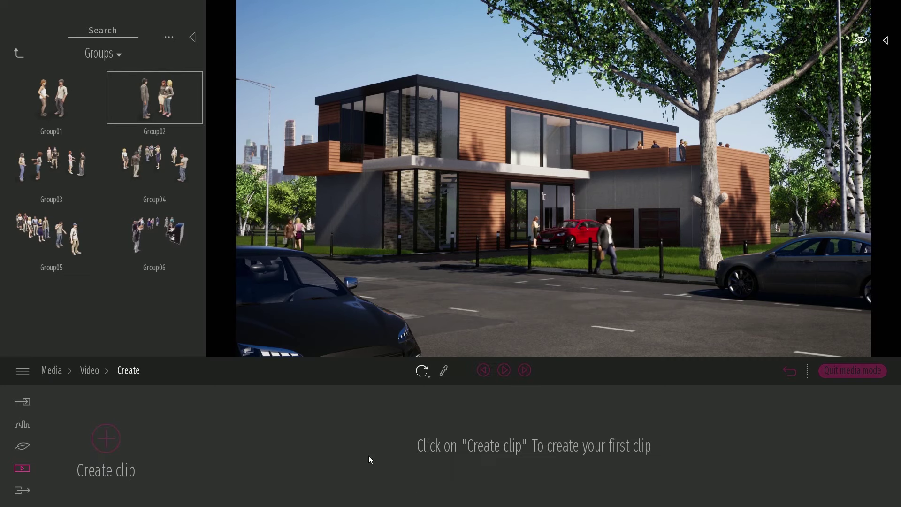
{"action": "left_click", "coordinate": [104, 438]}
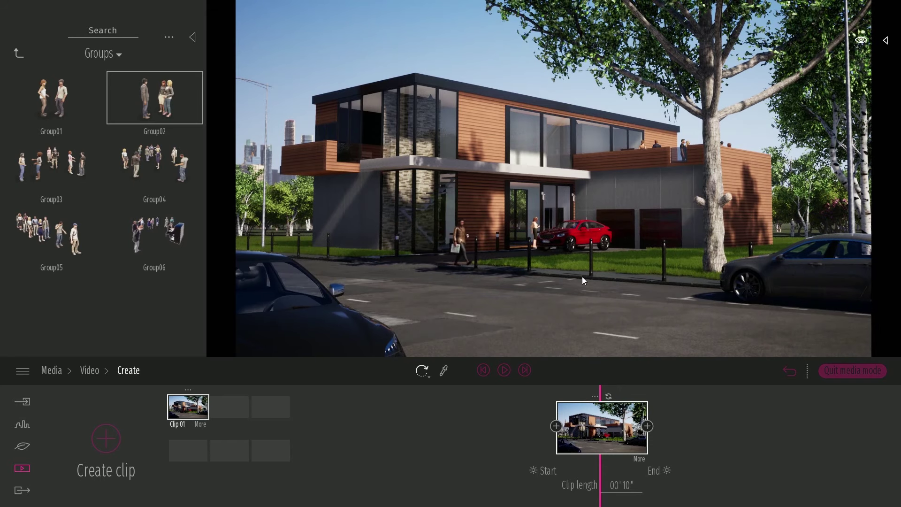
Step: Add a second keyframe to Clip 01 from a shifted, closer view of the house and preview the camera movement
{"action": "middle_click_drag", "start_coordinate": [593, 249], "coordinate": [568, 253], "text": "shift"}
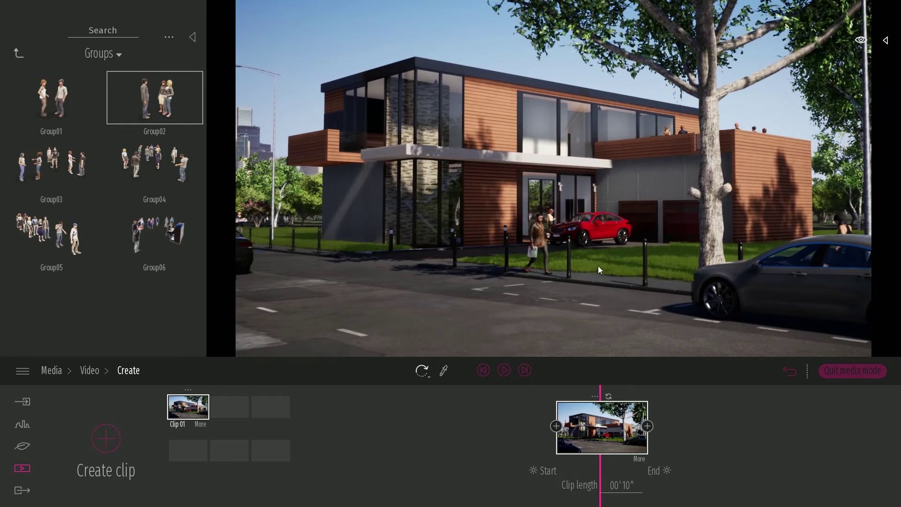
{"action": "left_click", "coordinate": [647, 427]}
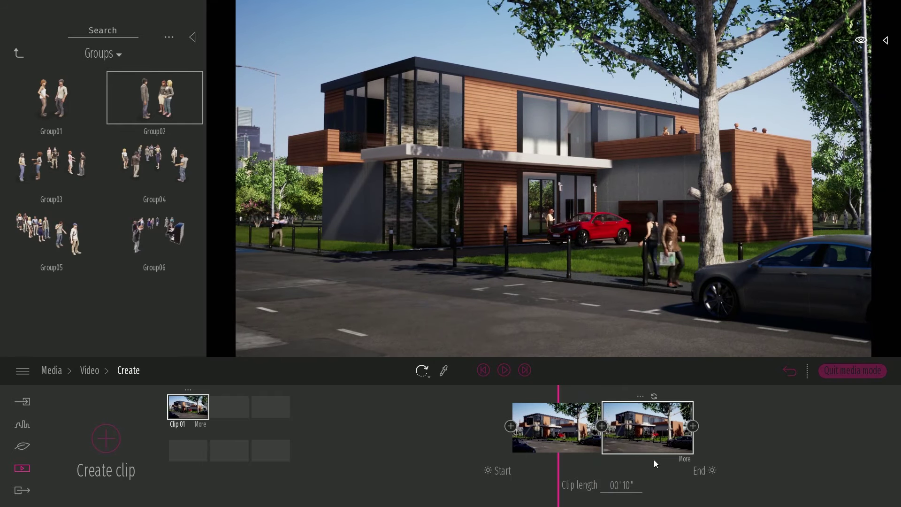
{"action": "left_click", "coordinate": [579, 447]}
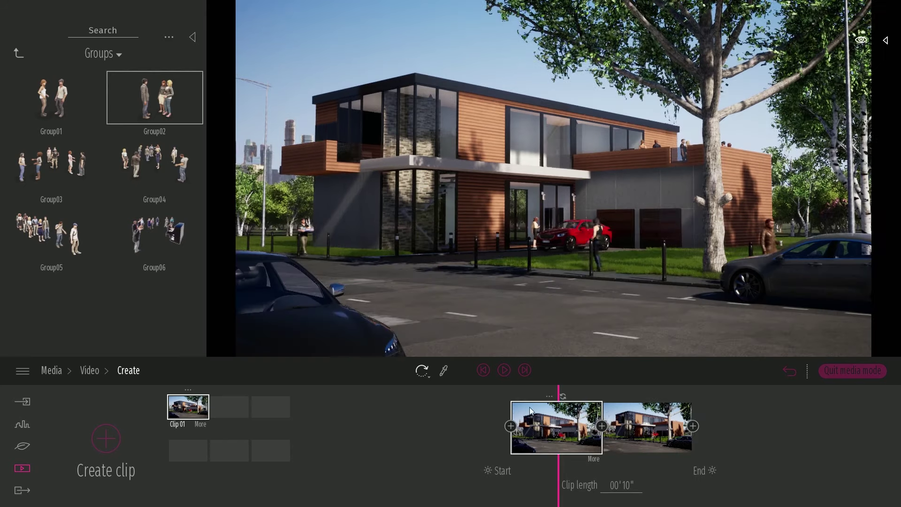
{"action": "left_click", "coordinate": [504, 371]}
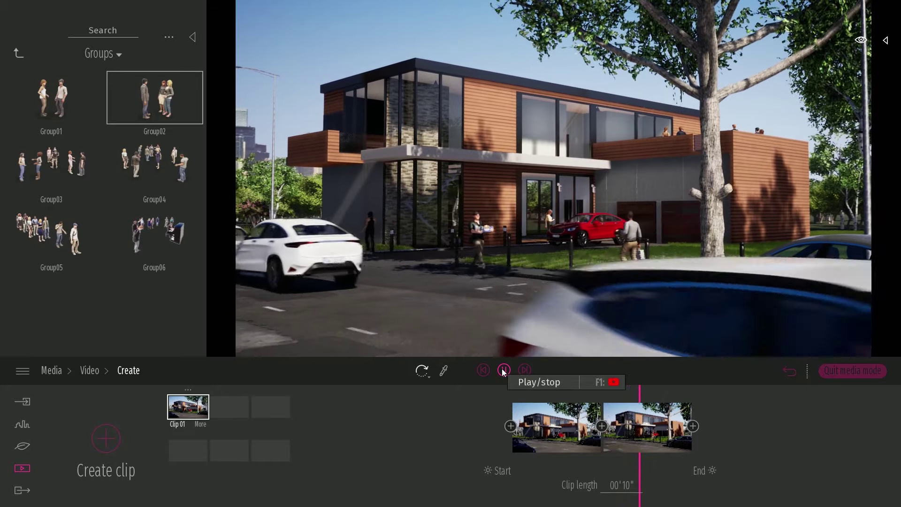
{"action": "left_click", "coordinate": [503, 371]}
Step: Create a second video clip looking straight down on the house, add a rotated second keyframe and scrub through the movement
{"action": "middle_click_drag", "start_coordinate": [654, 179], "coordinate": [673, 291], "text": "shift"}
{"action": "key", "text": "e"}
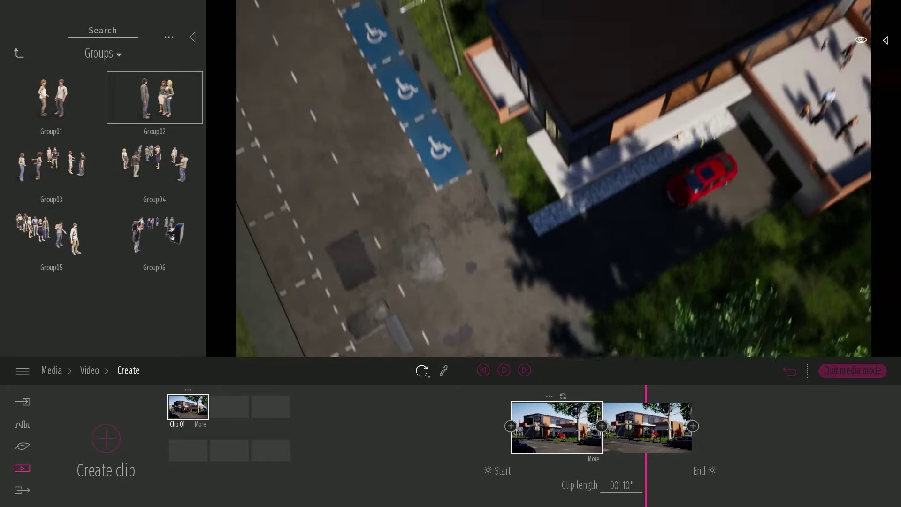
{"action": "right_click_drag", "start_coordinate": [554, 188], "coordinate": [601, 171]}
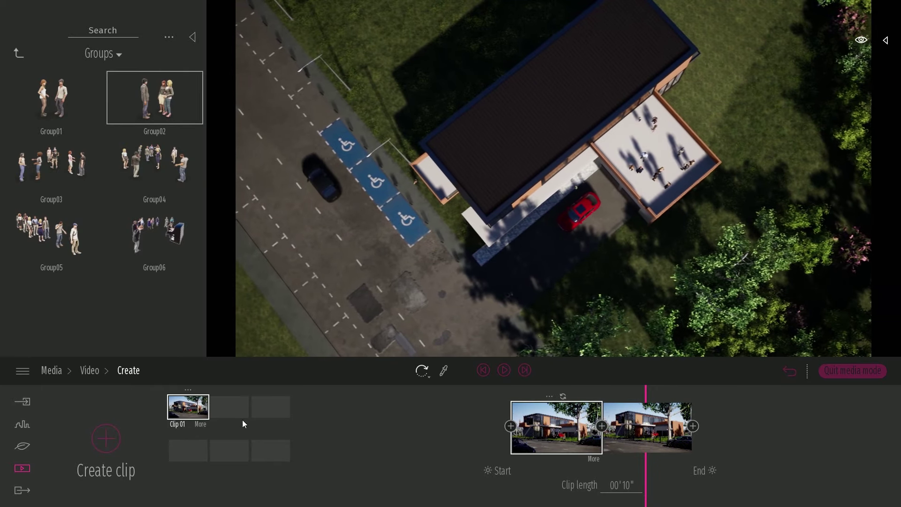
{"action": "left_click", "coordinate": [106, 438]}
{"action": "right_click_drag", "start_coordinate": [652, 277], "coordinate": [668, 274]}
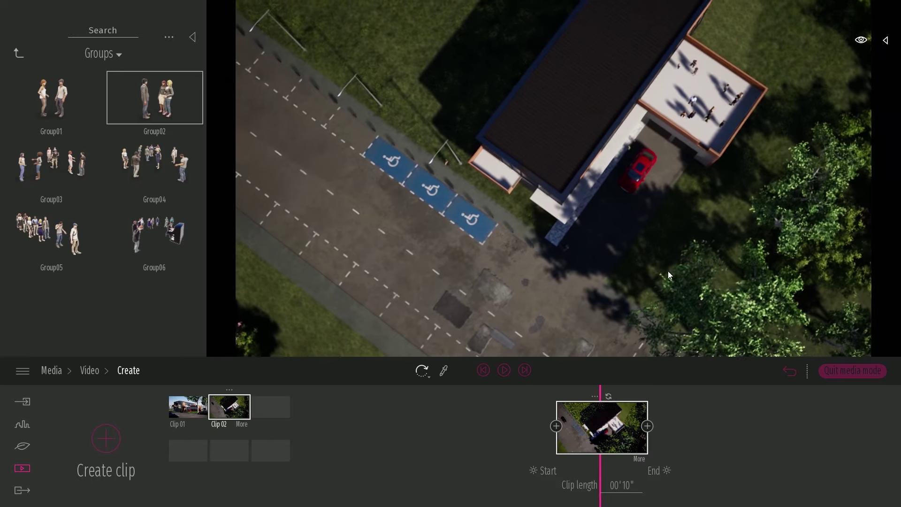
{"action": "left_click", "coordinate": [647, 426]}
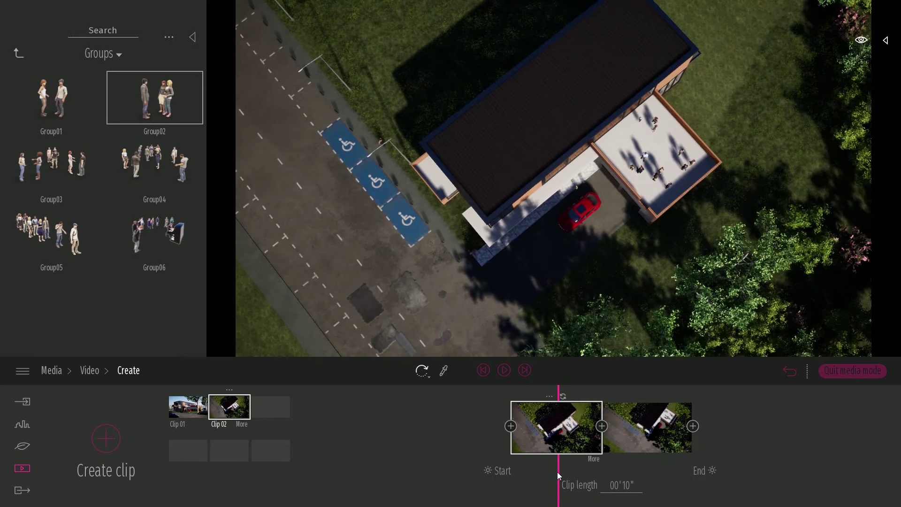
{"action": "left_click_drag", "start_coordinate": [559, 471], "coordinate": [603, 479]}
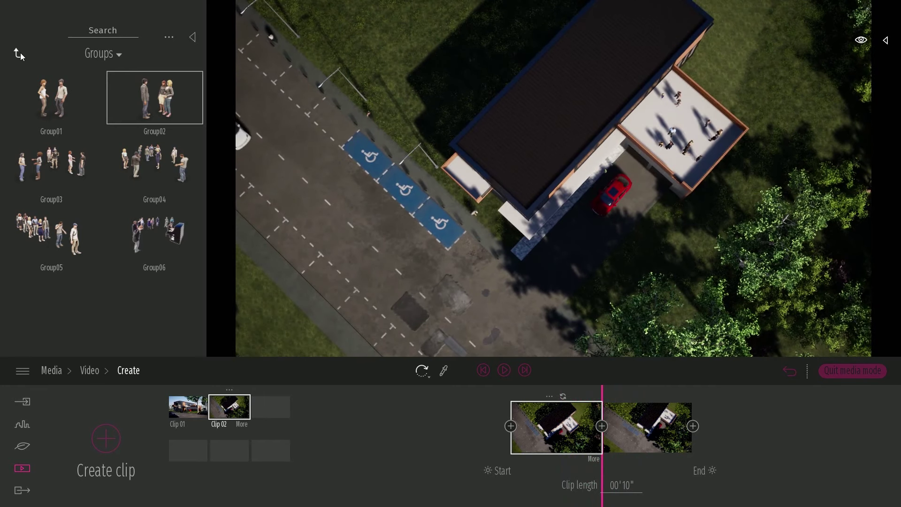
Step: Place a black Pickup 01 from the Cars library in a parking bay opposite the house and rotate it parallel to the road
{"action": "left_click", "coordinate": [21, 54]}
{"action": "left_click", "coordinate": [153, 232]}
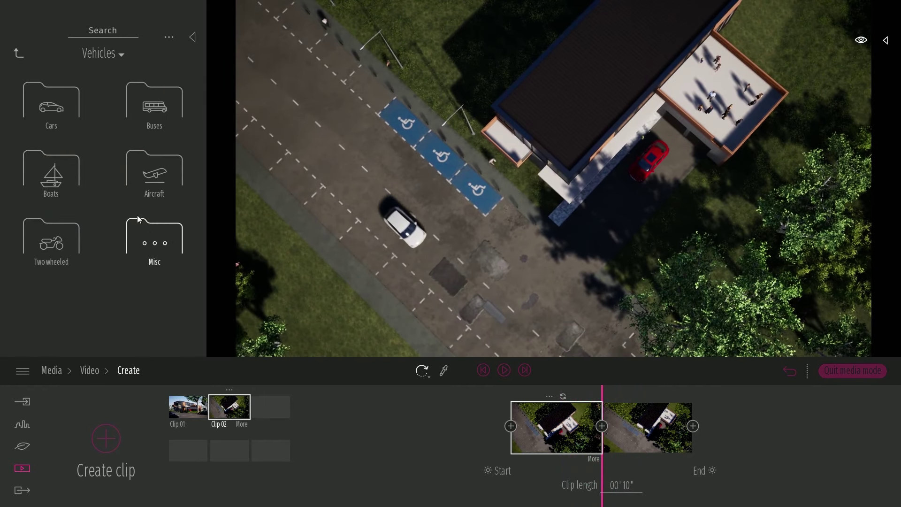
{"action": "left_click", "coordinate": [52, 104]}
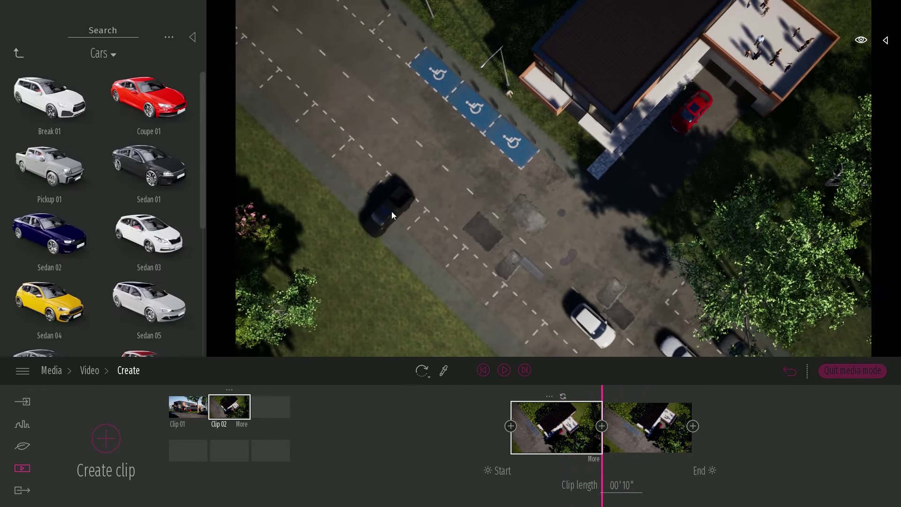
{"action": "left_click", "coordinate": [391, 214]}
{"action": "left_click_drag", "start_coordinate": [430, 217], "coordinate": [432, 160]}
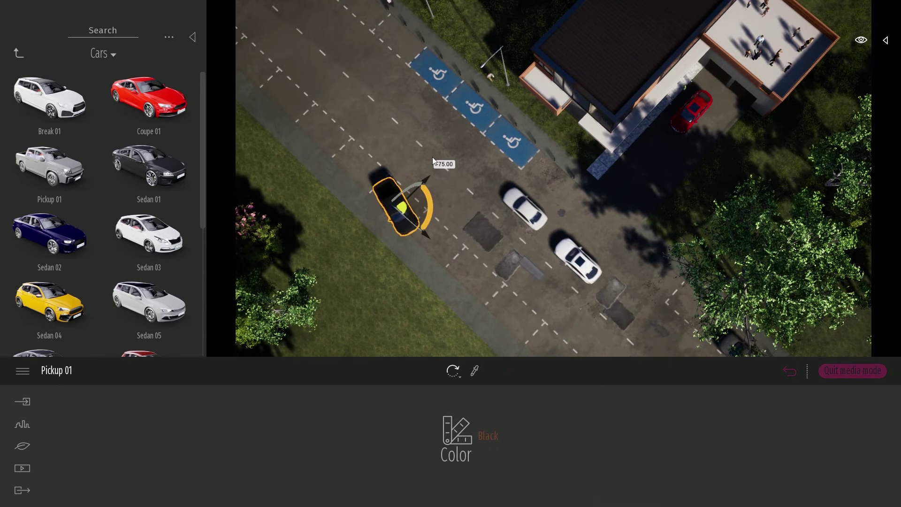
Step: Park a Sedan 05 and a Sedan 07 in the roadside bays beyond the pickup and align them with the road
{"action": "left_click_drag", "start_coordinate": [149, 302], "coordinate": [512, 243]}
{"action": "scroll", "coordinate": [149, 221], "scroll_direction": "down", "scroll_amount": 2}
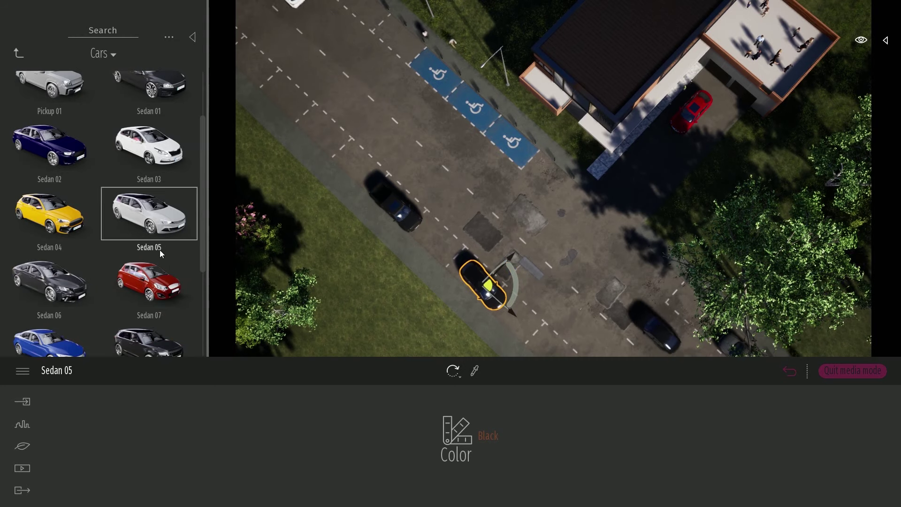
{"action": "left_click_drag", "start_coordinate": [149, 277], "coordinate": [541, 346]}
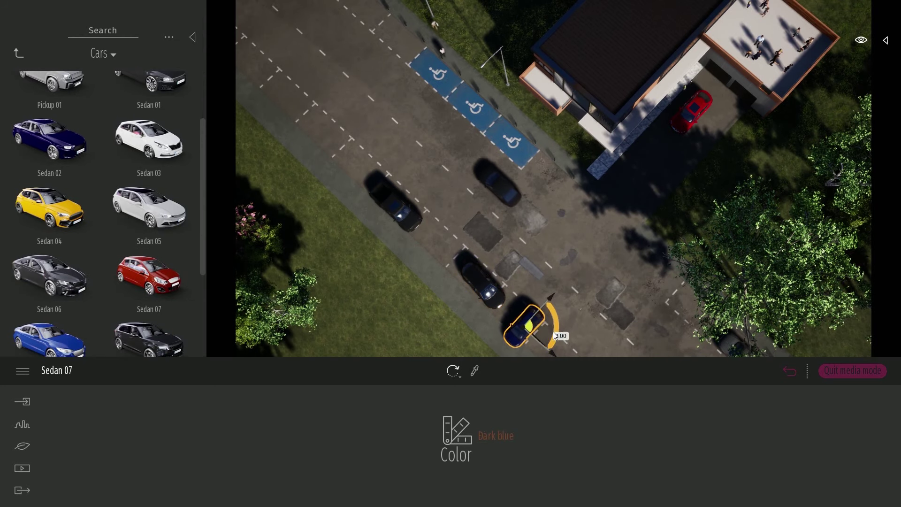
Step: Park a Suv 02 in the bays opposite the house and a Suv 03 in the middle disabled bay
{"action": "scroll", "coordinate": [106, 207], "scroll_direction": "down", "scroll_amount": 2}
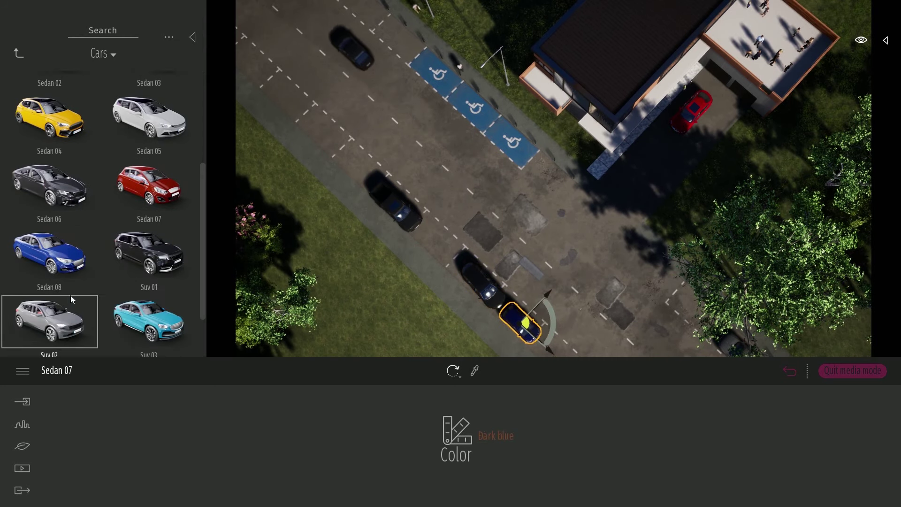
{"action": "left_click_drag", "start_coordinate": [70, 302], "coordinate": [342, 86]}
{"action": "left_click_drag", "start_coordinate": [149, 300], "coordinate": [384, 121]}
{"action": "left_click_drag", "start_coordinate": [445, 111], "coordinate": [476, 131]}
Step: Place a Suv 04, rotate it about 85 degrees, move it into the bay beside the disabled spaces and deselect it
{"action": "scroll", "coordinate": [91, 156], "scroll_direction": "down", "scroll_amount": 2}
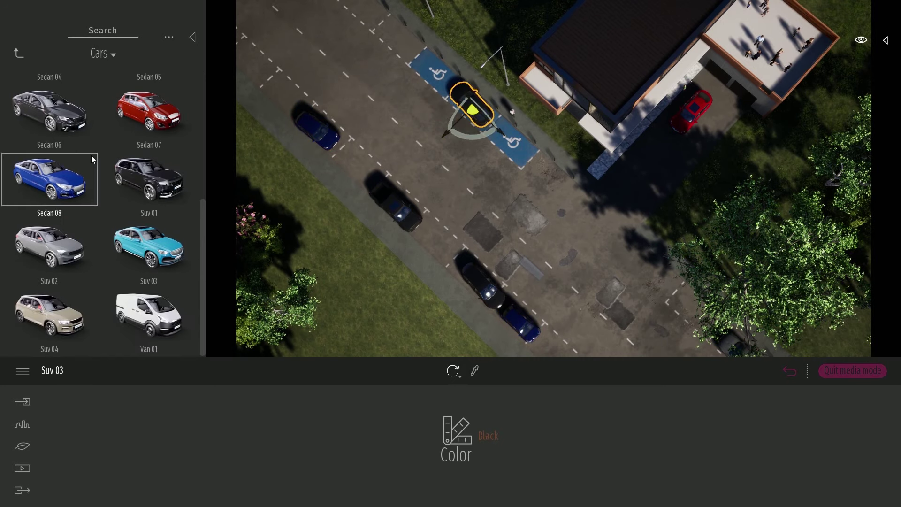
{"action": "left_click_drag", "start_coordinate": [51, 310], "coordinate": [326, 103]}
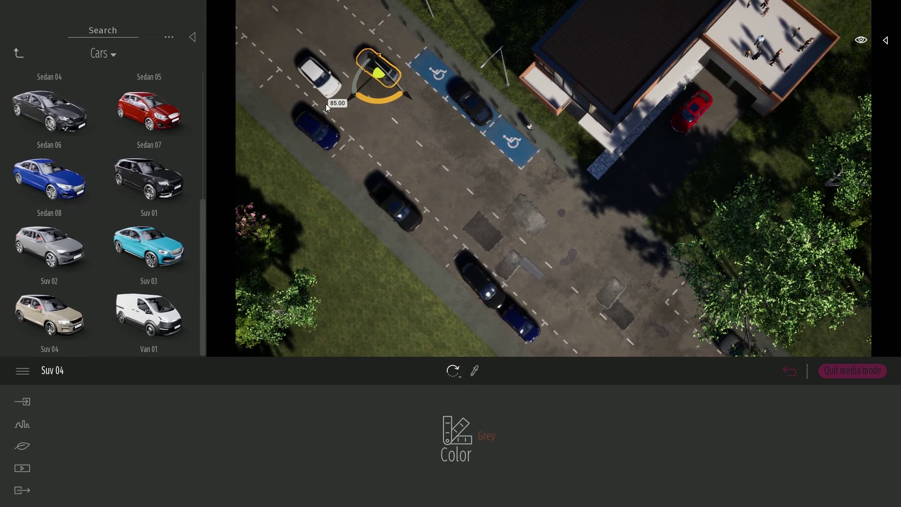
{"action": "left_click_drag", "start_coordinate": [380, 73], "coordinate": [398, 37]}
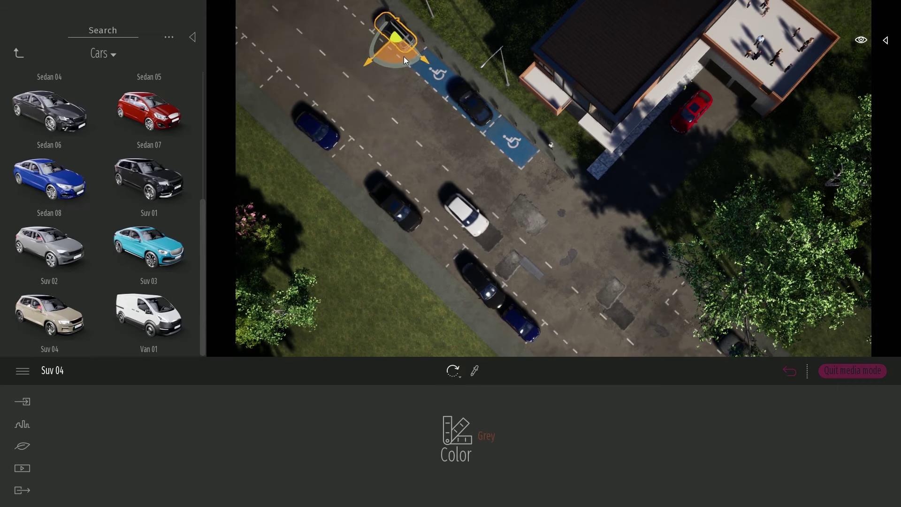
{"action": "key", "text": "Escape"}
Step: Search the scene's object list for "path", select the Character path and clear the search
{"action": "right_click_drag", "start_coordinate": [531, 137], "coordinate": [573, 207]}
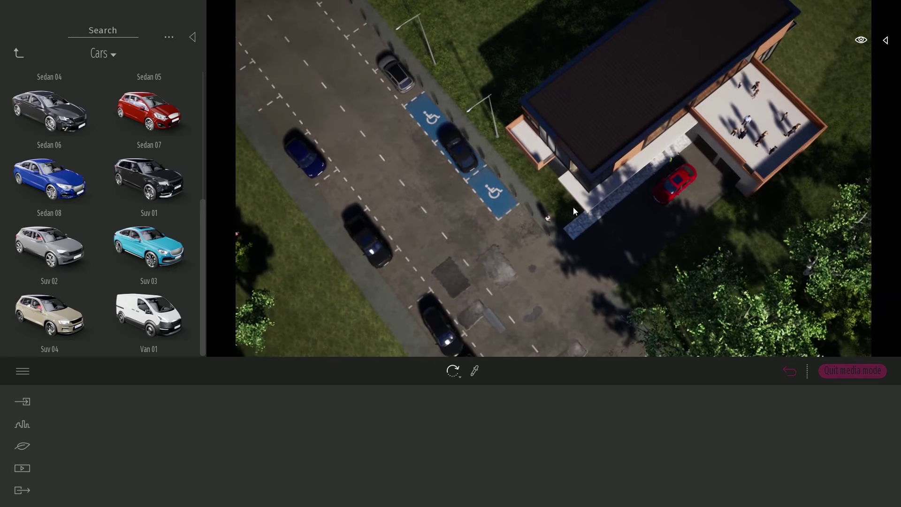
{"action": "left_click", "coordinate": [886, 40]}
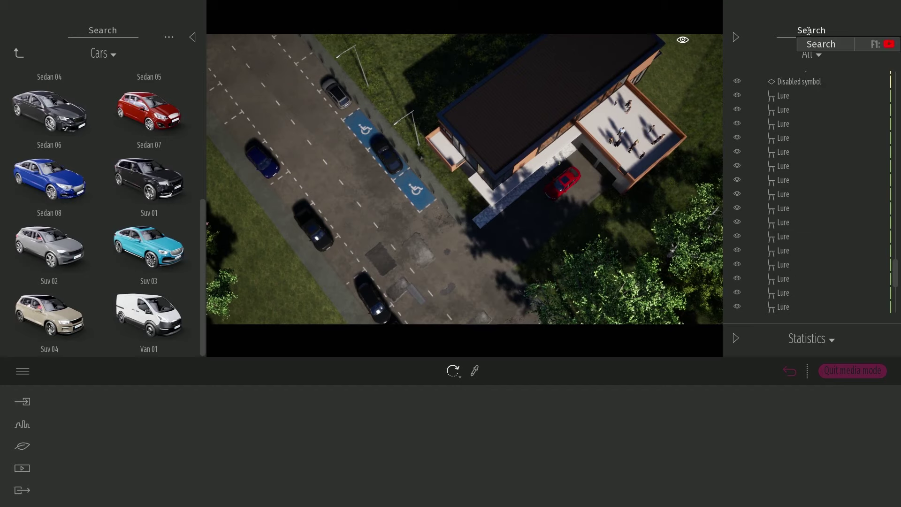
{"action": "type", "text": "path"}
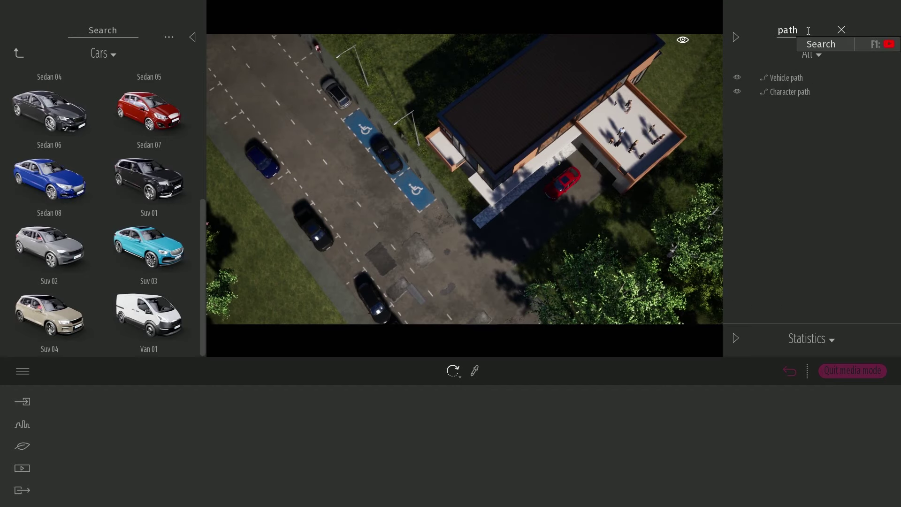
{"action": "left_click", "coordinate": [796, 92]}
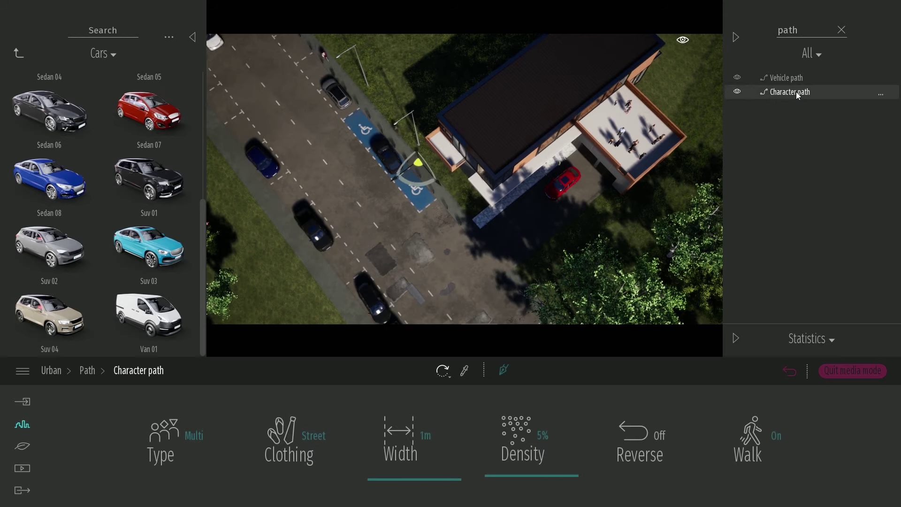
{"action": "left_click", "coordinate": [841, 31]}
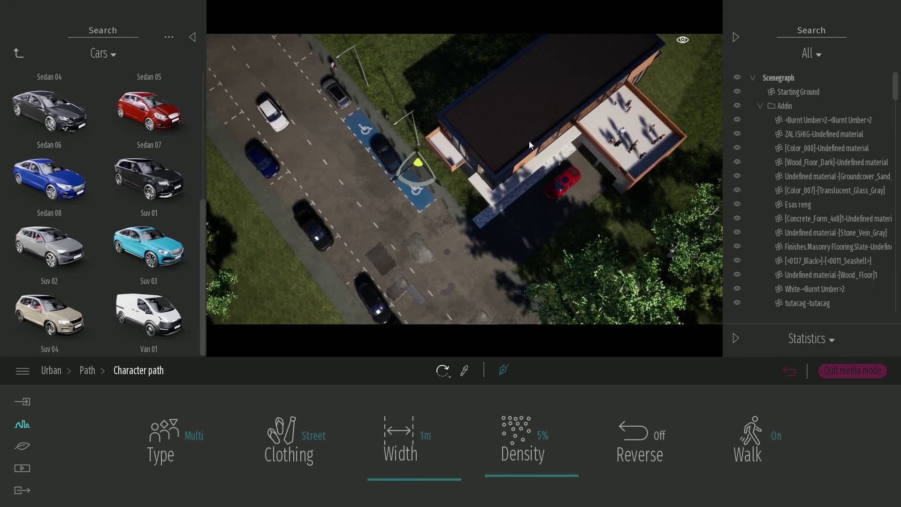
Step: Filter the scene's object list to Paths and copy the Character path from the house-side pavement to the pavement across the road
{"action": "left_click", "coordinate": [815, 53]}
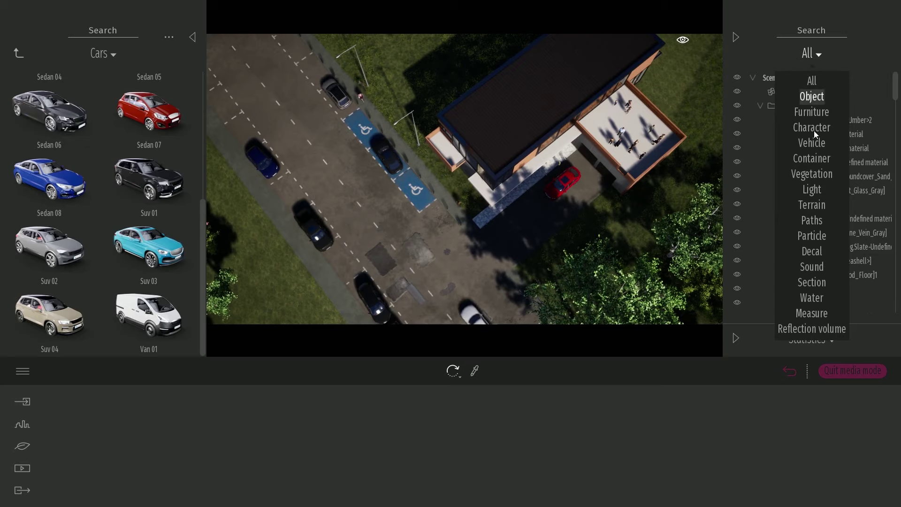
{"action": "left_click", "coordinate": [812, 221]}
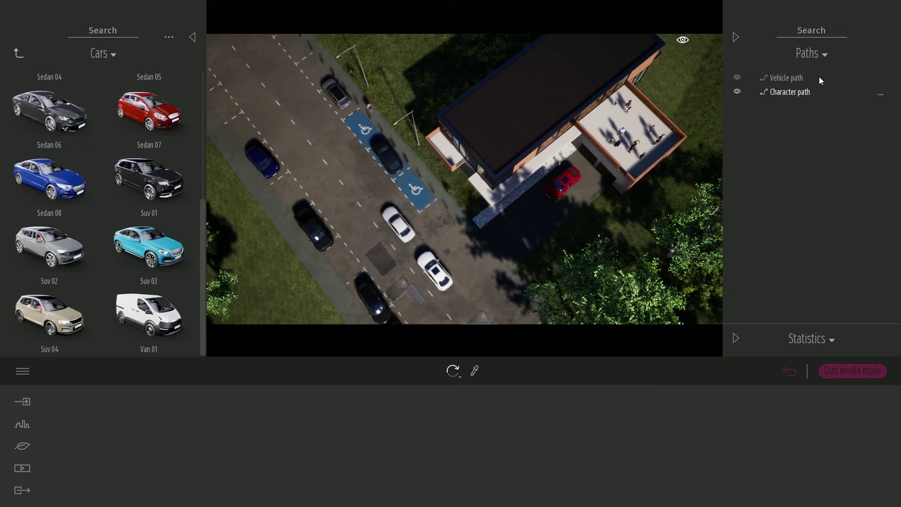
{"action": "left_click", "coordinate": [793, 91]}
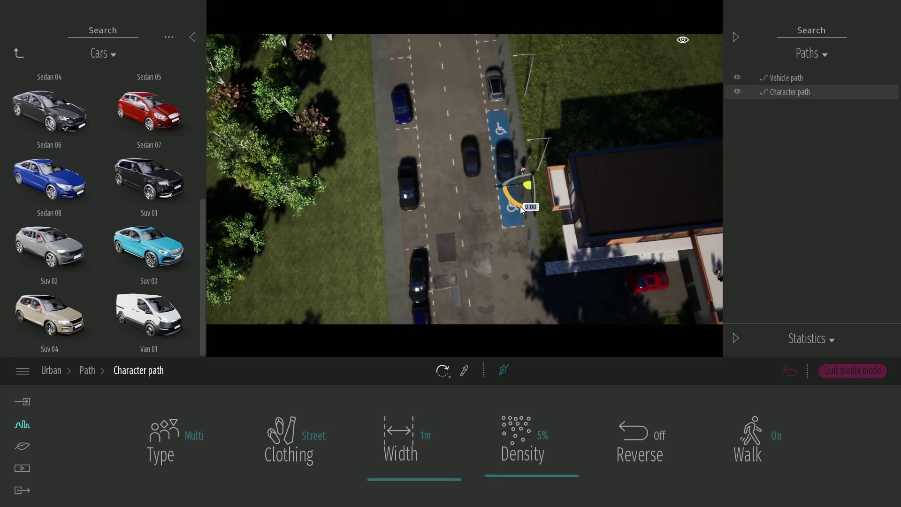
{"action": "mouse_move", "coordinate": [520, 207]}
{"action": "left_mouse_down"}
{"action": "mouse_move", "coordinate": [522, 194]}
{"action": "mouse_move", "coordinate": [382, 208]}
{"action": "left_mouse_up"}
{"action": "left_click", "coordinate": [429, 318]}
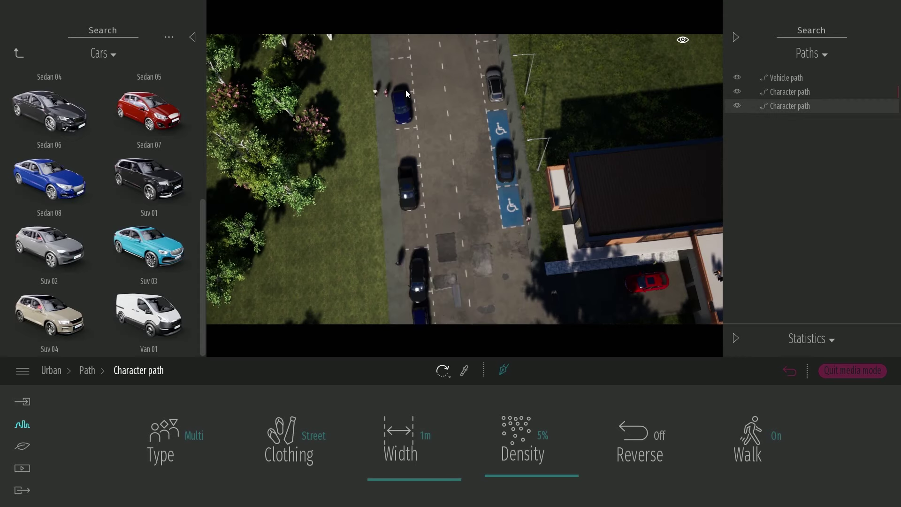
{"action": "left_click", "coordinate": [538, 224]}
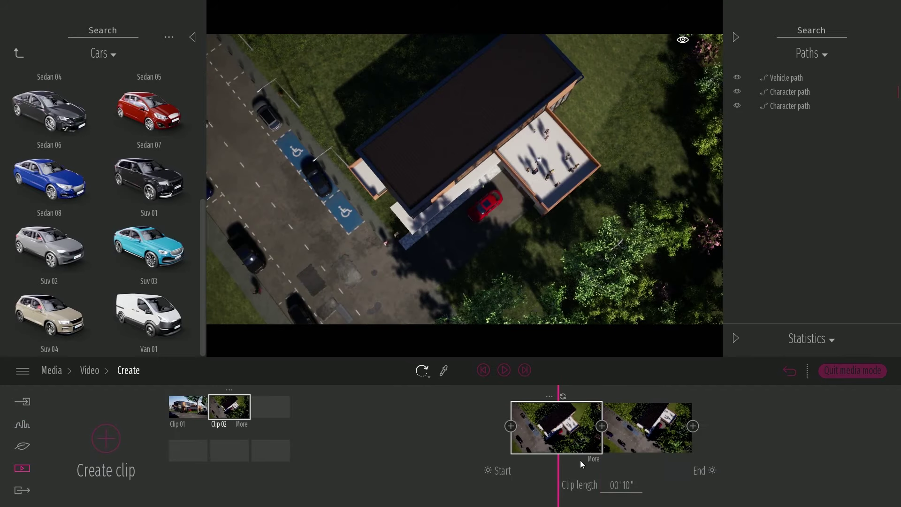
Step: Scrub through the second half of Clip 02 and review the saved images, ending on Image 01
{"action": "left_click_drag", "start_coordinate": [559, 474], "coordinate": [643, 474]}
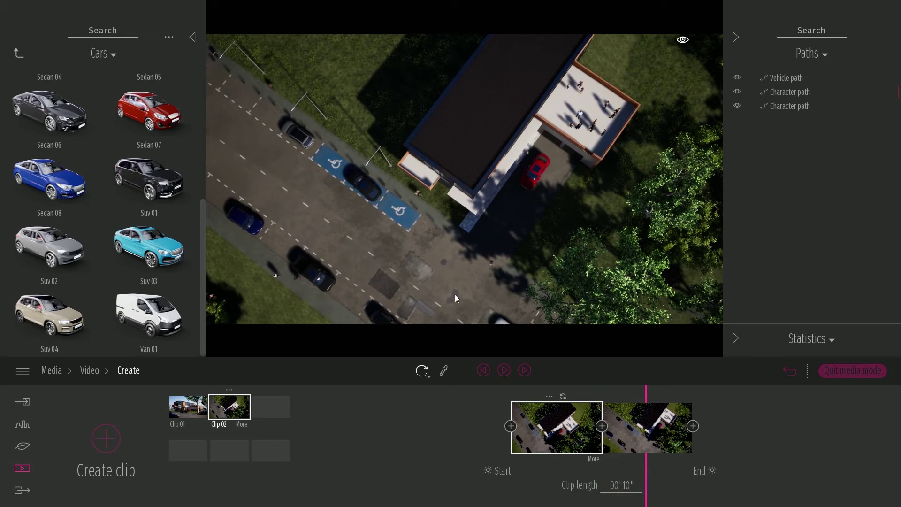
{"action": "mouse_move", "coordinate": [635, 467]}
{"action": "left_mouse_down"}
{"action": "mouse_move", "coordinate": [537, 467]}
{"action": "mouse_move", "coordinate": [646, 457]}
{"action": "left_mouse_up"}
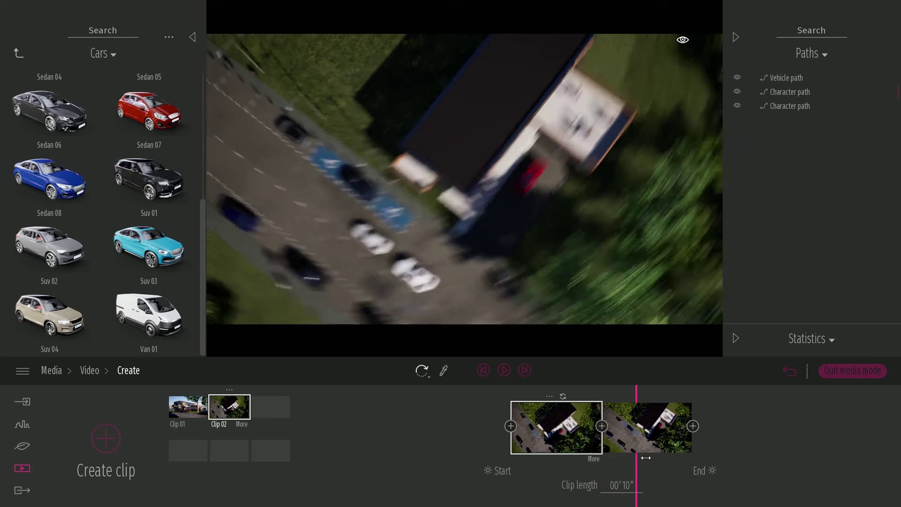
{"action": "left_click", "coordinate": [90, 370]}
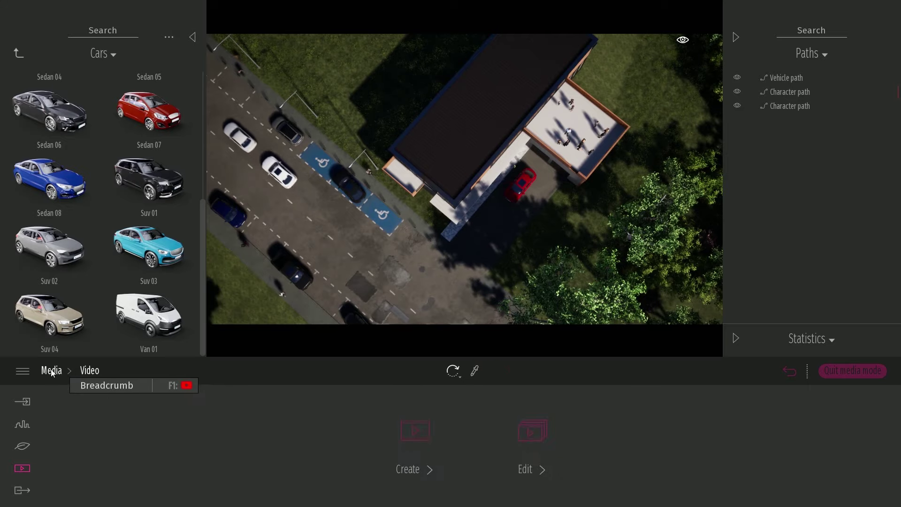
{"action": "left_click", "coordinate": [51, 371]}
{"action": "left_click", "coordinate": [295, 430]}
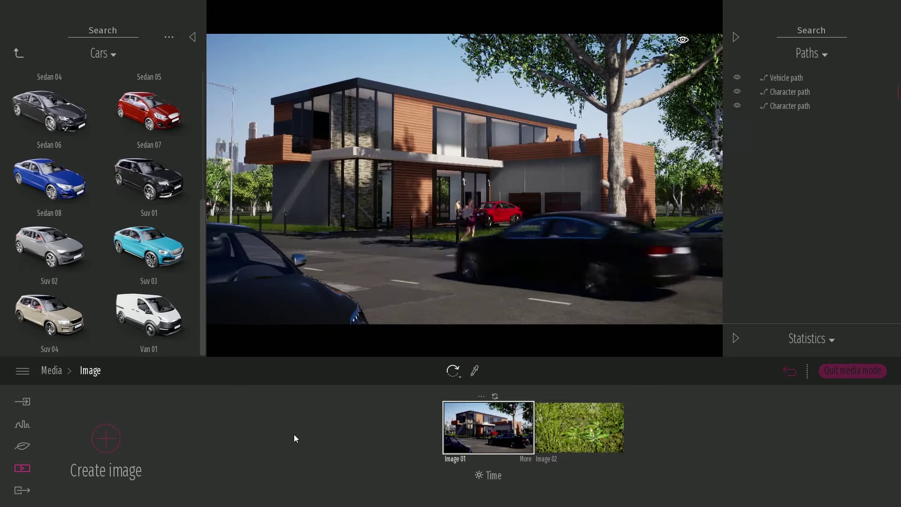
{"action": "left_click", "coordinate": [561, 428]}
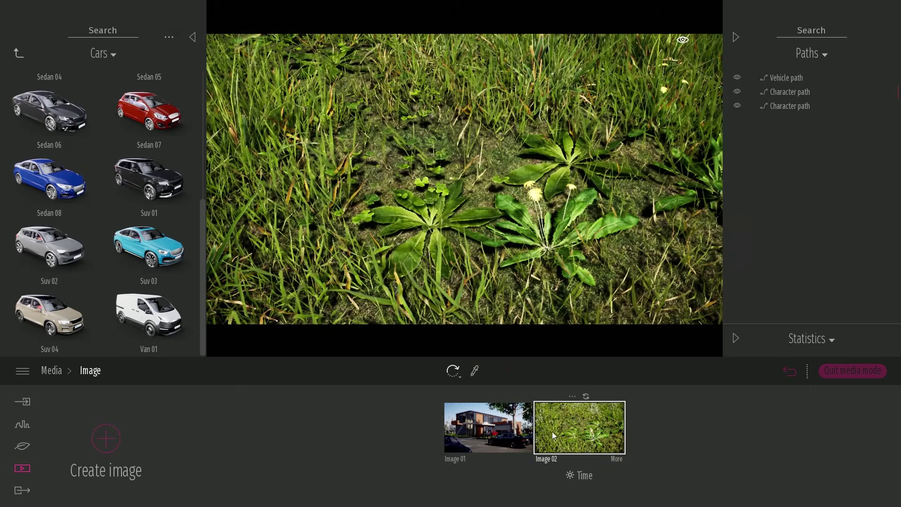
{"action": "left_click", "coordinate": [498, 437]}
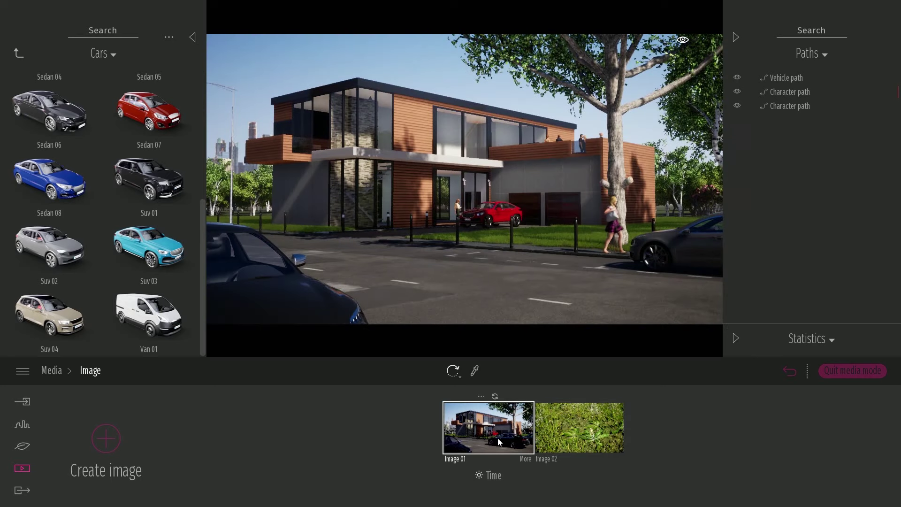
Step: Set up the export with only Image 01 selected among the images
{"action": "left_click", "coordinate": [21, 491]}
{"action": "left_click", "coordinate": [157, 457]}
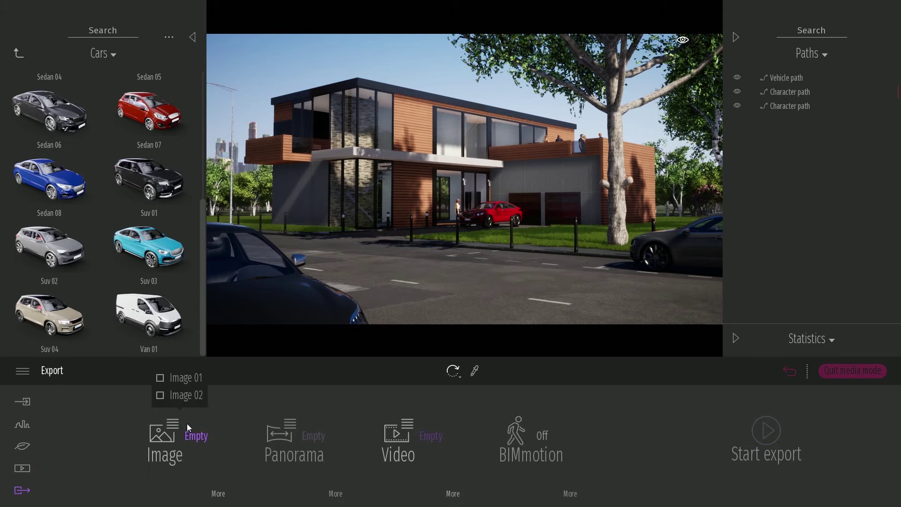
{"action": "left_click", "coordinate": [187, 395]}
{"action": "left_click", "coordinate": [187, 394]}
{"action": "left_click", "coordinate": [172, 379]}
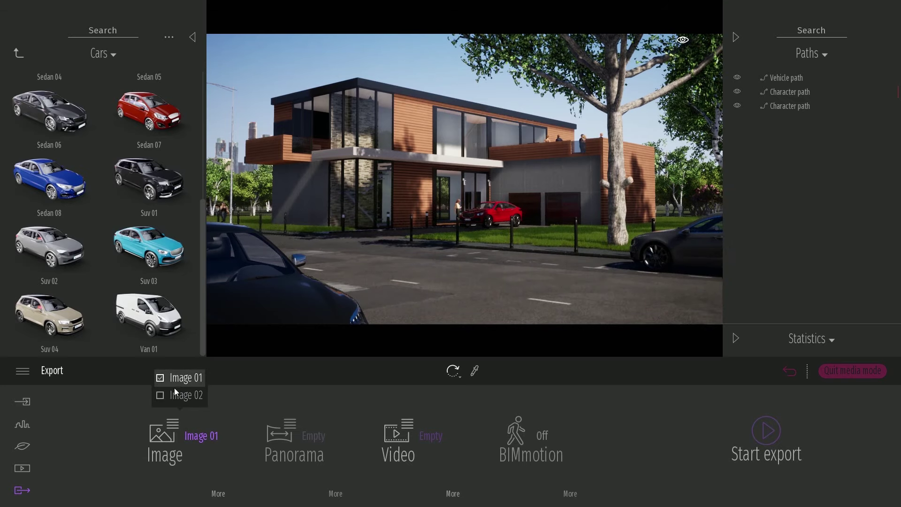
{"action": "mouse_move", "coordinate": [418, 427]}
{"action": "left_click", "coordinate": [405, 378]}
{"action": "left_click", "coordinate": [416, 394]}
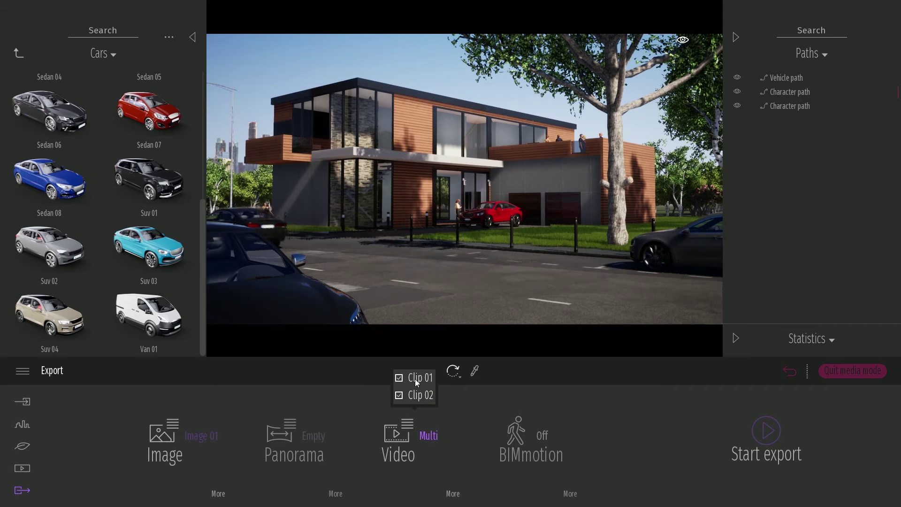
{"action": "left_click", "coordinate": [414, 378]}
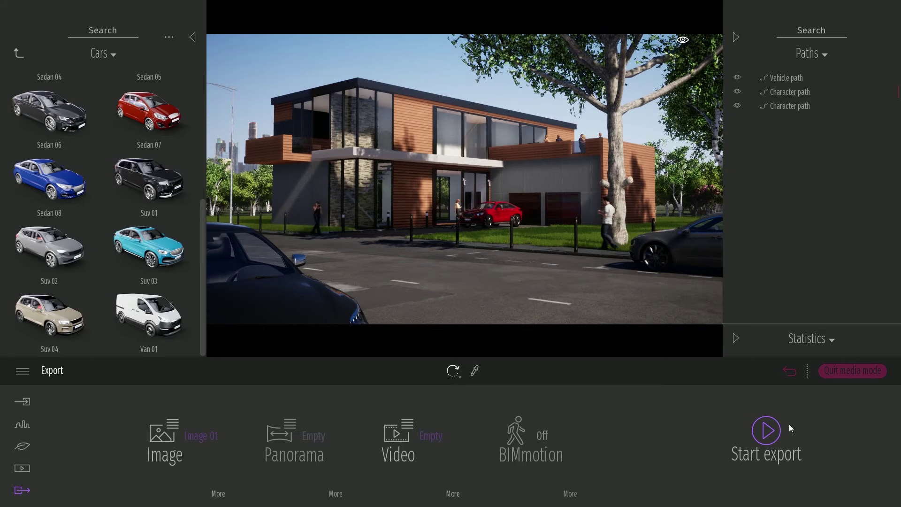
Step: Export the selected image to the Bureau (desktop) folder
{"action": "left_click", "coordinate": [760, 438]}
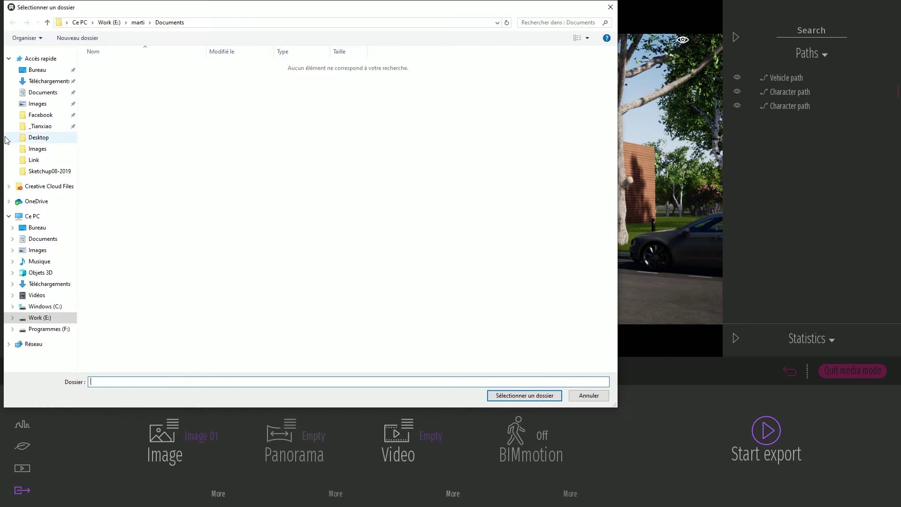
{"action": "left_click", "coordinate": [37, 70]}
{"action": "left_click", "coordinate": [540, 395]}
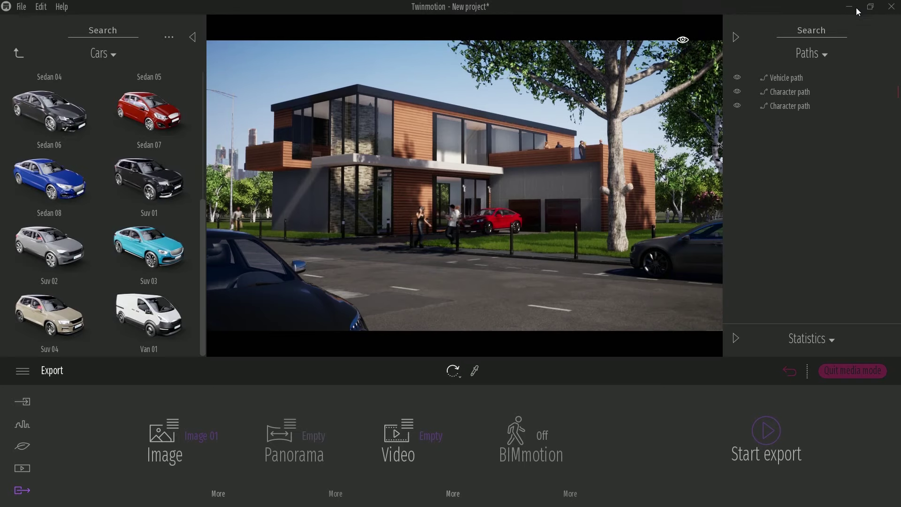
Step: Minimise the open windows, dismiss the notification and open the exported Image 01.png from the desktop
{"action": "left_click", "coordinate": [848, 7]}
{"action": "left_click", "coordinate": [397, 7]}
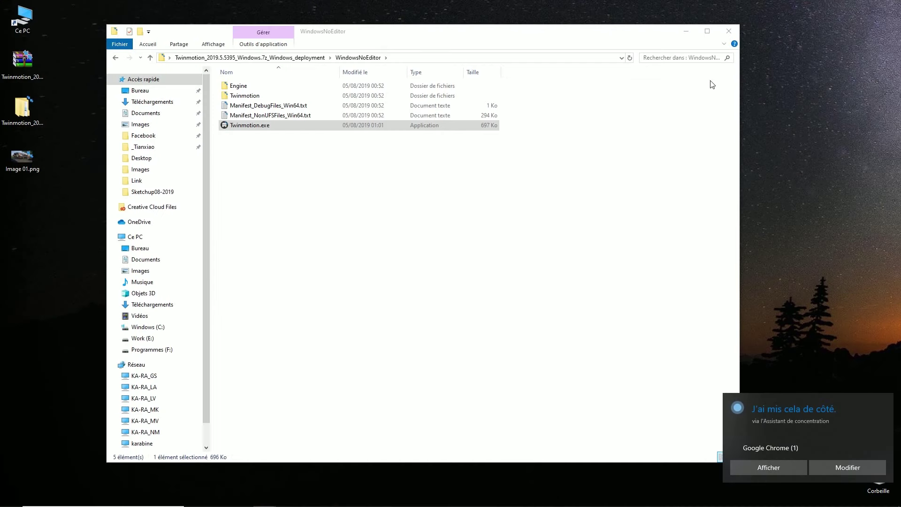
{"action": "left_click", "coordinate": [687, 32]}
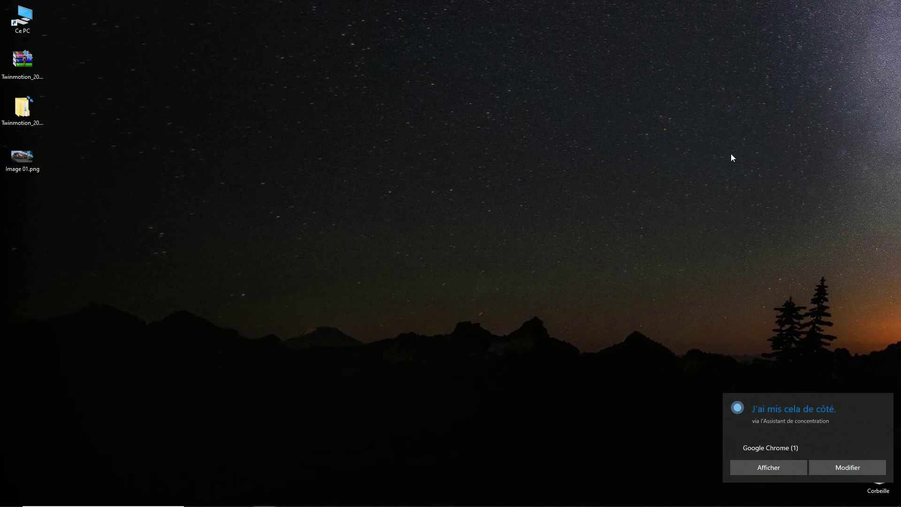
{"action": "left_click", "coordinate": [889, 402]}
{"action": "left_click", "coordinate": [455, 216]}
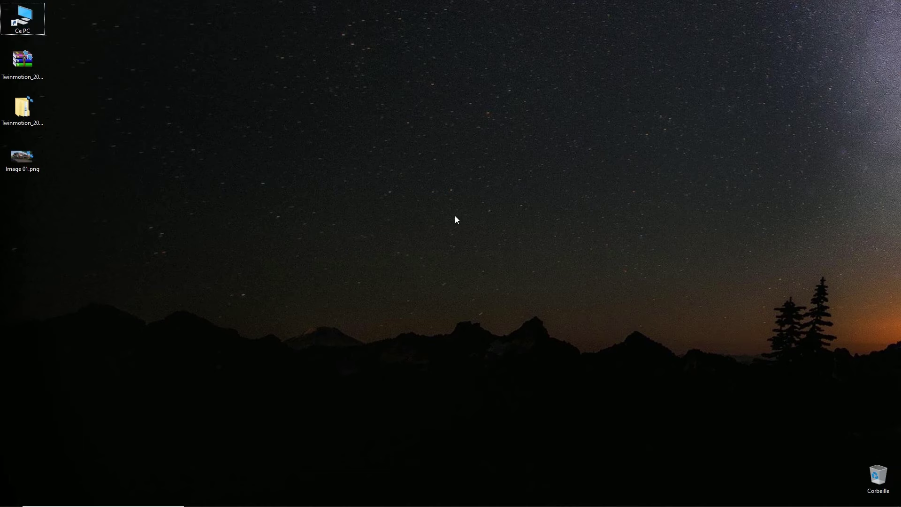
{"action": "double_click", "coordinate": [21, 156]}
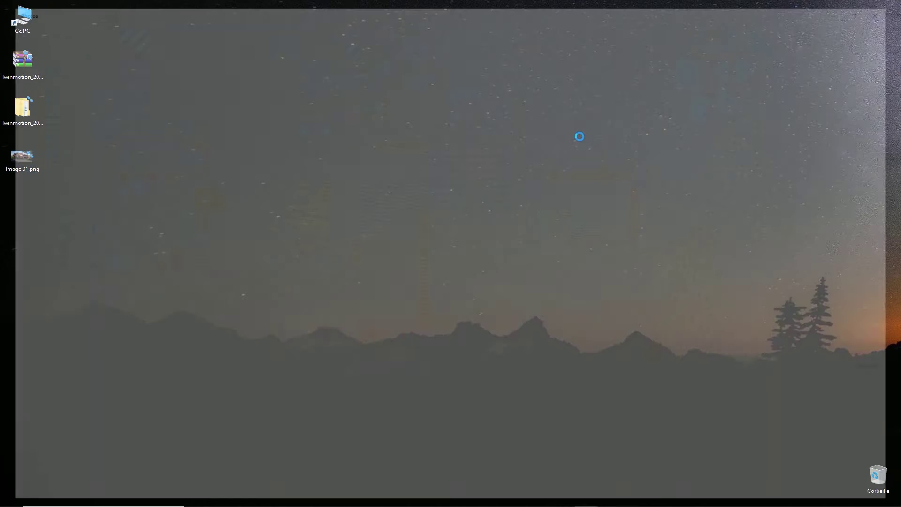